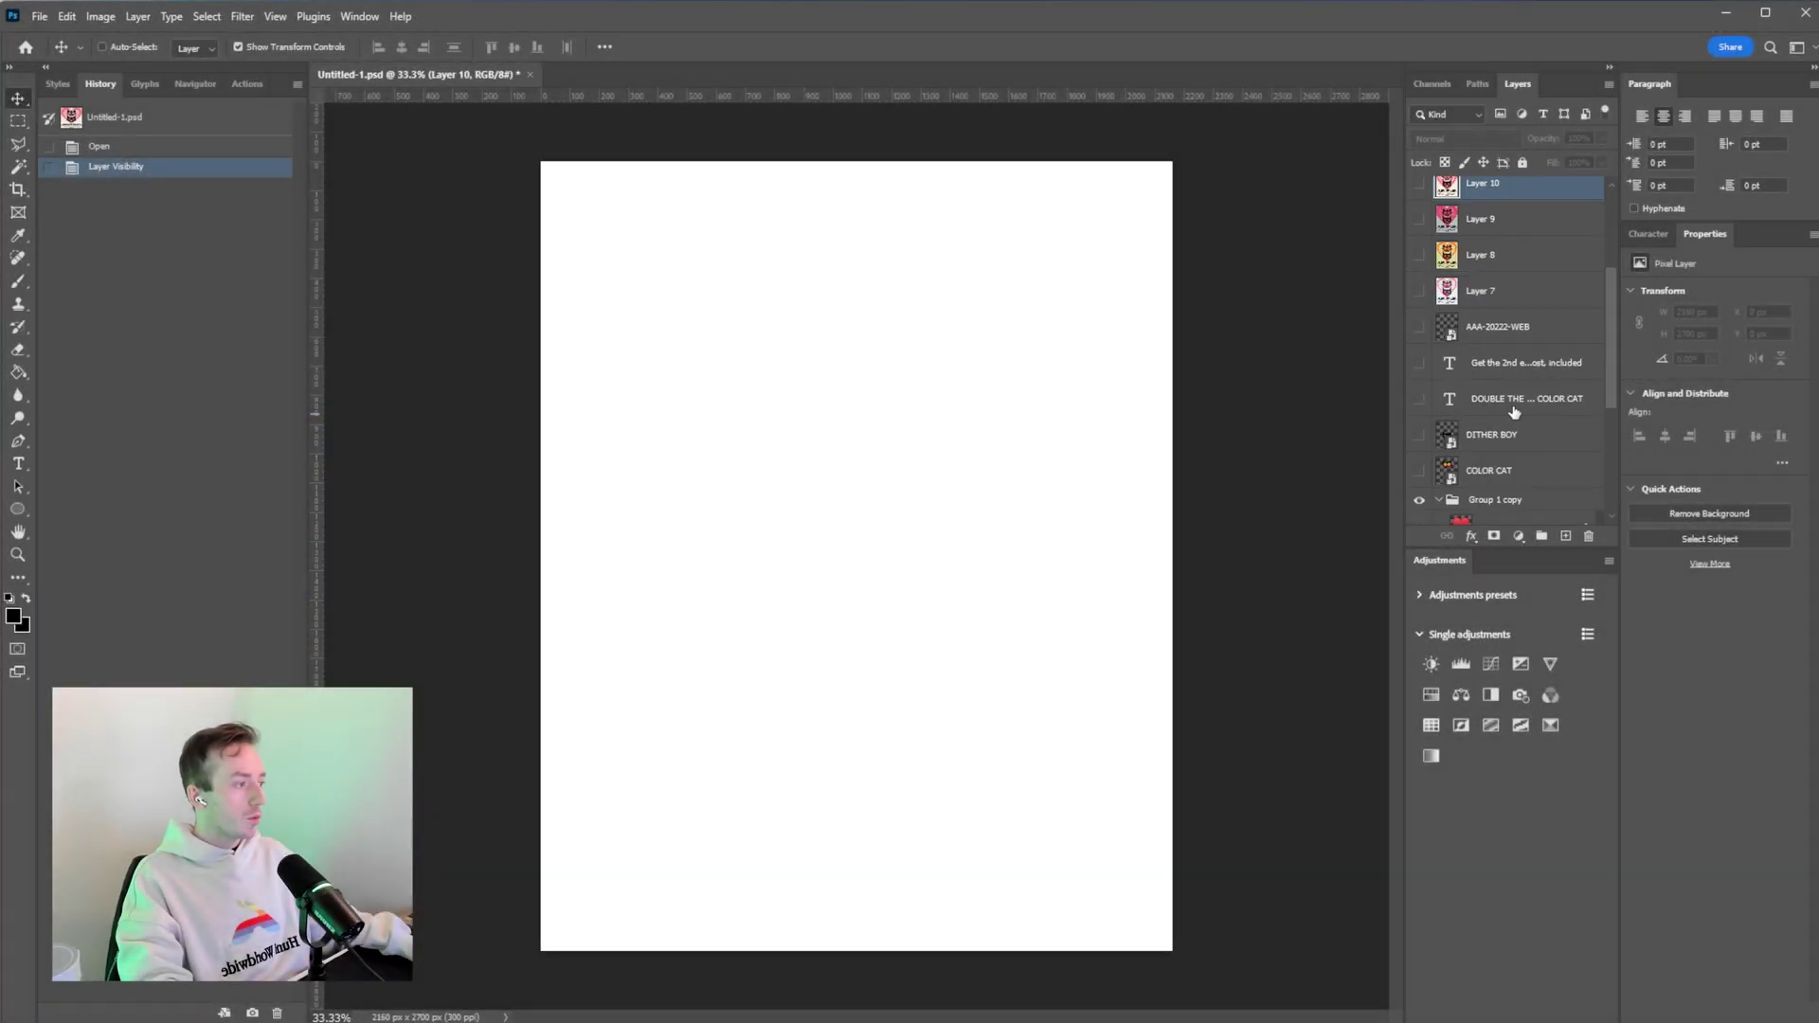
Show the "DOUBLE THE FUN WITH DITHER BOY & COLOR CAT" headline, the "Get the 2nd ever" text and the AAA-20222-WEB logo layers.
{"action": "scroll", "coordinate": [1514, 411], "scroll_direction": "down", "scroll_amount": 1}
{"action": "left_click", "coordinate": [1418, 362]}
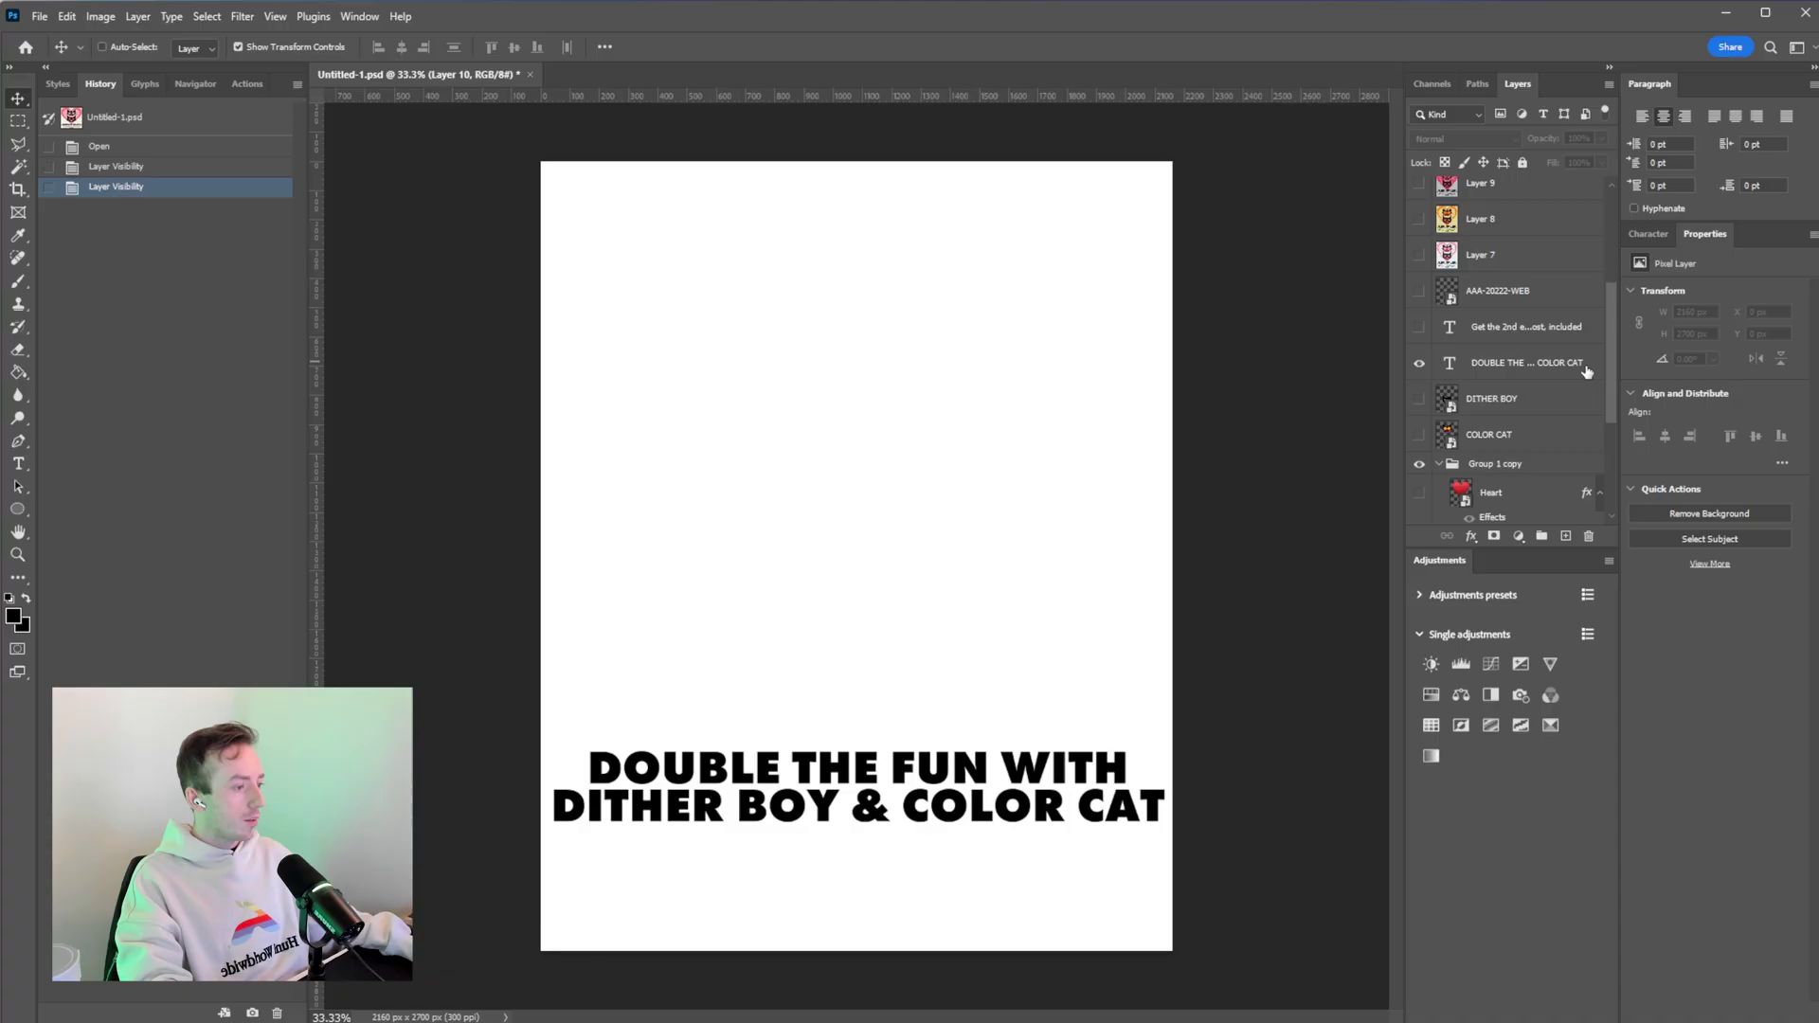
{"action": "left_click", "coordinate": [1418, 327]}
{"action": "scroll", "coordinate": [1420, 325], "scroll_direction": "down", "scroll_amount": 3}
{"action": "scroll", "coordinate": [1421, 325], "scroll_direction": "up", "scroll_amount": 3}
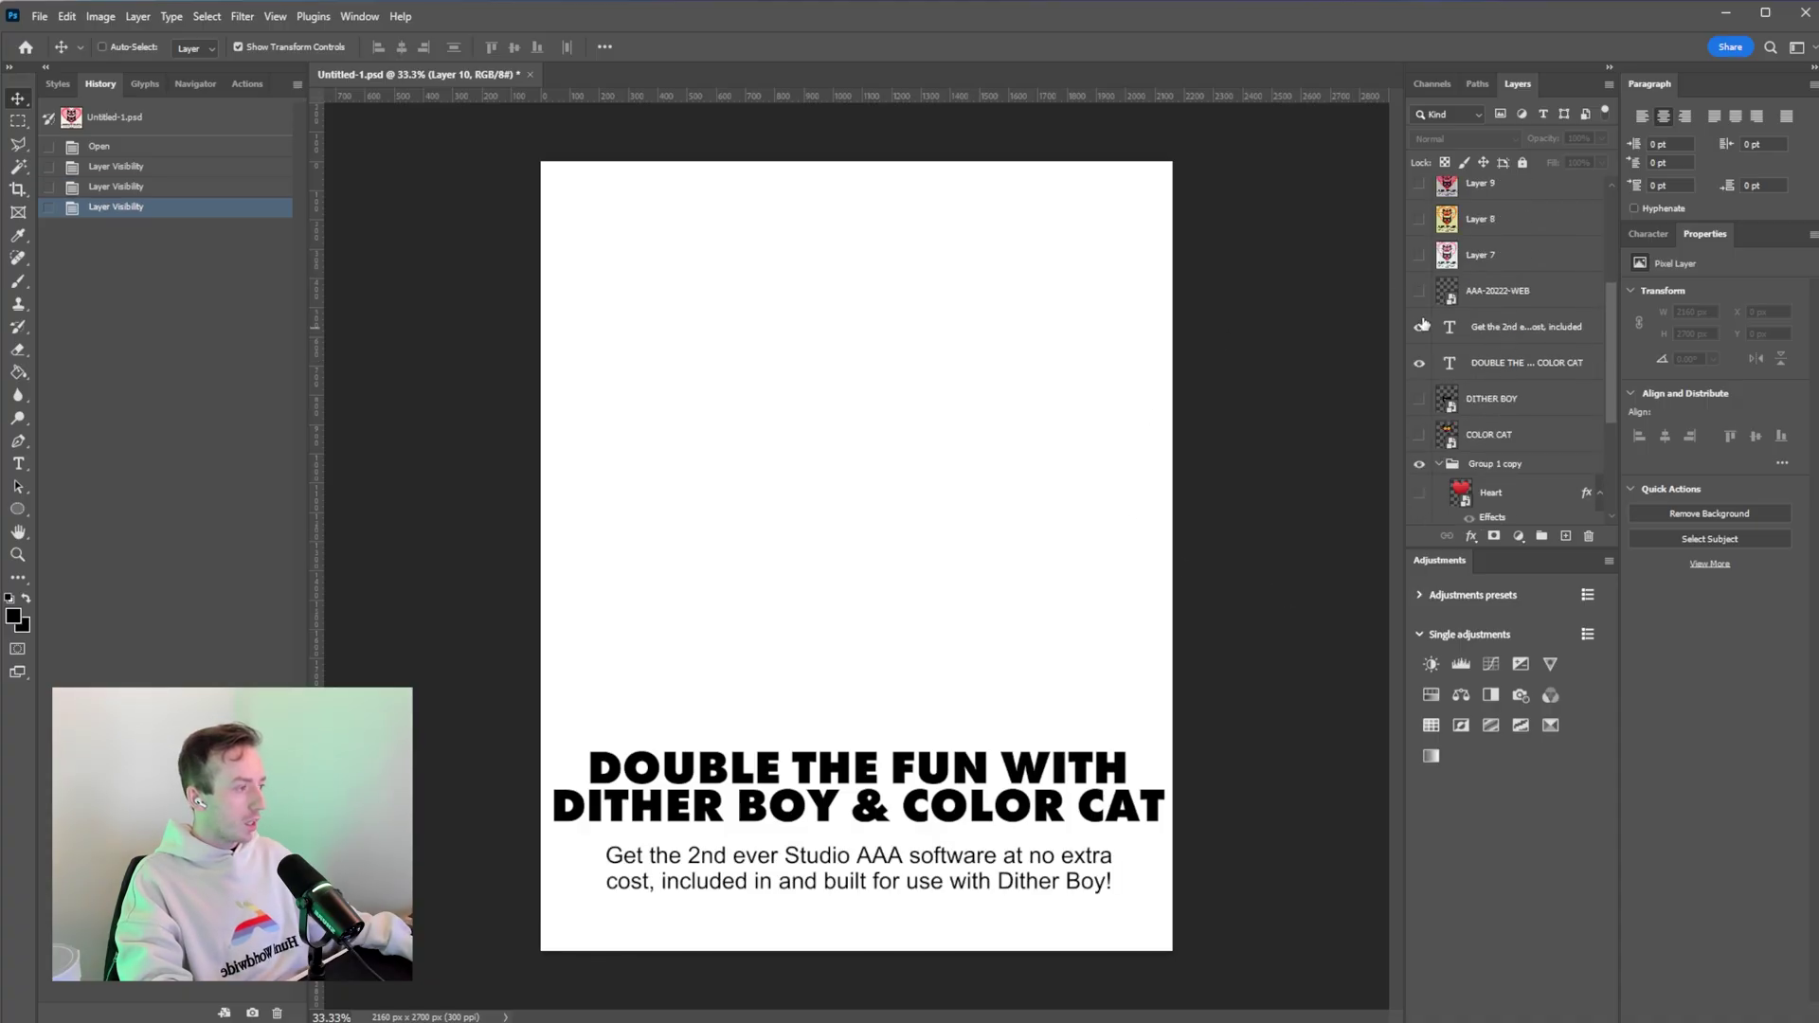
{"action": "left_click", "coordinate": [1420, 293]}
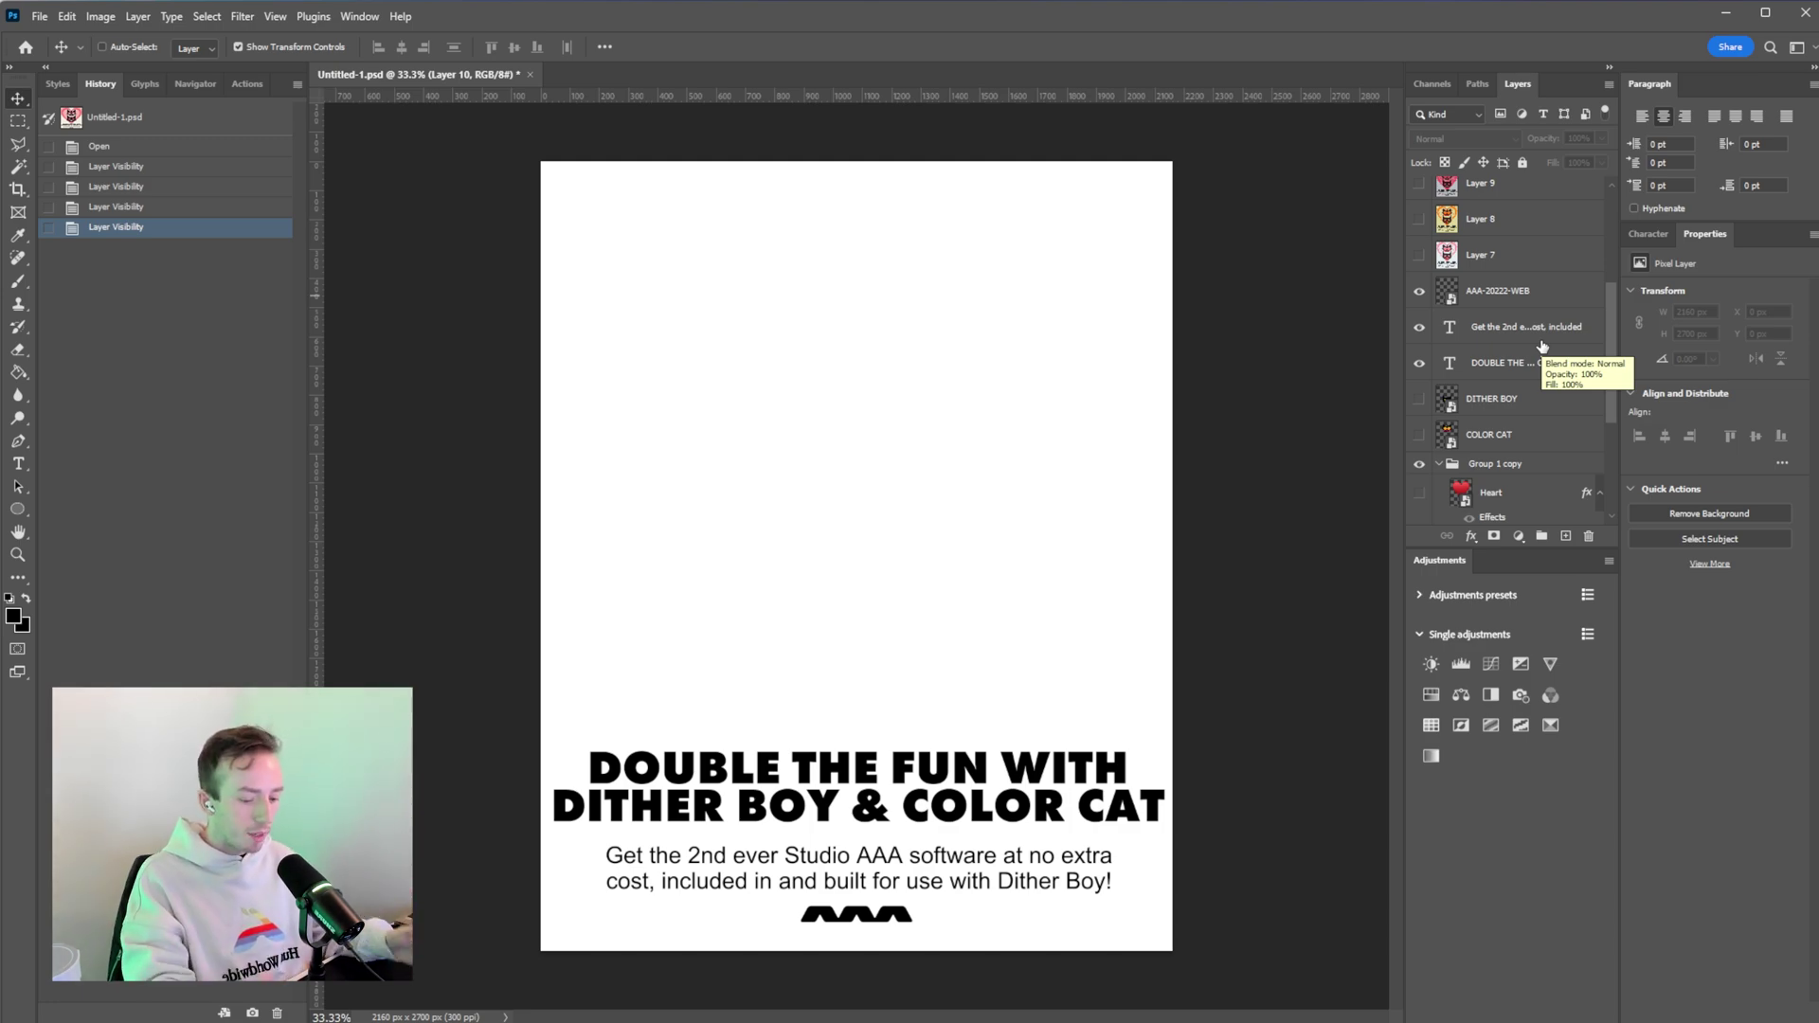
Show the DITHER BOY and COLOR CAT mascot layers and select COLOR CAT.
{"action": "scroll", "coordinate": [1515, 313], "scroll_direction": "up", "scroll_amount": 4}
{"action": "scroll", "coordinate": [1499, 274], "scroll_direction": "down", "scroll_amount": 5}
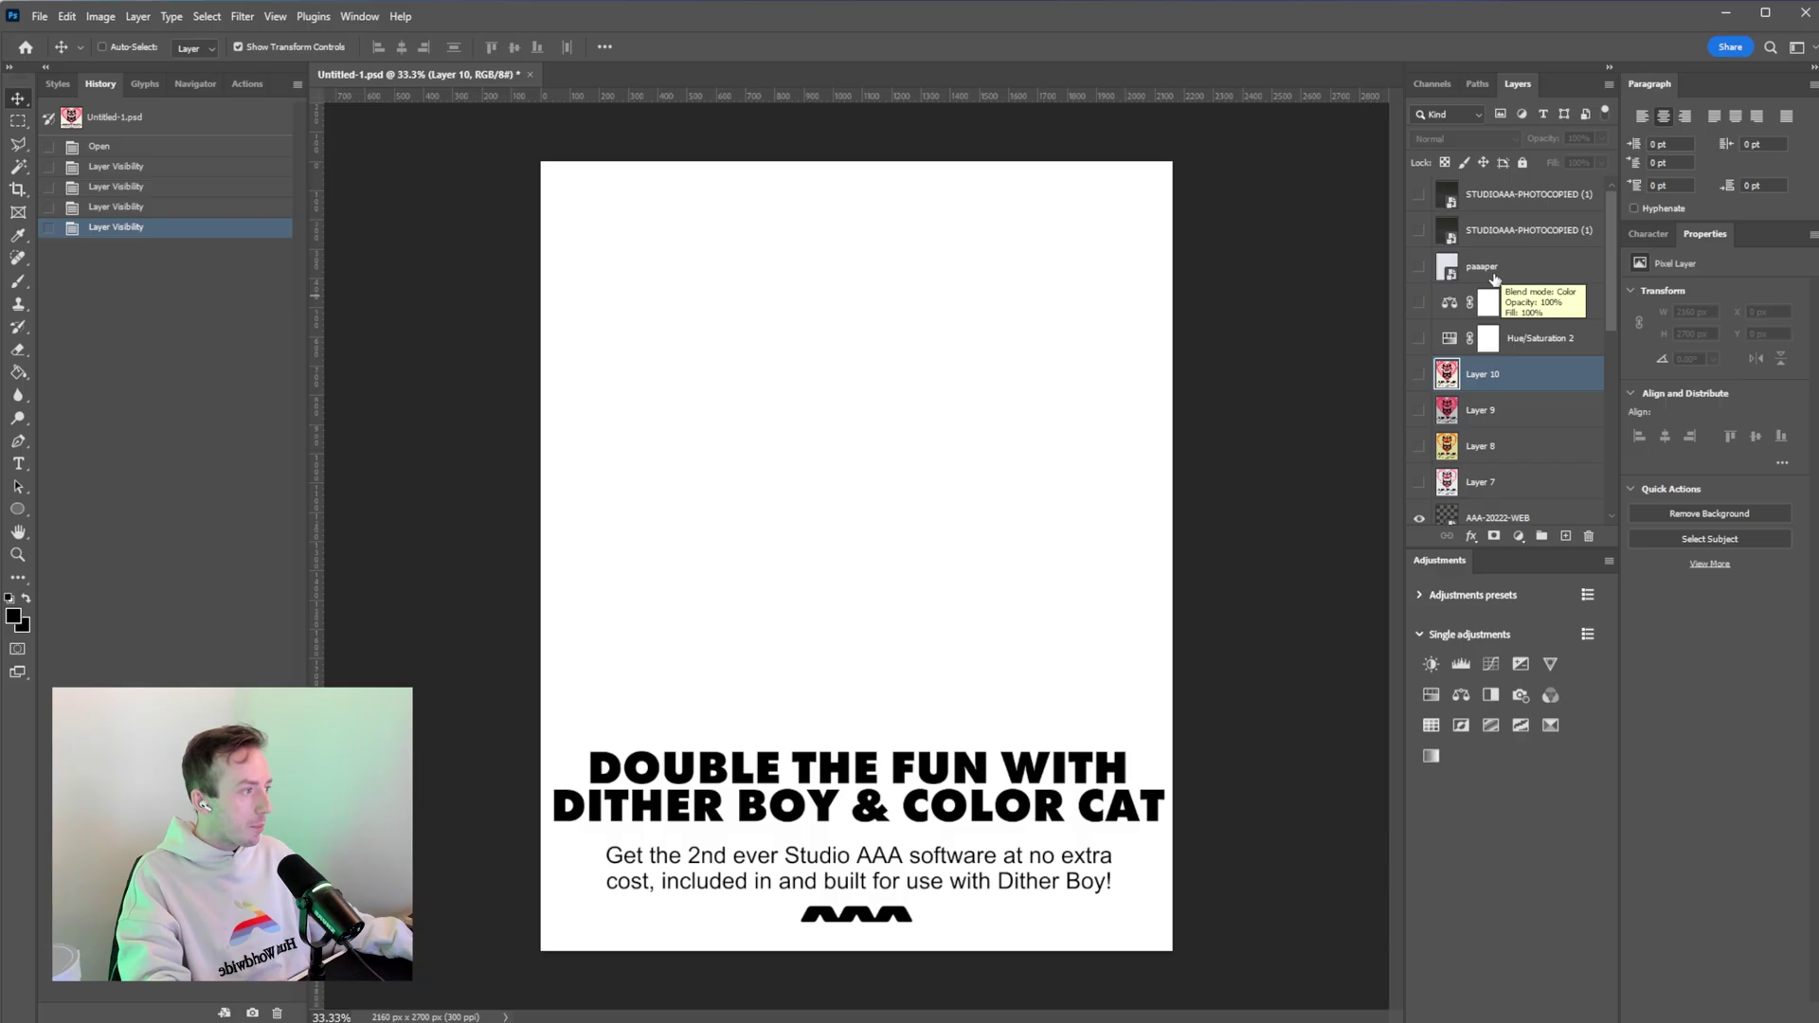
{"action": "left_click", "coordinate": [1418, 340]}
{"action": "left_click", "coordinate": [1418, 374]}
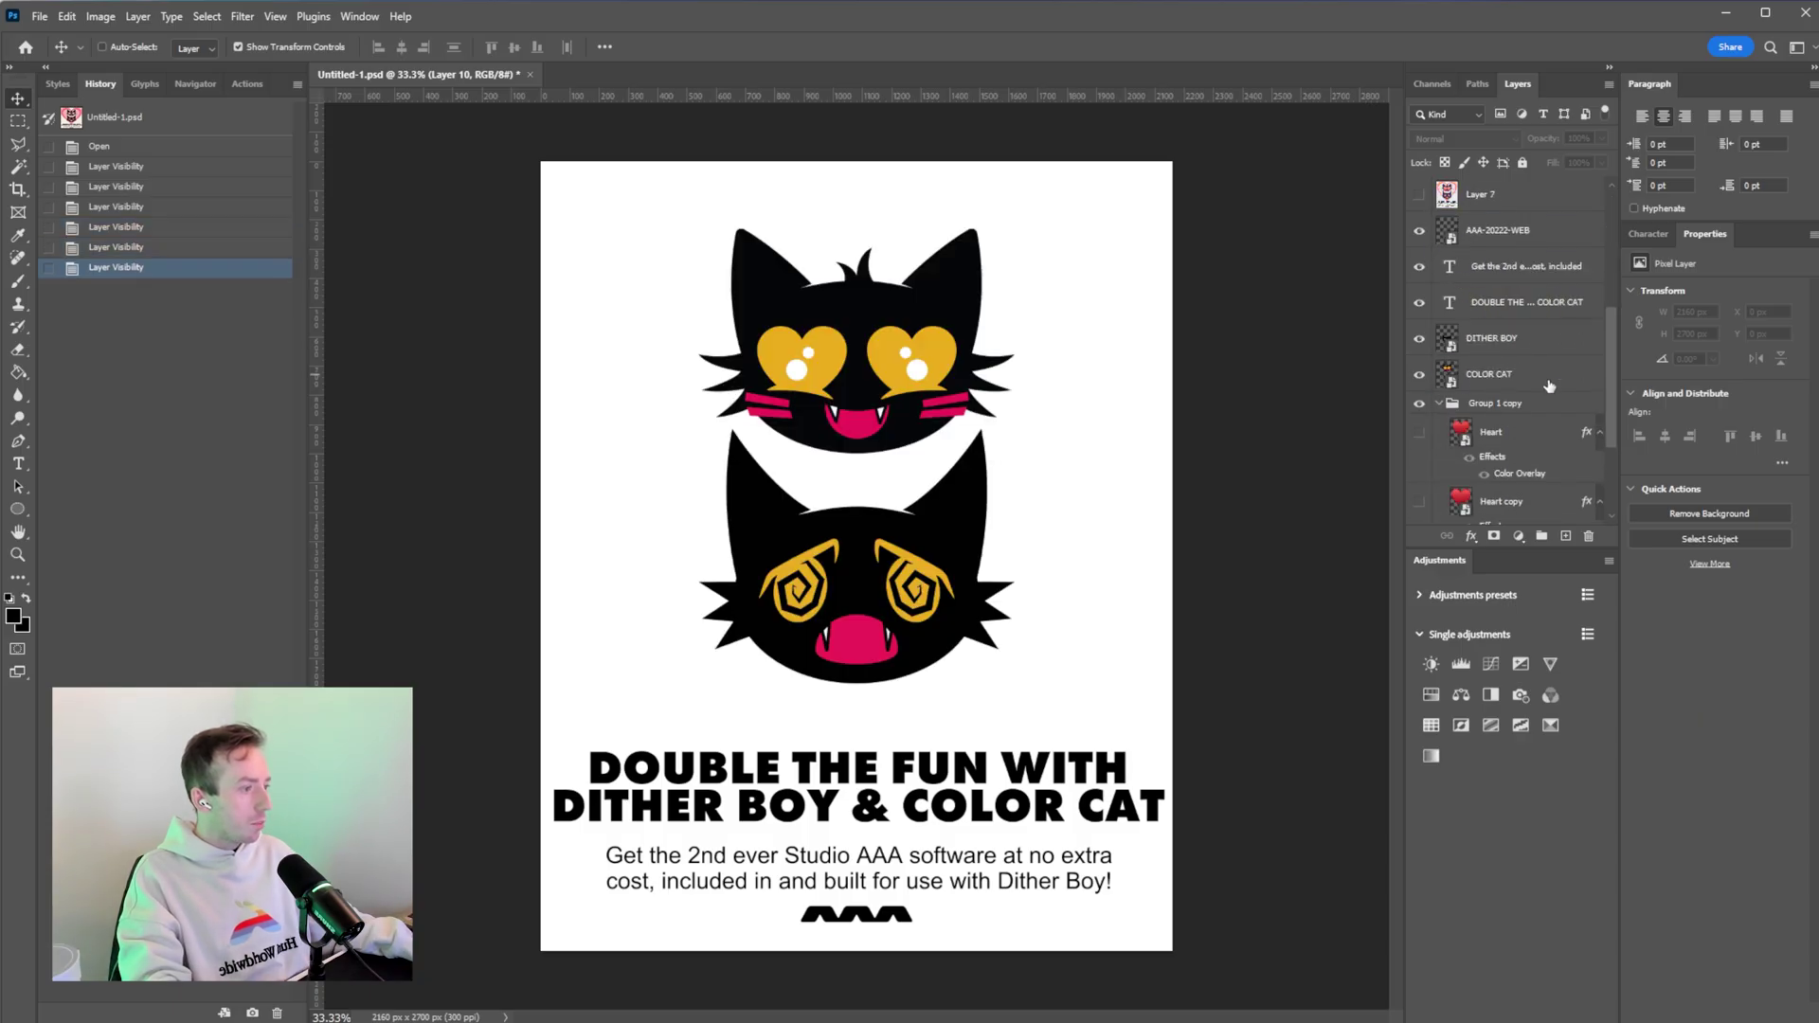
{"action": "left_click", "coordinate": [1491, 374]}
Switch to the Emoticons folder in File Explorer and look through its files and the COLOURCAT, Girl and Mascot subfolders.
{"action": "key", "text": "alt+Tab"}
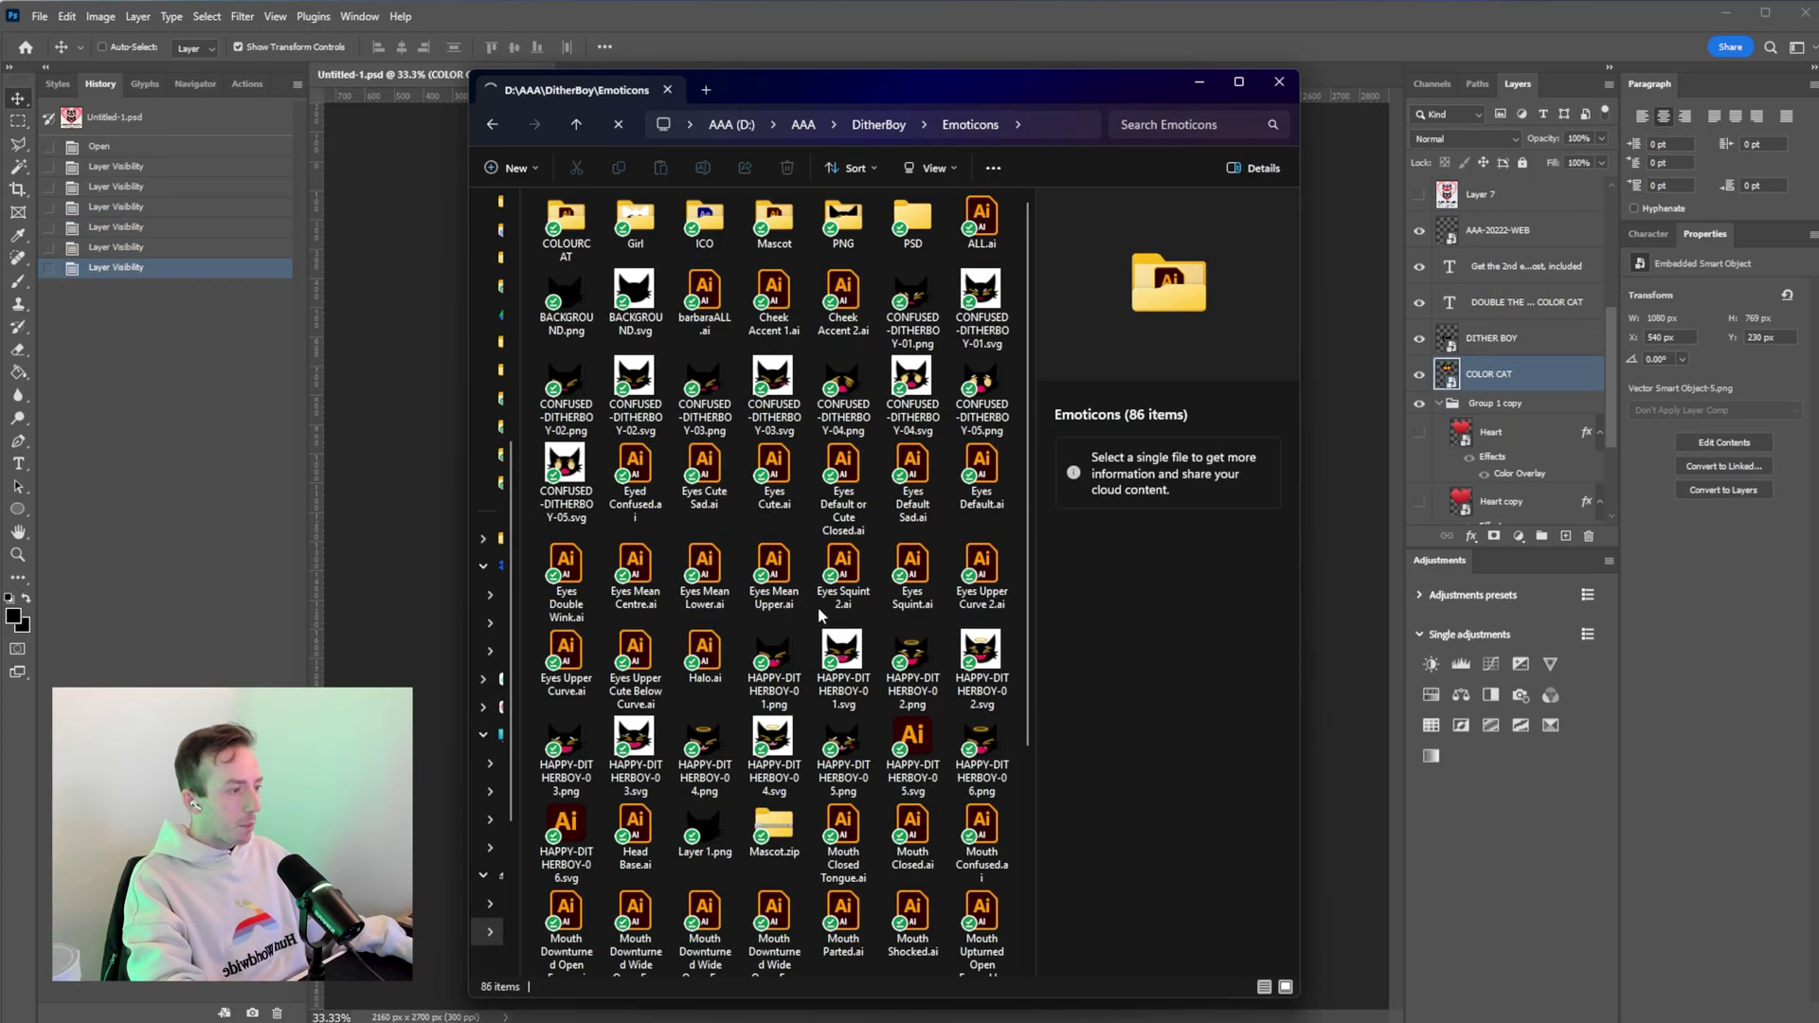
{"action": "scroll", "coordinate": [769, 559], "scroll_direction": "down", "scroll_amount": 3}
{"action": "scroll", "coordinate": [755, 574], "scroll_direction": "up", "scroll_amount": 4}
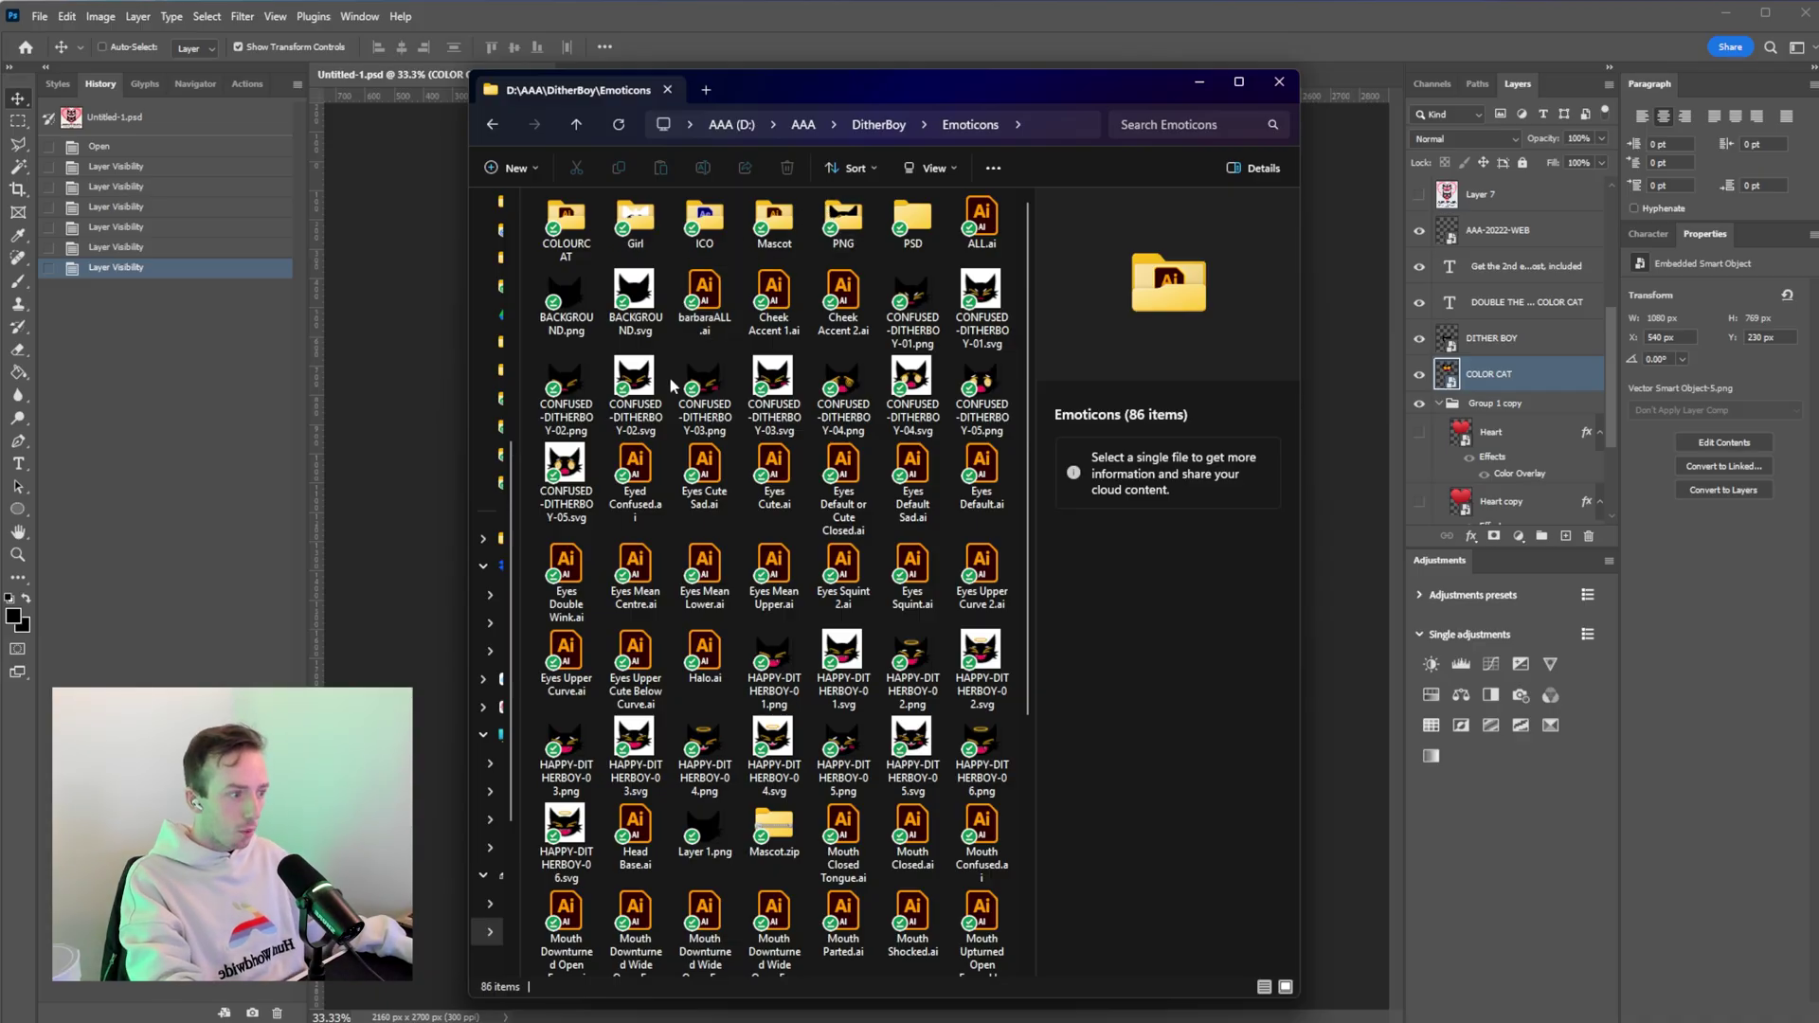
{"action": "scroll", "coordinate": [755, 573], "scroll_direction": "down", "scroll_amount": 3}
{"action": "scroll", "coordinate": [755, 573], "scroll_direction": "up", "scroll_amount": 5}
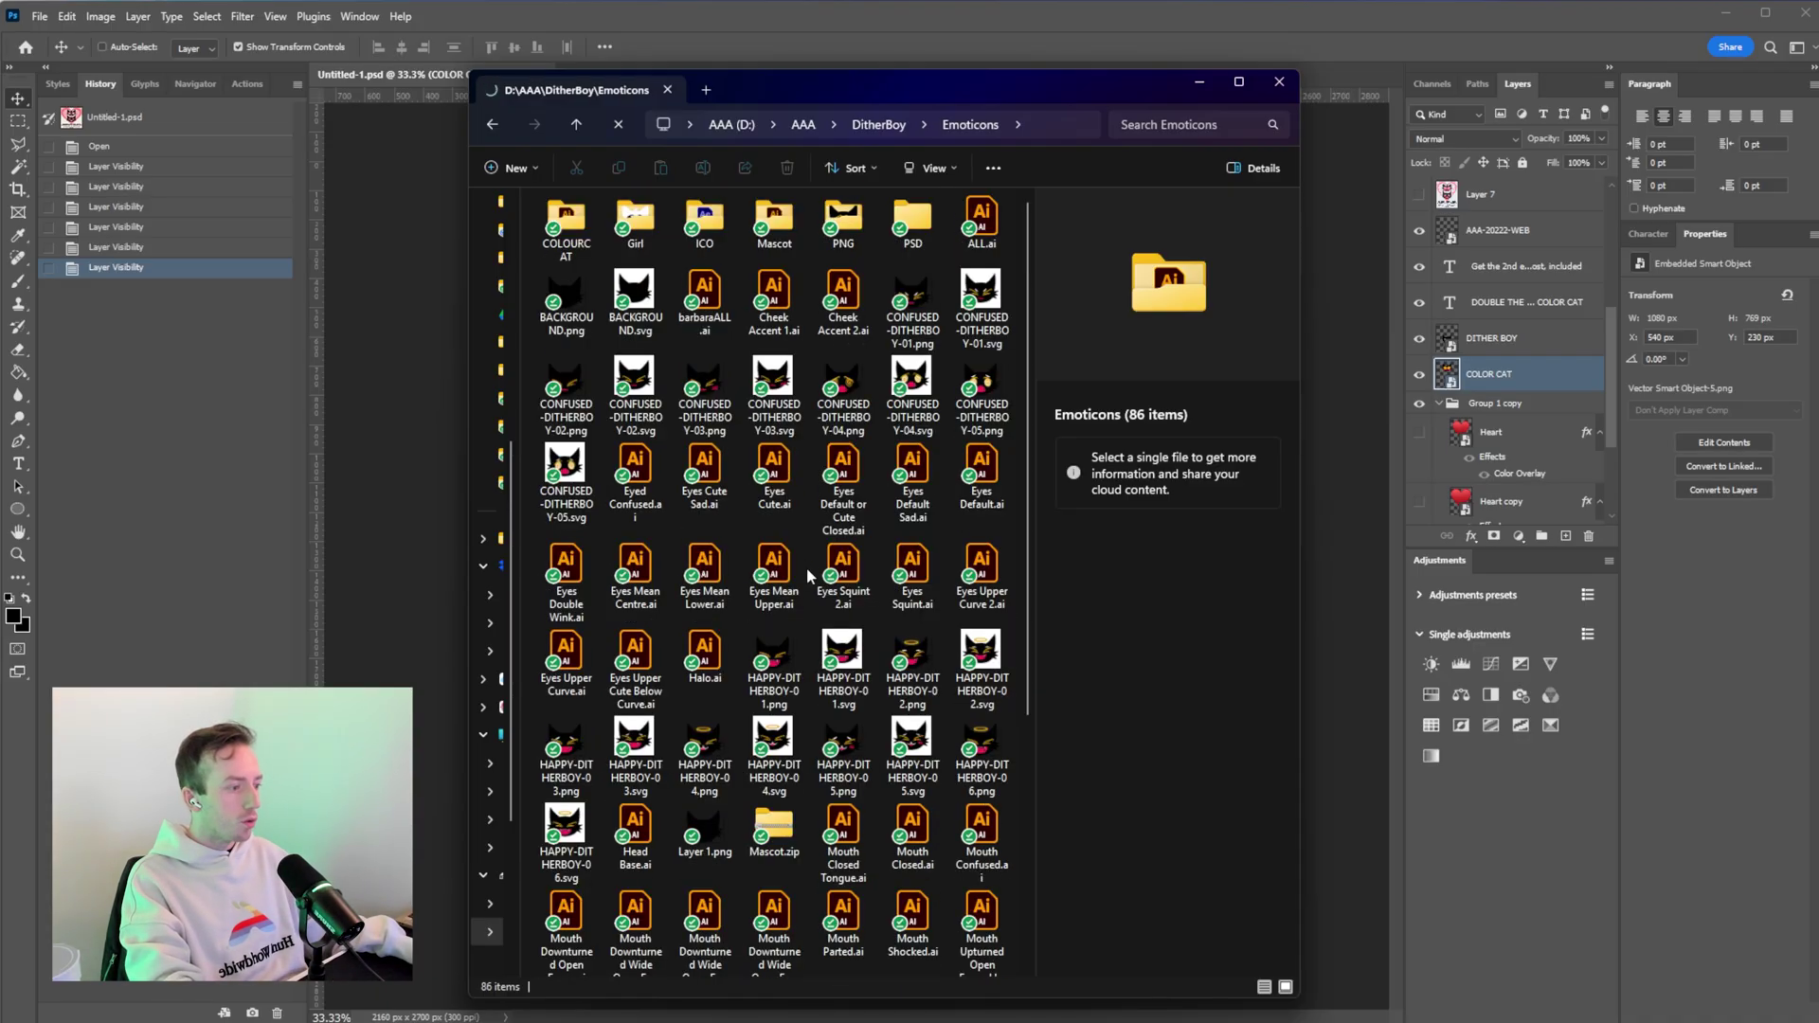
{"action": "double_click", "coordinate": [634, 225]}
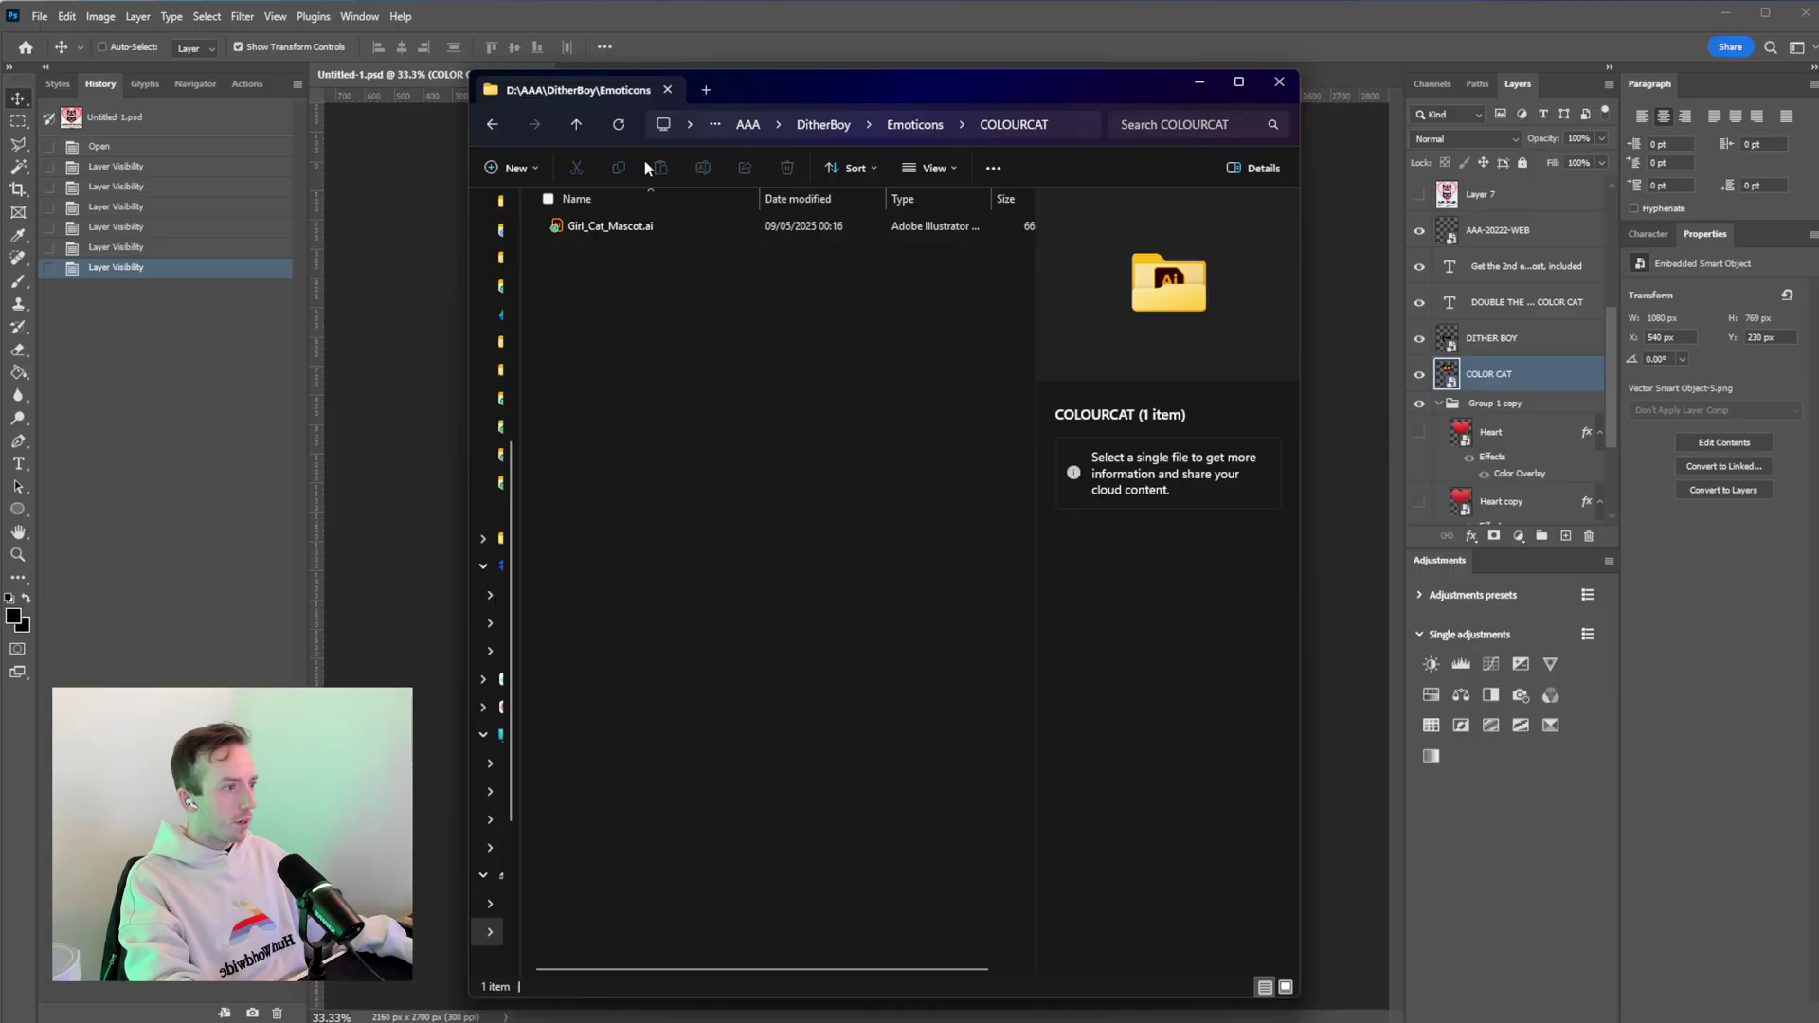
{"action": "left_click", "coordinate": [495, 125]}
{"action": "double_click", "coordinate": [646, 216]}
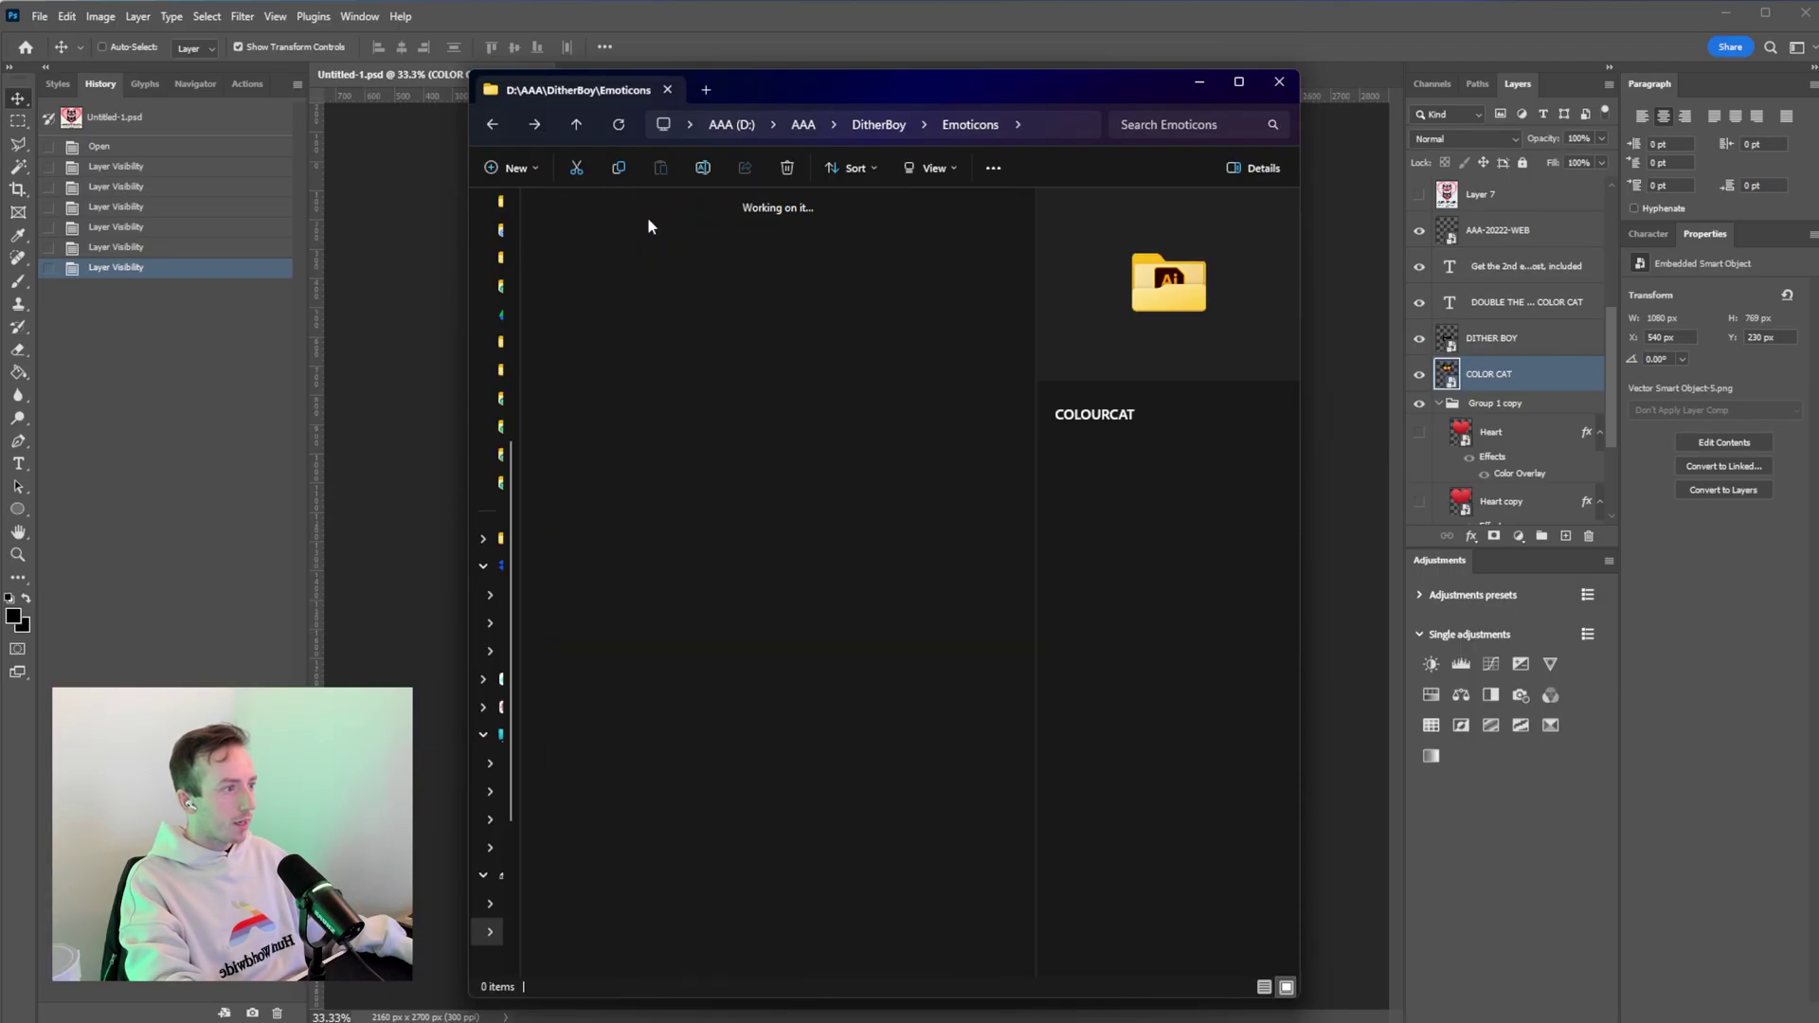
{"action": "left_click", "coordinate": [495, 125]}
{"action": "double_click", "coordinate": [774, 221]}
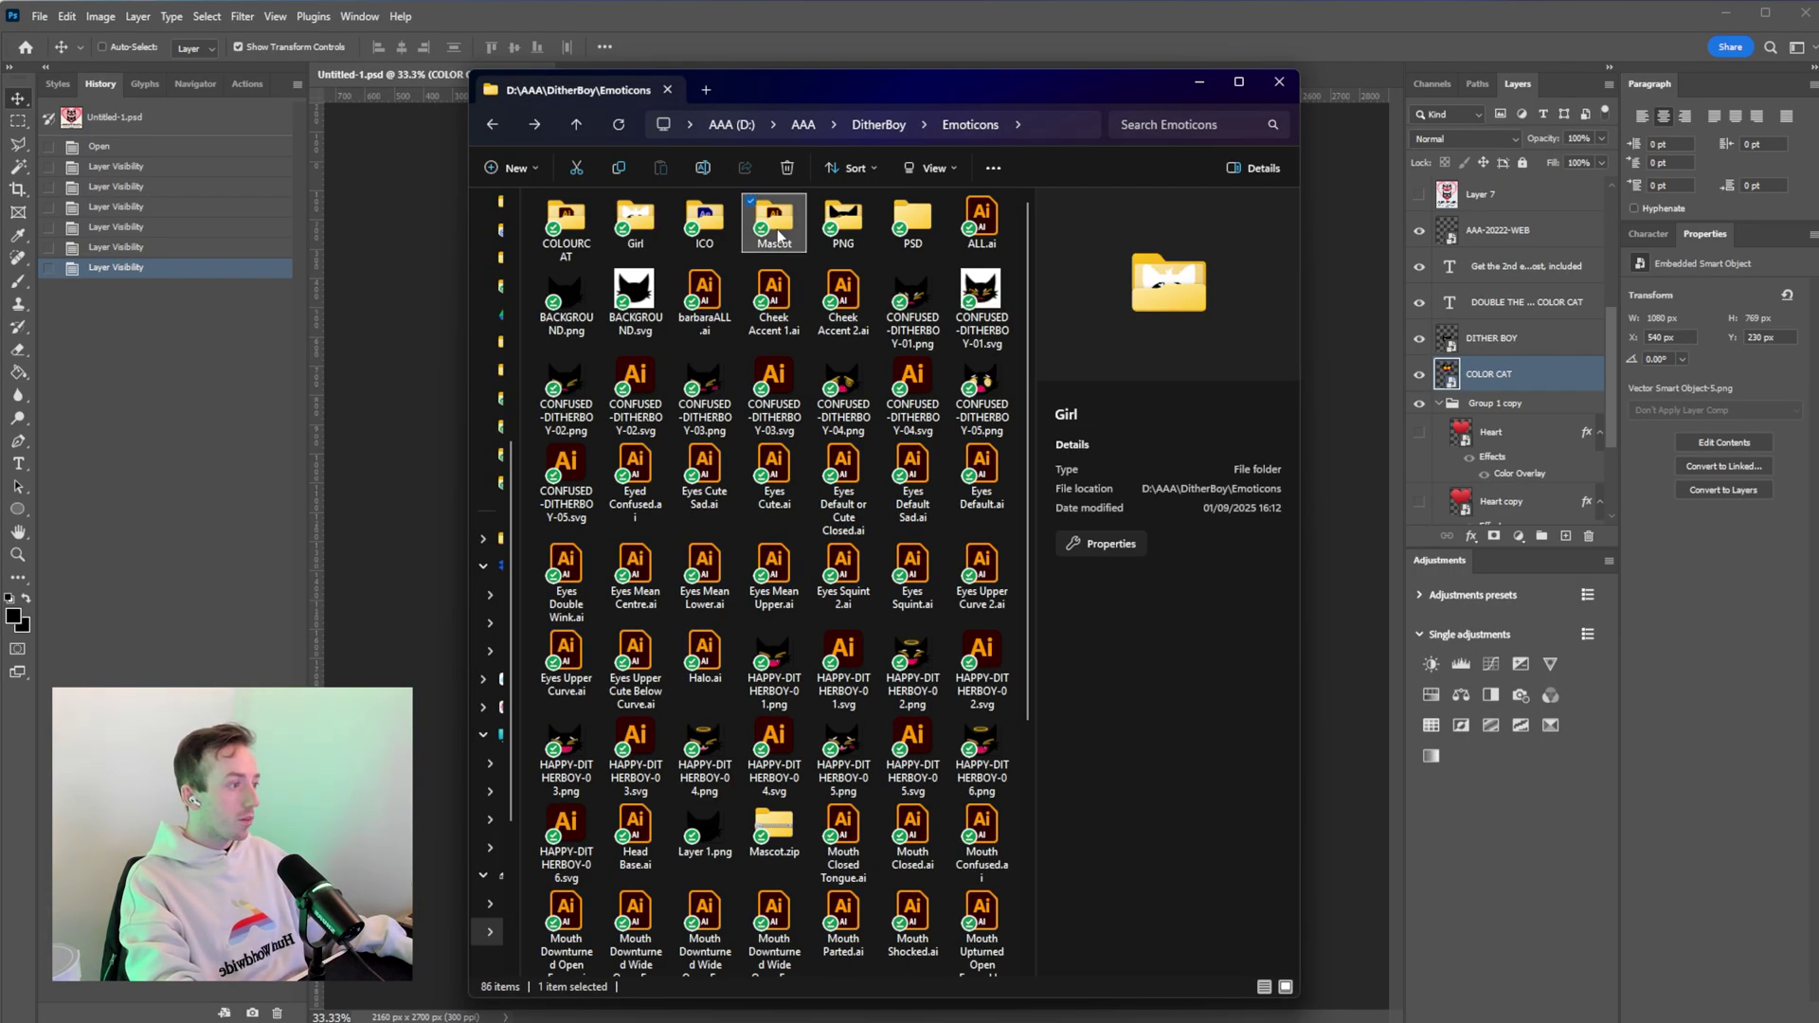
{"action": "left_click", "coordinate": [495, 129]}
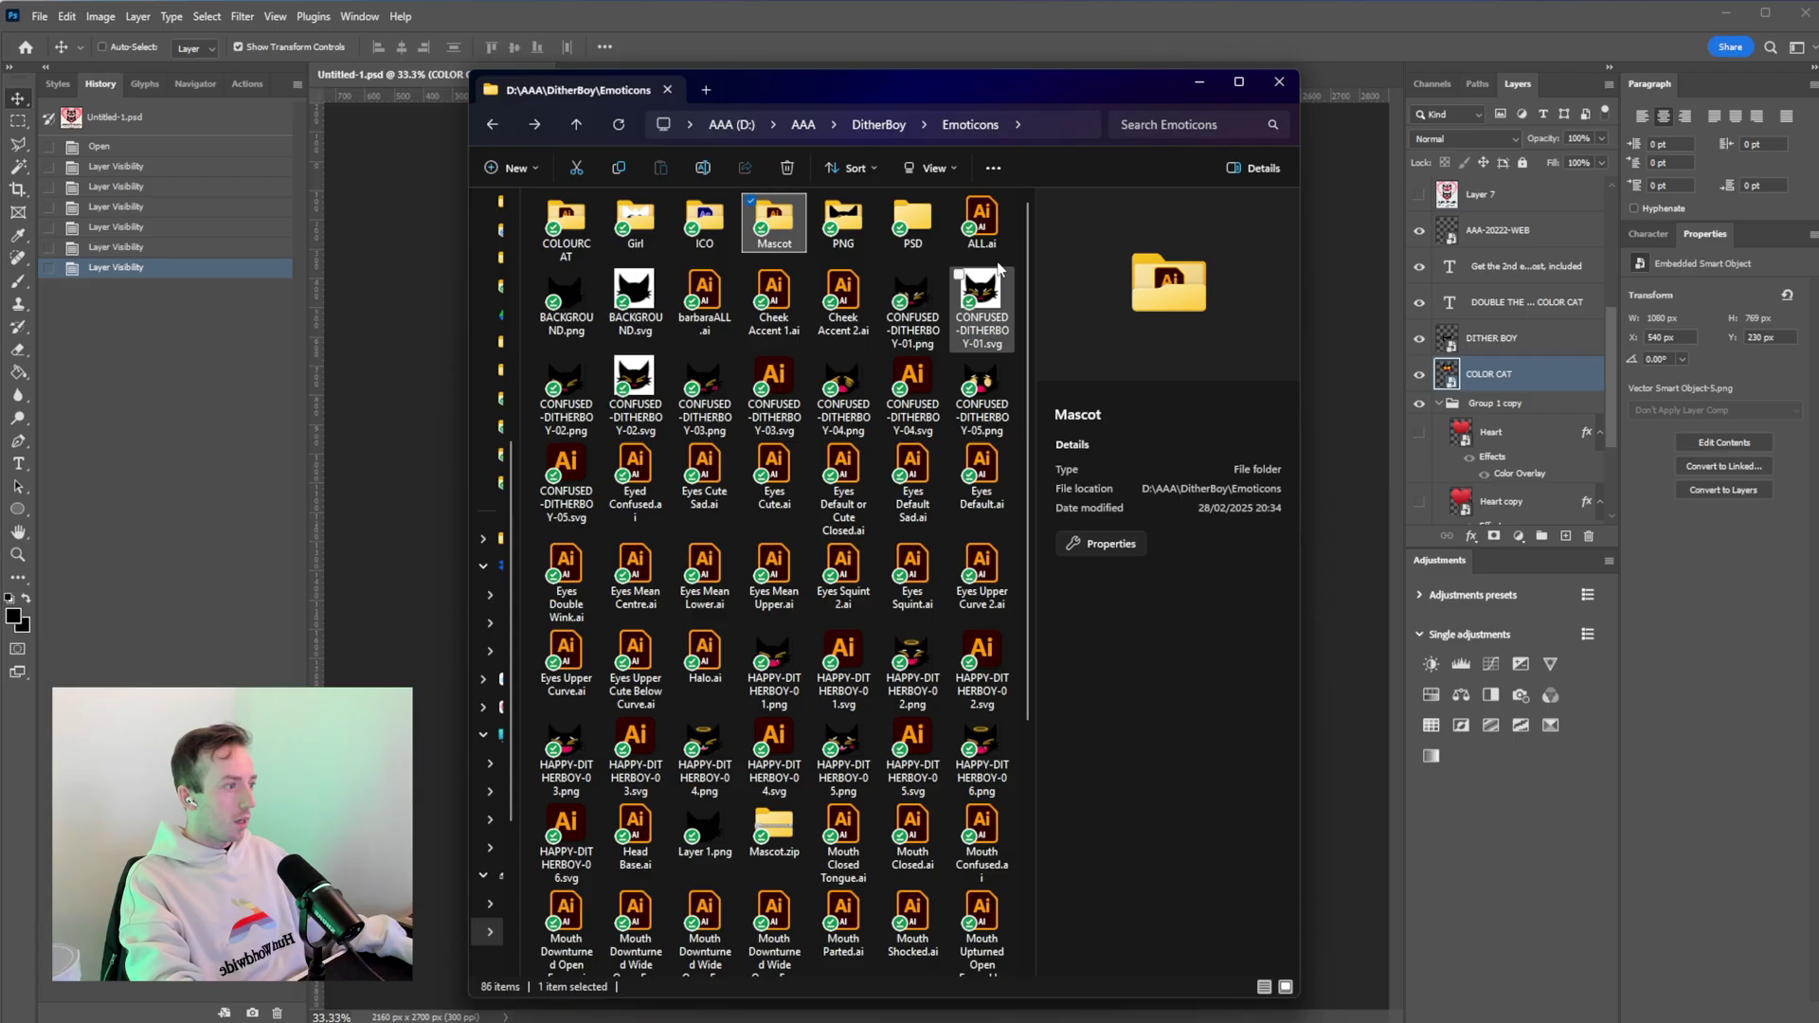
Open ALL.ai from the Emoticons folder in Illustrator and browse its layers down to the head shapes.
{"action": "left_click", "coordinate": [985, 221]}
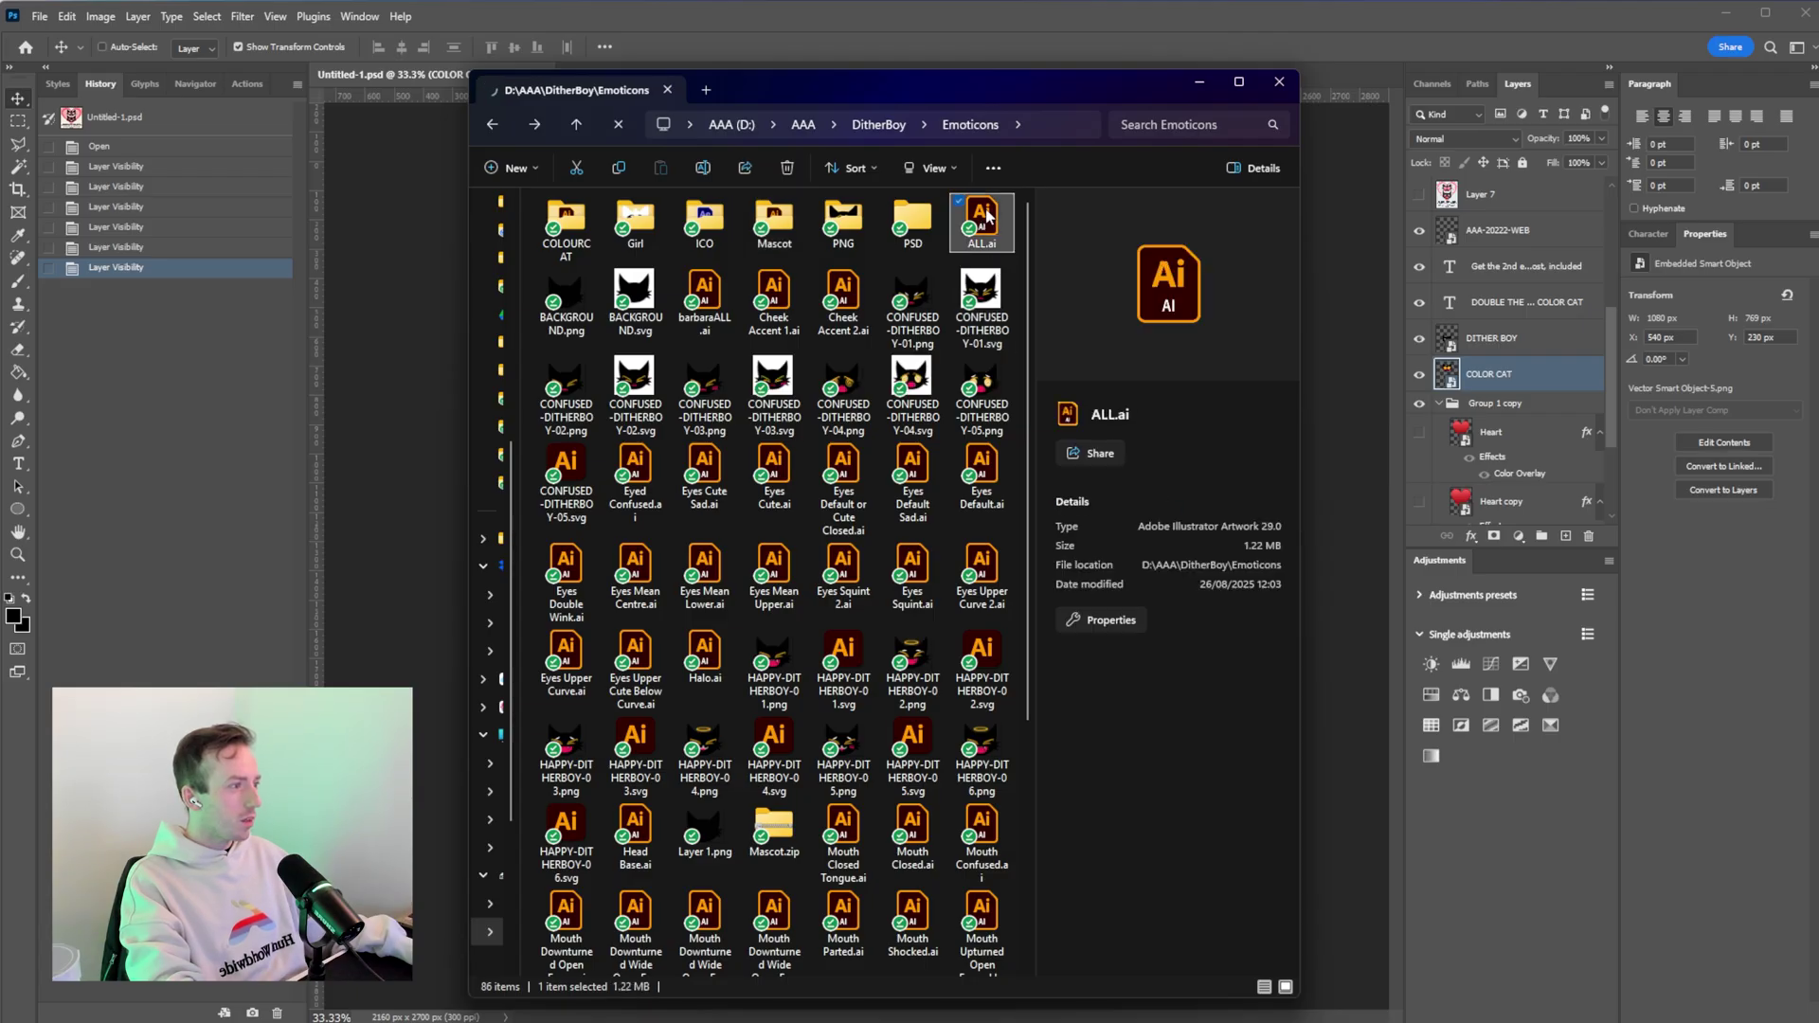
{"action": "double_click", "coordinate": [985, 220]}
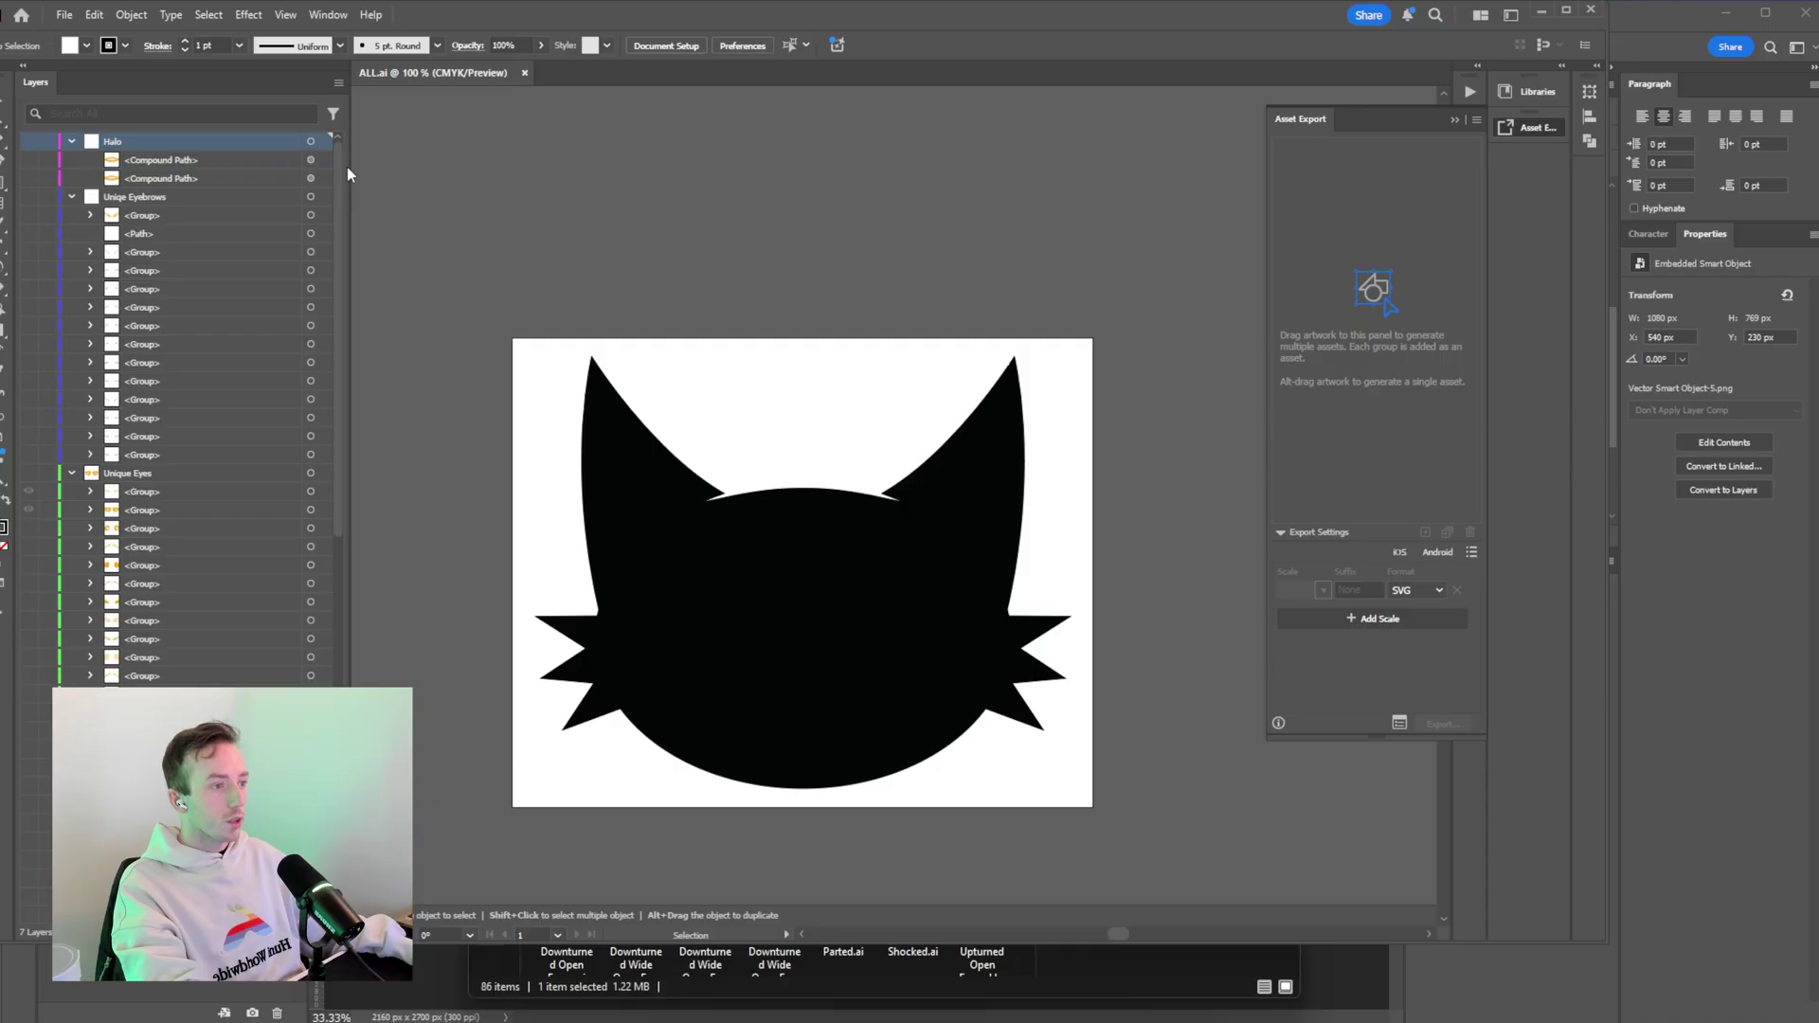
{"action": "scroll", "coordinate": [346, 174], "scroll_direction": "down", "scroll_amount": 2}
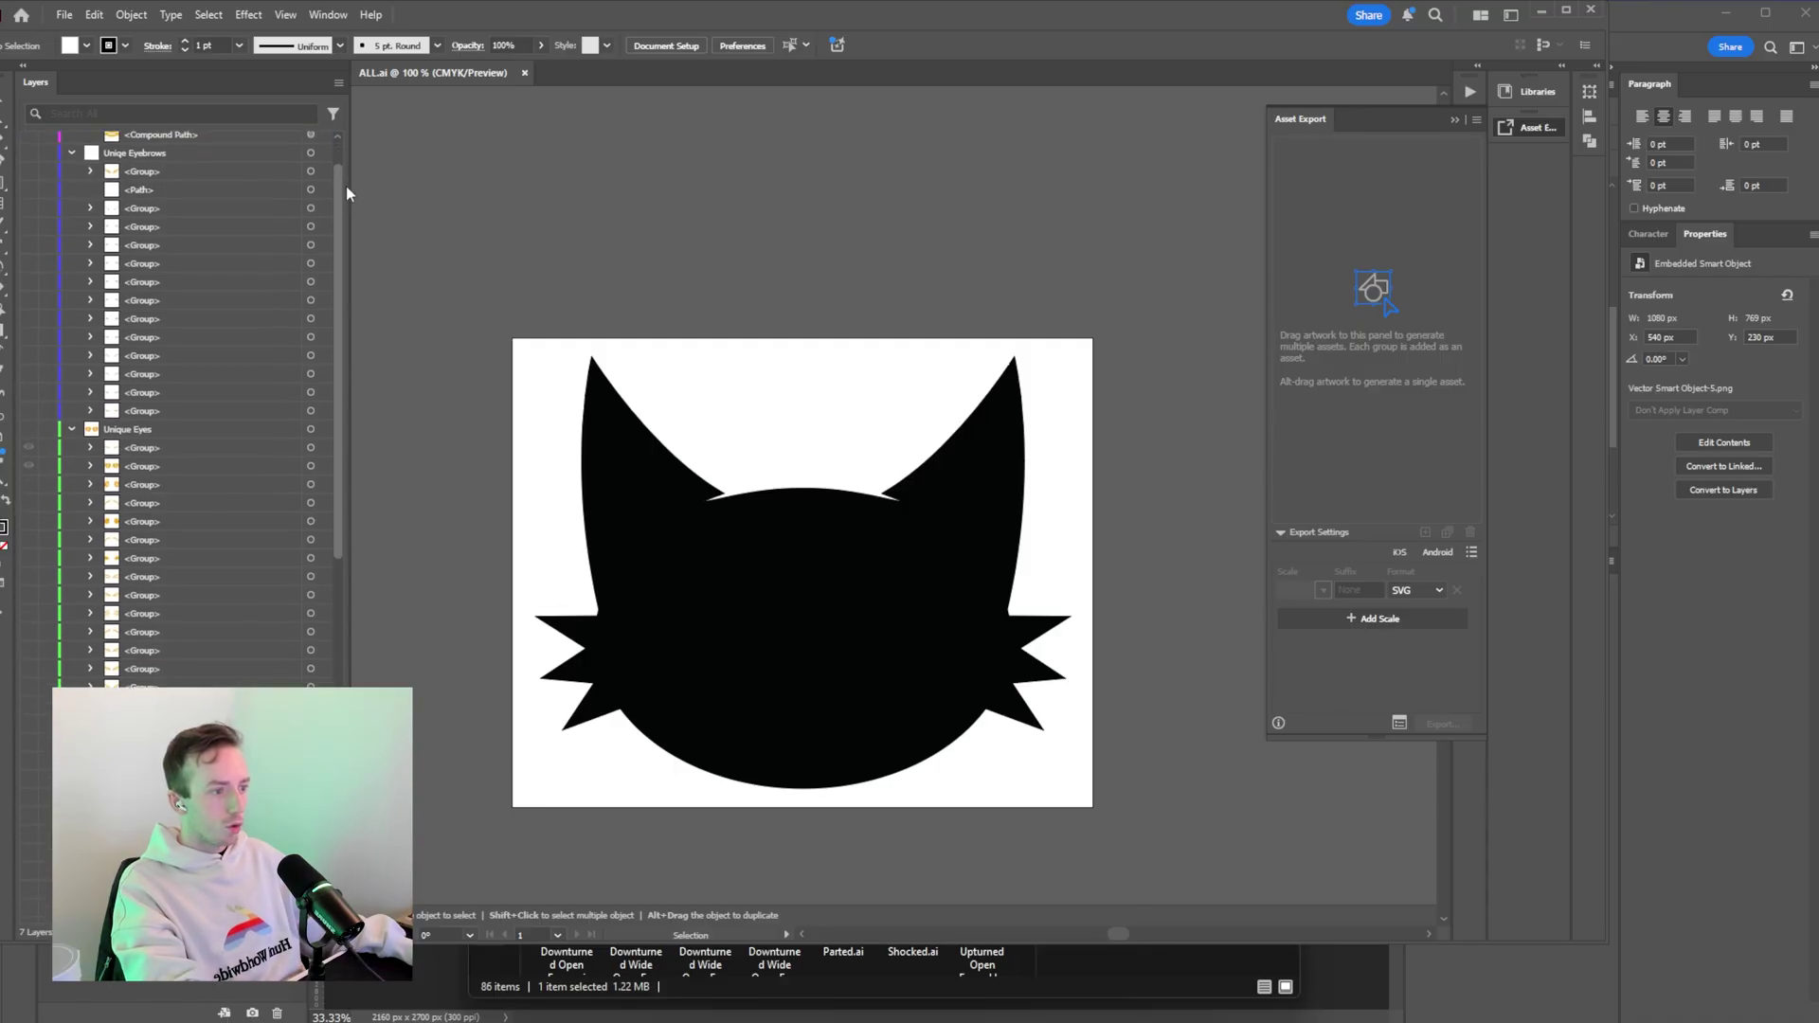
{"action": "left_click_drag", "start_coordinate": [347, 187], "coordinate": [305, 568]}
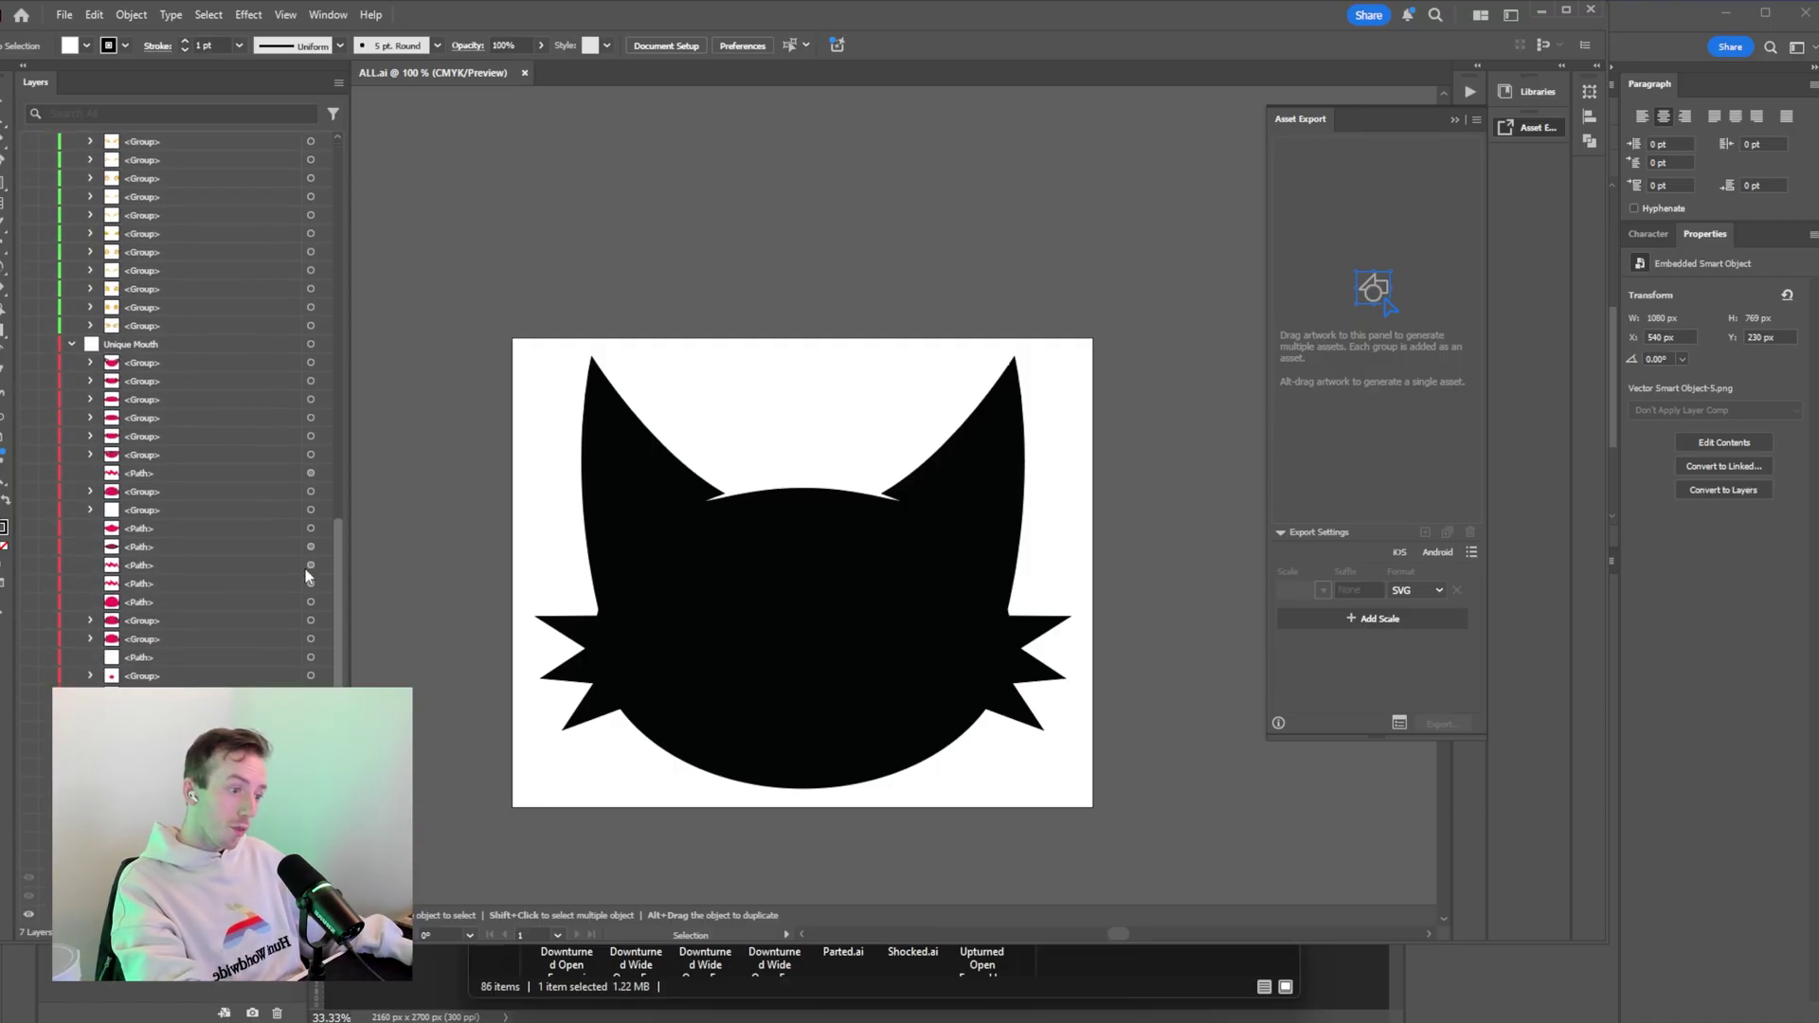
Swap the pointed-ear head for the head with the hair tuft by changing the visibility of the head layers.
{"action": "left_click", "coordinate": [27, 914]}
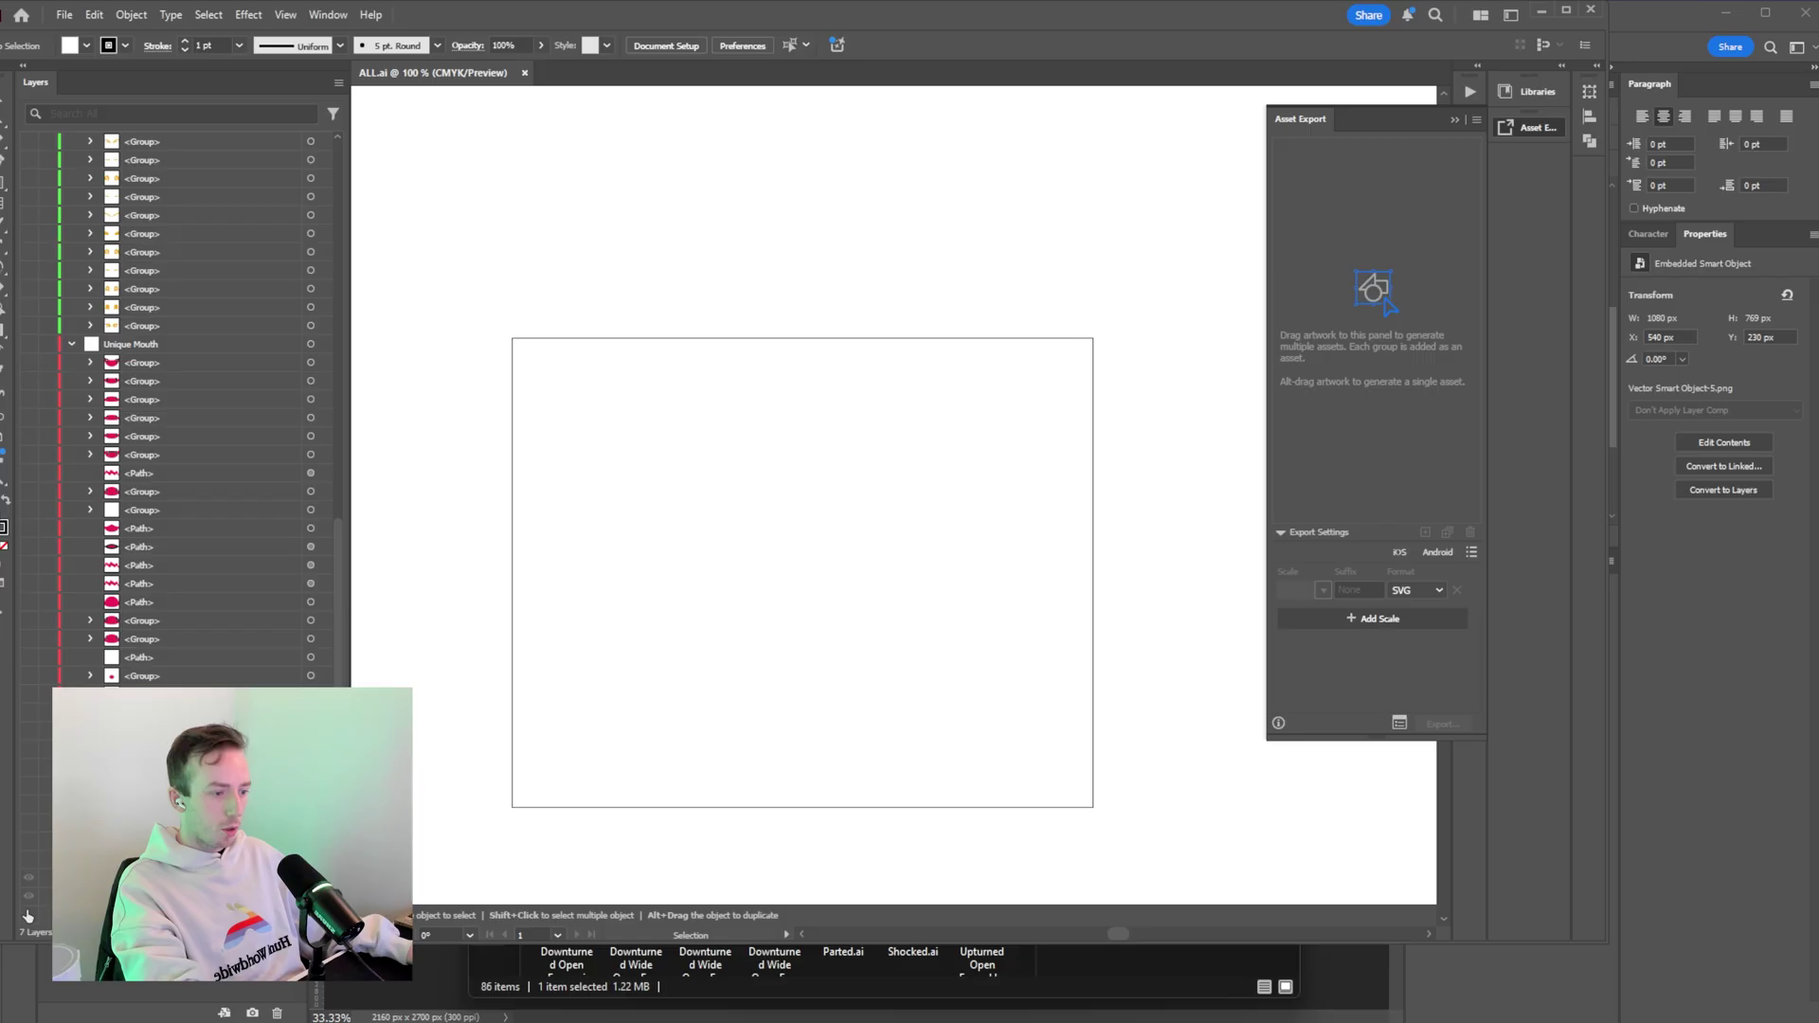
{"action": "left_click", "coordinate": [28, 914]}
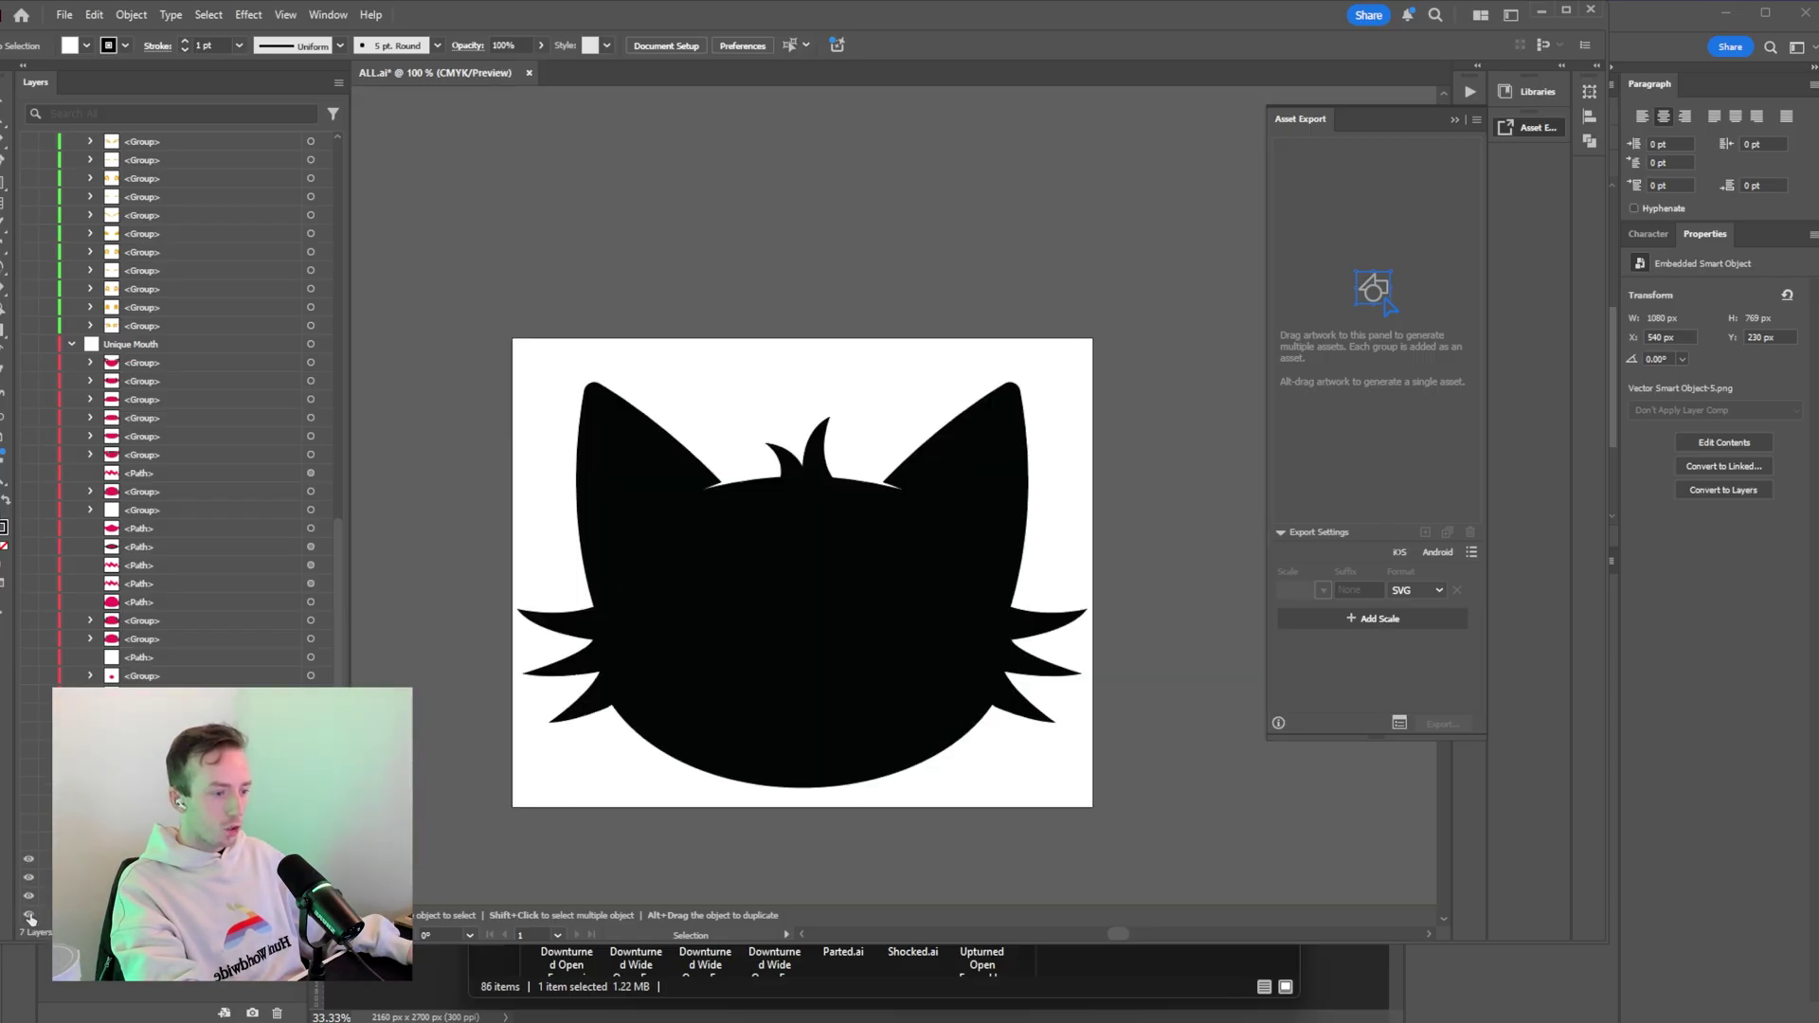
{"action": "left_click", "coordinate": [28, 915]}
{"action": "left_click", "coordinate": [28, 859]}
{"action": "left_click", "coordinate": [28, 859]}
{"action": "left_click", "coordinate": [29, 915]}
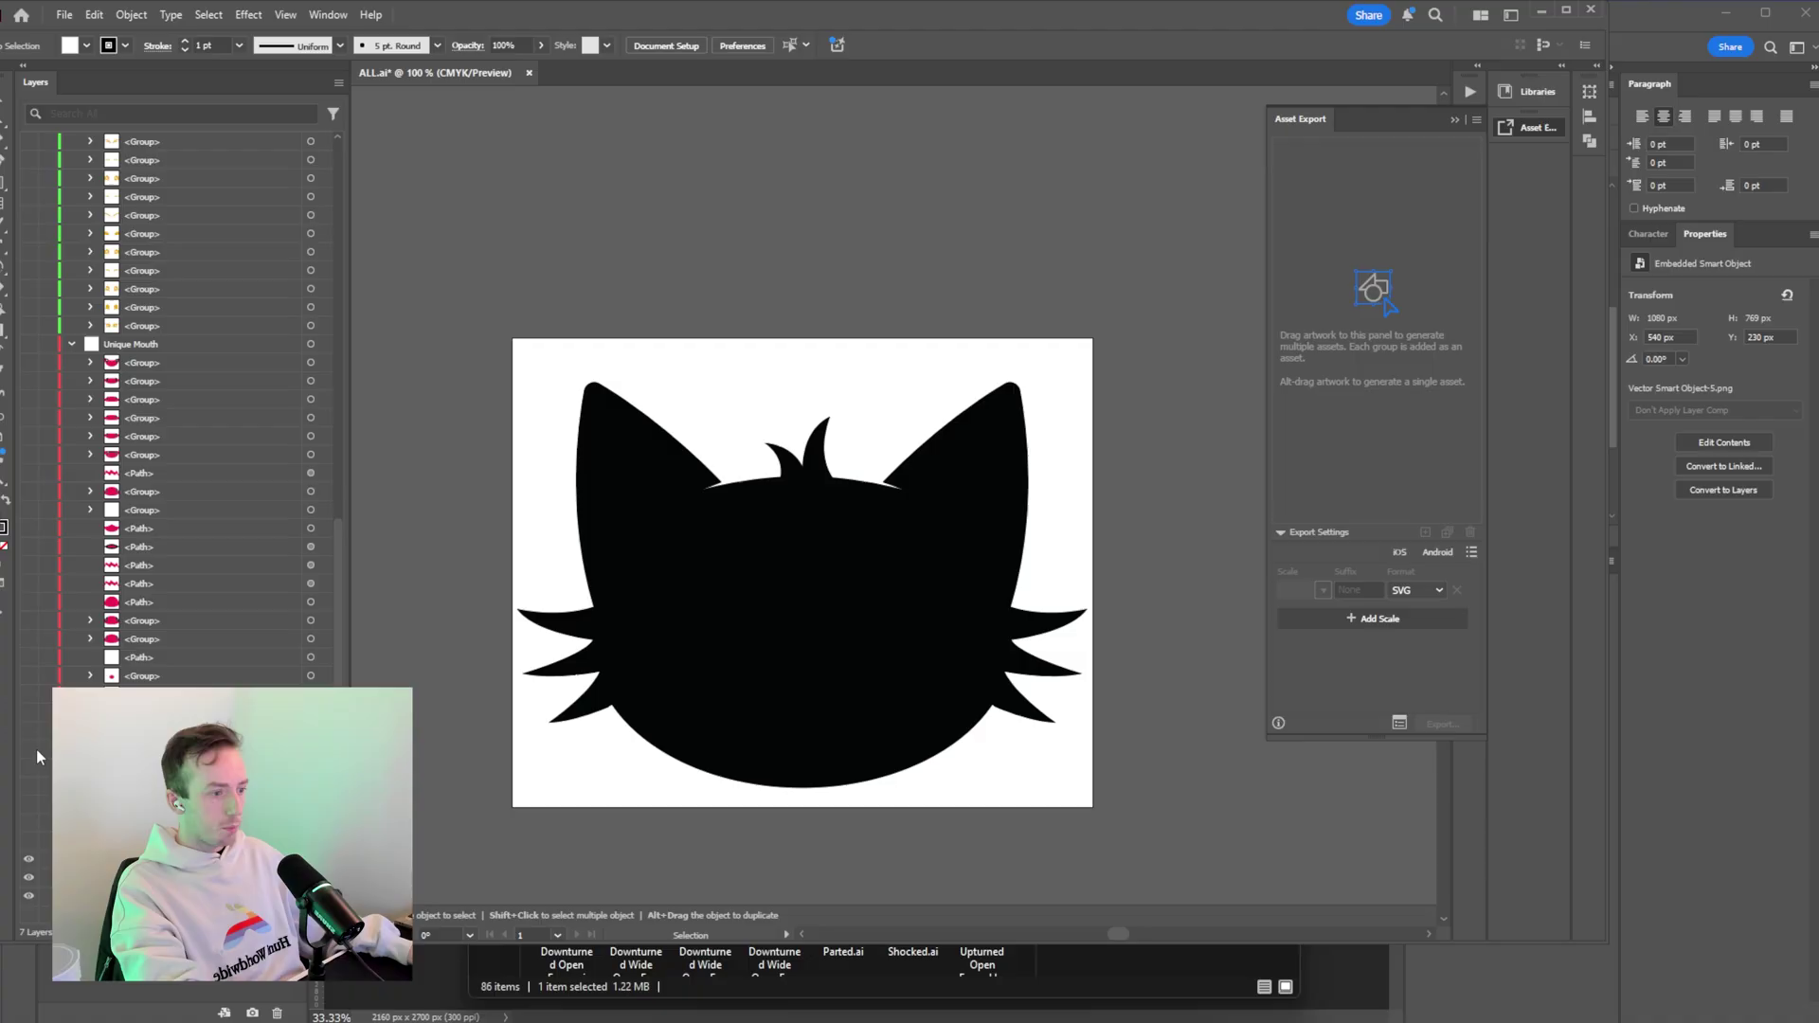
Show the open mouth from the Unique Mouth layer and briefly preview the heart eyes from the Unique Eyes layer.
{"action": "left_click", "coordinate": [28, 344]}
{"action": "scroll", "coordinate": [38, 392], "scroll_direction": "up", "scroll_amount": 10}
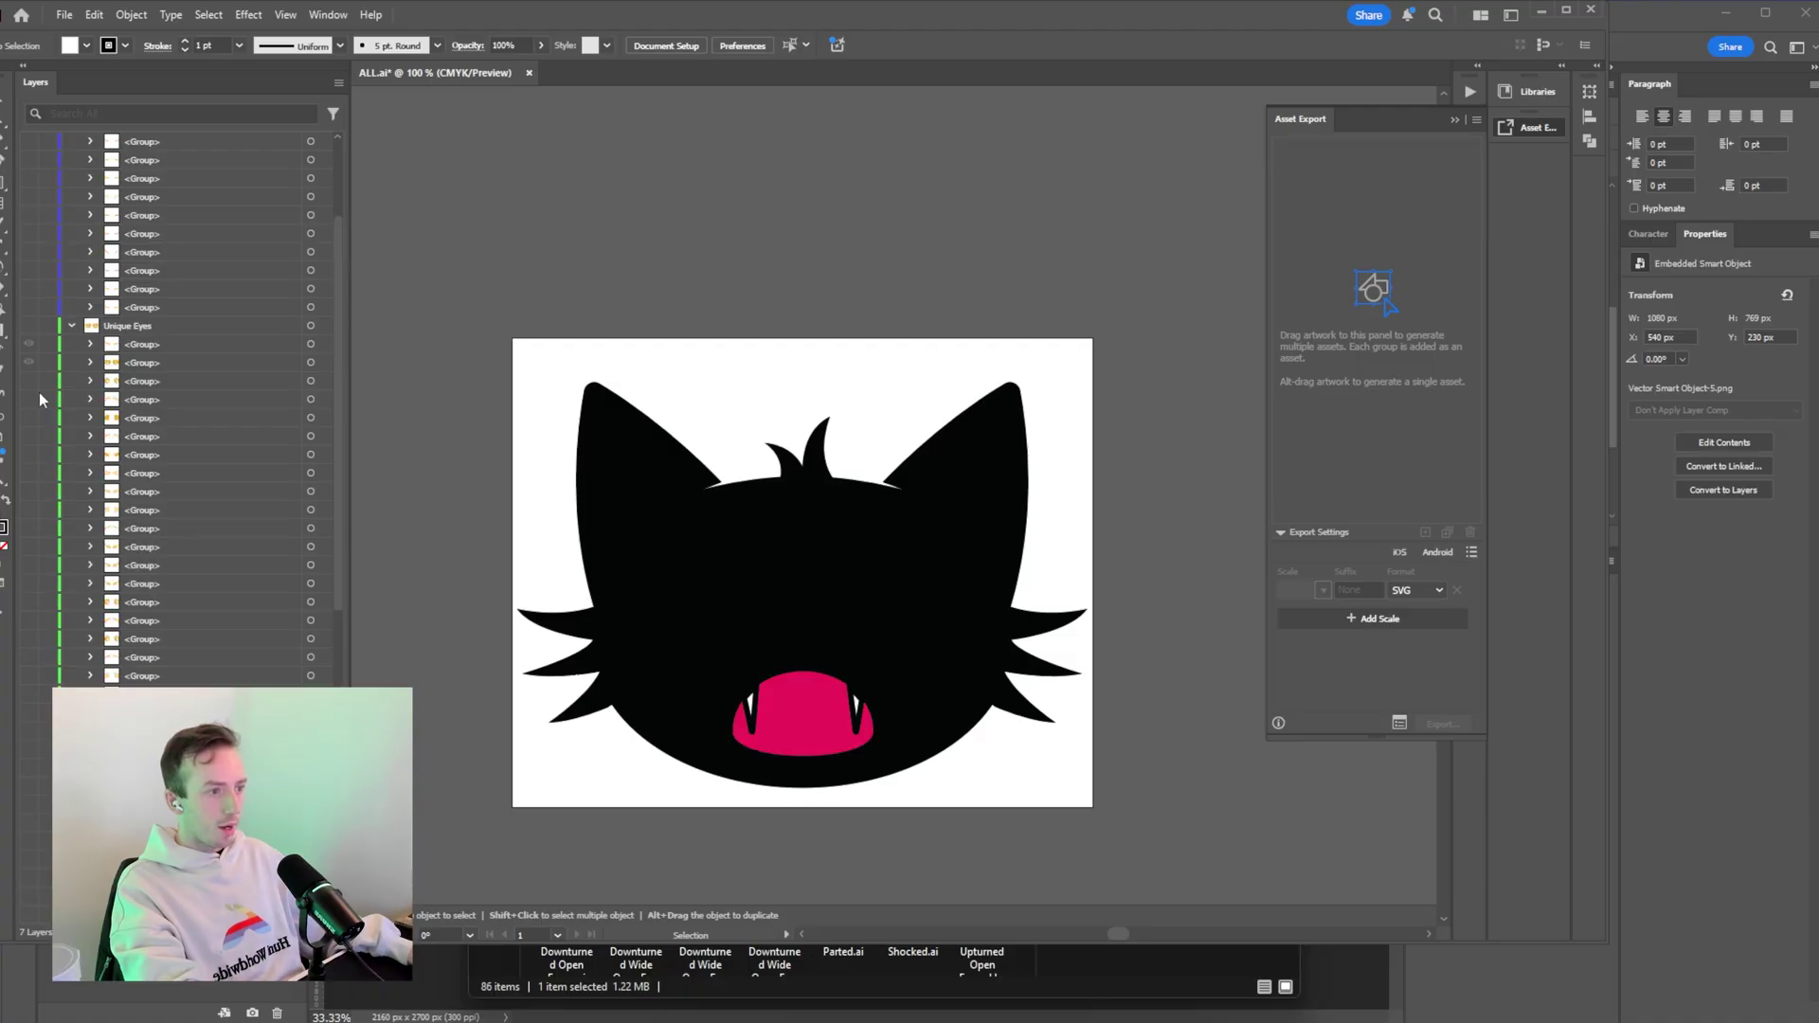
{"action": "left_click", "coordinate": [28, 325]}
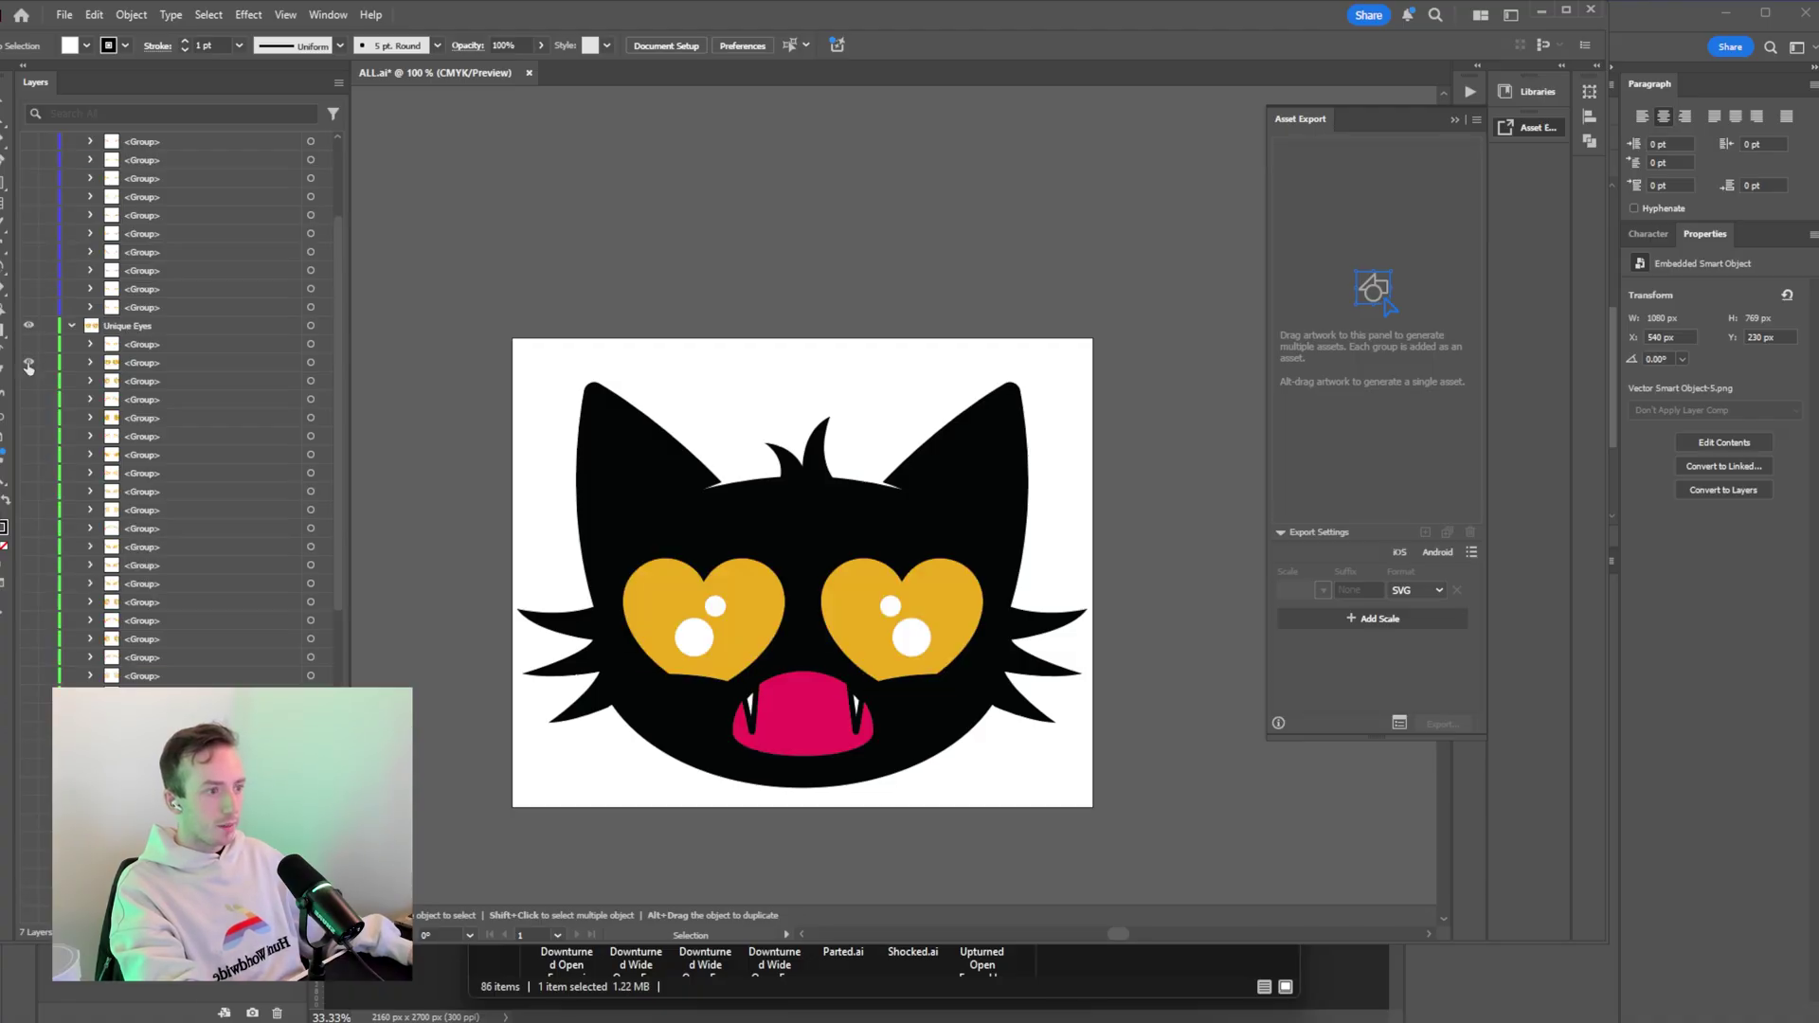
{"action": "left_click", "coordinate": [29, 325]}
Turn on the eyebrows layer and toggle the visibility of the Halo layer.
{"action": "scroll", "coordinate": [57, 299], "scroll_direction": "up", "scroll_amount": 3}
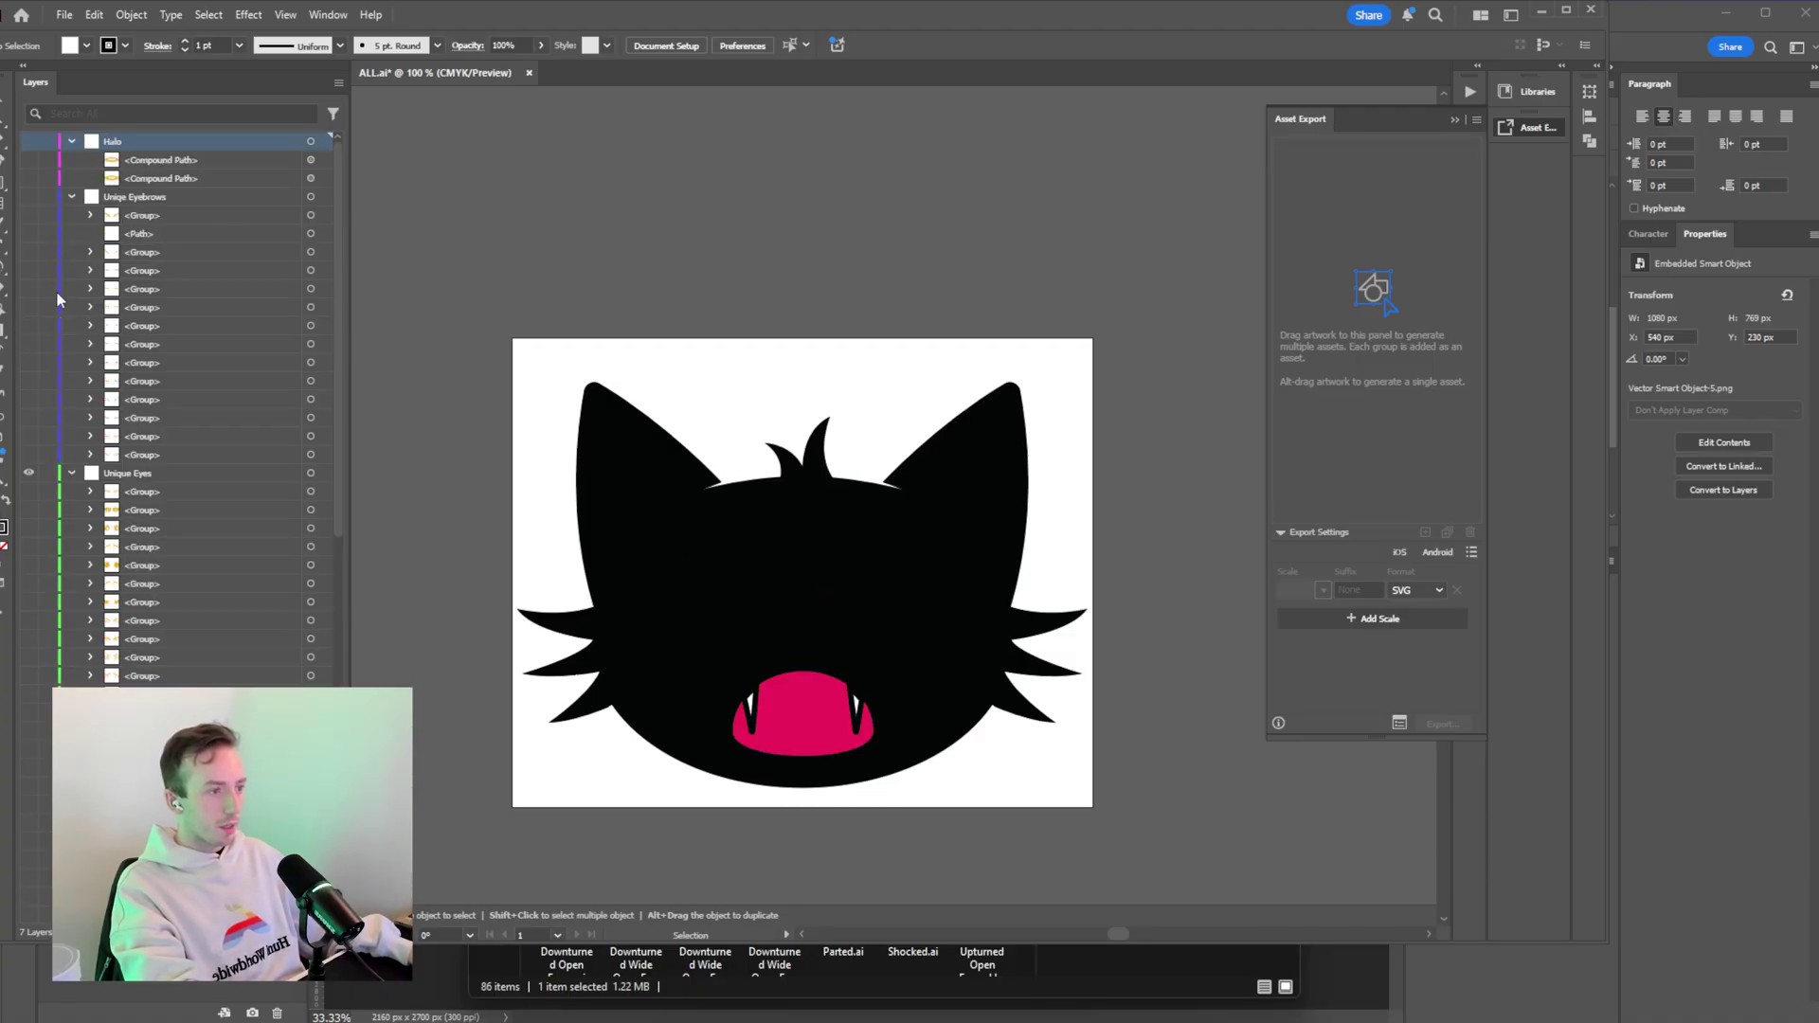
{"action": "left_click", "coordinate": [28, 196]}
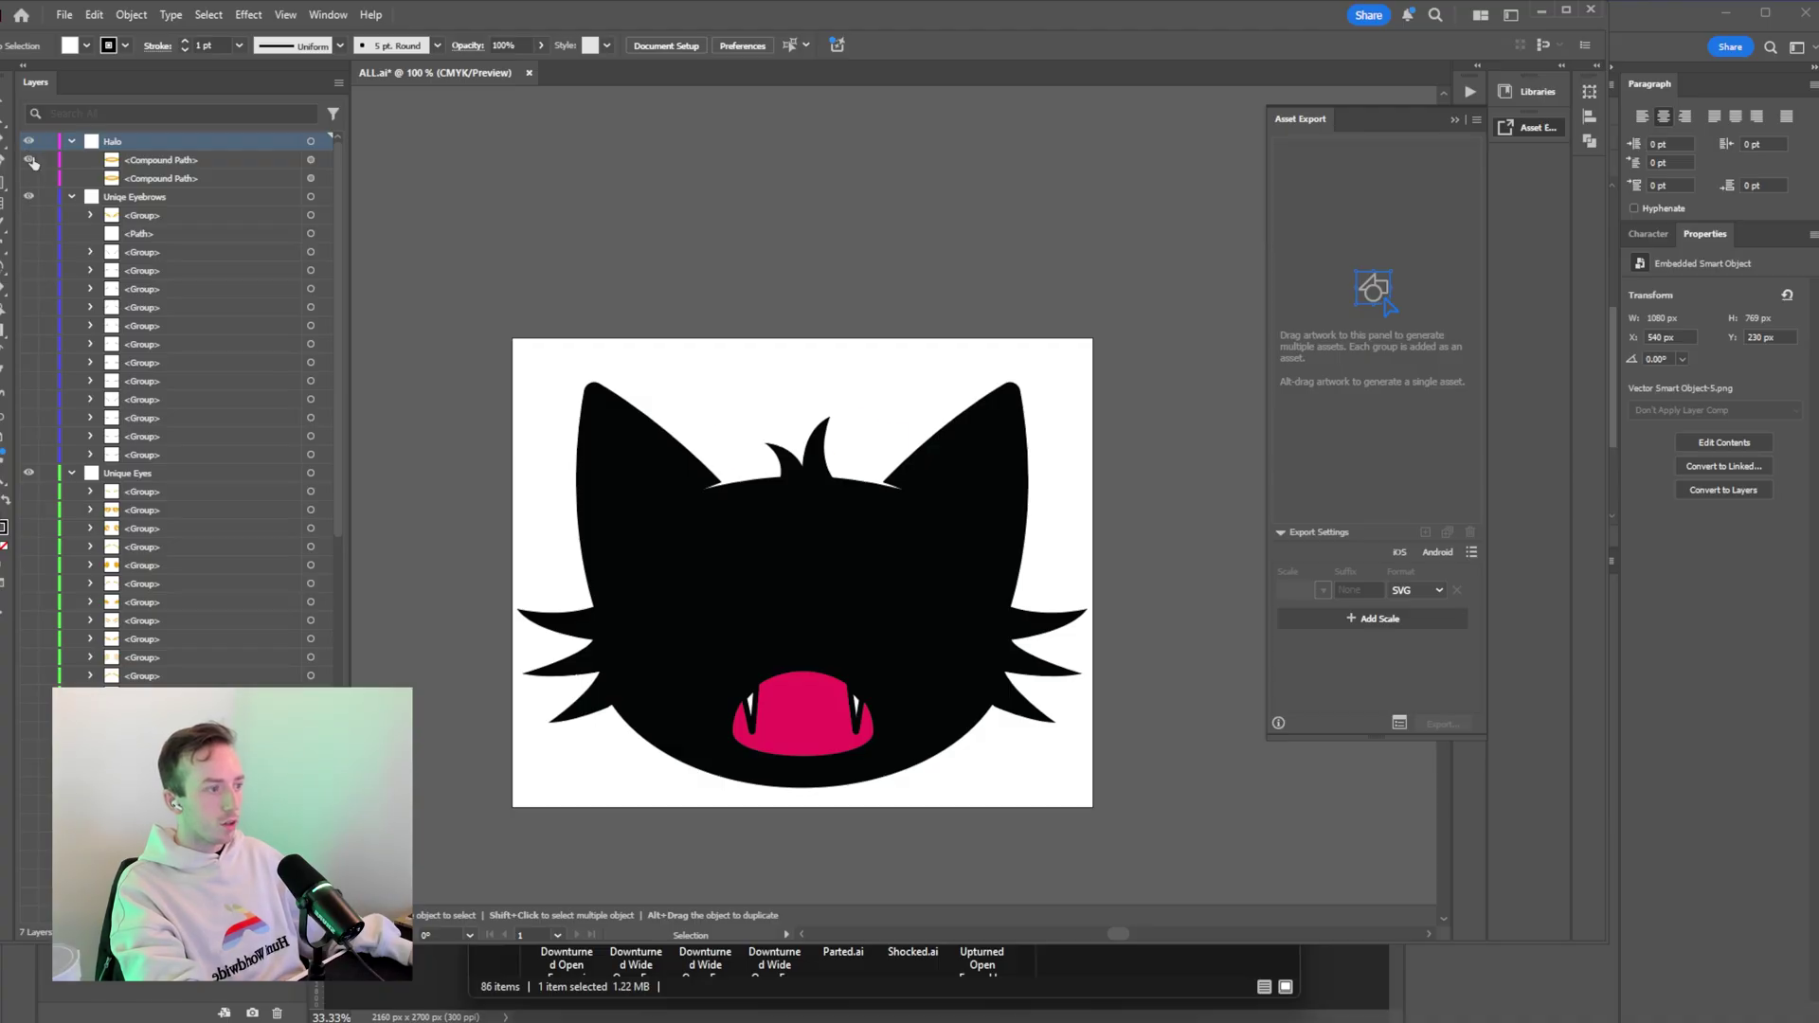
{"action": "left_click", "coordinate": [28, 141]}
{"action": "left_click", "coordinate": [29, 141]}
Hide the open mouth and all remaining head layers so that the artboard is empty.
{"action": "scroll", "coordinate": [203, 599], "scroll_direction": "down", "scroll_amount": 5}
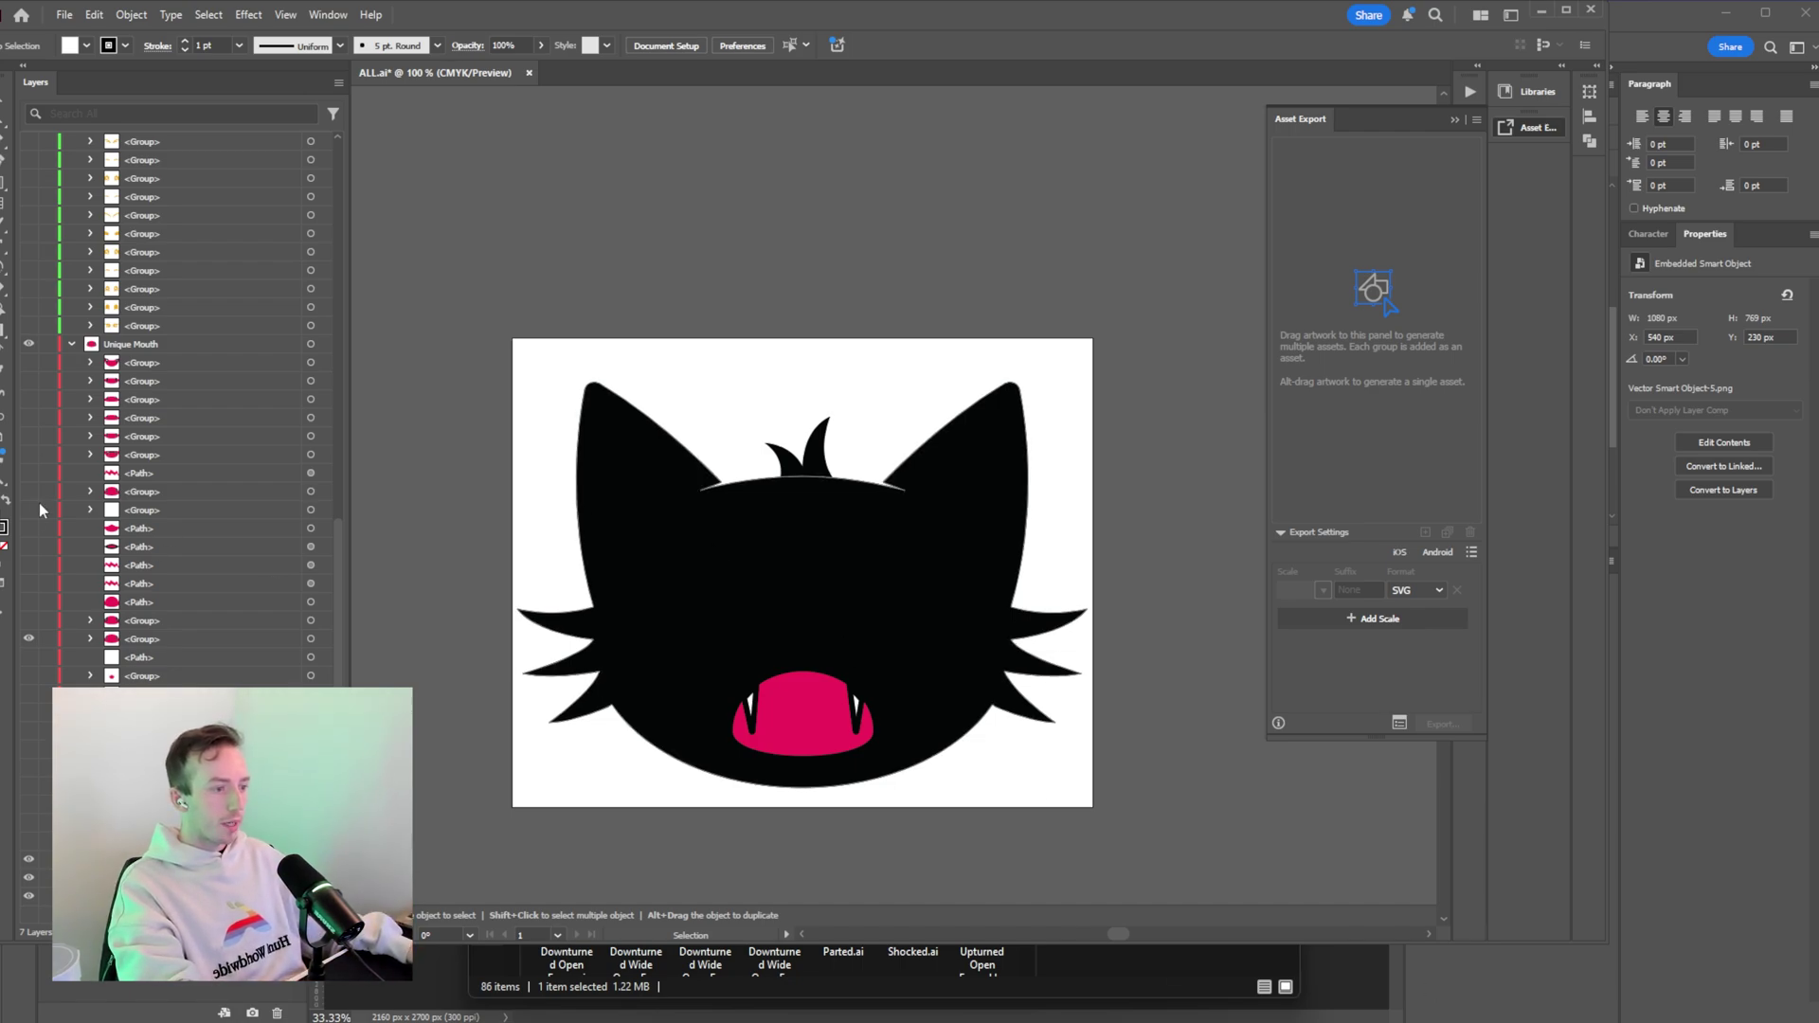
{"action": "left_click_drag", "start_coordinate": [29, 639], "coordinate": [29, 895]}
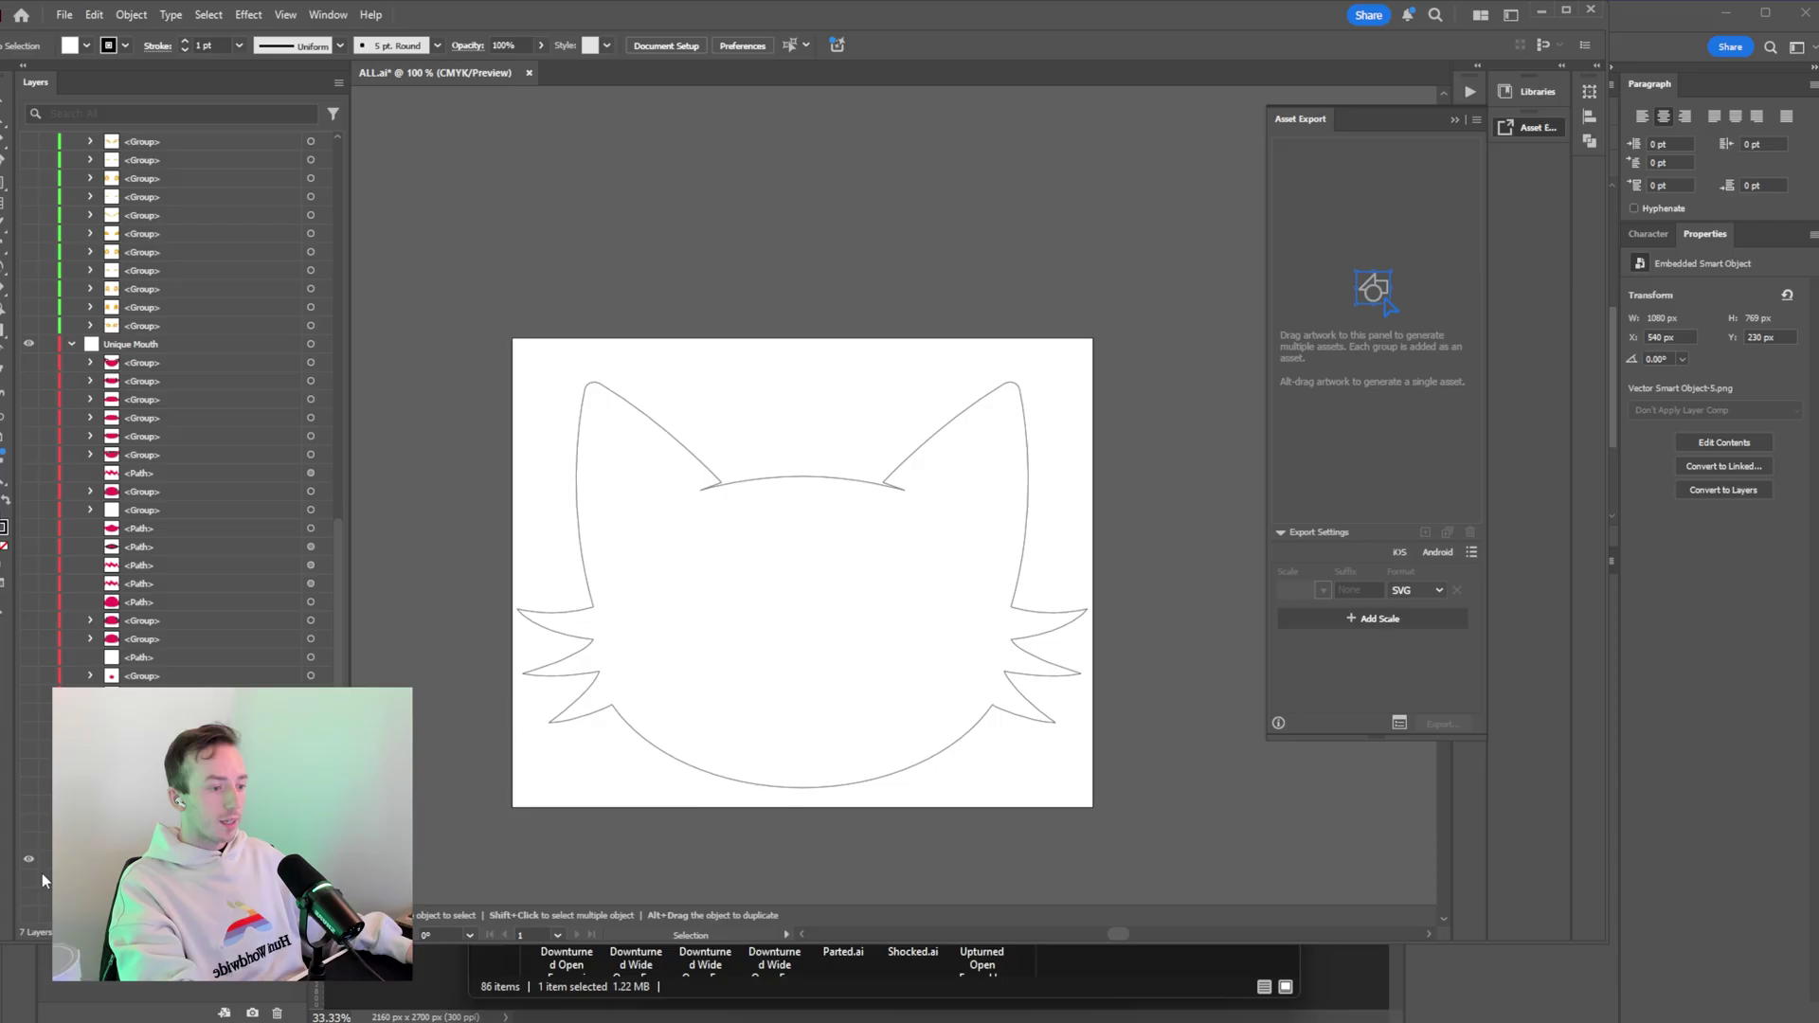
{"action": "left_click", "coordinate": [27, 858]}
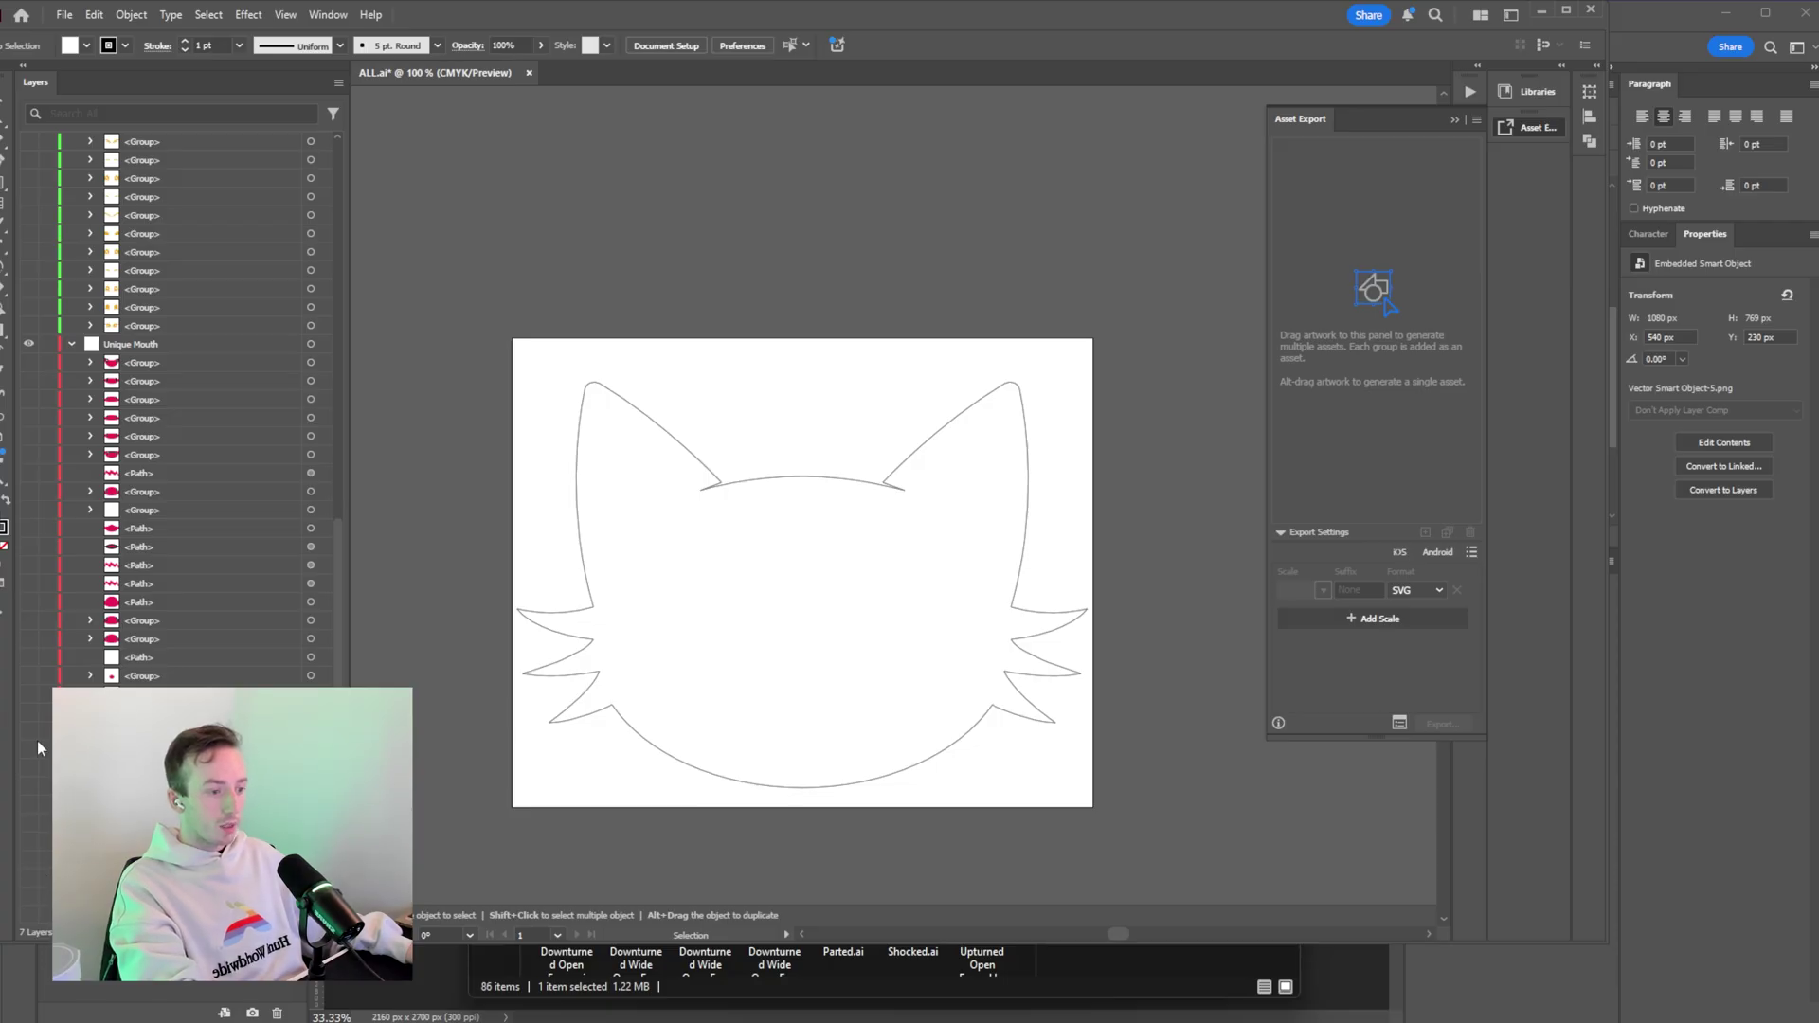
{"action": "left_click", "coordinate": [29, 638]}
{"action": "left_click", "coordinate": [28, 638]}
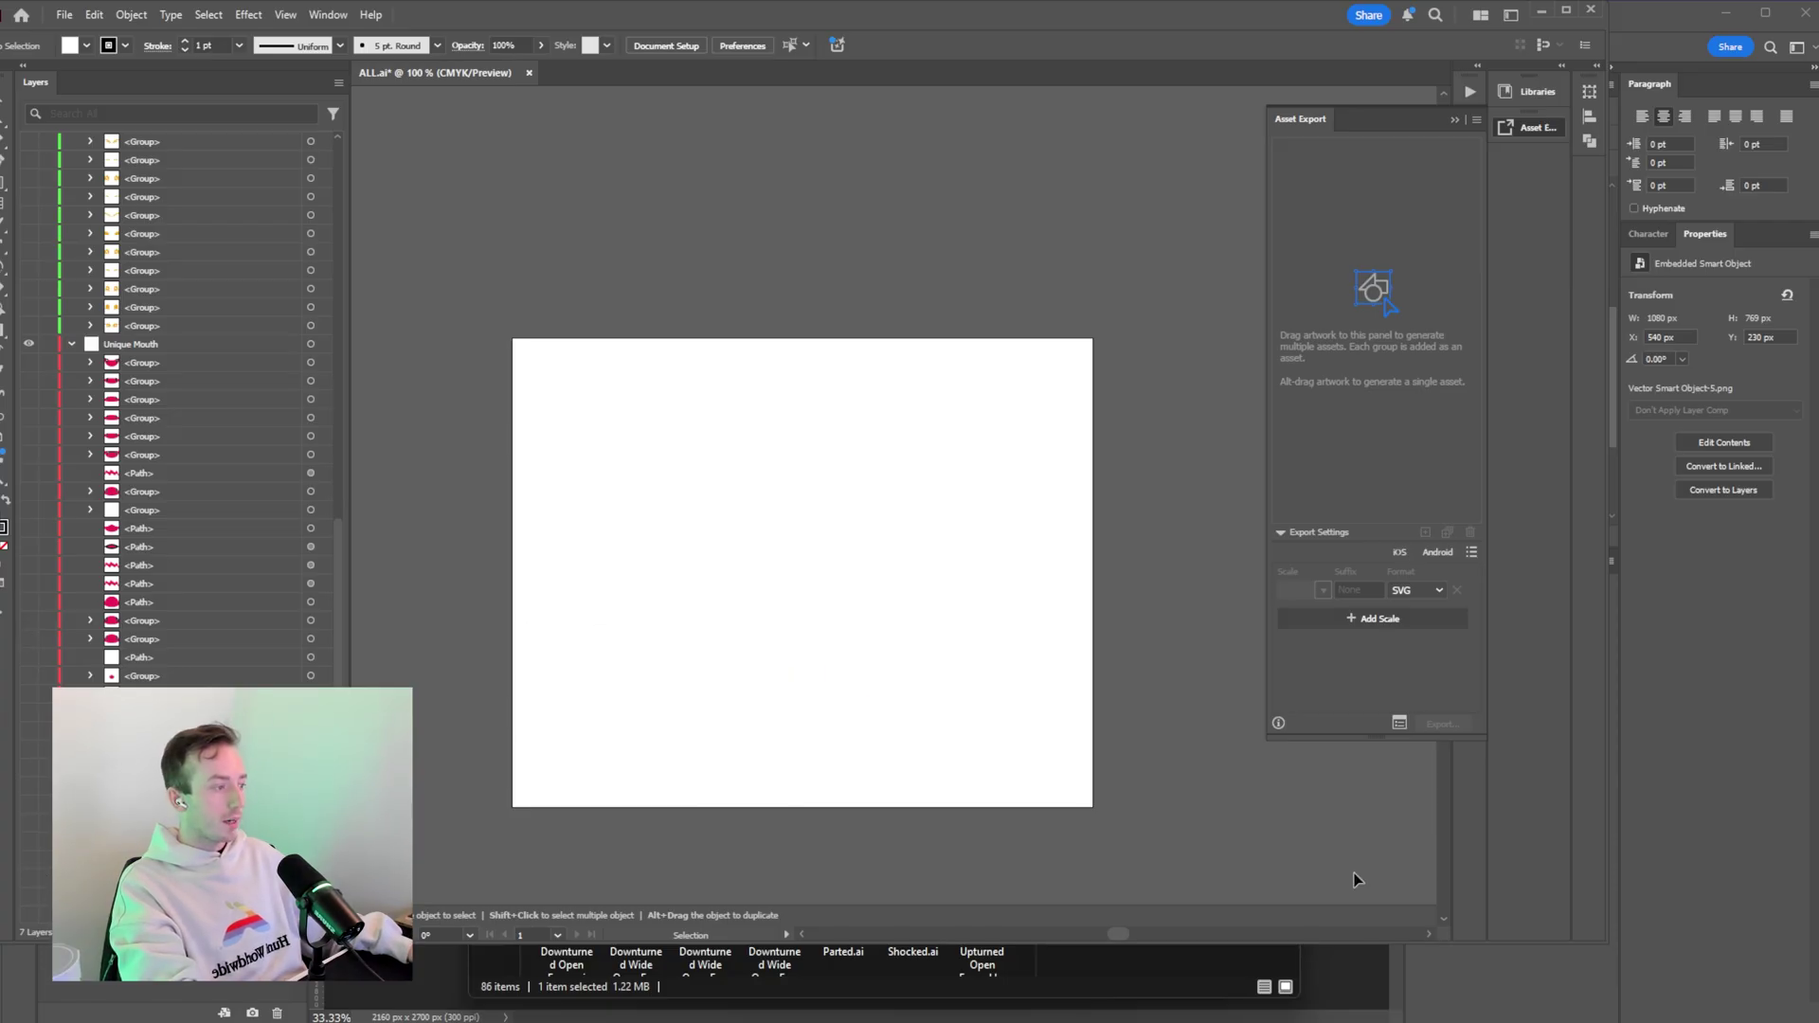
Switch back to the Photoshop poster and go through its DITHER BOY, COLOR CAT, headline and body text layers one by one.
{"action": "left_click", "coordinate": [1461, 986]}
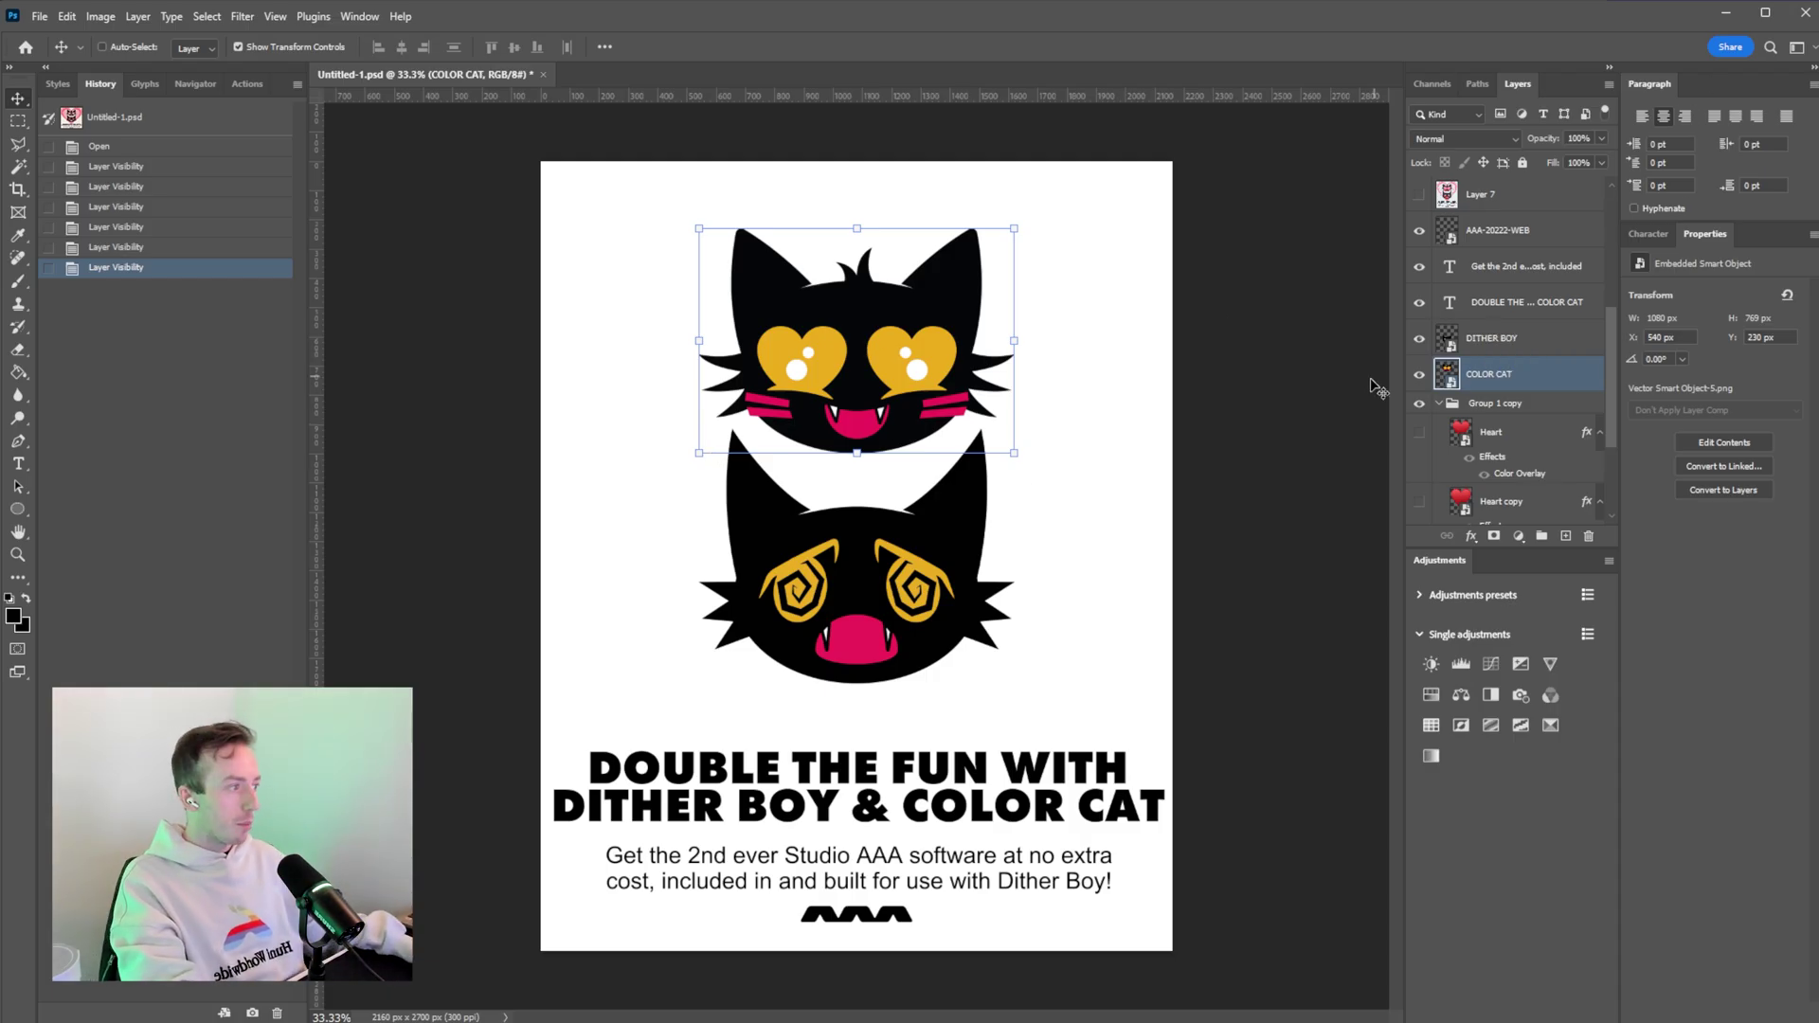
{"action": "left_click", "coordinate": [1514, 339]}
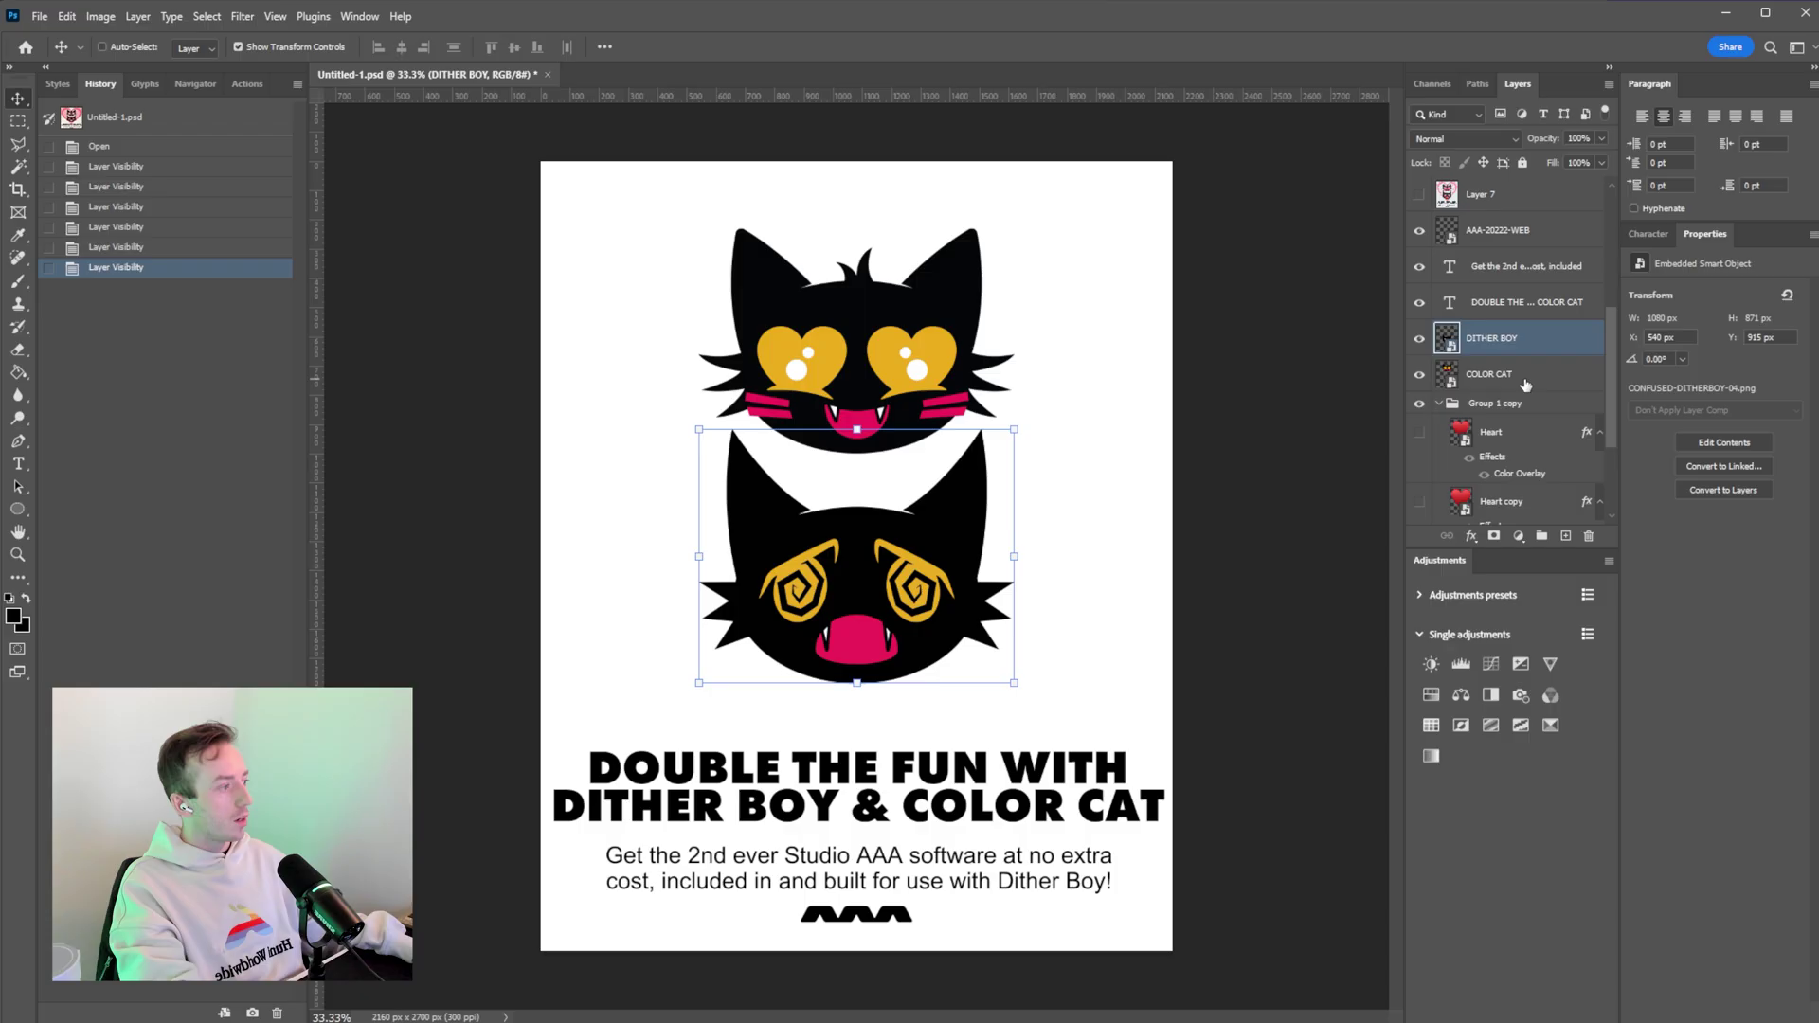
{"action": "left_click", "coordinate": [1525, 381]}
{"action": "left_click", "coordinate": [1523, 305]}
{"action": "left_click", "coordinate": [1518, 373]}
{"action": "left_click", "coordinate": [1513, 339]}
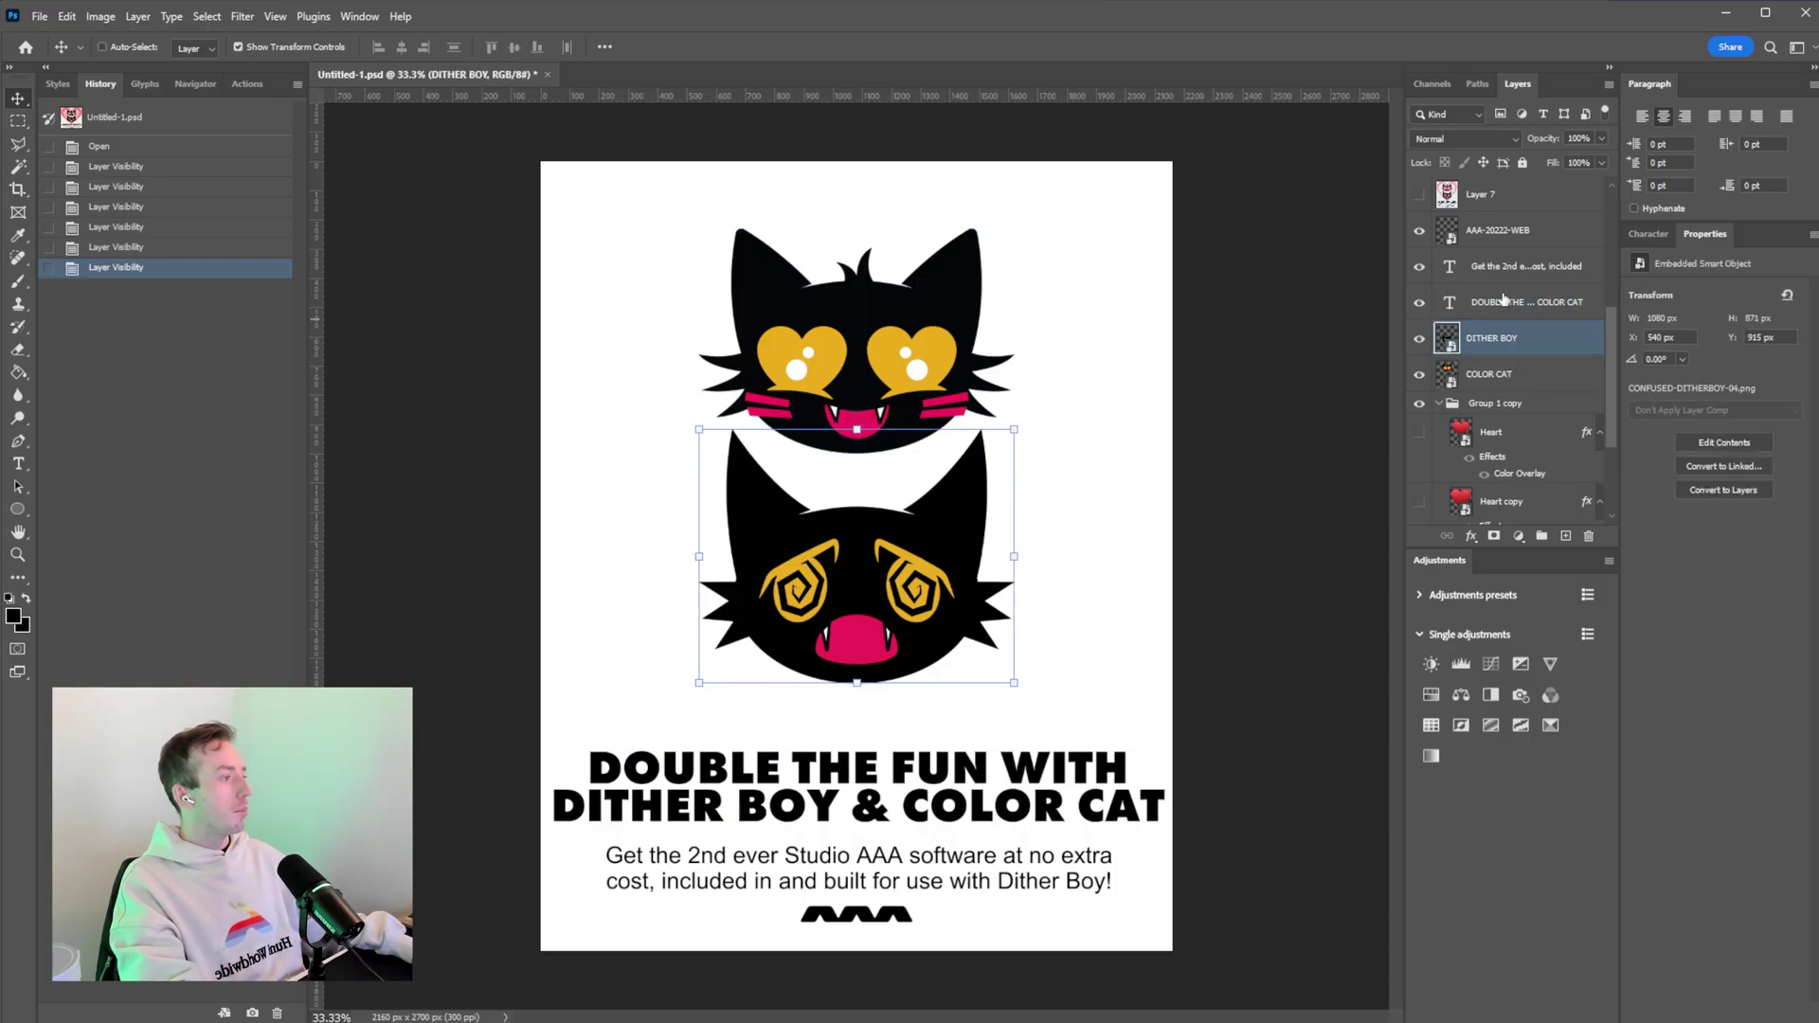
{"action": "scroll", "coordinate": [1504, 299], "scroll_direction": "down", "scroll_amount": 3}
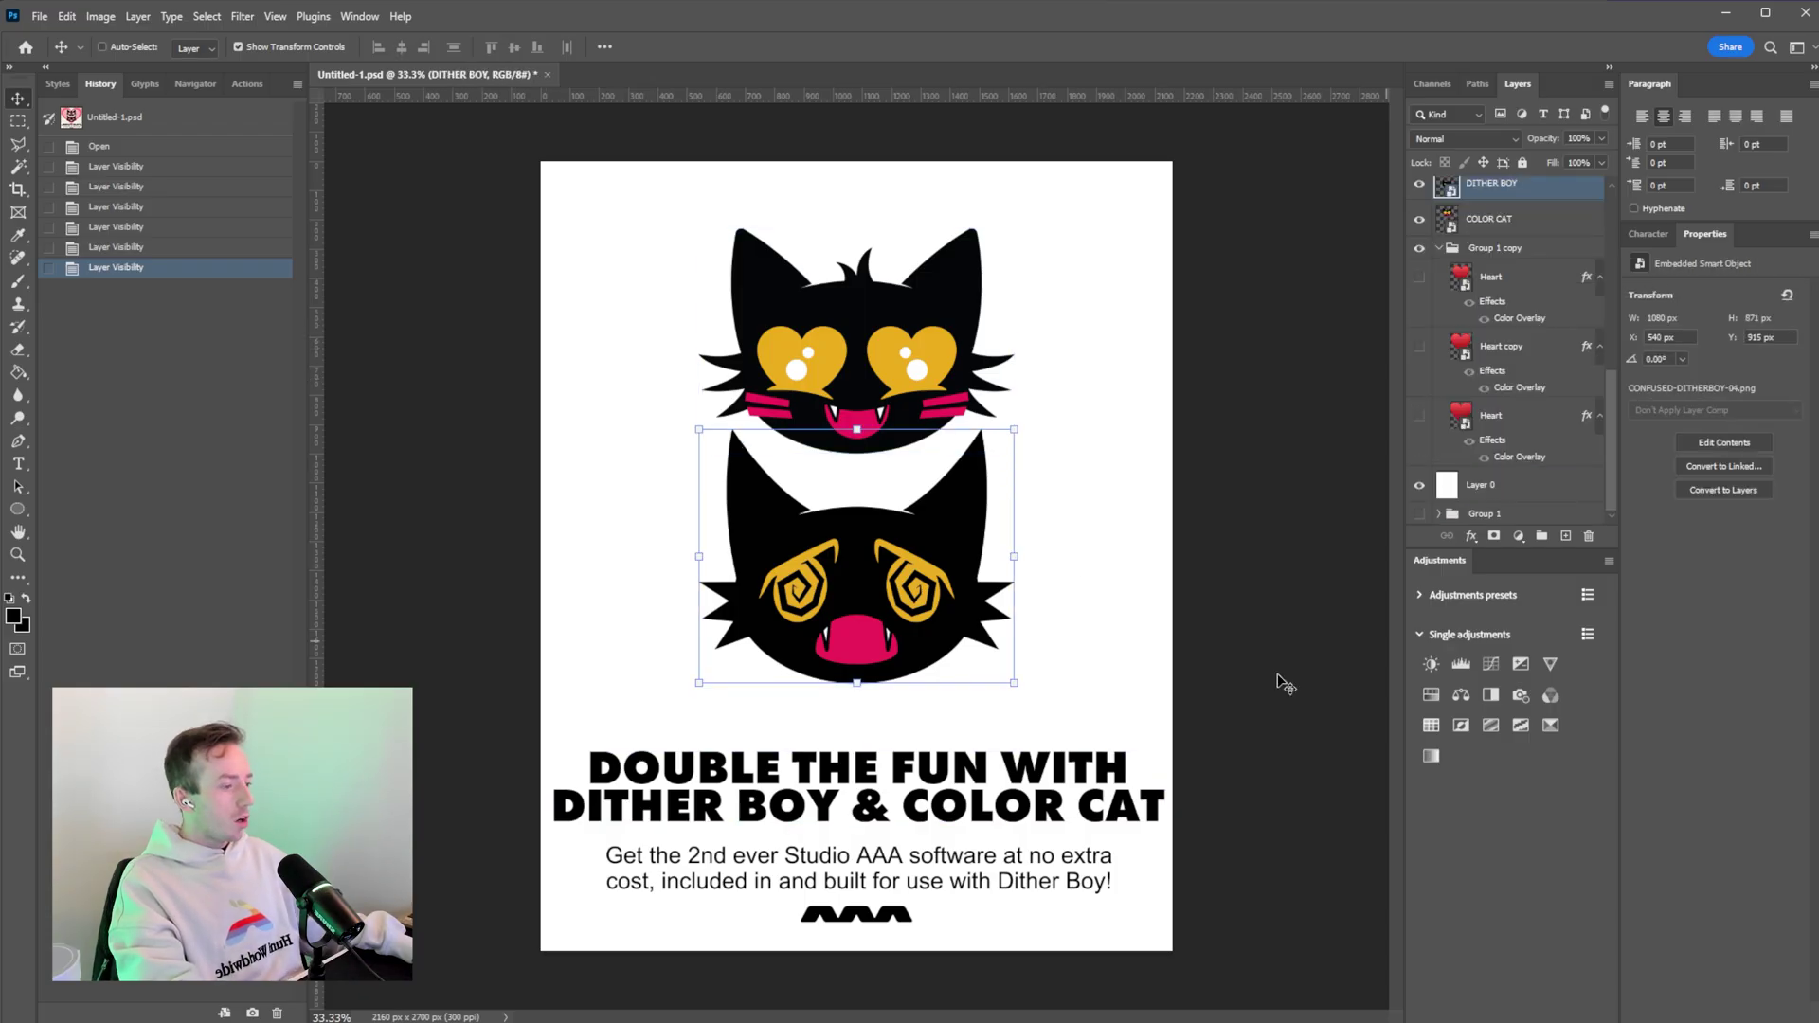
{"action": "left_click", "coordinate": [748, 775], "text": "ctrl"}
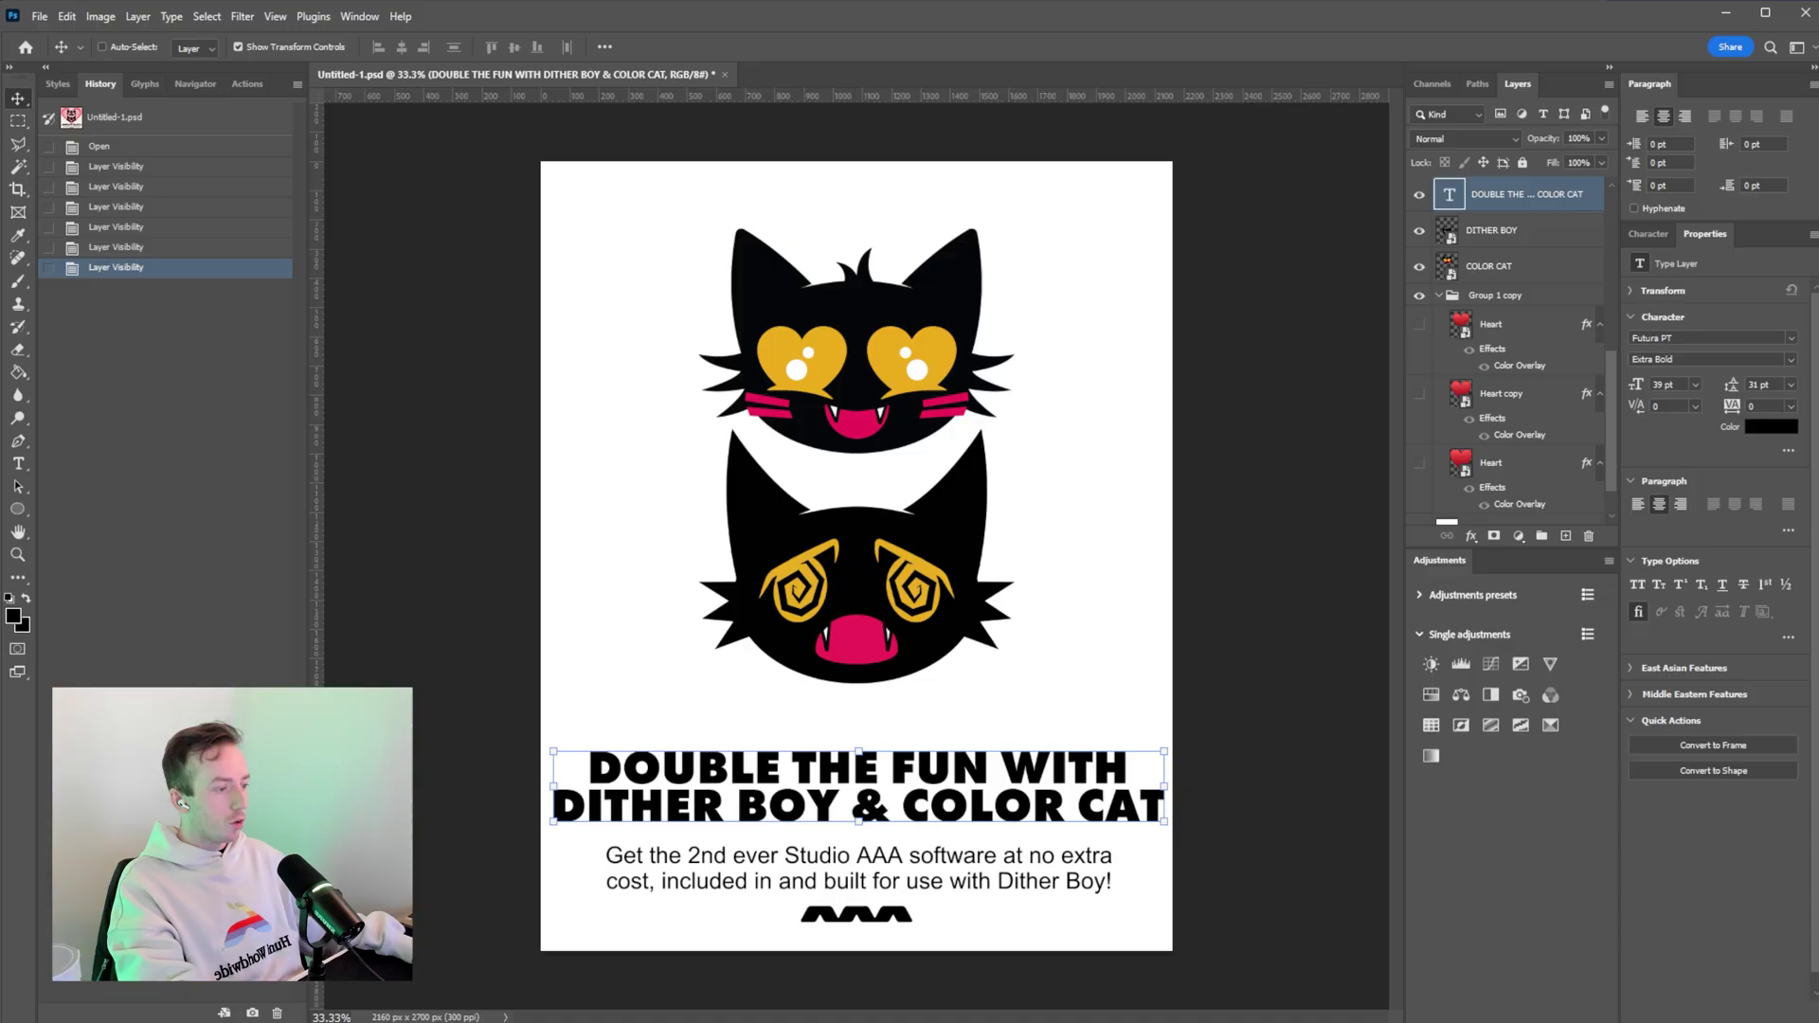
{"action": "left_click", "coordinate": [1015, 862], "text": "ctrl"}
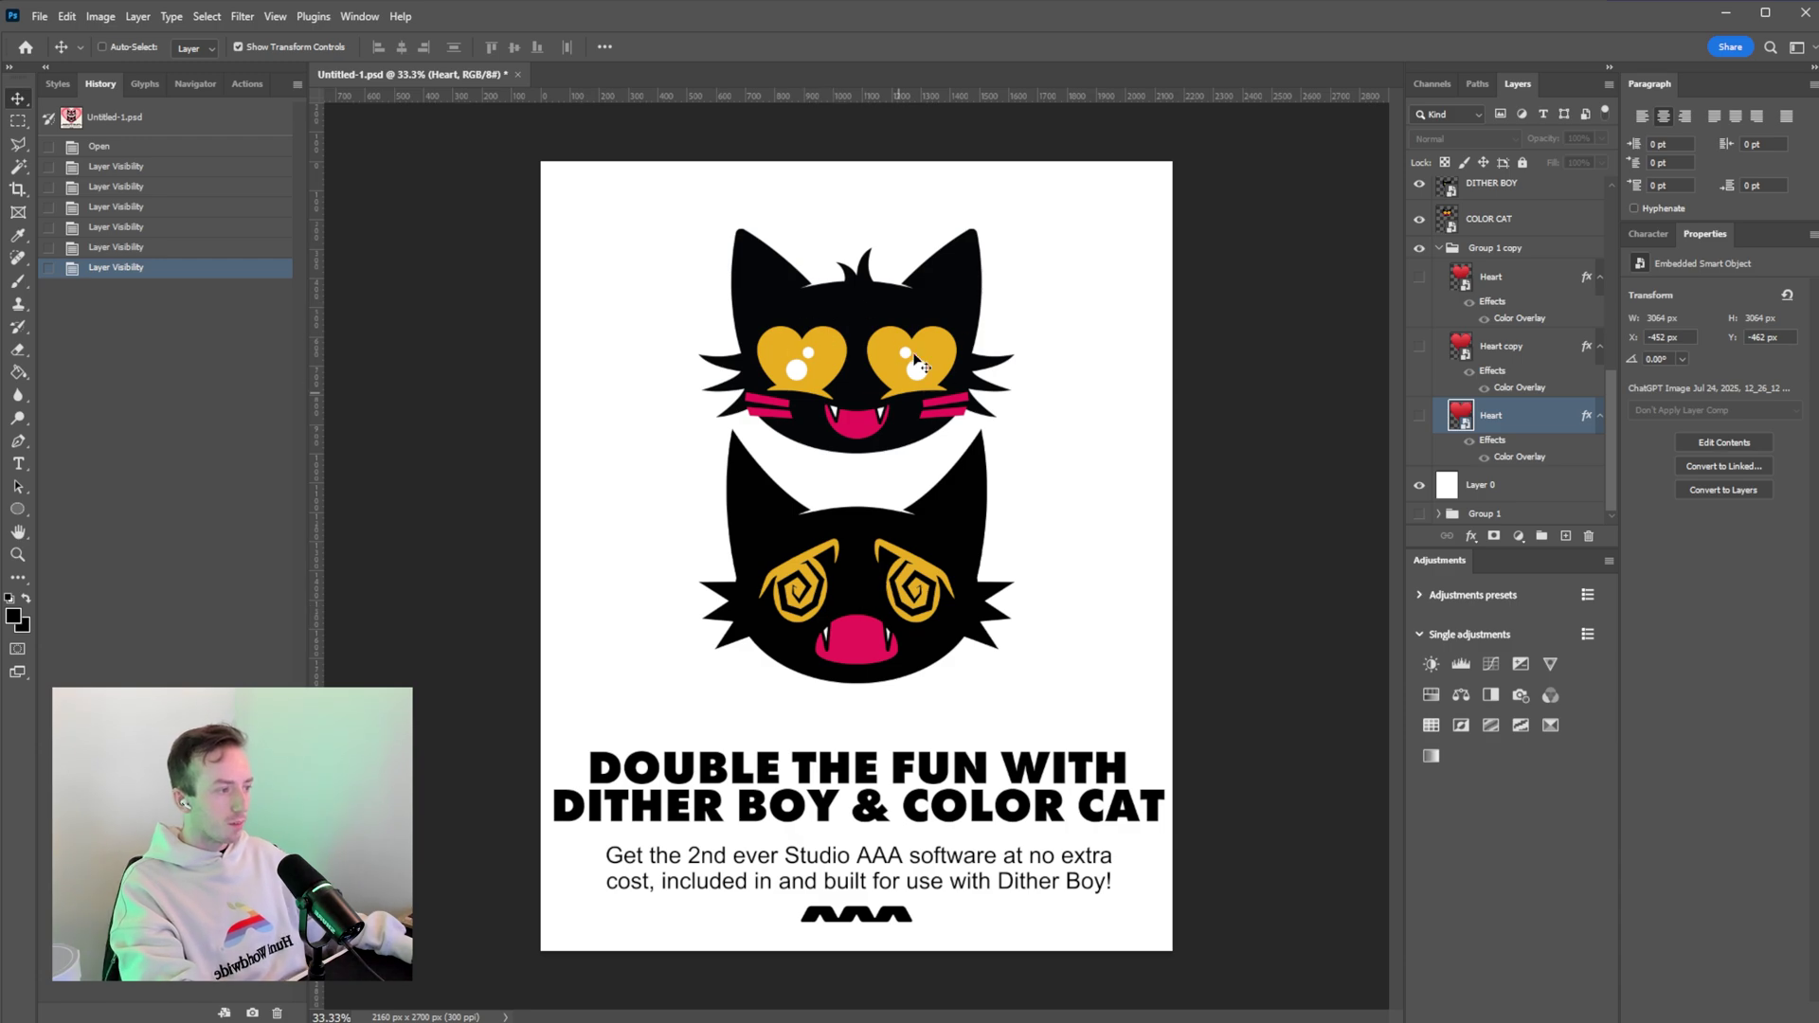
Show the two Heart layers and the Heart copy layer of Group 1 copy behind the cat heads.
{"action": "left_click", "coordinate": [1420, 415]}
{"action": "left_click", "coordinate": [1419, 347]}
{"action": "left_click", "coordinate": [1504, 346]}
{"action": "left_click", "coordinate": [1420, 277]}
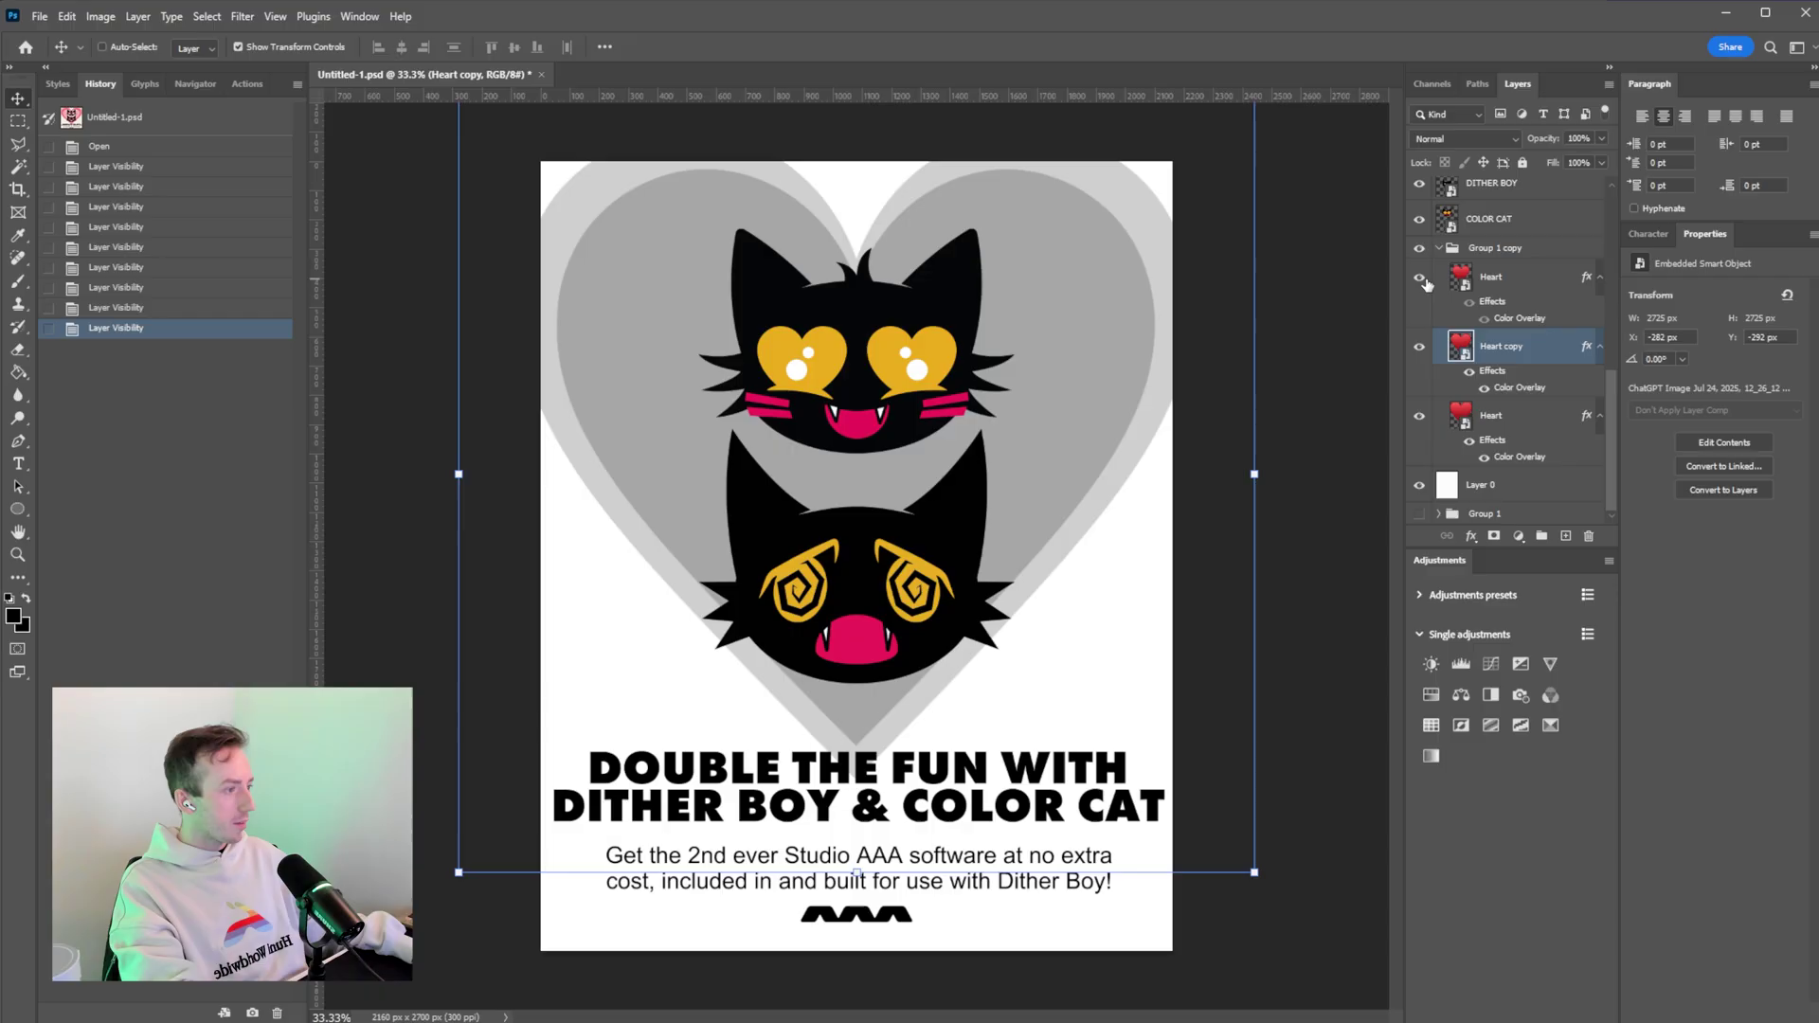
{"action": "left_click", "coordinate": [1459, 278]}
{"action": "scroll", "coordinate": [1472, 347], "scroll_direction": "down", "scroll_amount": 10}
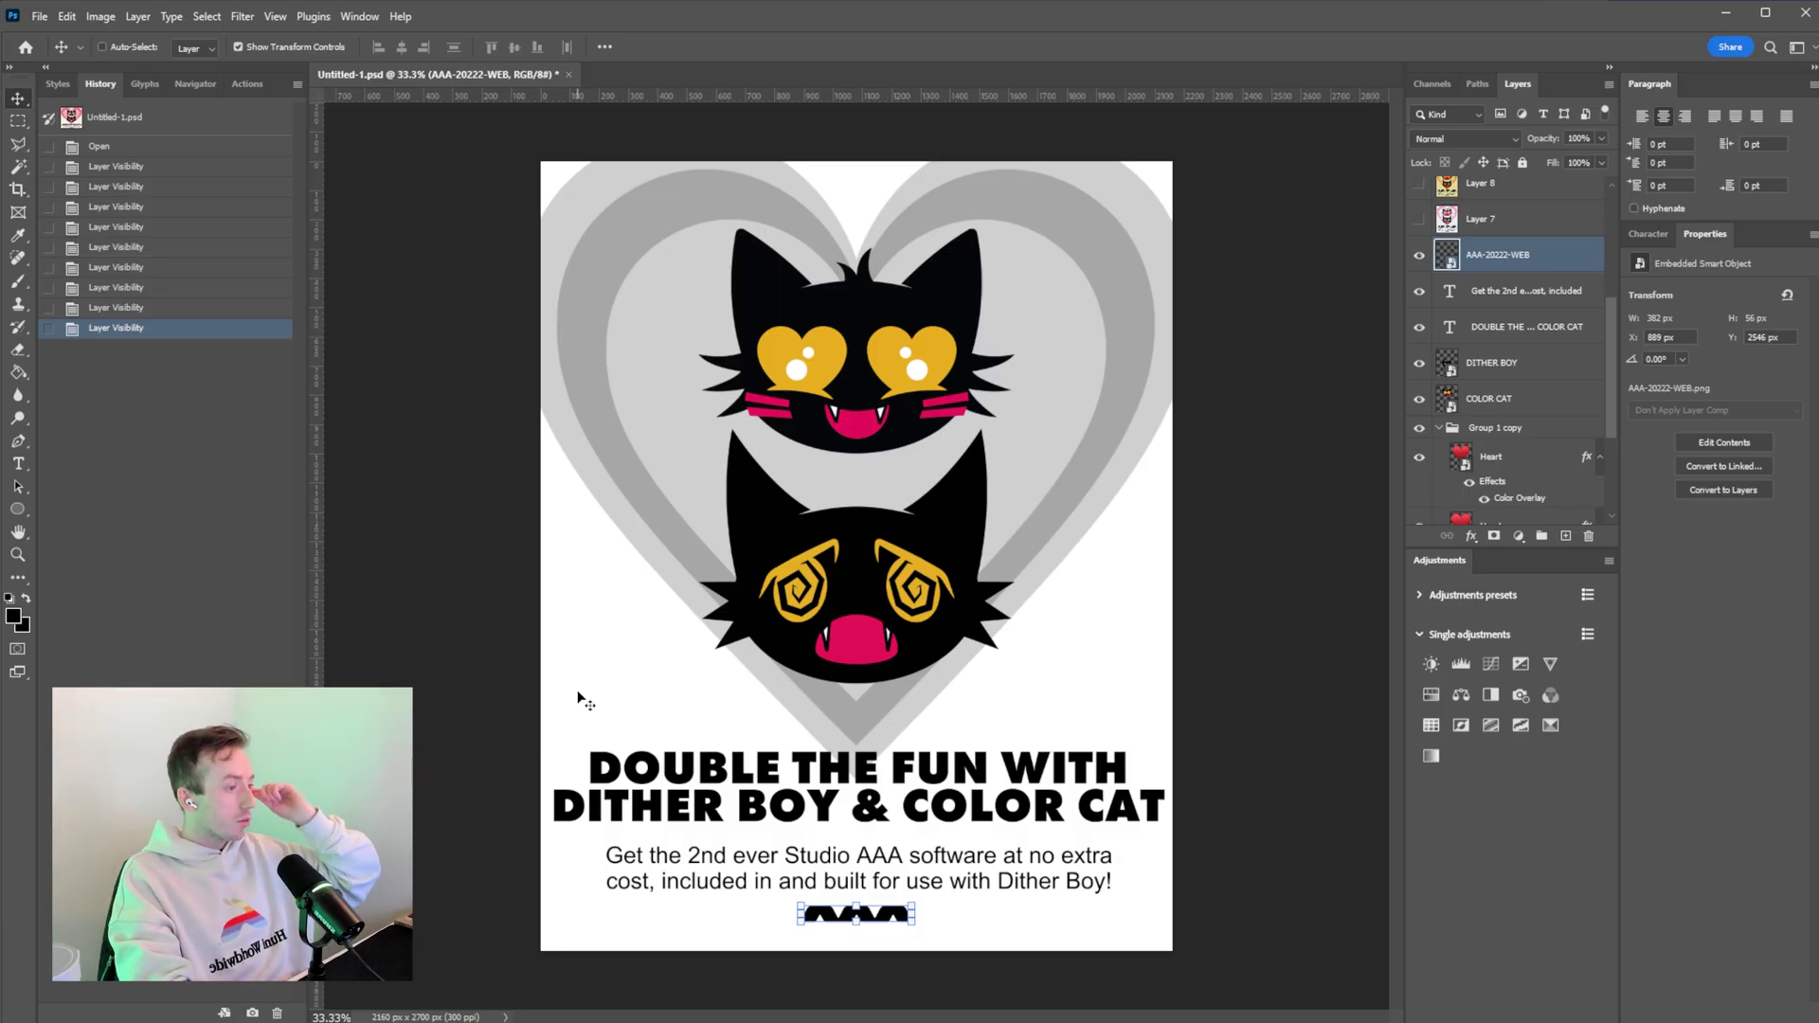
Leave only the top Heart layer of Group 1 copy visible behind the cat heads and select it.
{"action": "scroll", "coordinate": [847, 630], "scroll_direction": "up", "scroll_amount": 4}
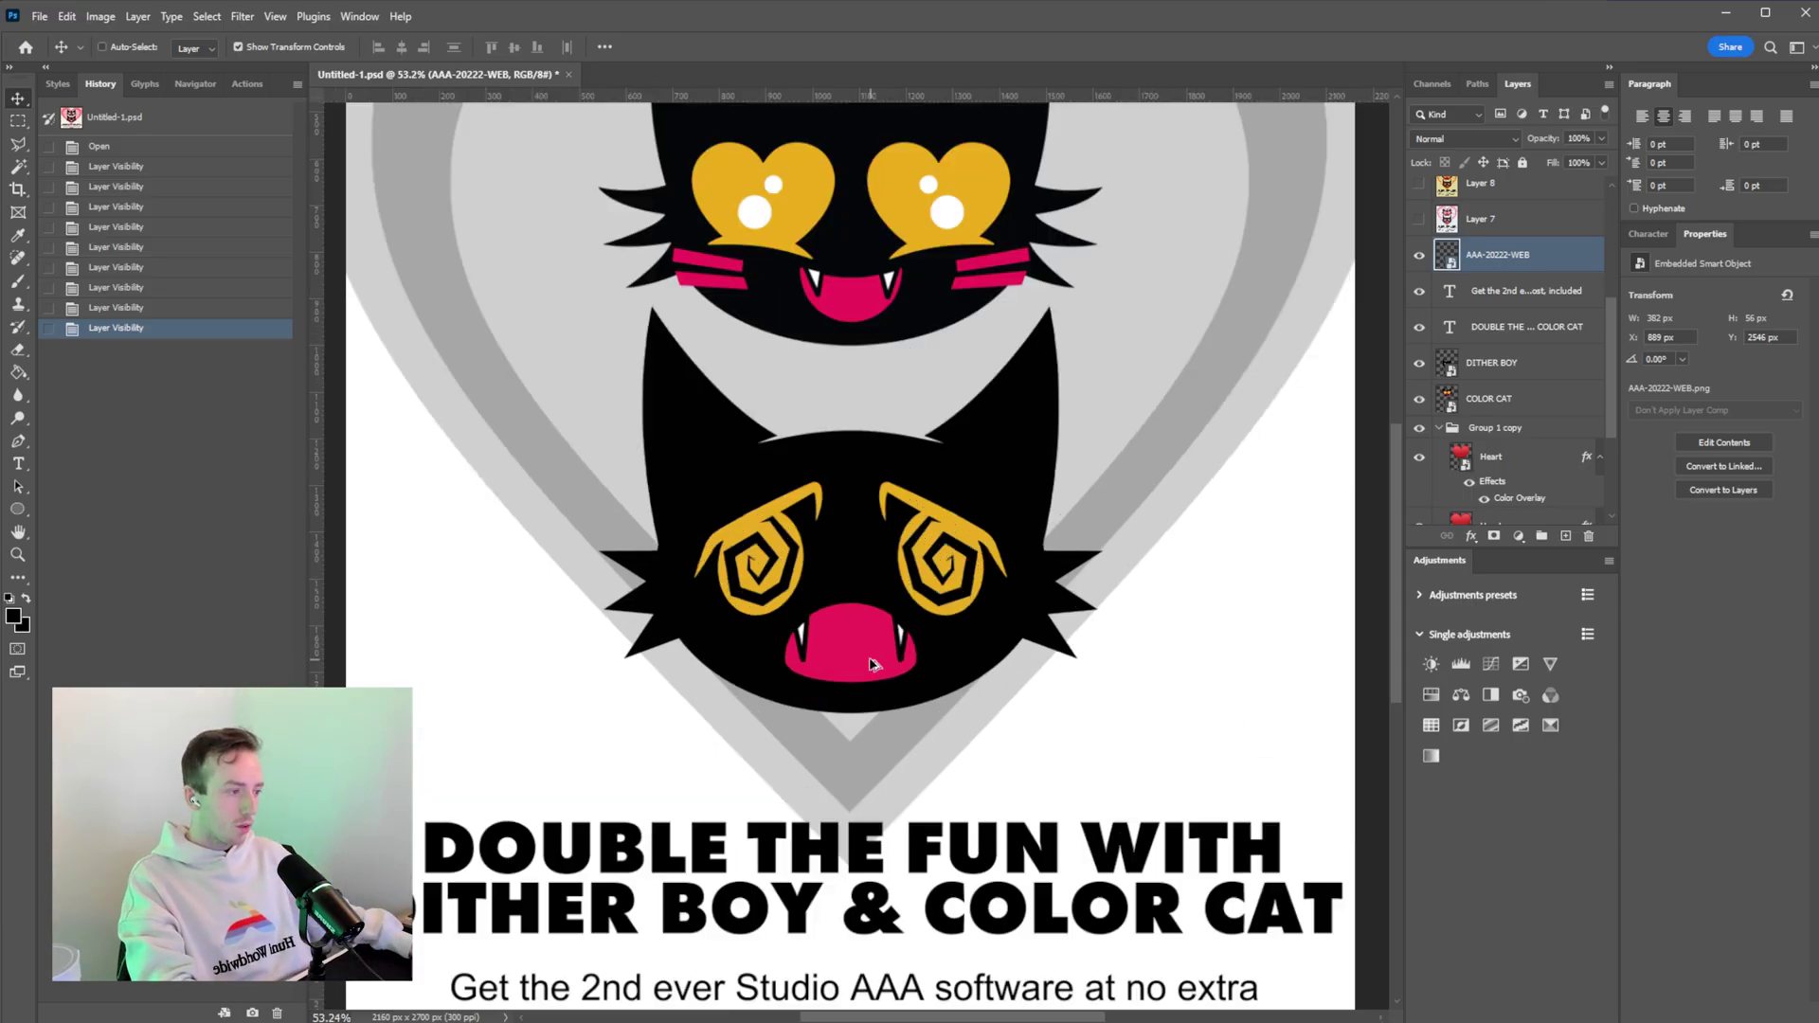
{"action": "scroll", "coordinate": [771, 641], "scroll_direction": "up", "scroll_amount": 2}
{"action": "scroll", "coordinate": [730, 578], "scroll_direction": "up", "scroll_amount": 3}
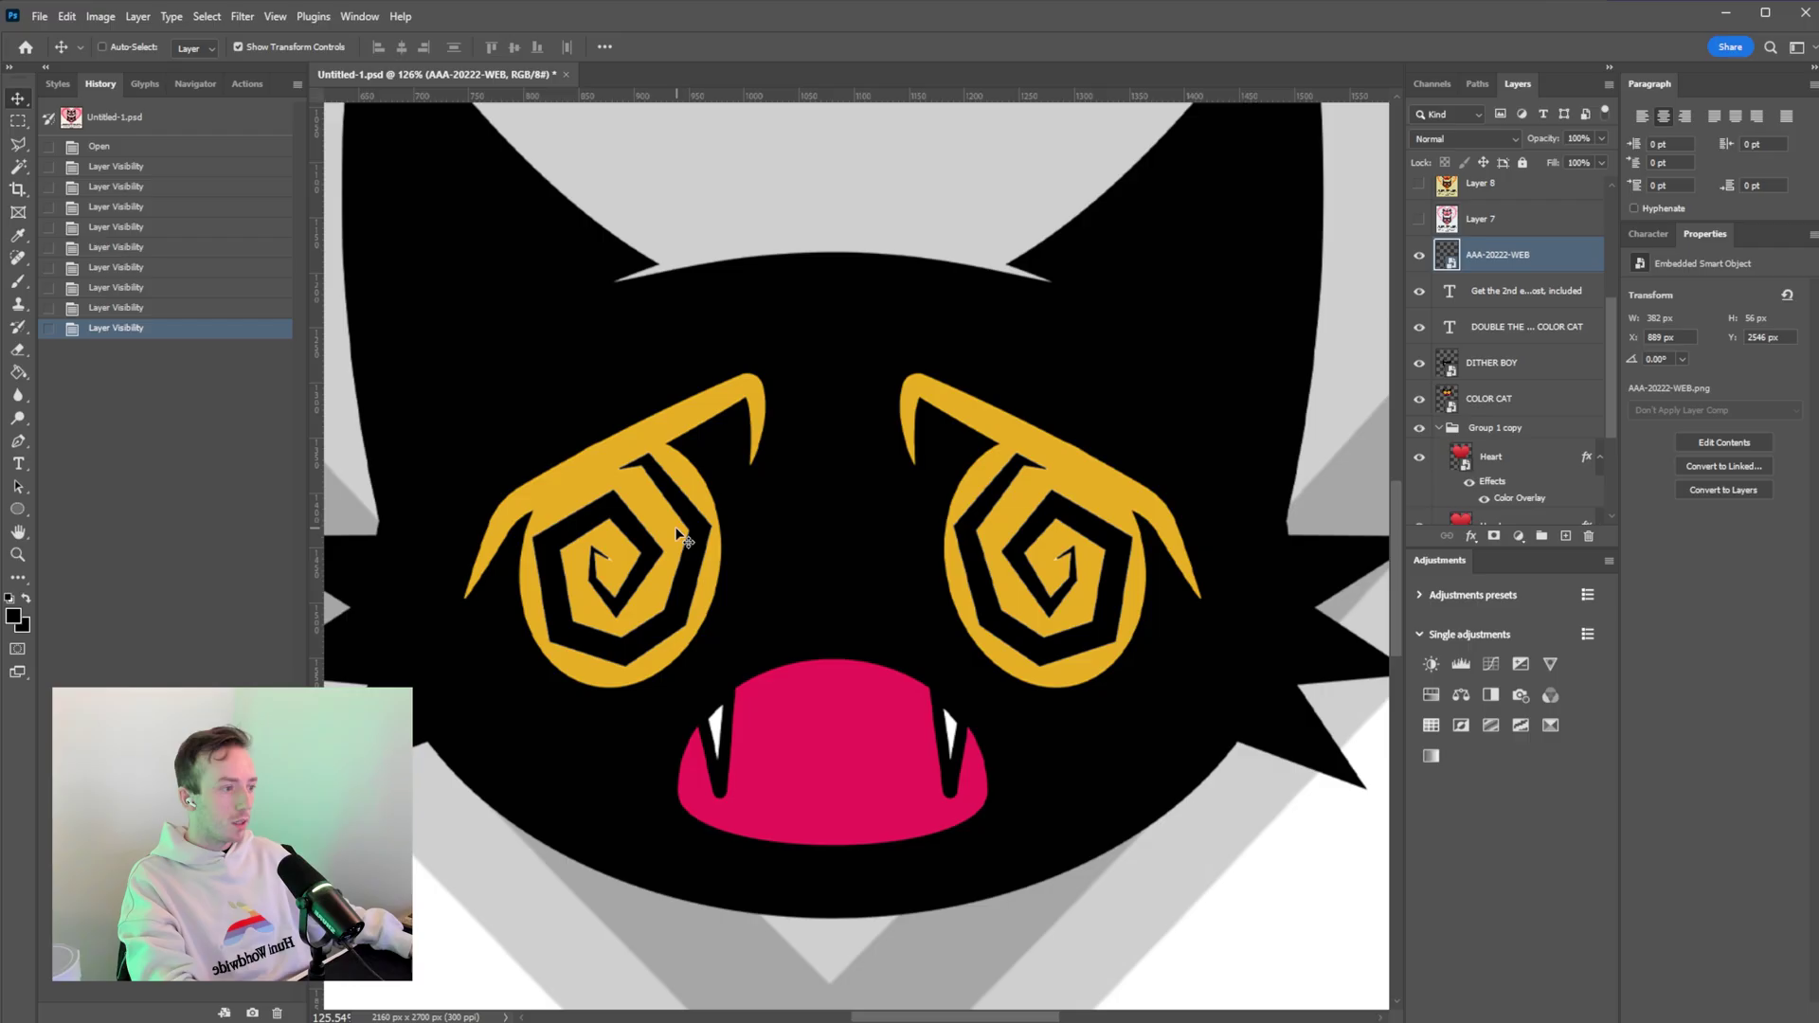
{"action": "scroll", "coordinate": [688, 536], "scroll_direction": "down", "scroll_amount": 6}
{"action": "scroll", "coordinate": [569, 366], "scroll_direction": "down", "scroll_amount": 1}
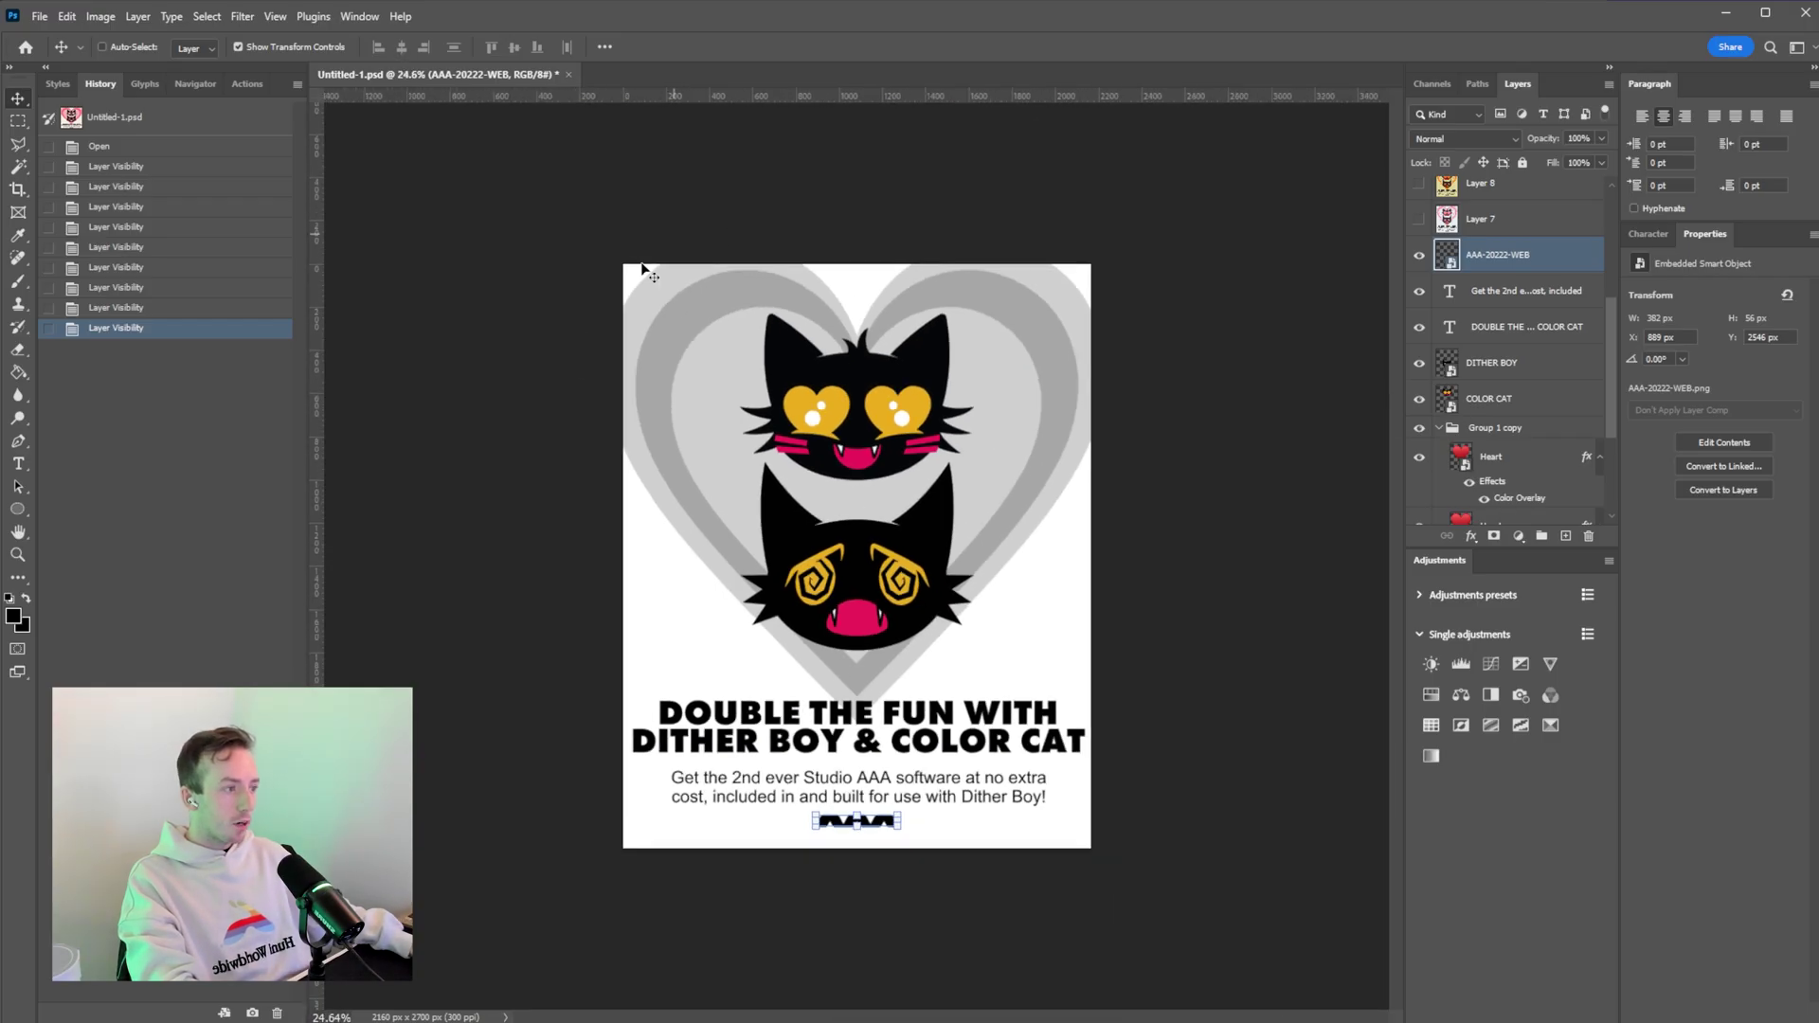
{"action": "scroll", "coordinate": [1547, 465], "scroll_direction": "down", "scroll_amount": 3}
{"action": "left_click", "coordinate": [1418, 276]}
{"action": "left_click", "coordinate": [1418, 346]}
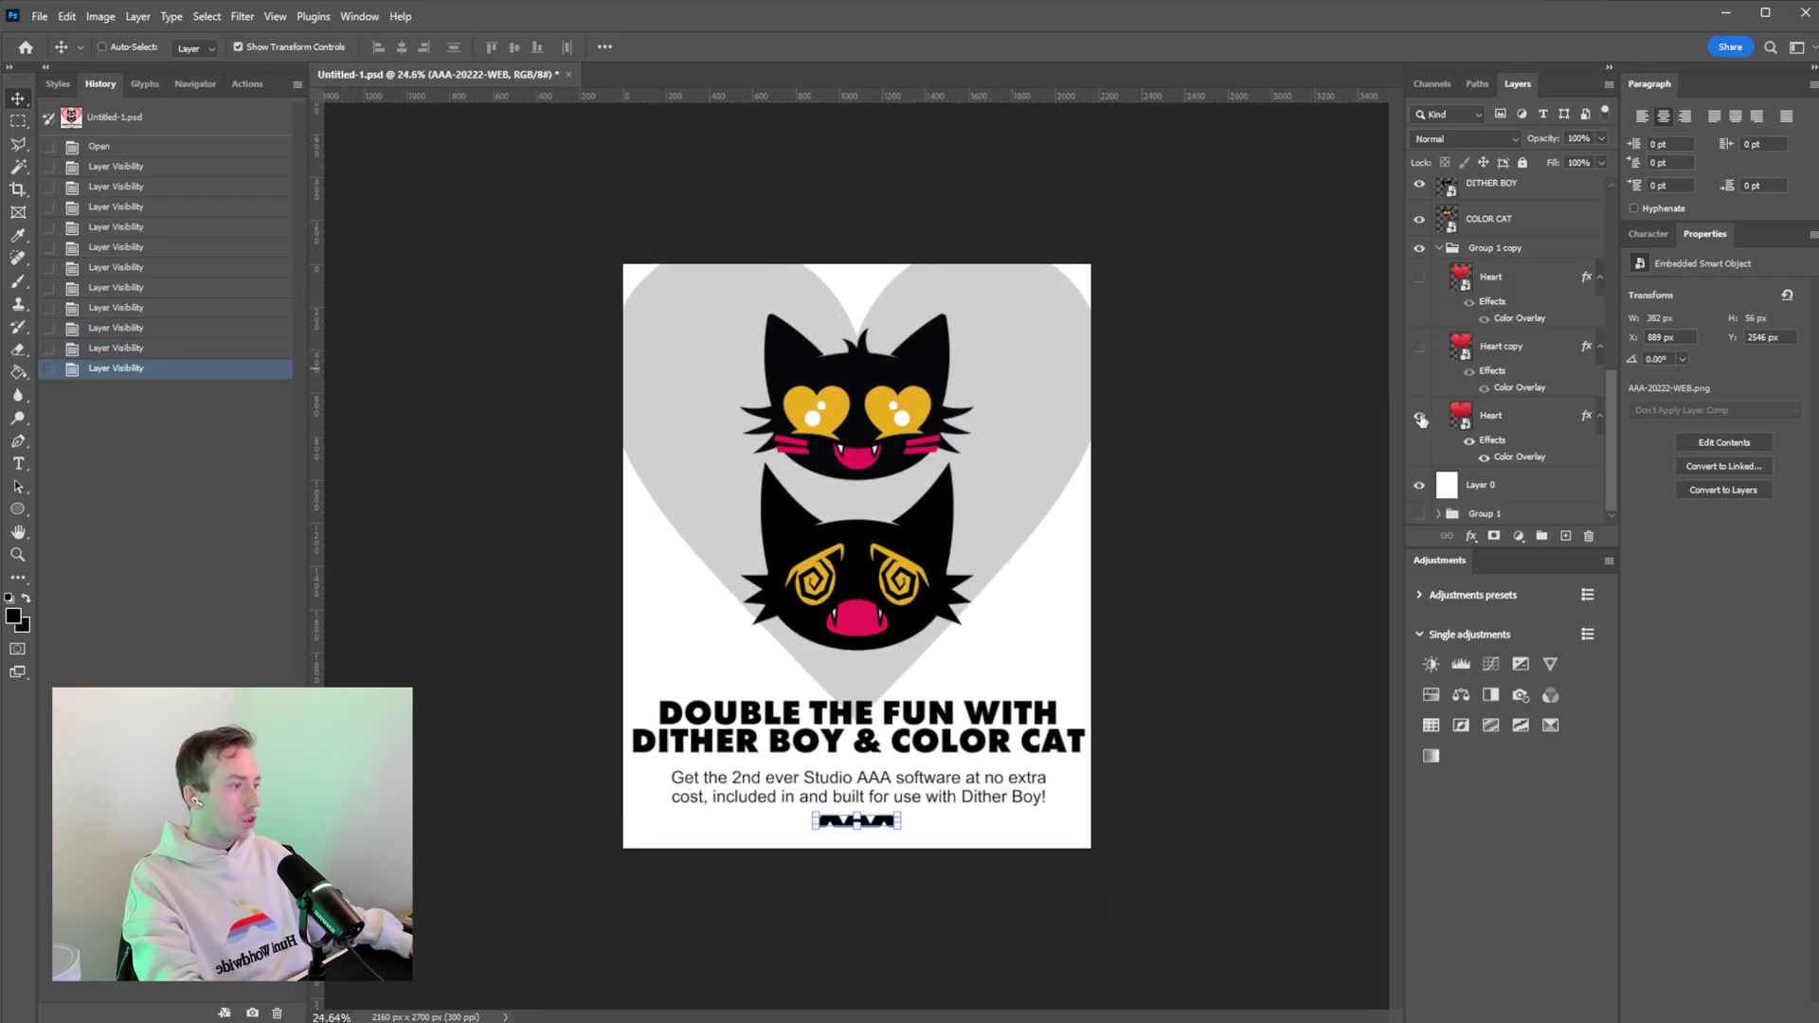
{"action": "left_click", "coordinate": [1419, 417]}
{"action": "left_click", "coordinate": [1490, 415]}
{"action": "left_click", "coordinate": [1419, 276]}
{"action": "left_click", "coordinate": [1490, 276]}
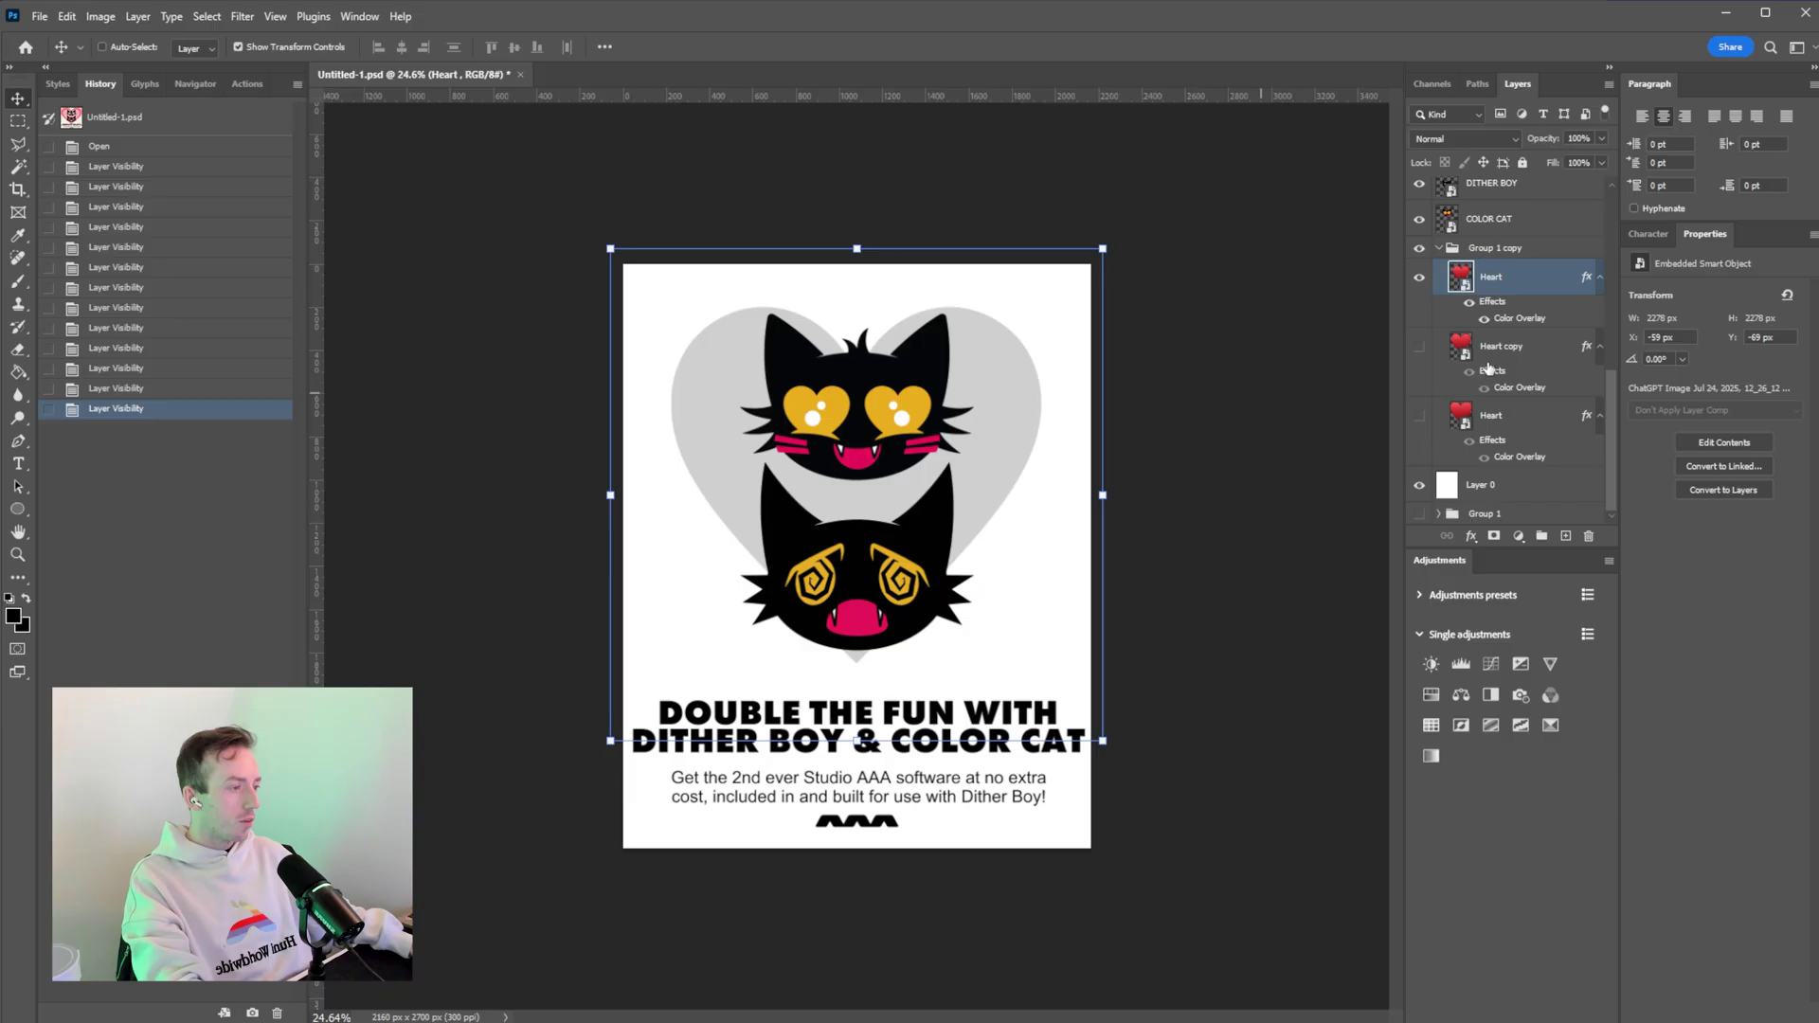
Duplicate the top Heart layer and enlarge the original beneath the copy proportionally to about 3008 px square around its centre.
{"action": "key", "text": "ctrl+j"}
{"action": "double_click", "coordinate": [1518, 320]}
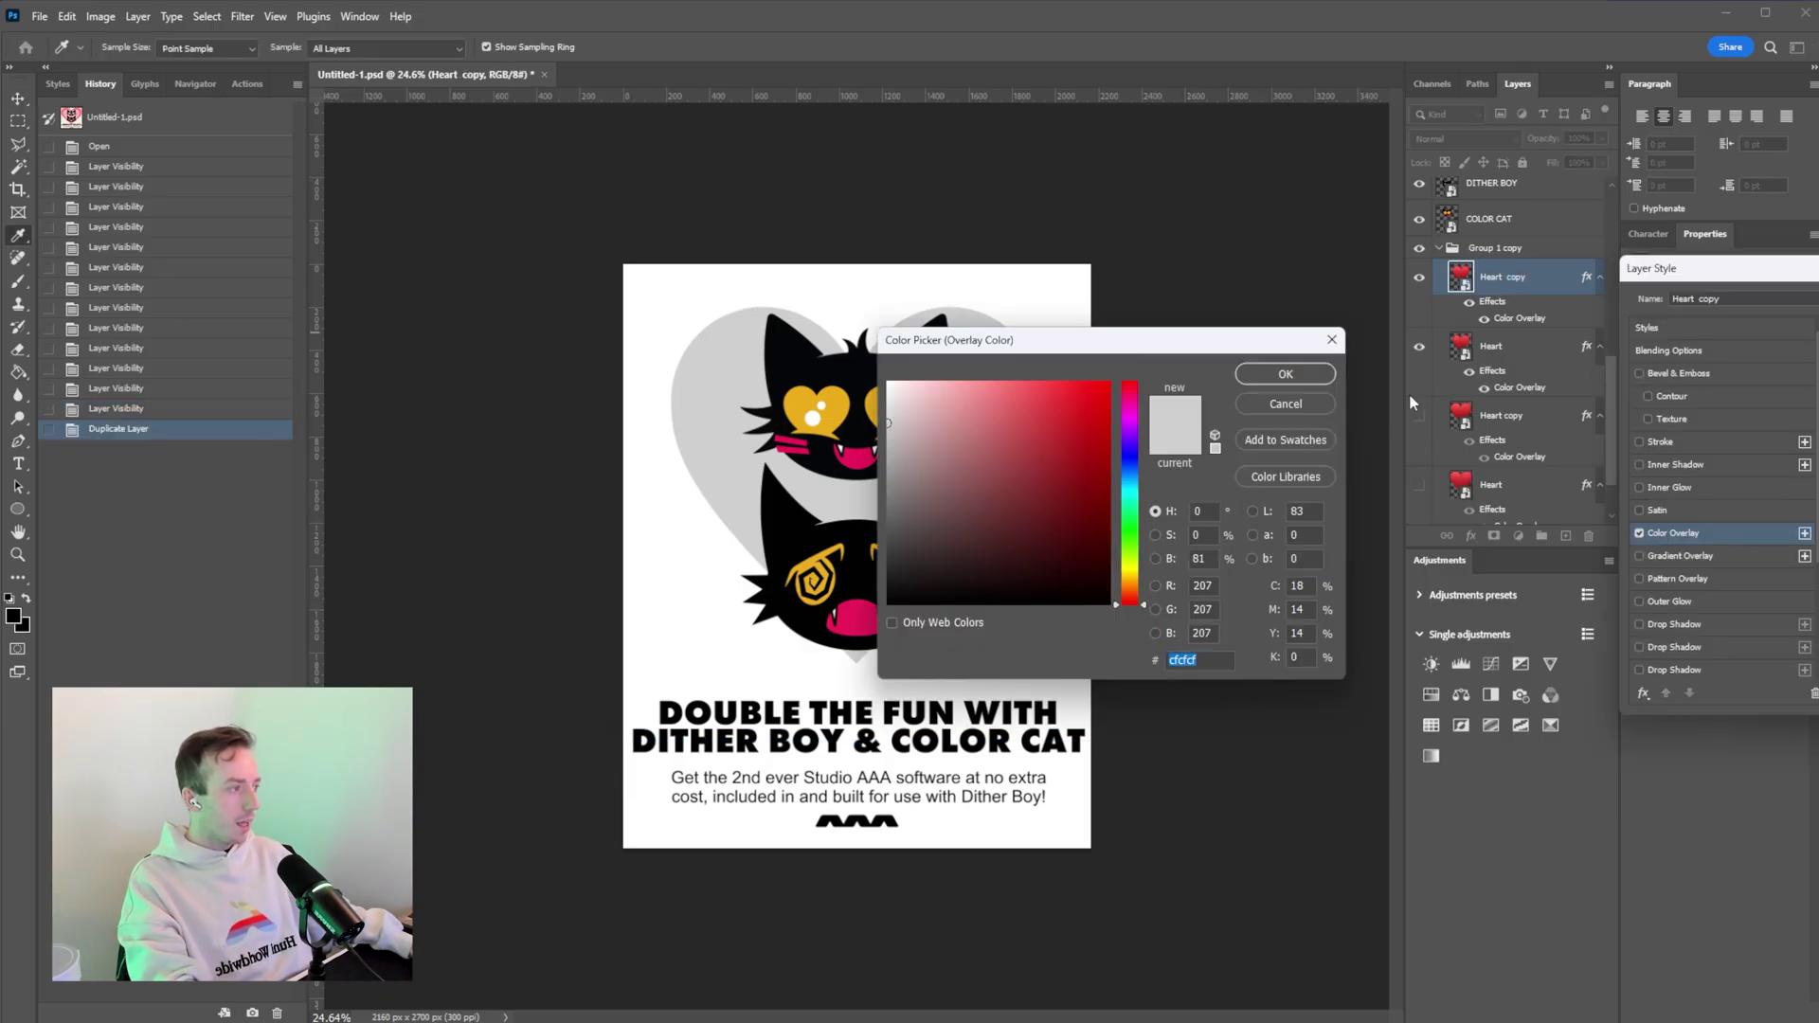
{"action": "key", "text": "Return"}
{"action": "key", "text": "Return"}
{"action": "left_click", "coordinate": [1482, 351]}
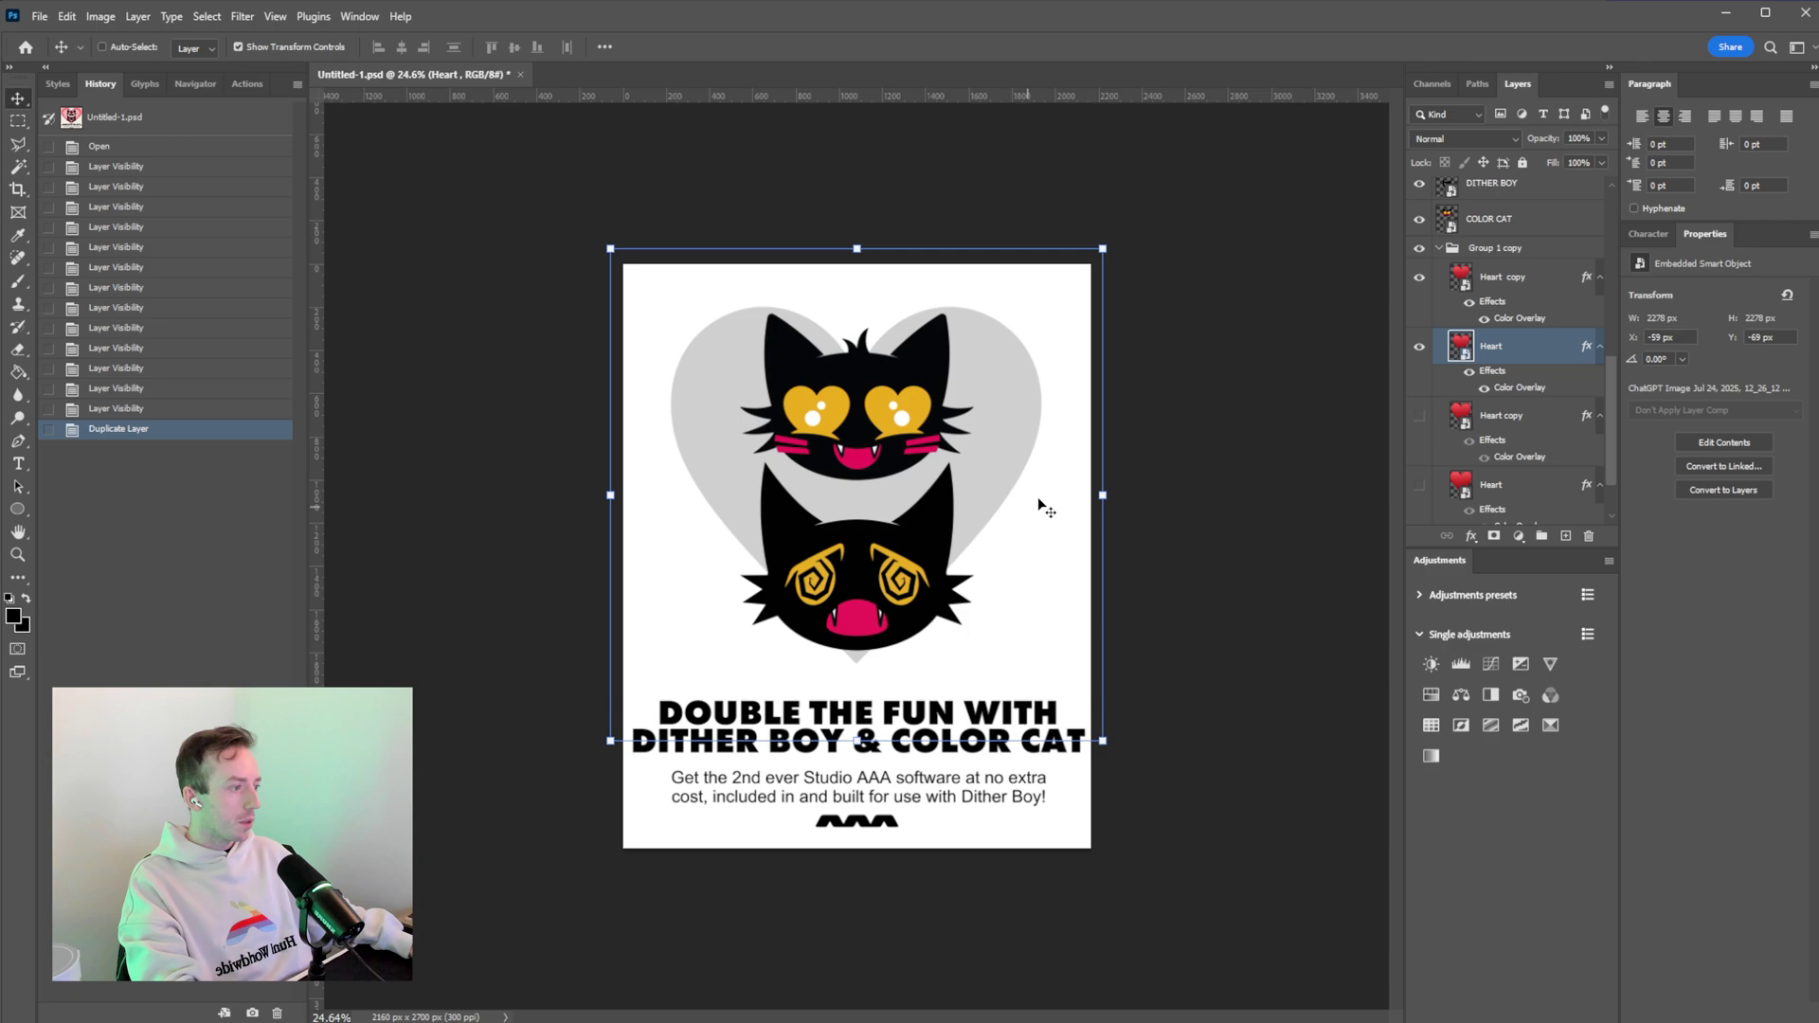
{"action": "key", "text": "ctrl+t"}
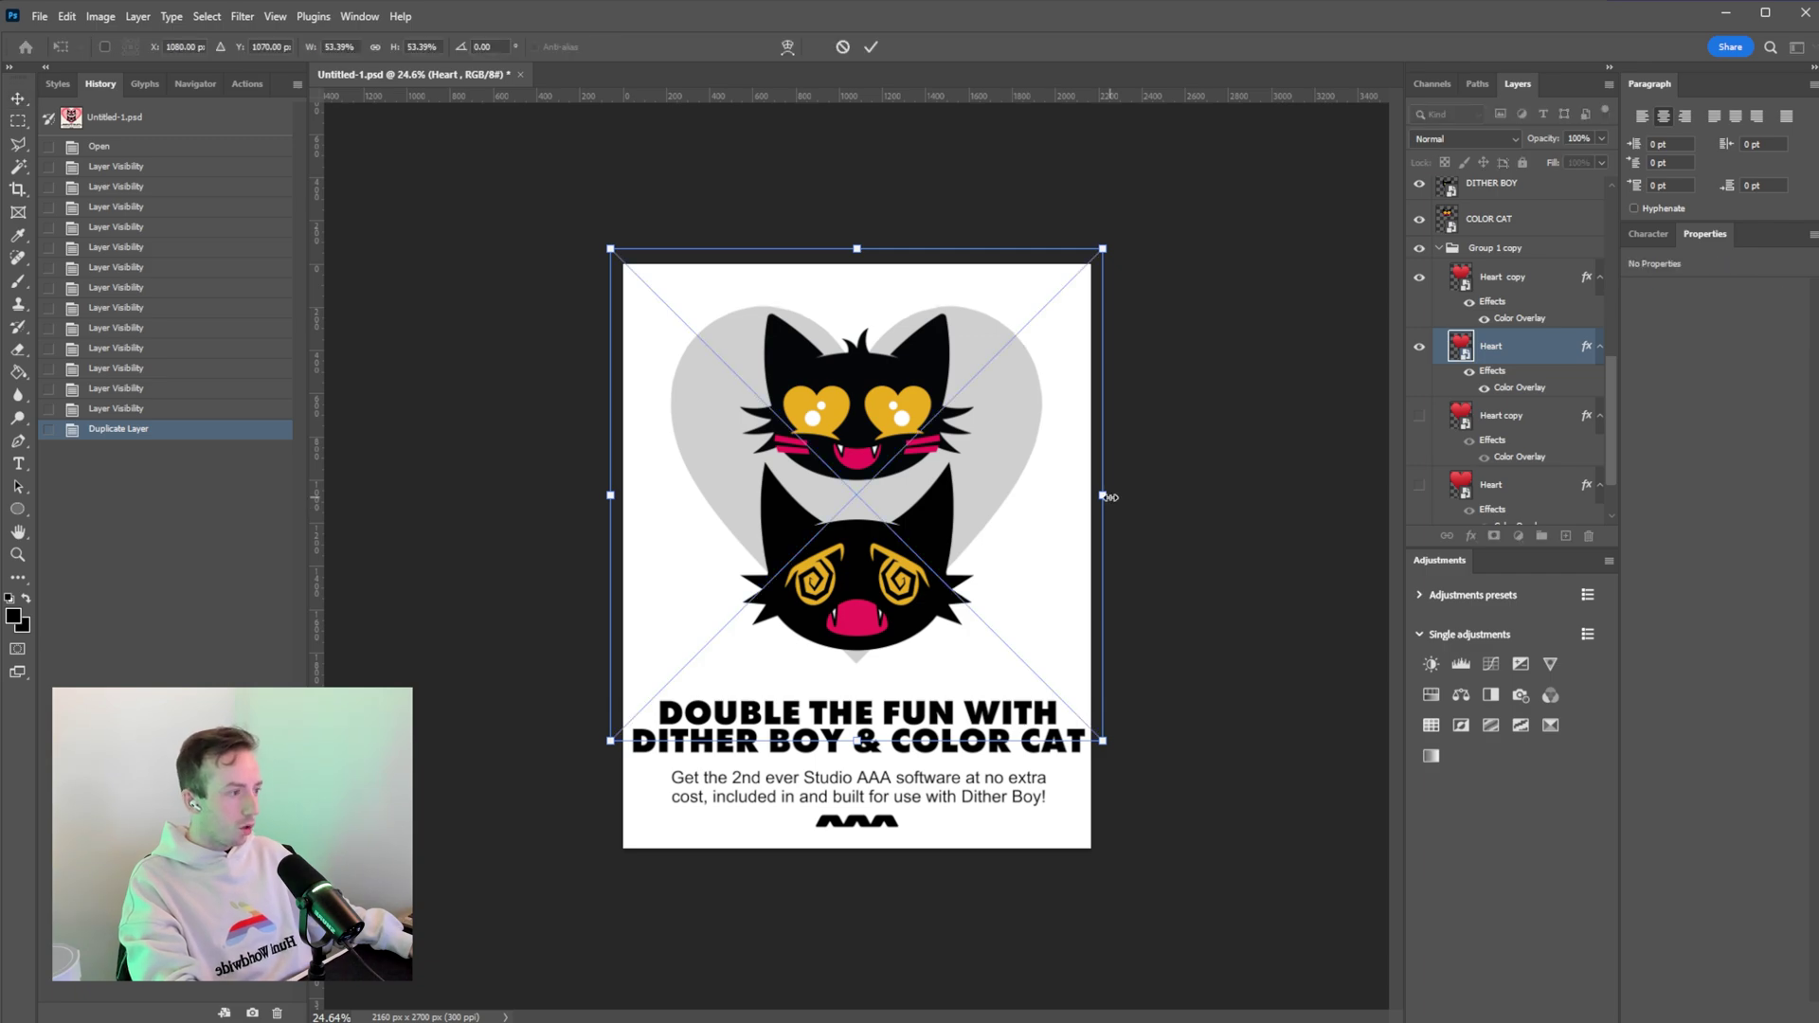
{"action": "left_click_drag", "start_coordinate": [1104, 496], "coordinate": [1184, 494]}
{"action": "key", "text": "Return"}
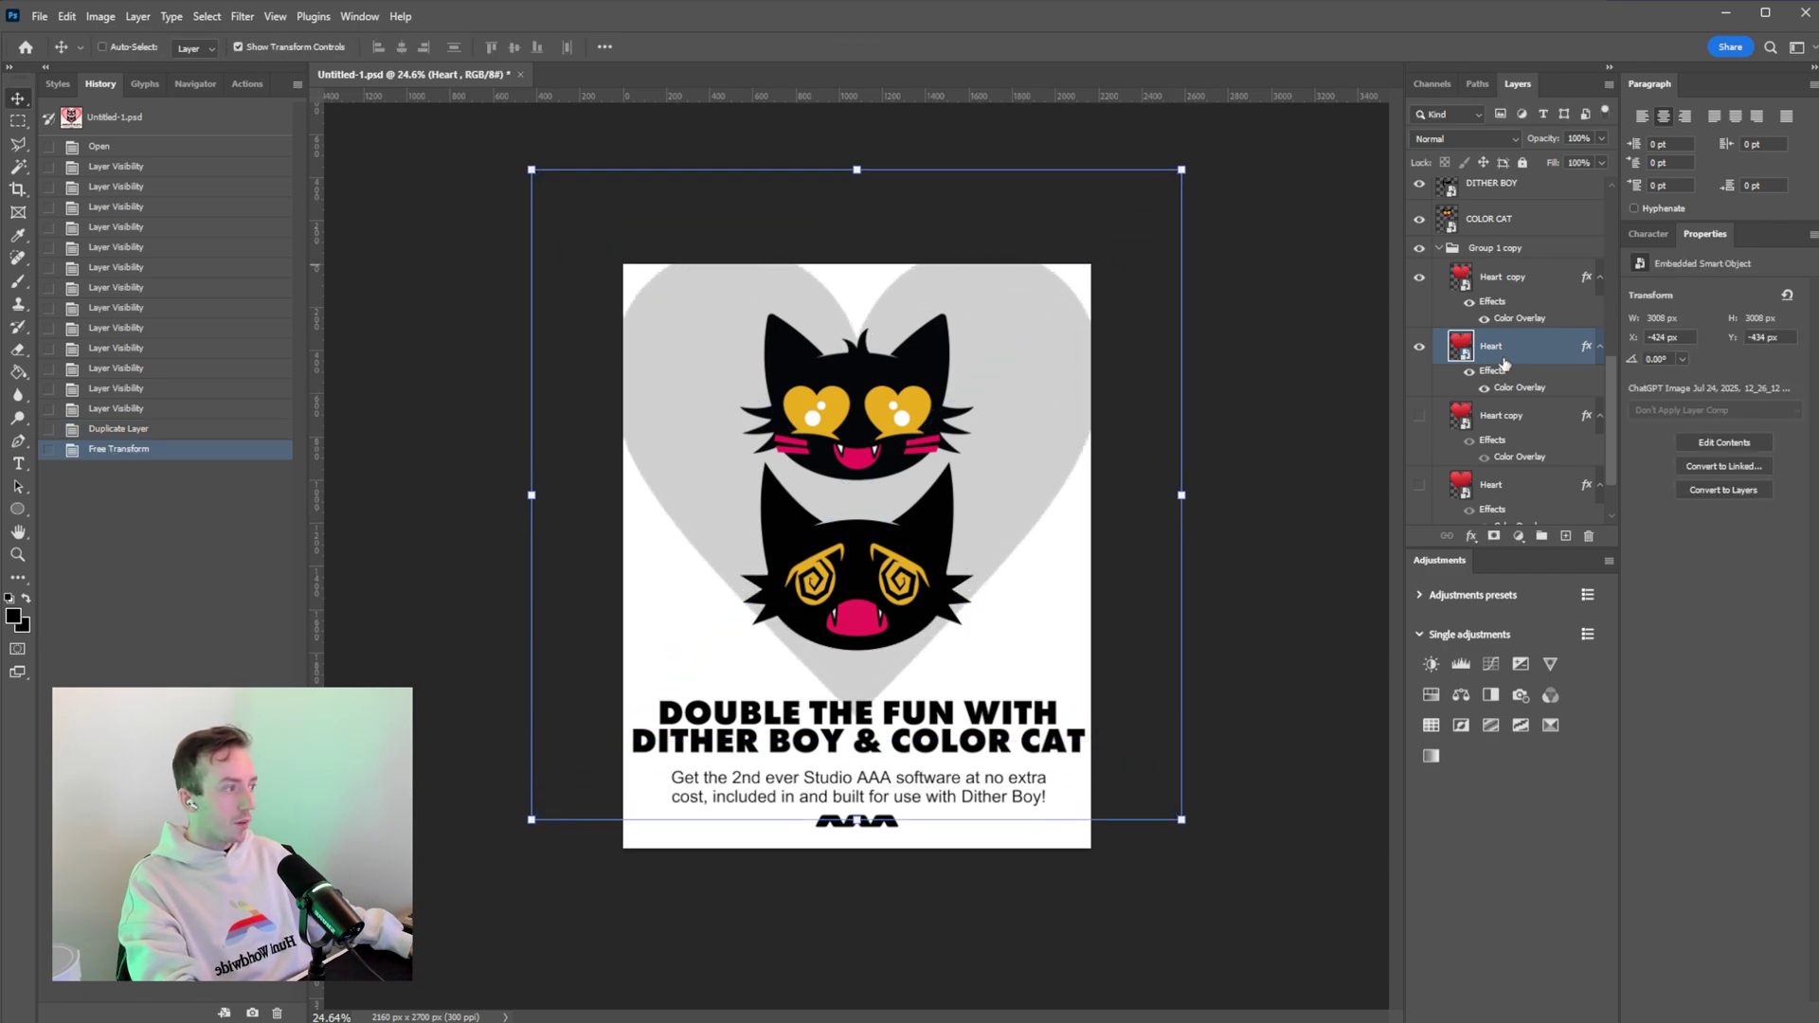
Change the enlarged heart's Color Overlay to a darker grey so it contrasts with the light heart in front.
{"action": "double_click", "coordinate": [1500, 388]}
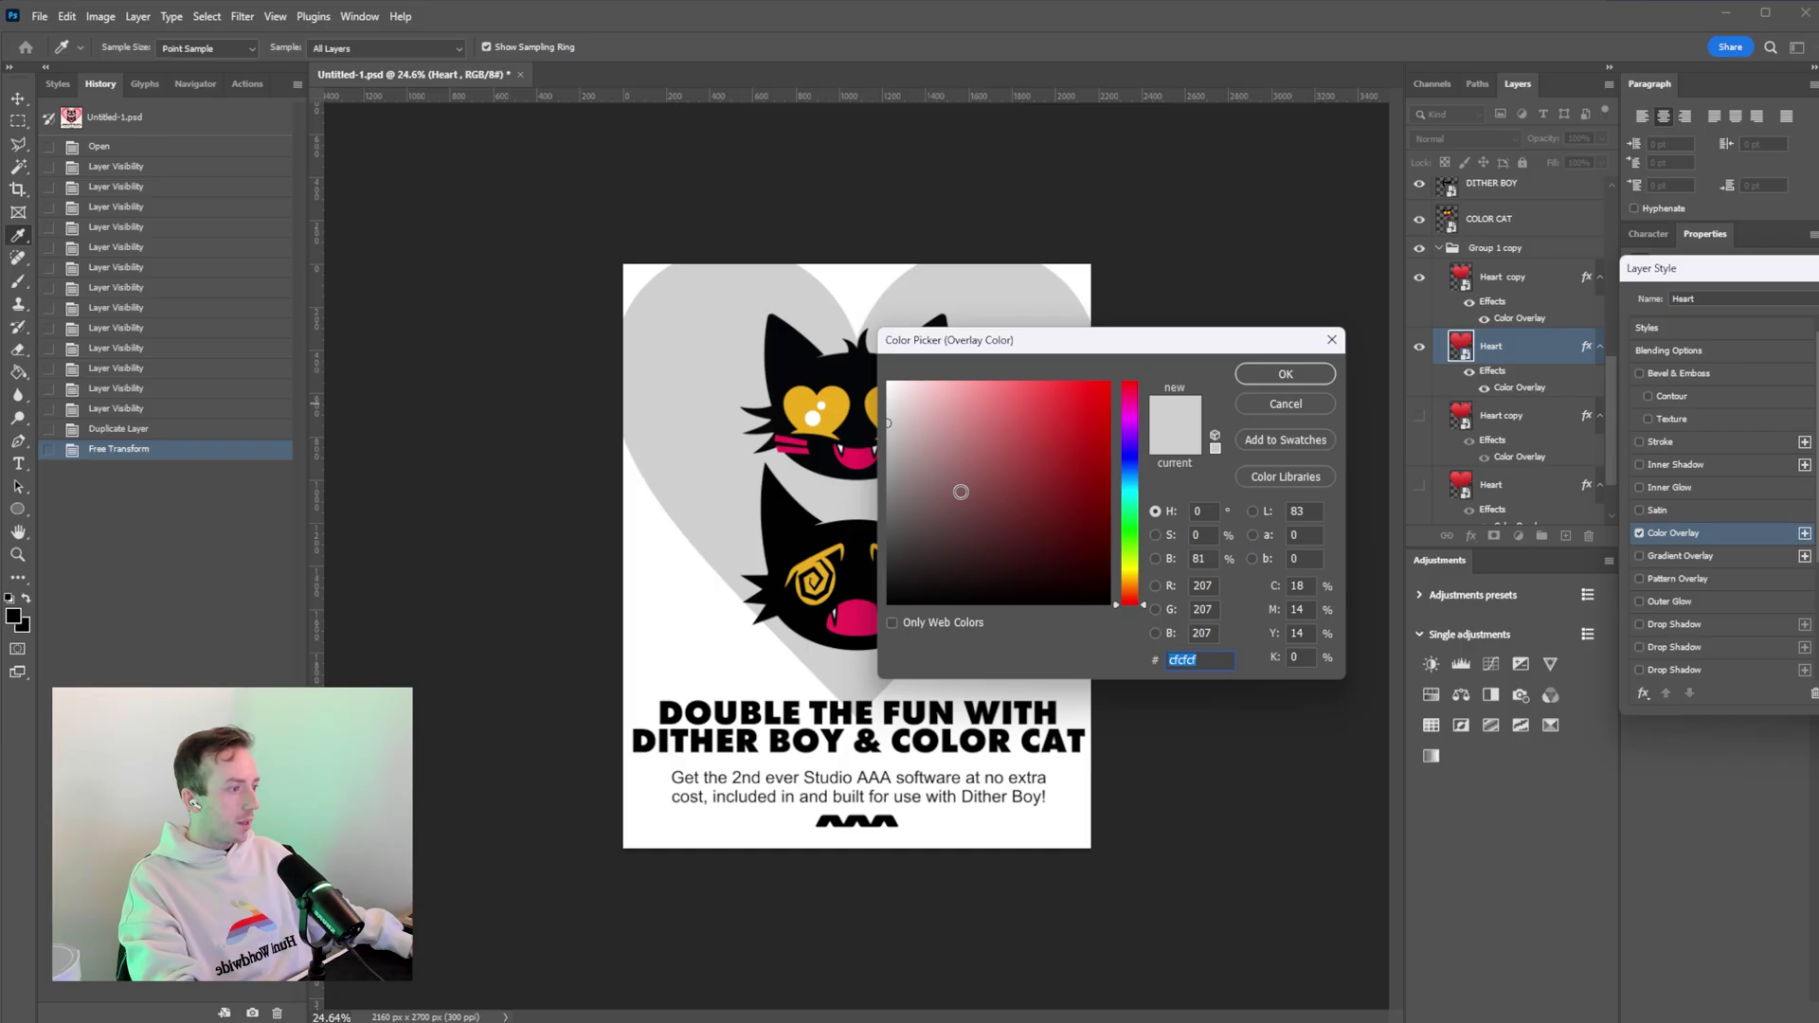
{"action": "left_click_drag", "start_coordinate": [961, 491], "coordinate": [818, 490]}
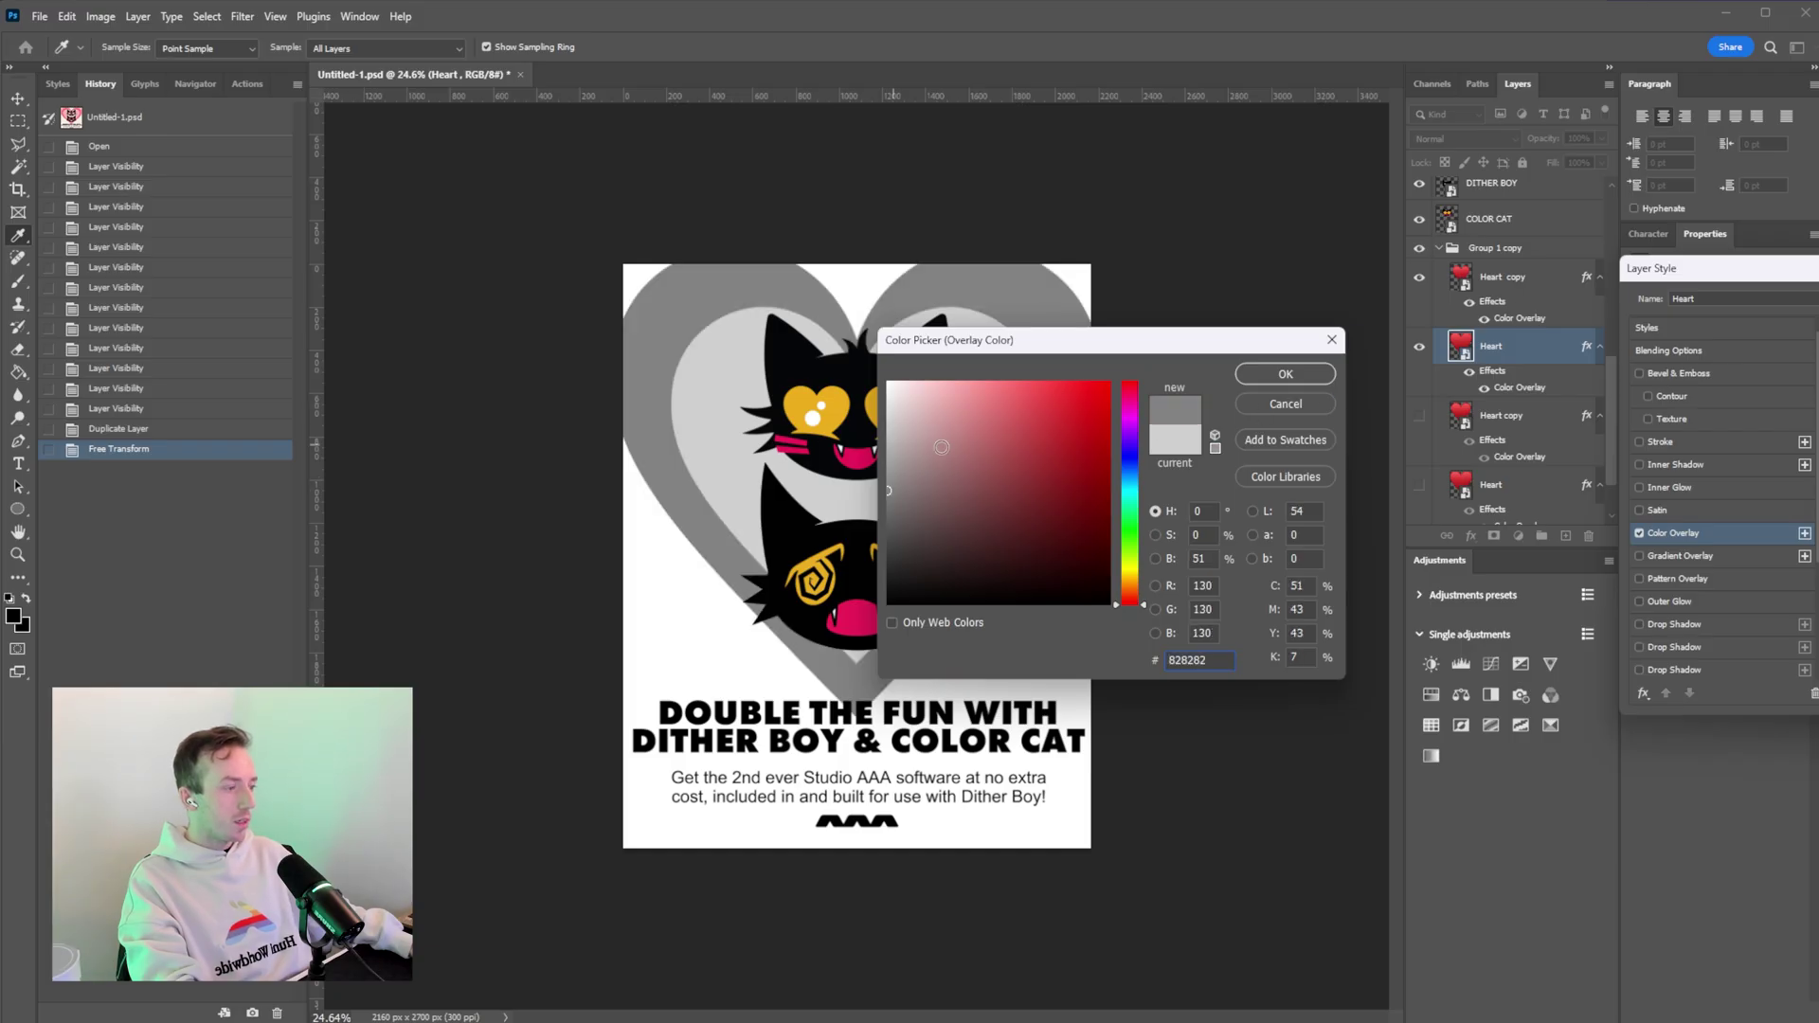
{"action": "mouse_move", "coordinate": [941, 445]}
{"action": "left_mouse_down"}
{"action": "mouse_move", "coordinate": [796, 432]}
{"action": "mouse_move", "coordinate": [856, 474]}
{"action": "mouse_move", "coordinate": [826, 520]}
{"action": "mouse_move", "coordinate": [834, 463]}
{"action": "left_mouse_up"}
{"action": "key", "text": "Return"}
{"action": "key", "text": "Return"}
Hide the enlarged demonstration heart and show the Heart copy and lowest Heart layers of Group 1 copy again.
{"action": "left_click", "coordinate": [1418, 347]}
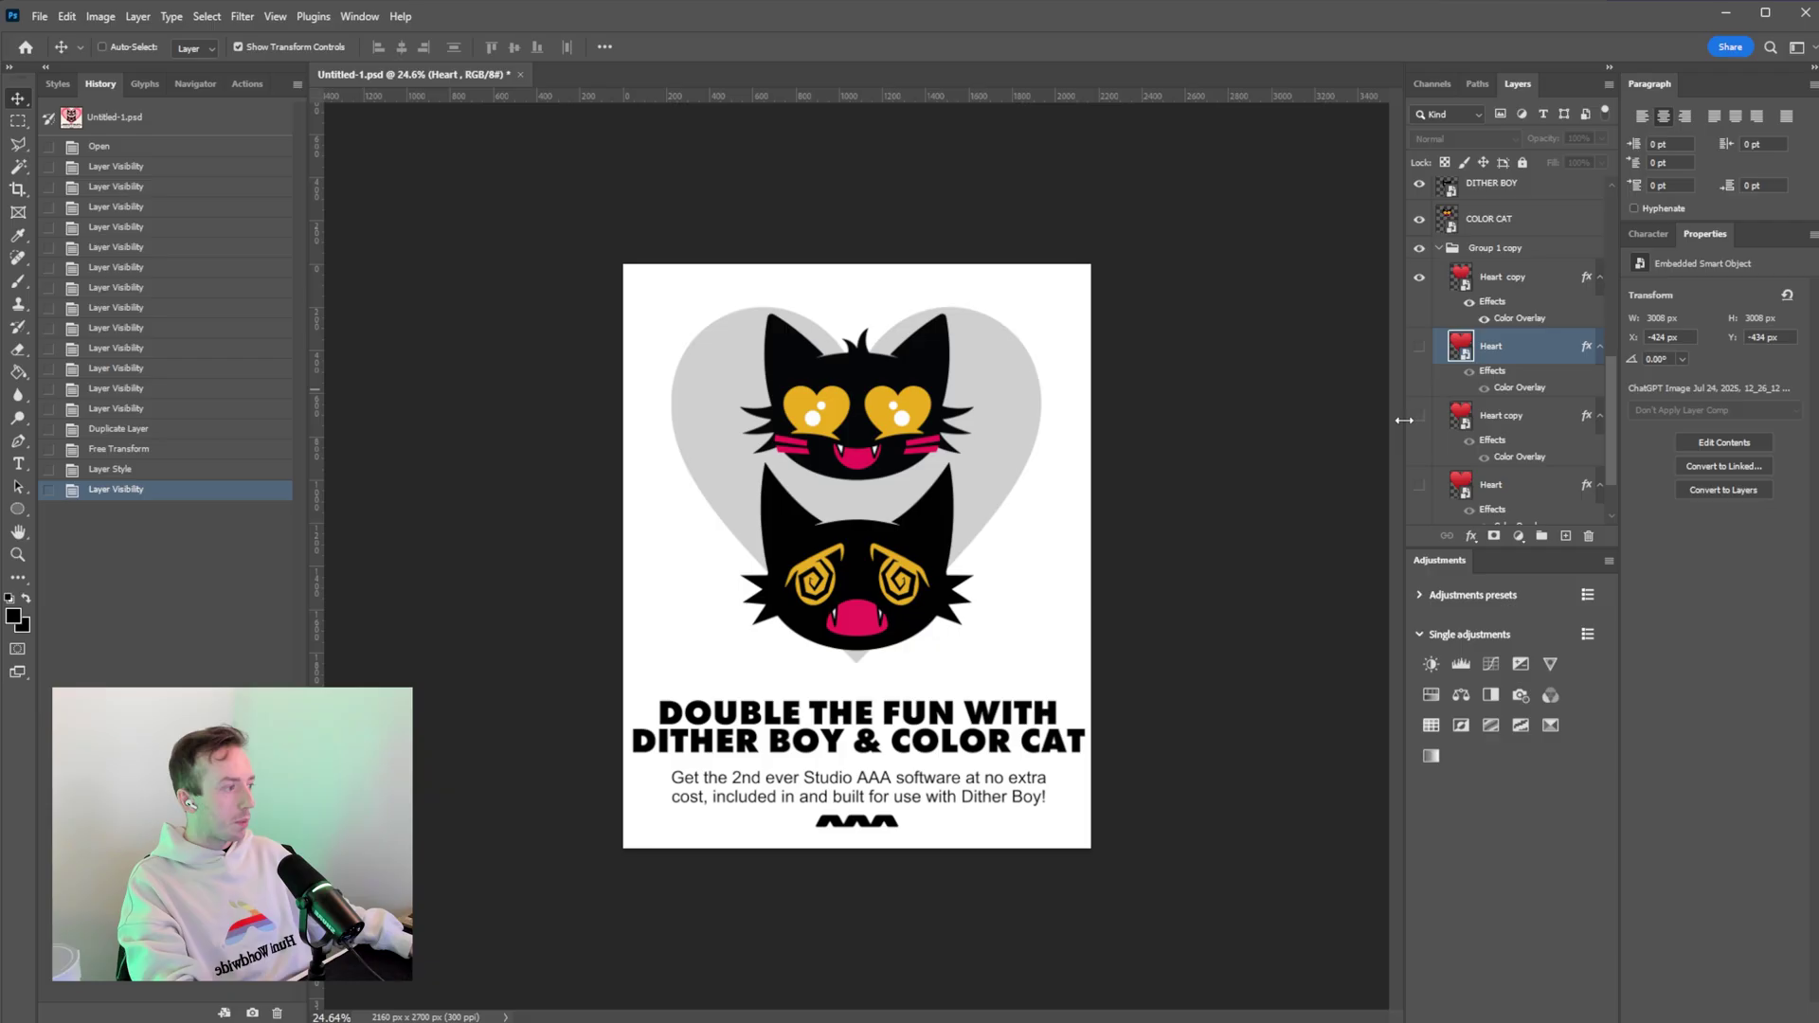
{"action": "left_click", "coordinate": [1419, 416]}
{"action": "left_click", "coordinate": [1418, 484]}
{"action": "left_click", "coordinate": [1492, 484]}
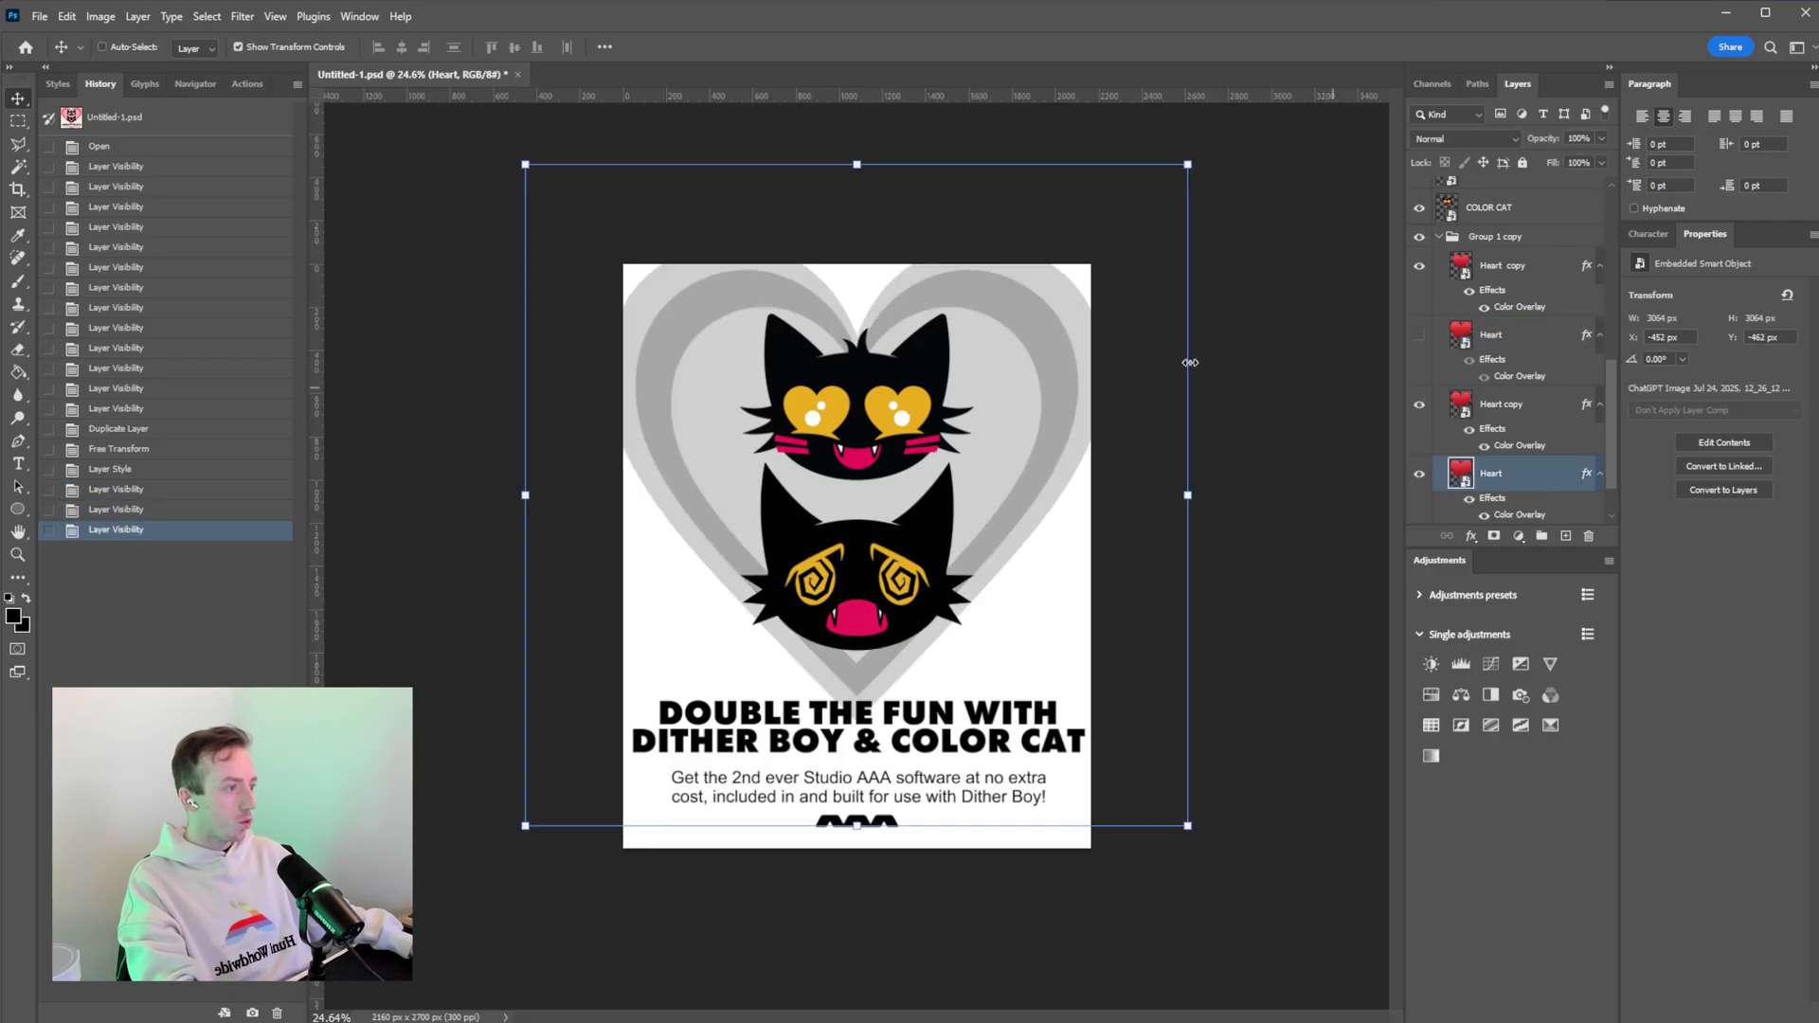
Examine the grey heart bands and the upper cat head up close, and return to the whole poster.
{"action": "scroll", "coordinate": [645, 394], "scroll_direction": "up", "scroll_amount": 5}
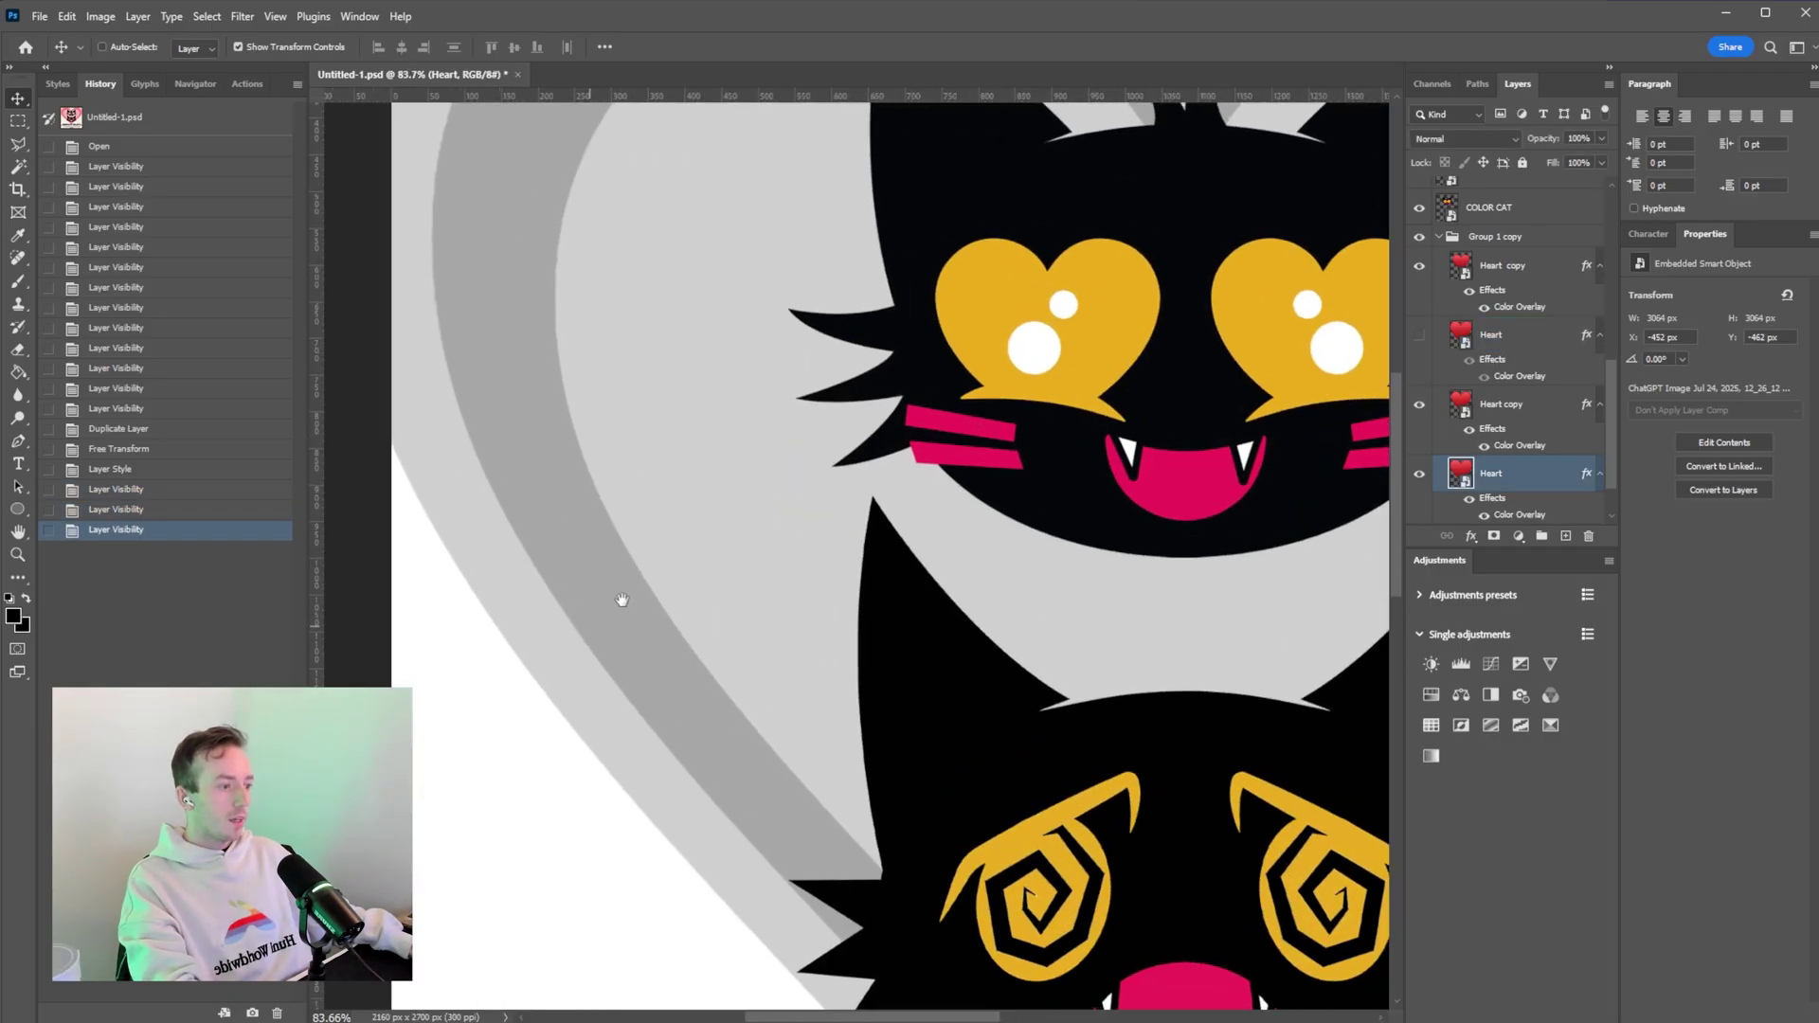
{"action": "scroll", "coordinate": [621, 601], "scroll_direction": "up", "scroll_amount": 2}
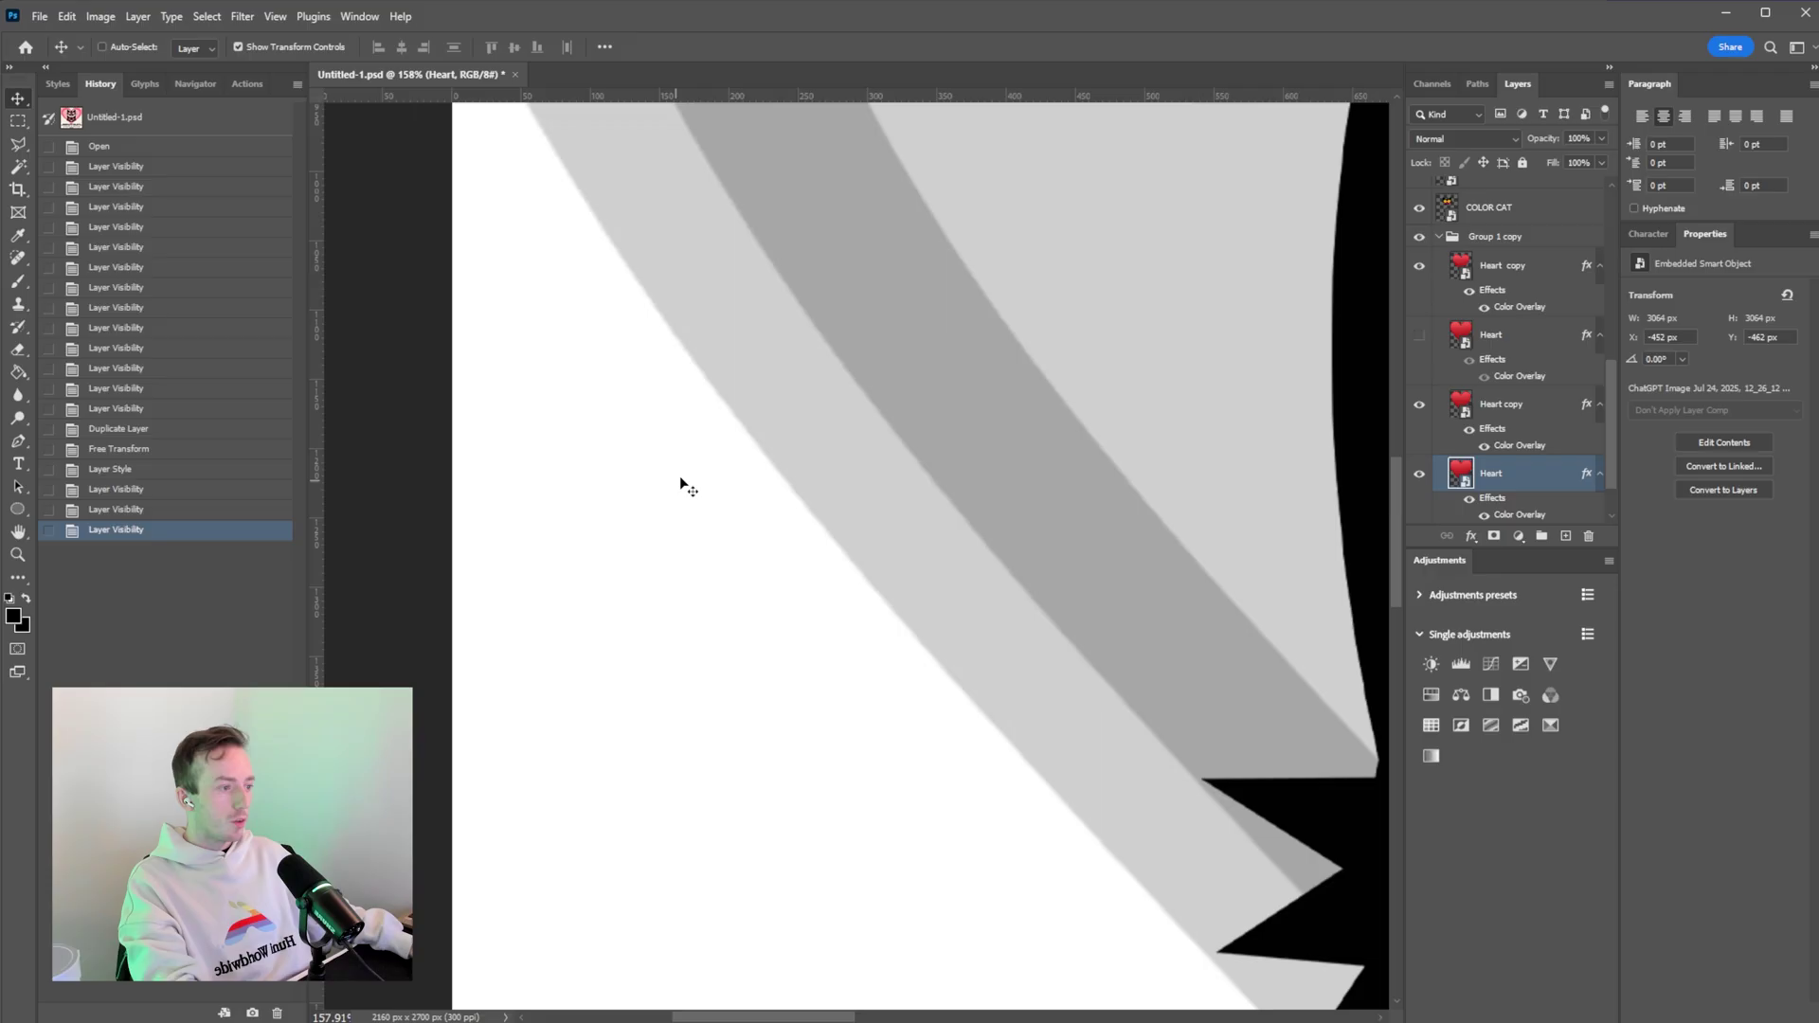
{"action": "left_click_drag", "start_coordinate": [683, 223], "coordinate": [568, 344]}
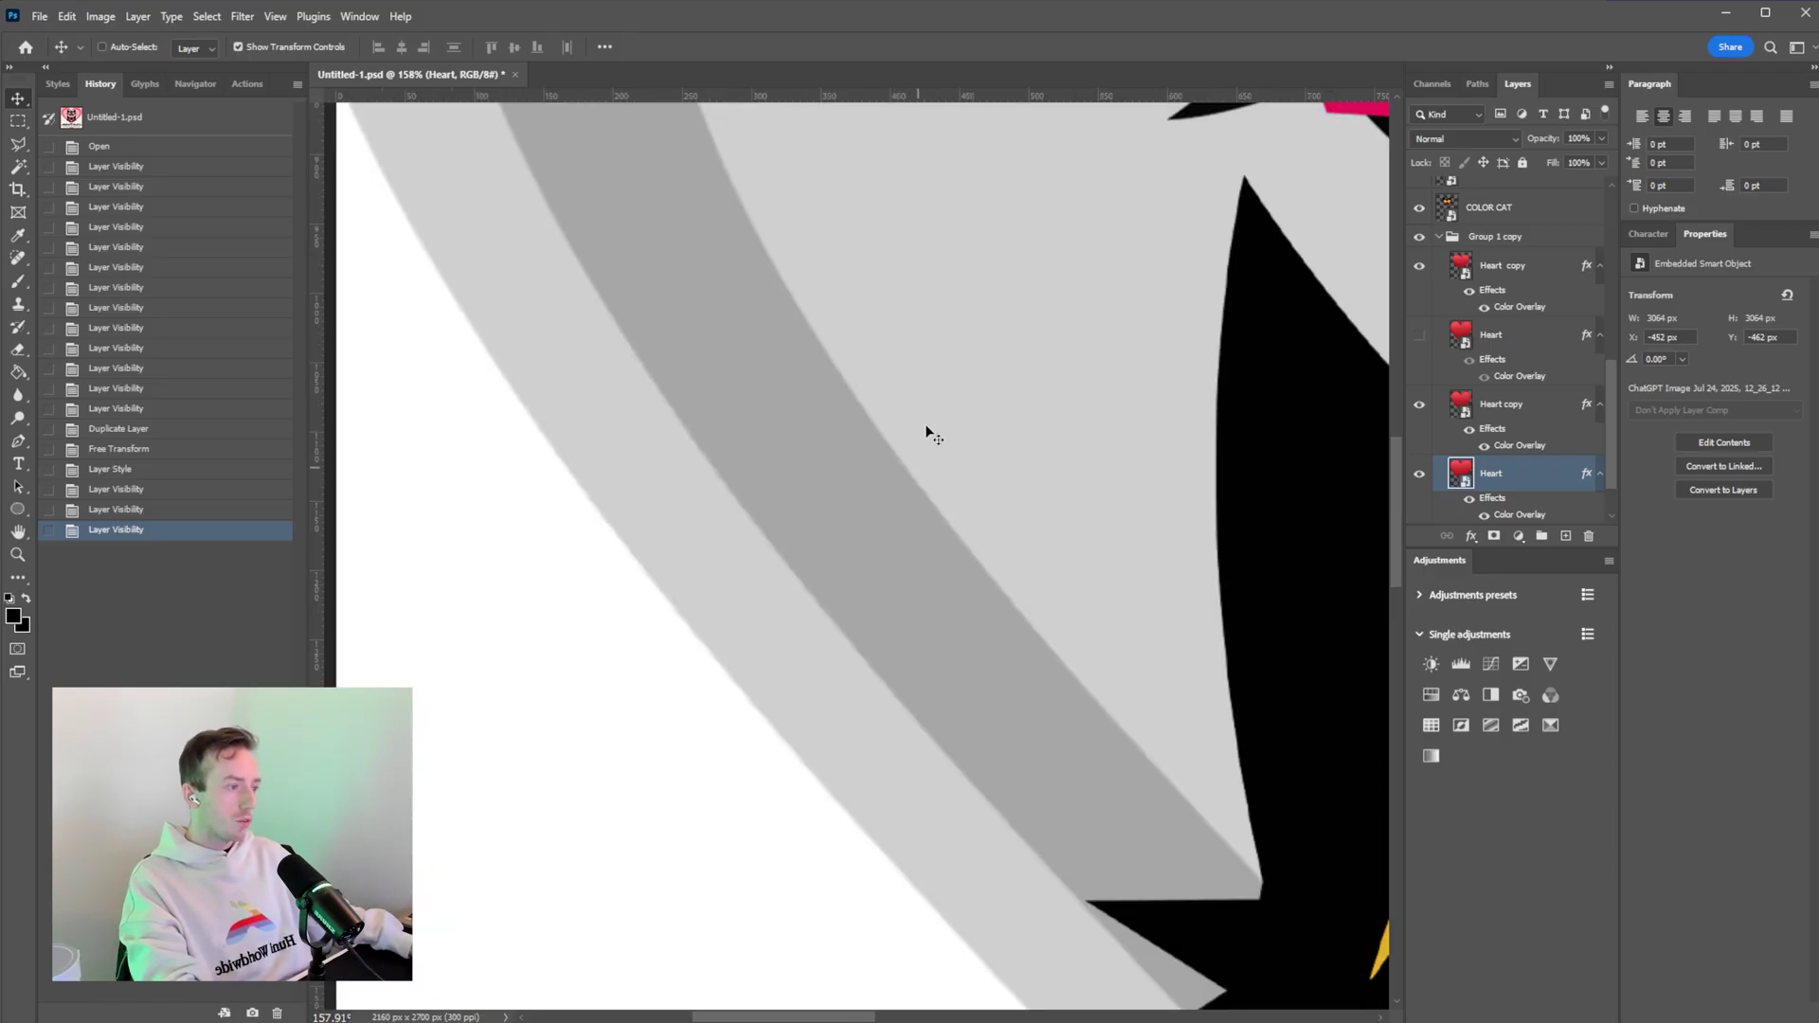
{"action": "left_click_drag", "start_coordinate": [1043, 378], "coordinate": [885, 568]}
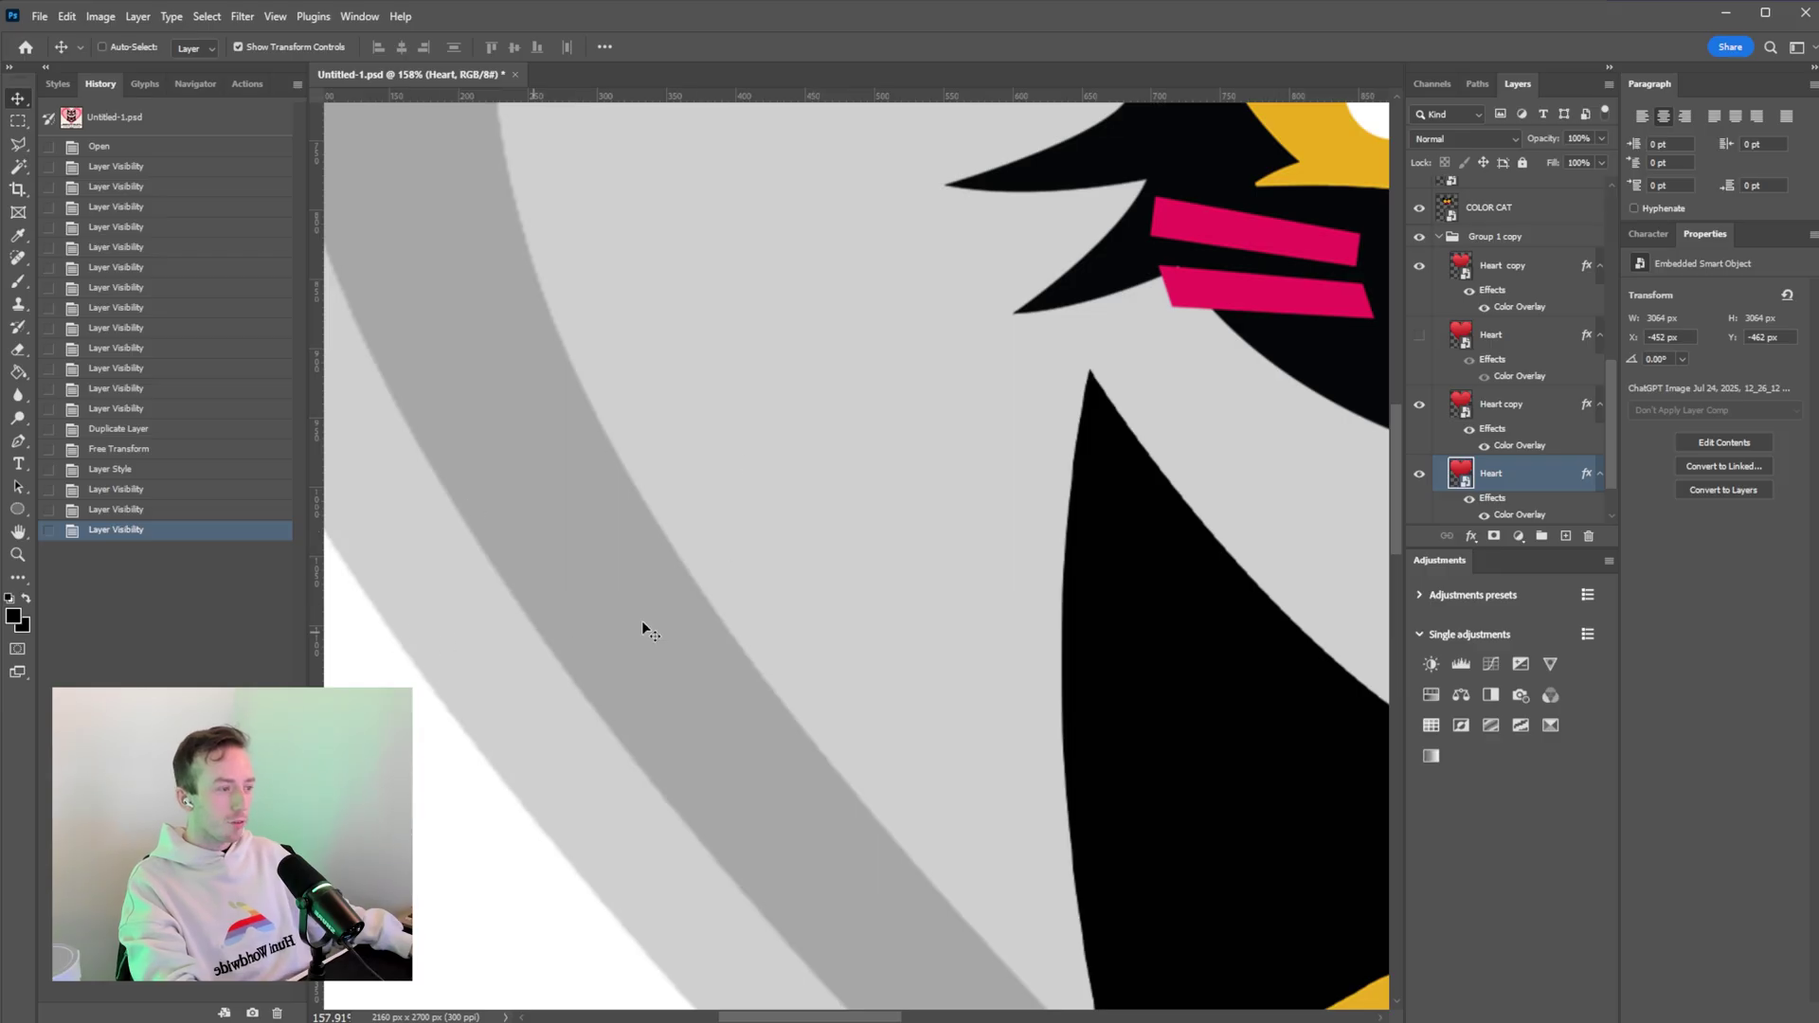
{"action": "left_click_drag", "start_coordinate": [884, 577], "coordinate": [544, 438]}
{"action": "left_click_drag", "start_coordinate": [1003, 653], "coordinate": [1129, 586]}
{"action": "scroll", "coordinate": [1129, 586], "scroll_direction": "down", "scroll_amount": 6}
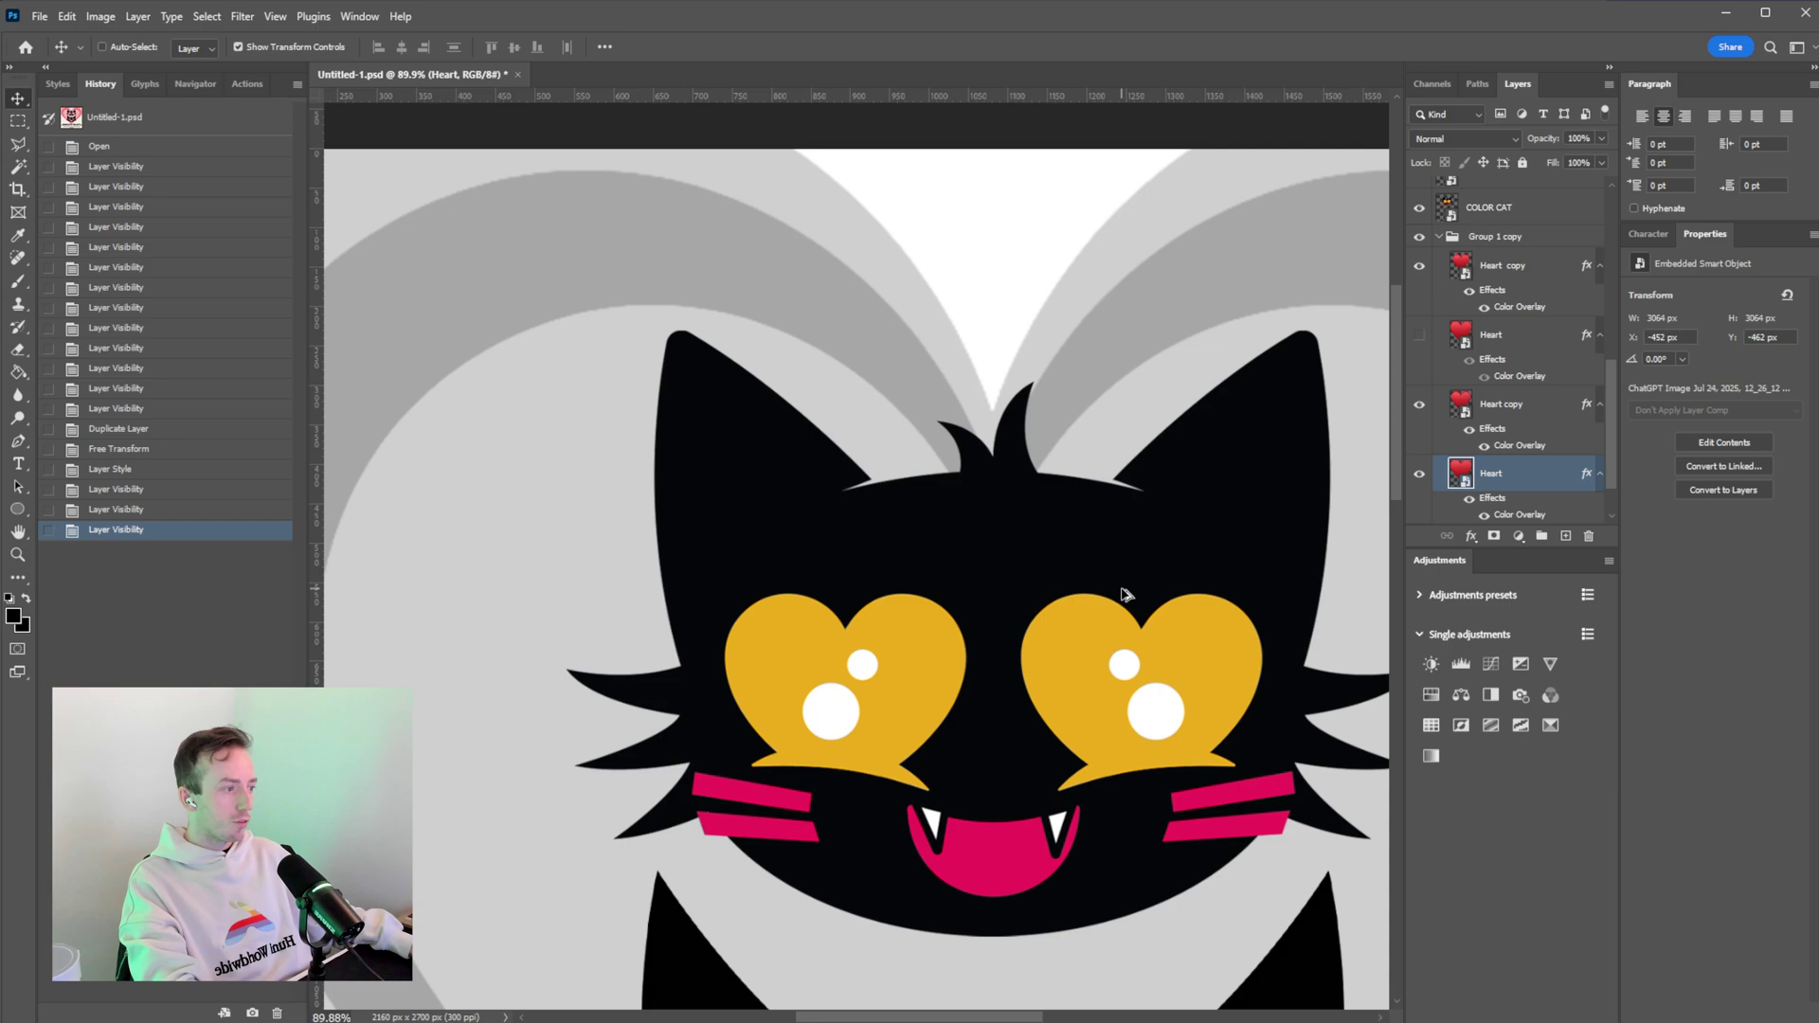
{"action": "key", "text": "ctrl+0"}
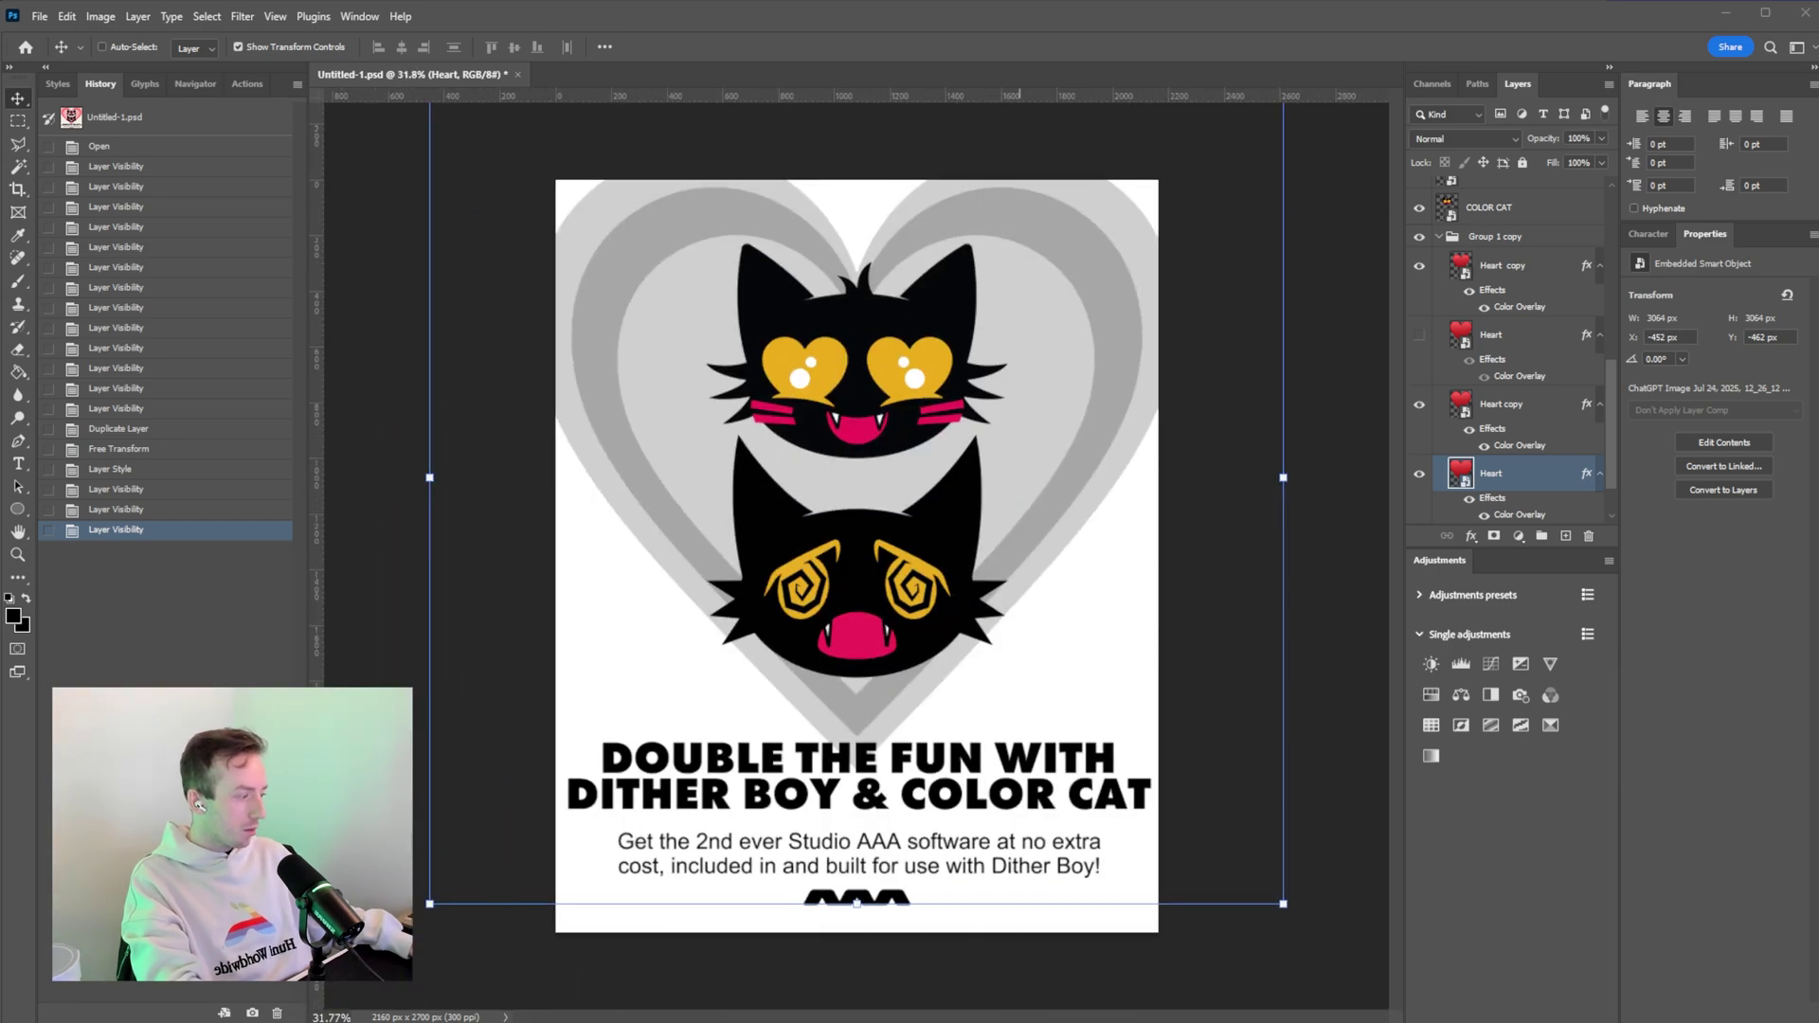
Switch to Dither Boy and dither the poster in the Ostromukhov style with scale 8, contrast 57 and luminance threshold 39.
{"action": "key", "text": "alt+Tab"}
{"action": "left_click", "coordinate": [1477, 340]}
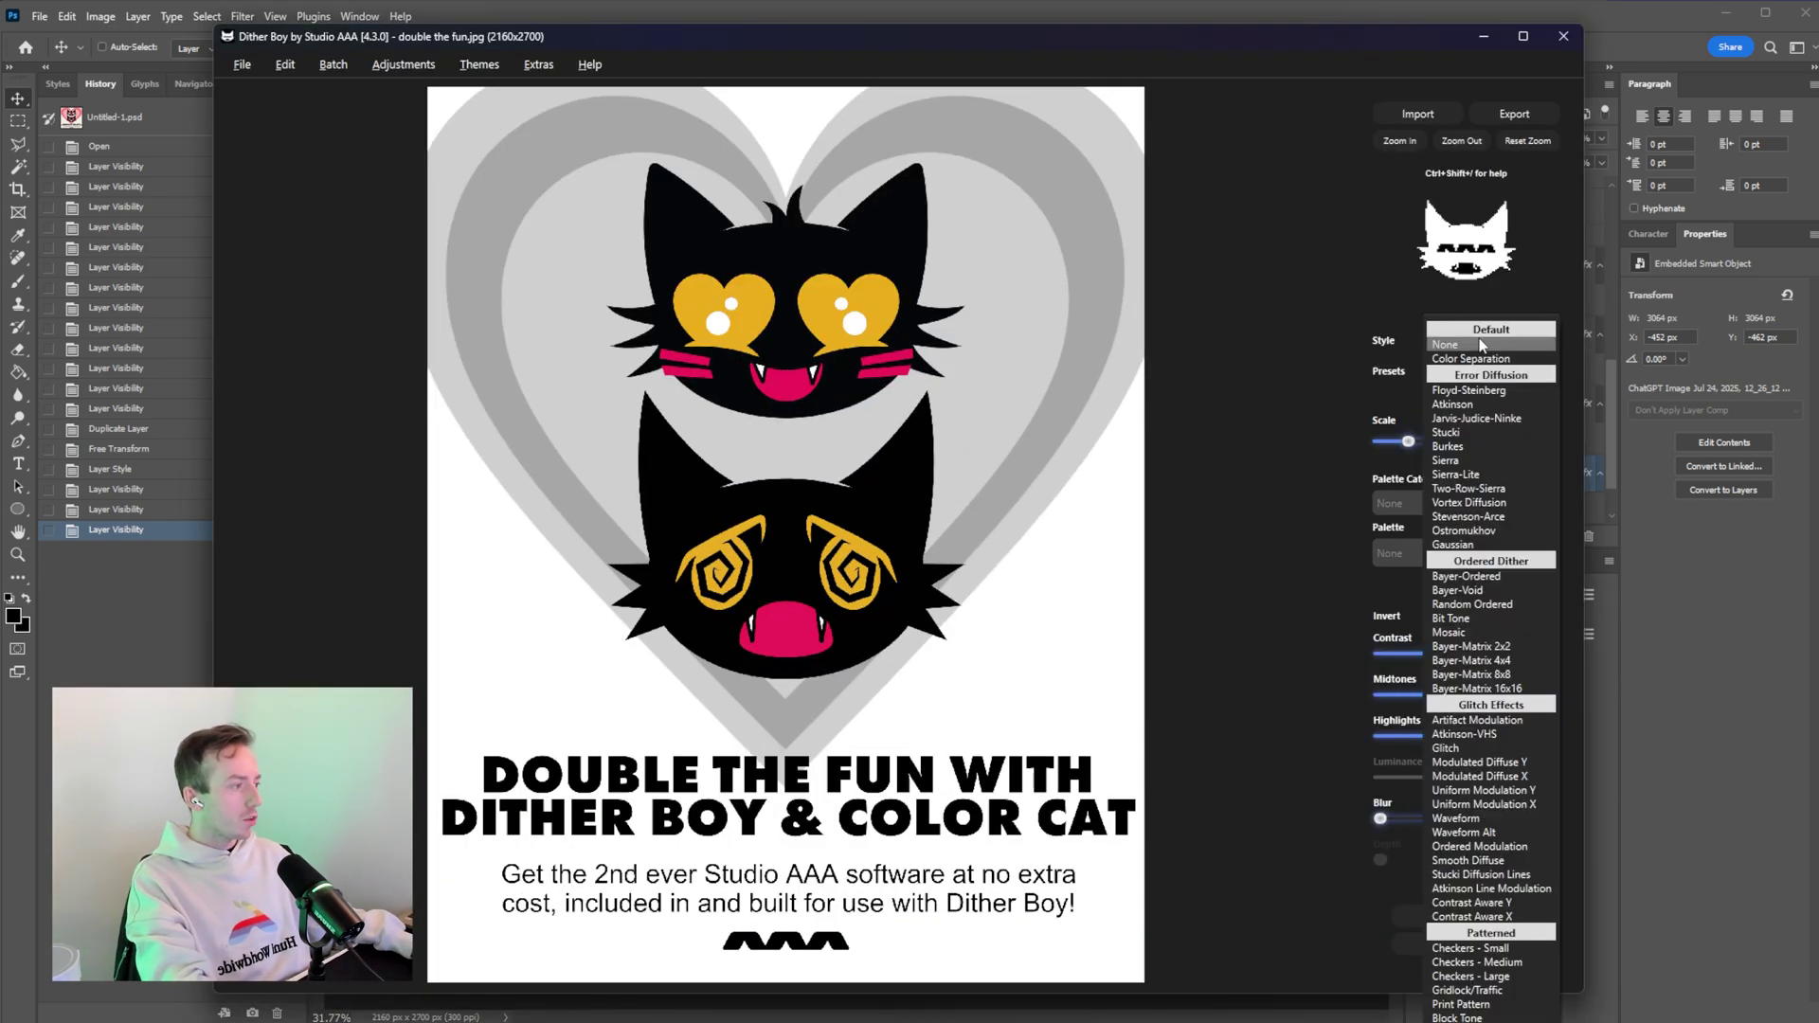
{"action": "left_click", "coordinate": [1479, 532]}
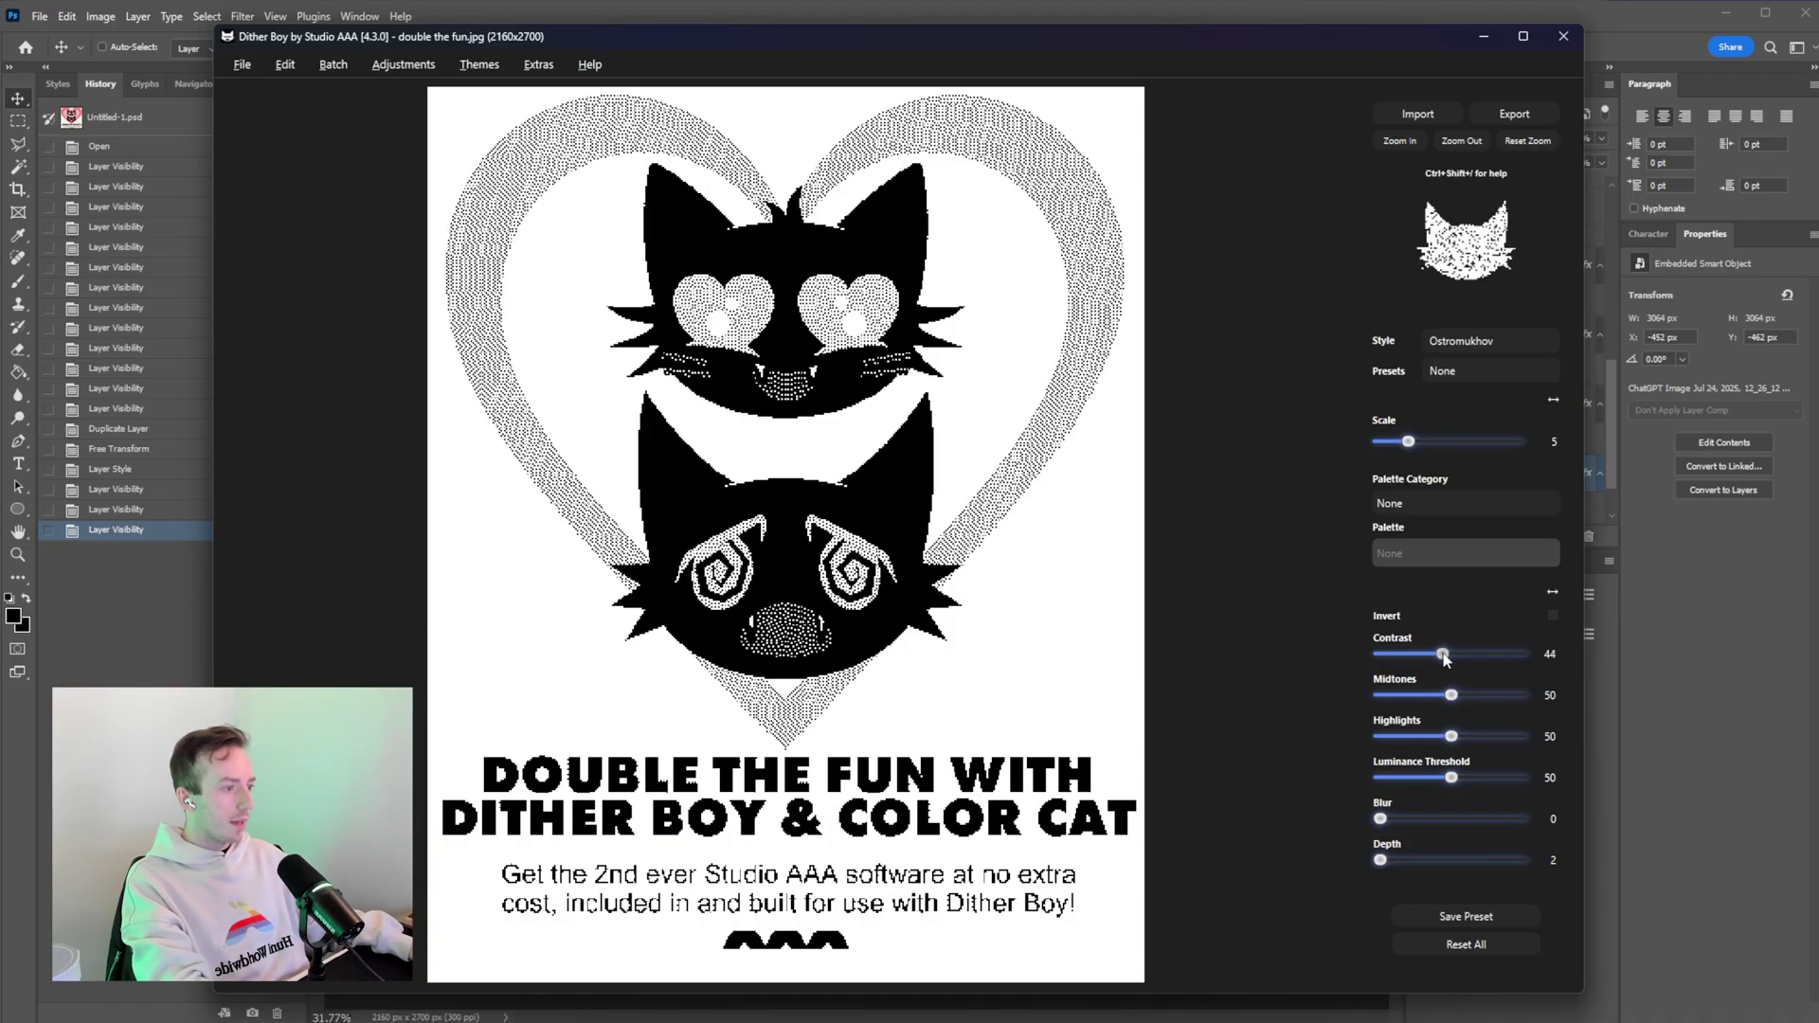
{"action": "left_click_drag", "start_coordinate": [1450, 653], "coordinate": [1444, 660]}
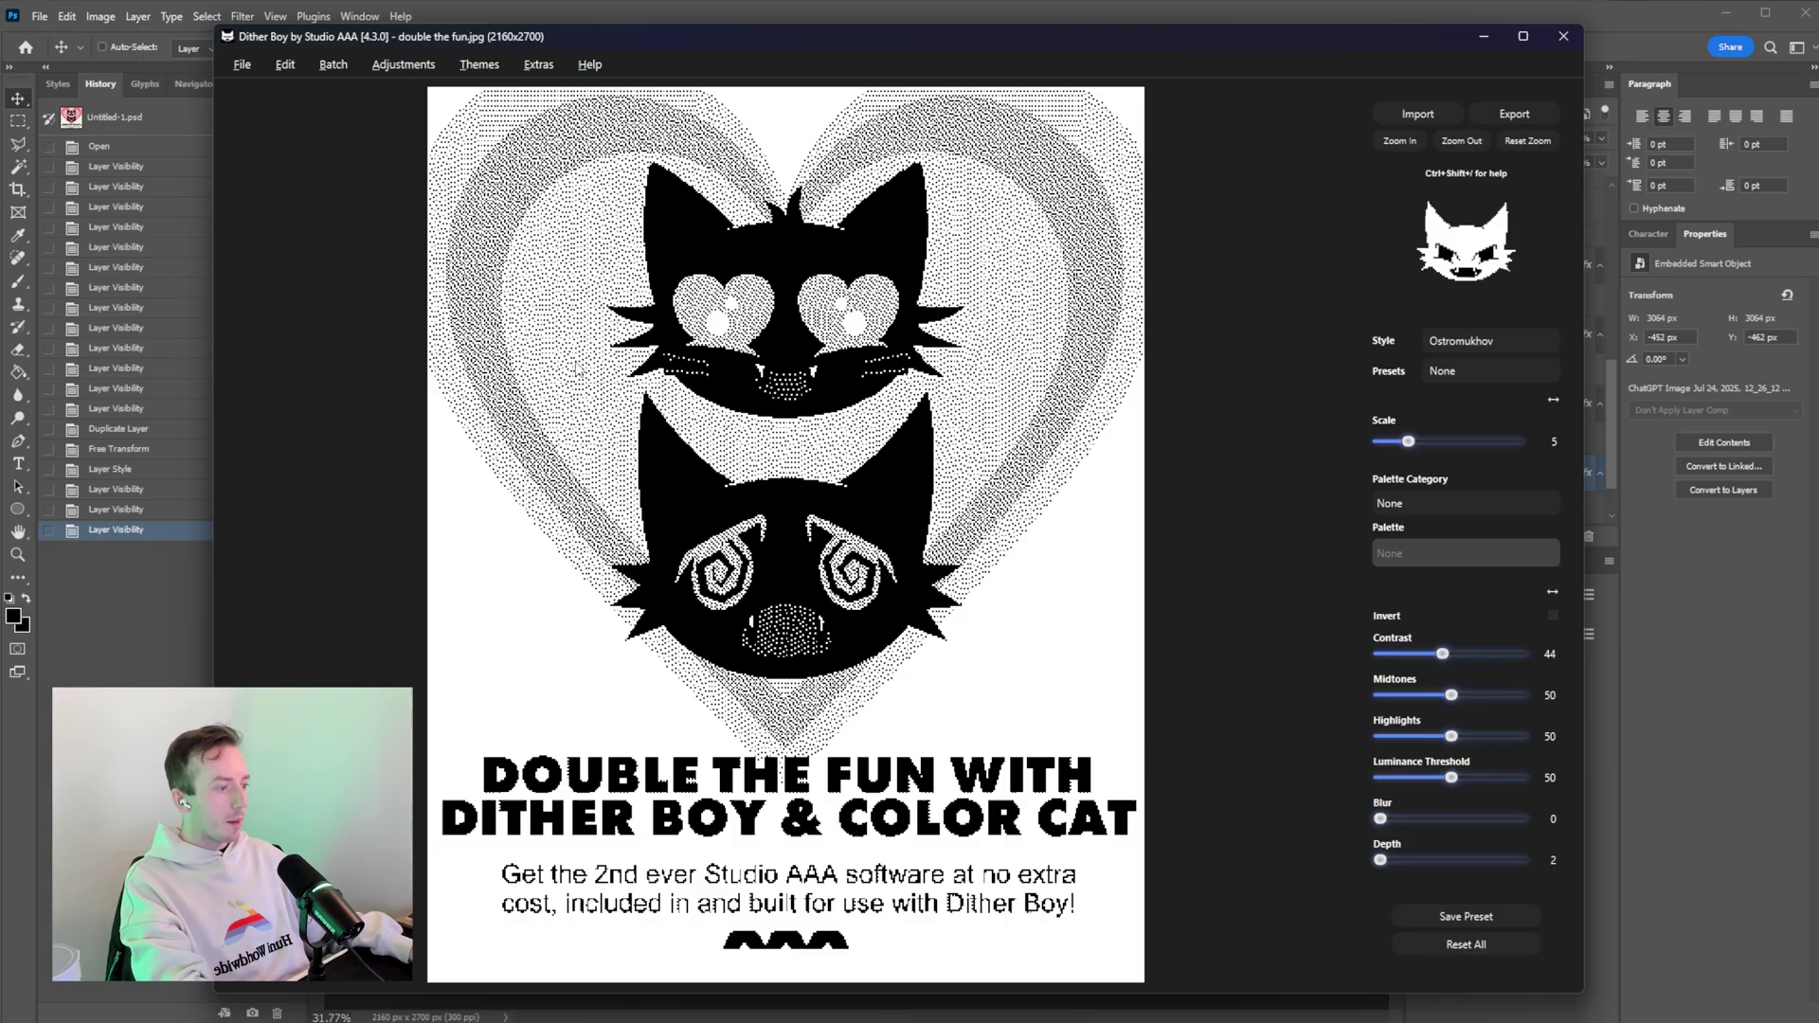
{"action": "left_click_drag", "start_coordinate": [1407, 442], "coordinate": [1429, 443]}
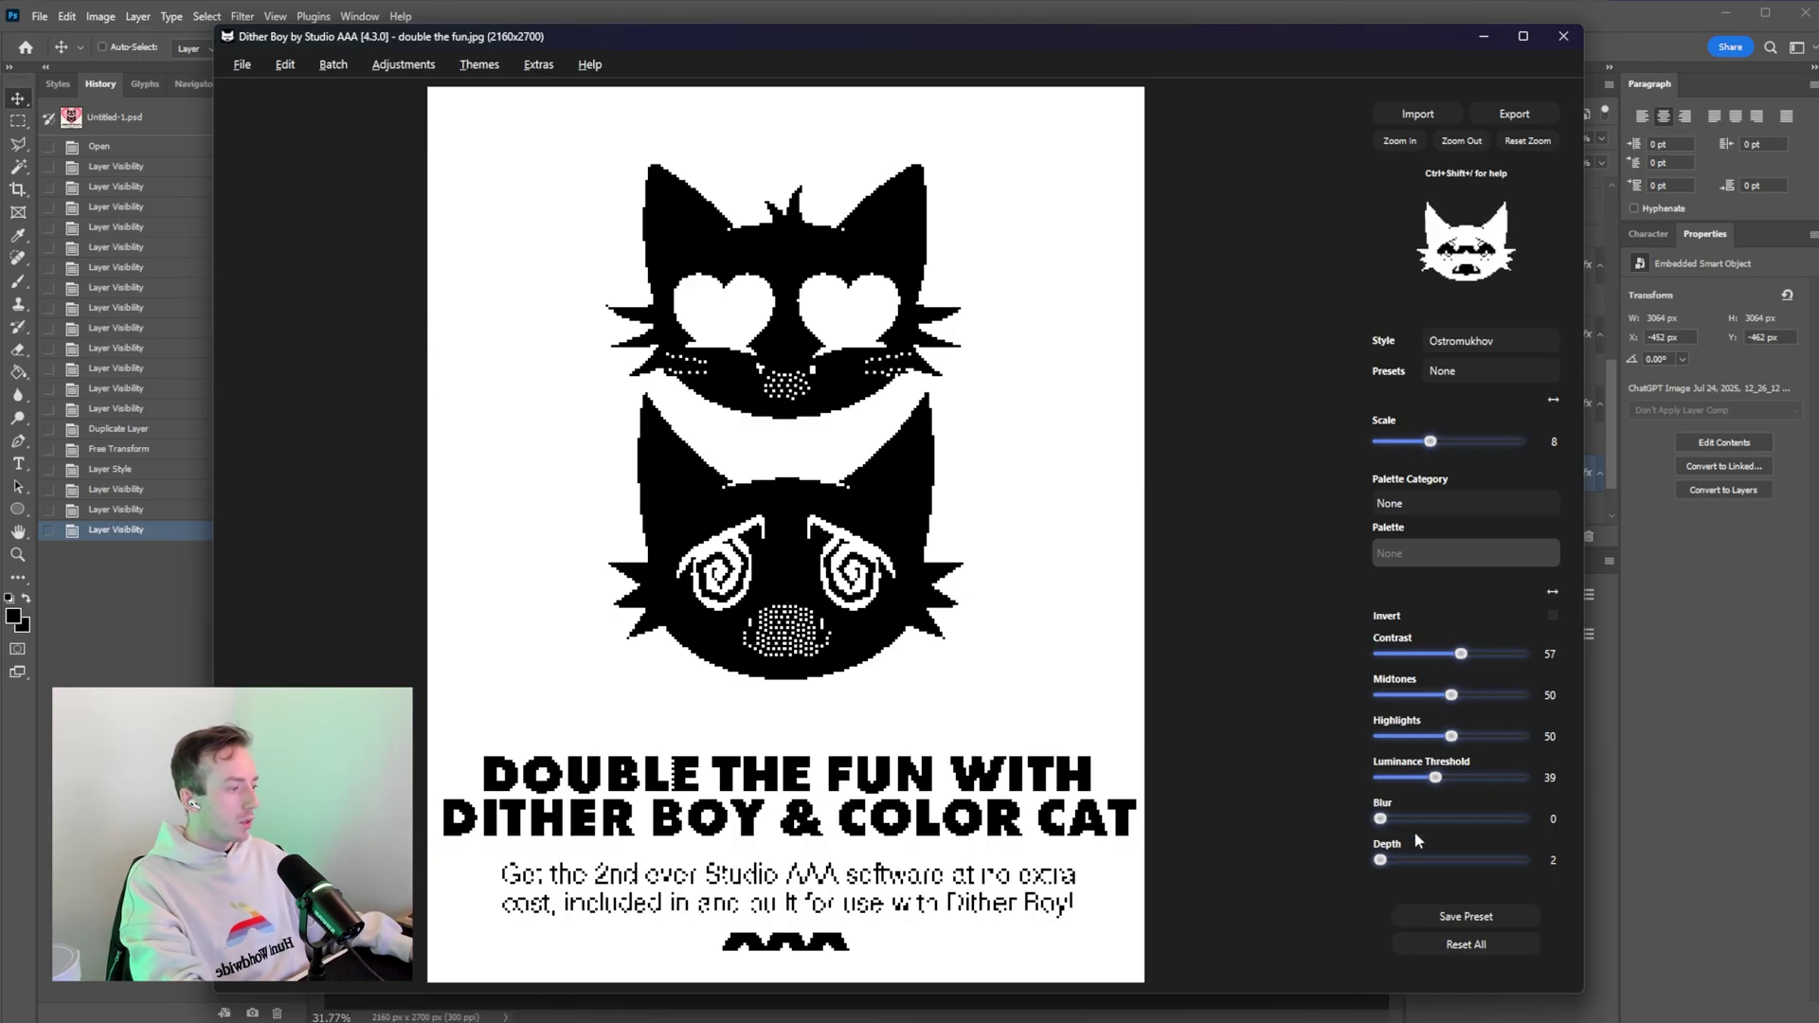
Recolour the dithered poster with the Hot Rod palette from the Retro category.
{"action": "left_click", "coordinate": [1440, 504]}
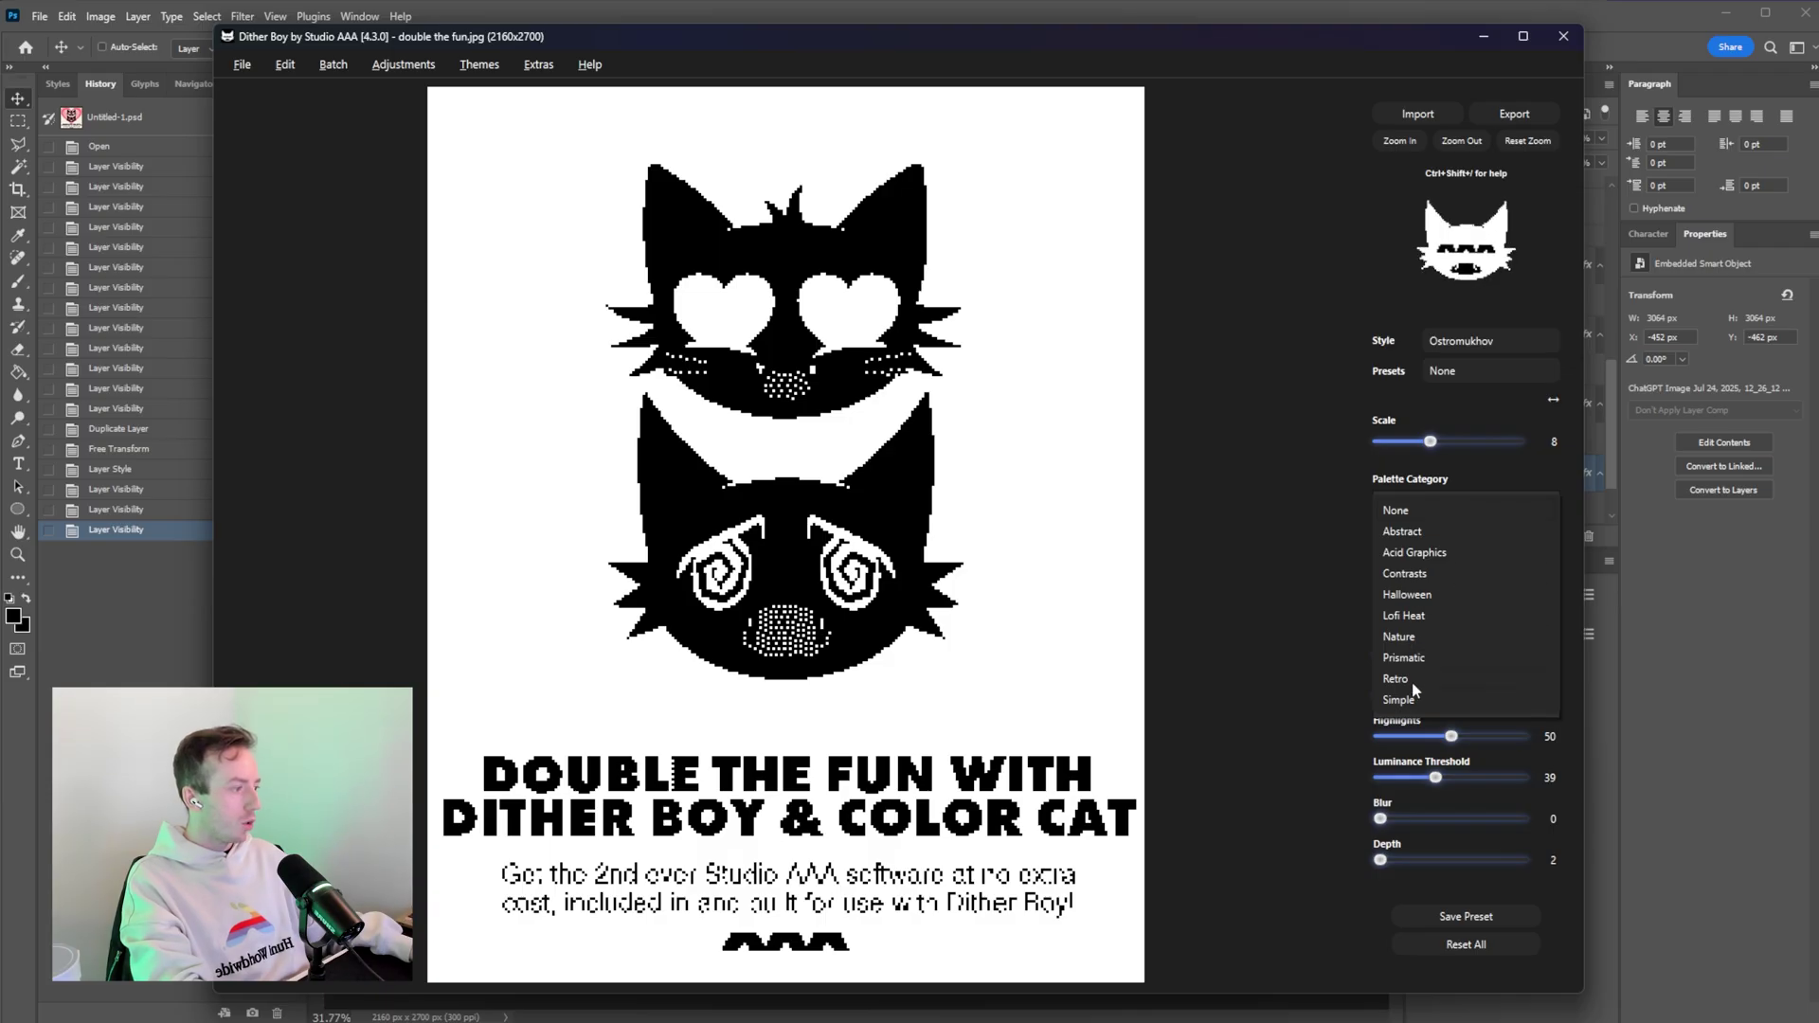
{"action": "left_click", "coordinate": [1413, 680]}
{"action": "left_click", "coordinate": [1441, 547]}
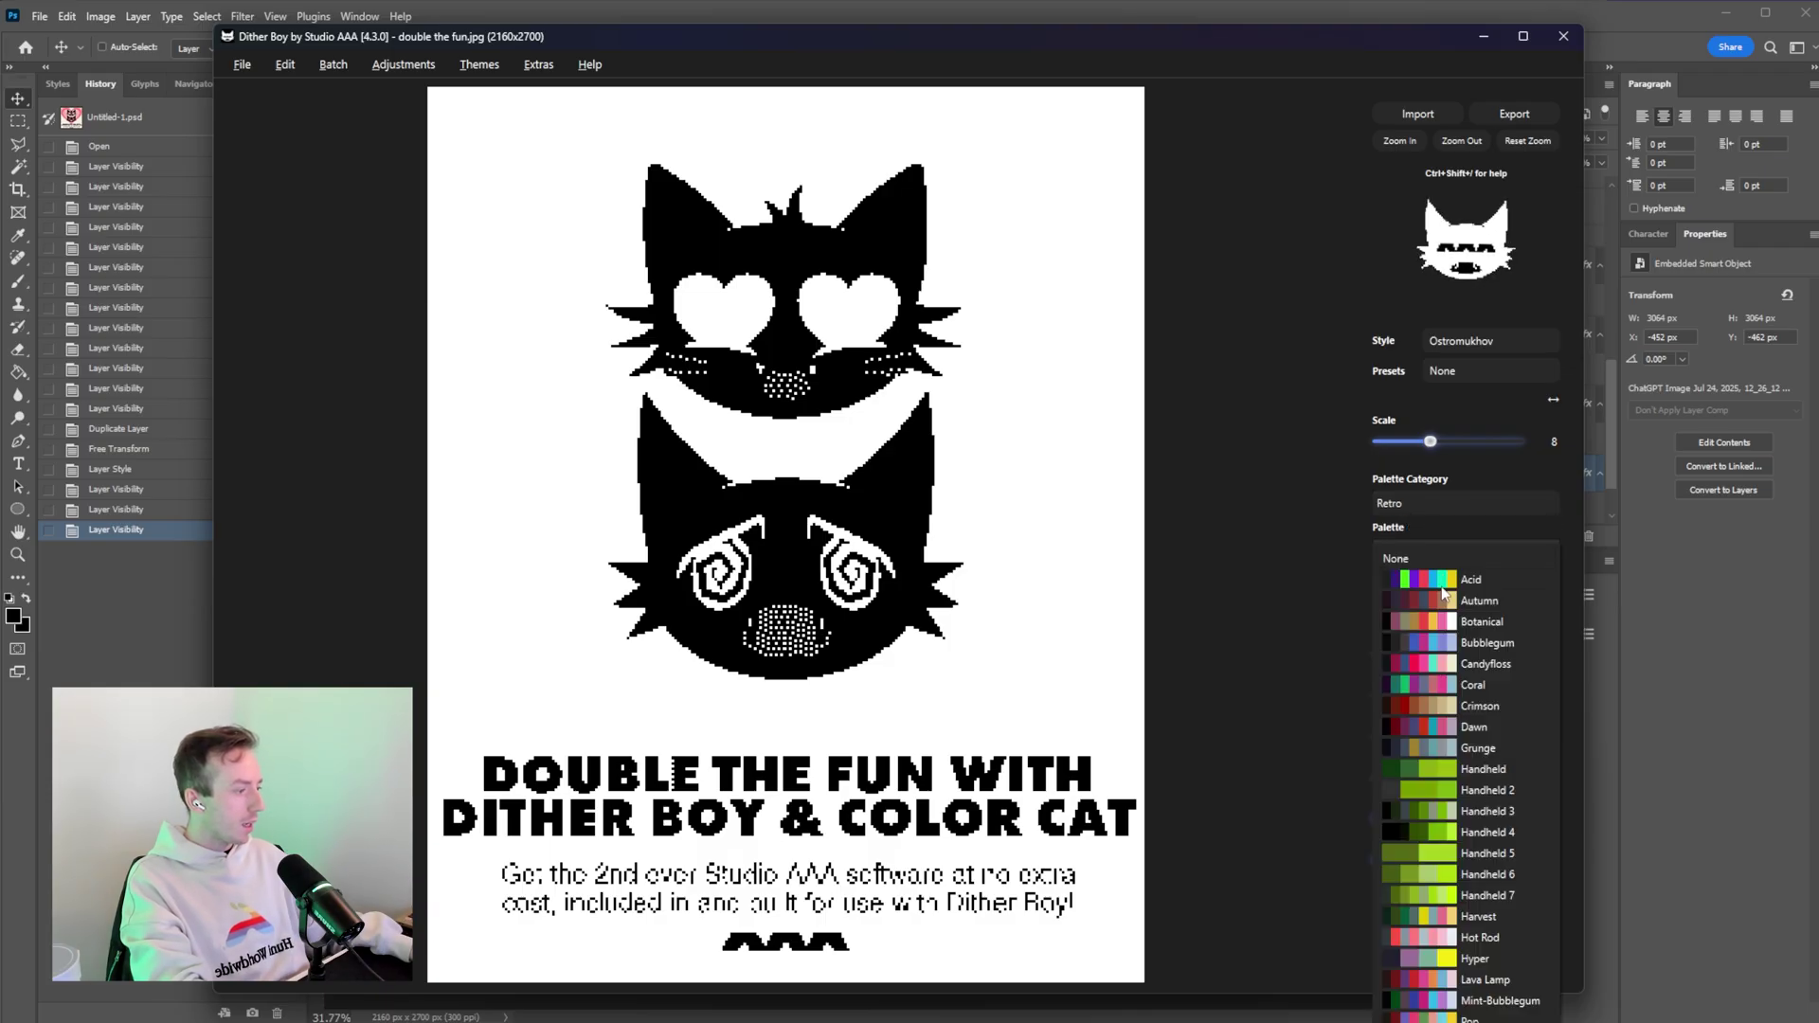
{"action": "left_click", "coordinate": [1473, 937]}
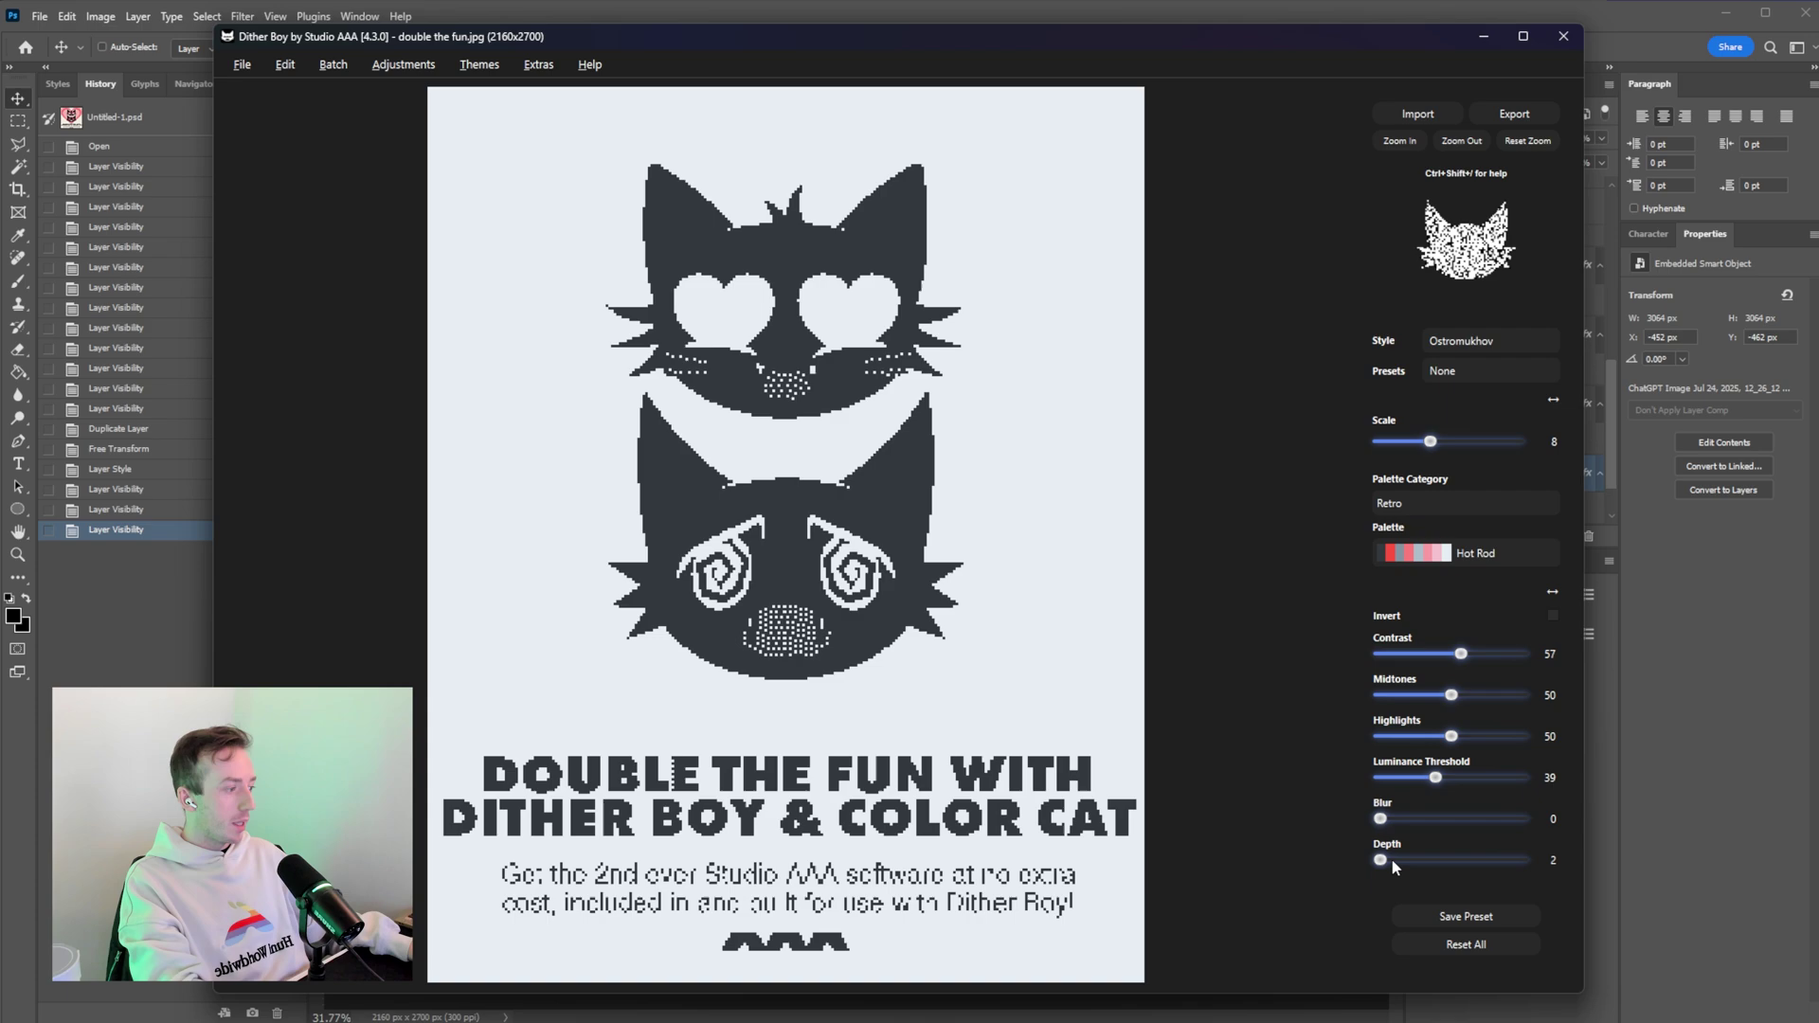
Set the dither depth to 6 and fine-tune the contrast, trying 56 before settling on 57.
{"action": "left_click", "coordinate": [1392, 863]}
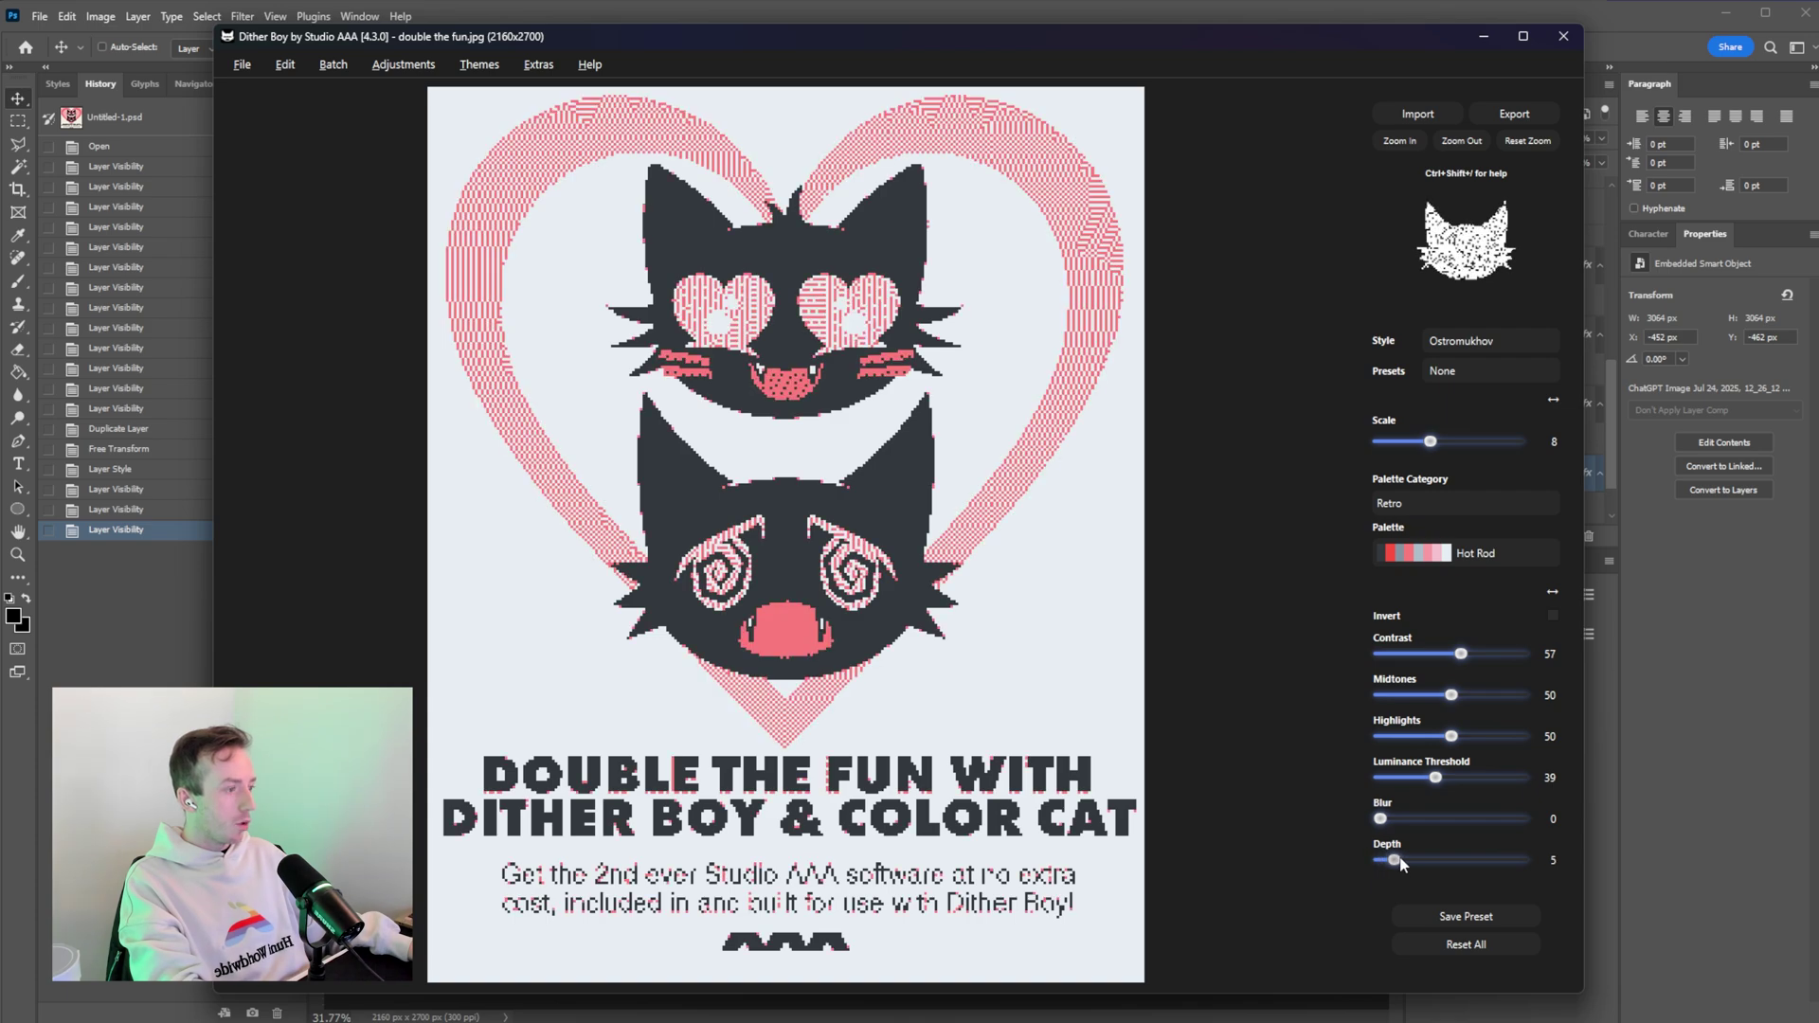
{"action": "left_click", "coordinate": [1408, 863]}
{"action": "left_click_drag", "start_coordinate": [1408, 864], "coordinate": [1403, 867]}
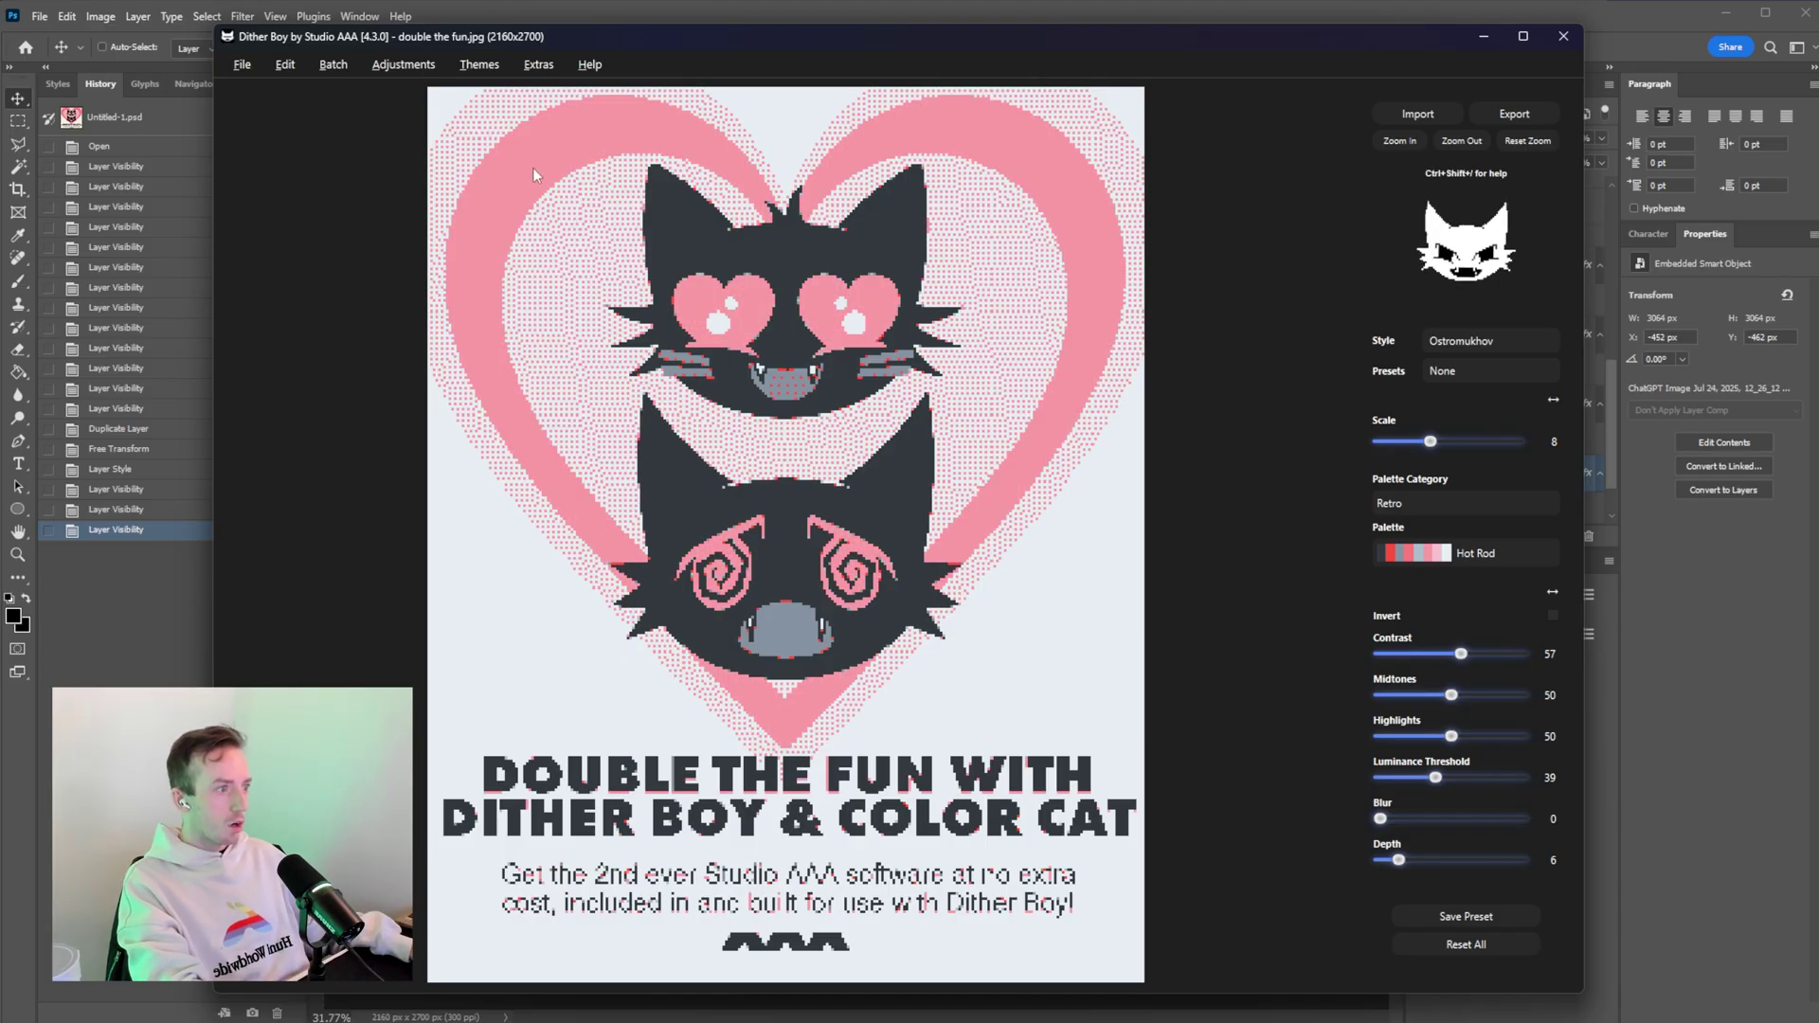
{"action": "left_click_drag", "start_coordinate": [1460, 654], "coordinate": [1463, 657]}
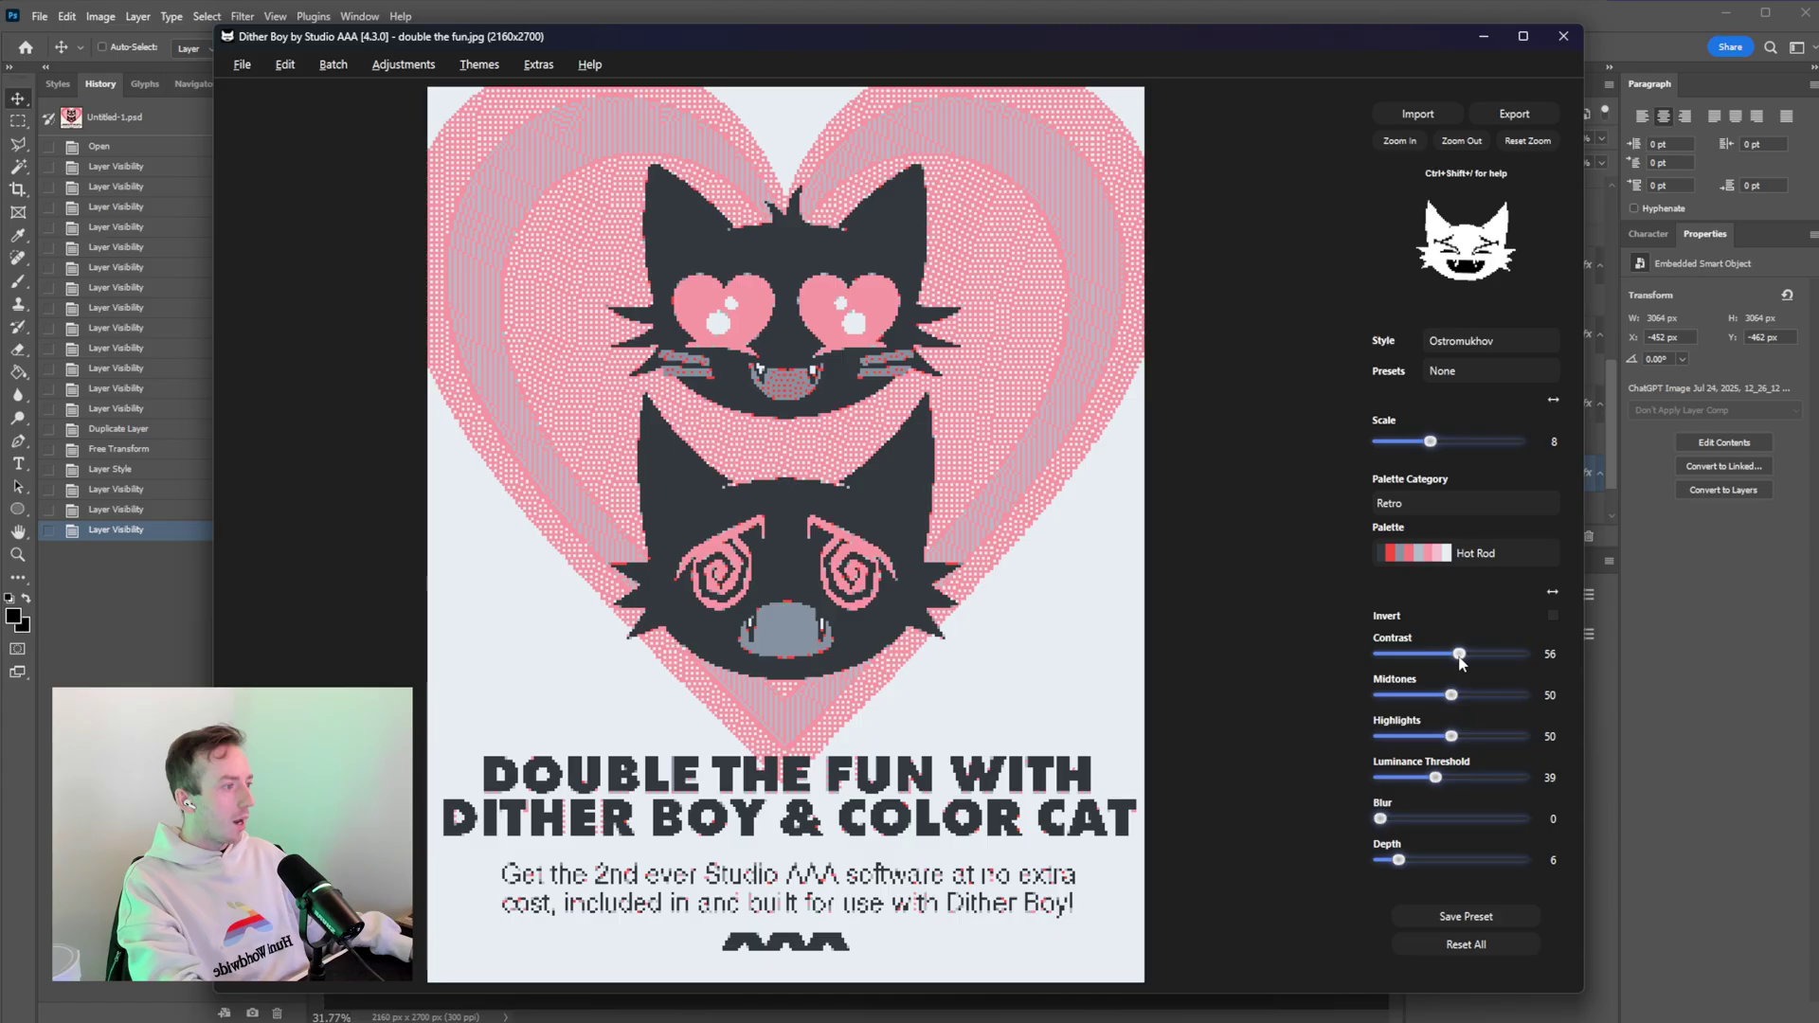
{"action": "mouse_move", "coordinate": [1464, 660]}
{"action": "left_mouse_down"}
{"action": "mouse_move", "coordinate": [1480, 663]}
{"action": "mouse_move", "coordinate": [1460, 663]}
{"action": "left_mouse_up"}
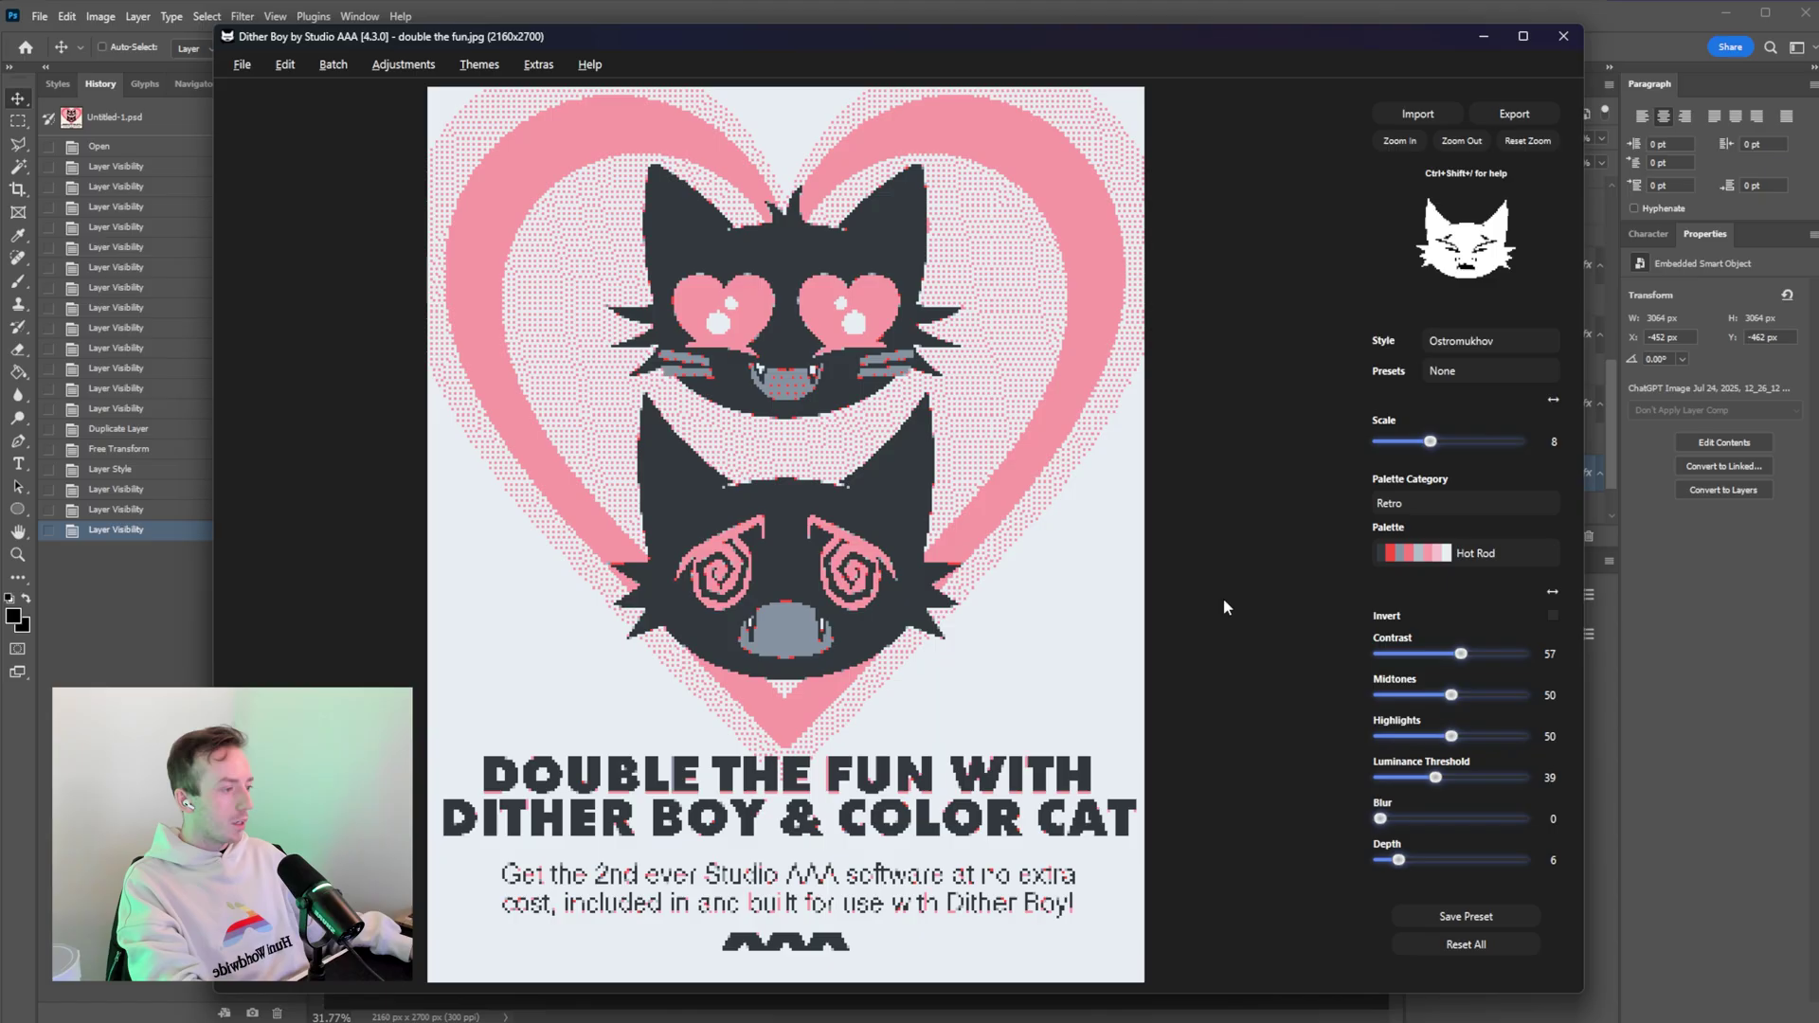
Copy the dithered image and paste it into the Photoshop poster above the AAA-20222-WEB layer, and select Layer 7.
{"action": "left_click", "coordinate": [1400, 142]}
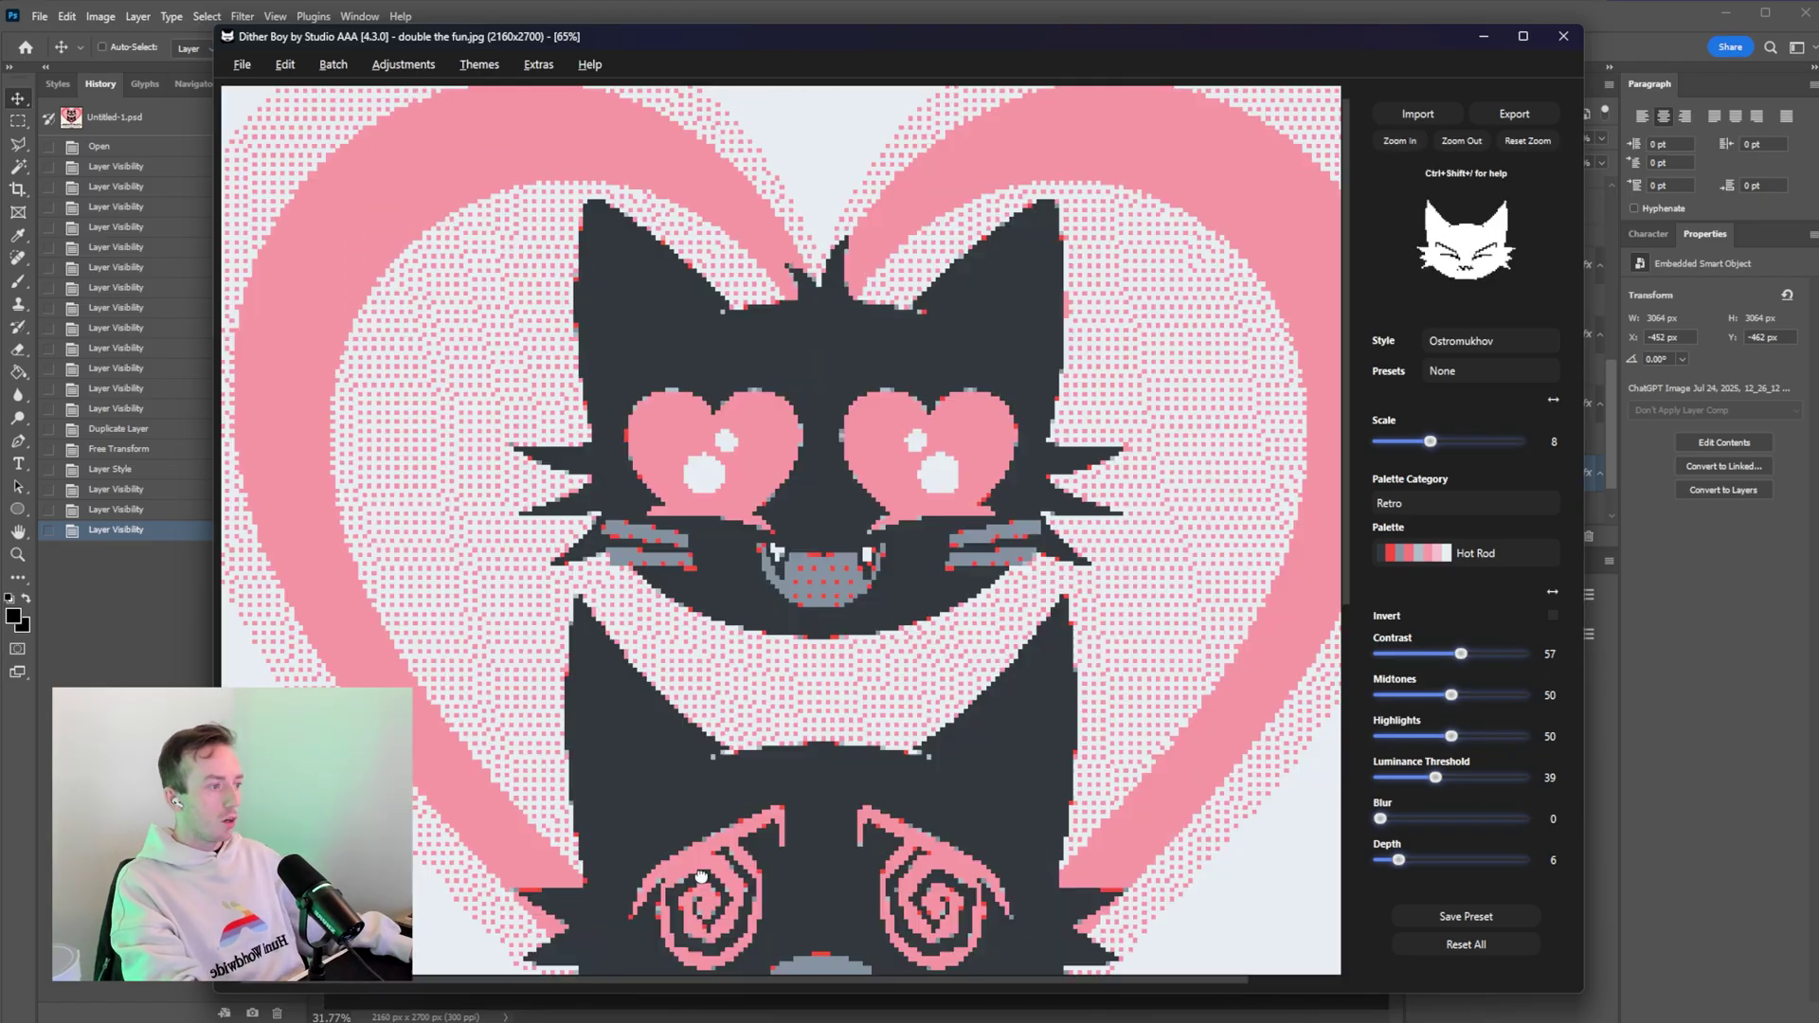
{"action": "left_click_drag", "start_coordinate": [613, 837], "coordinate": [537, 795]}
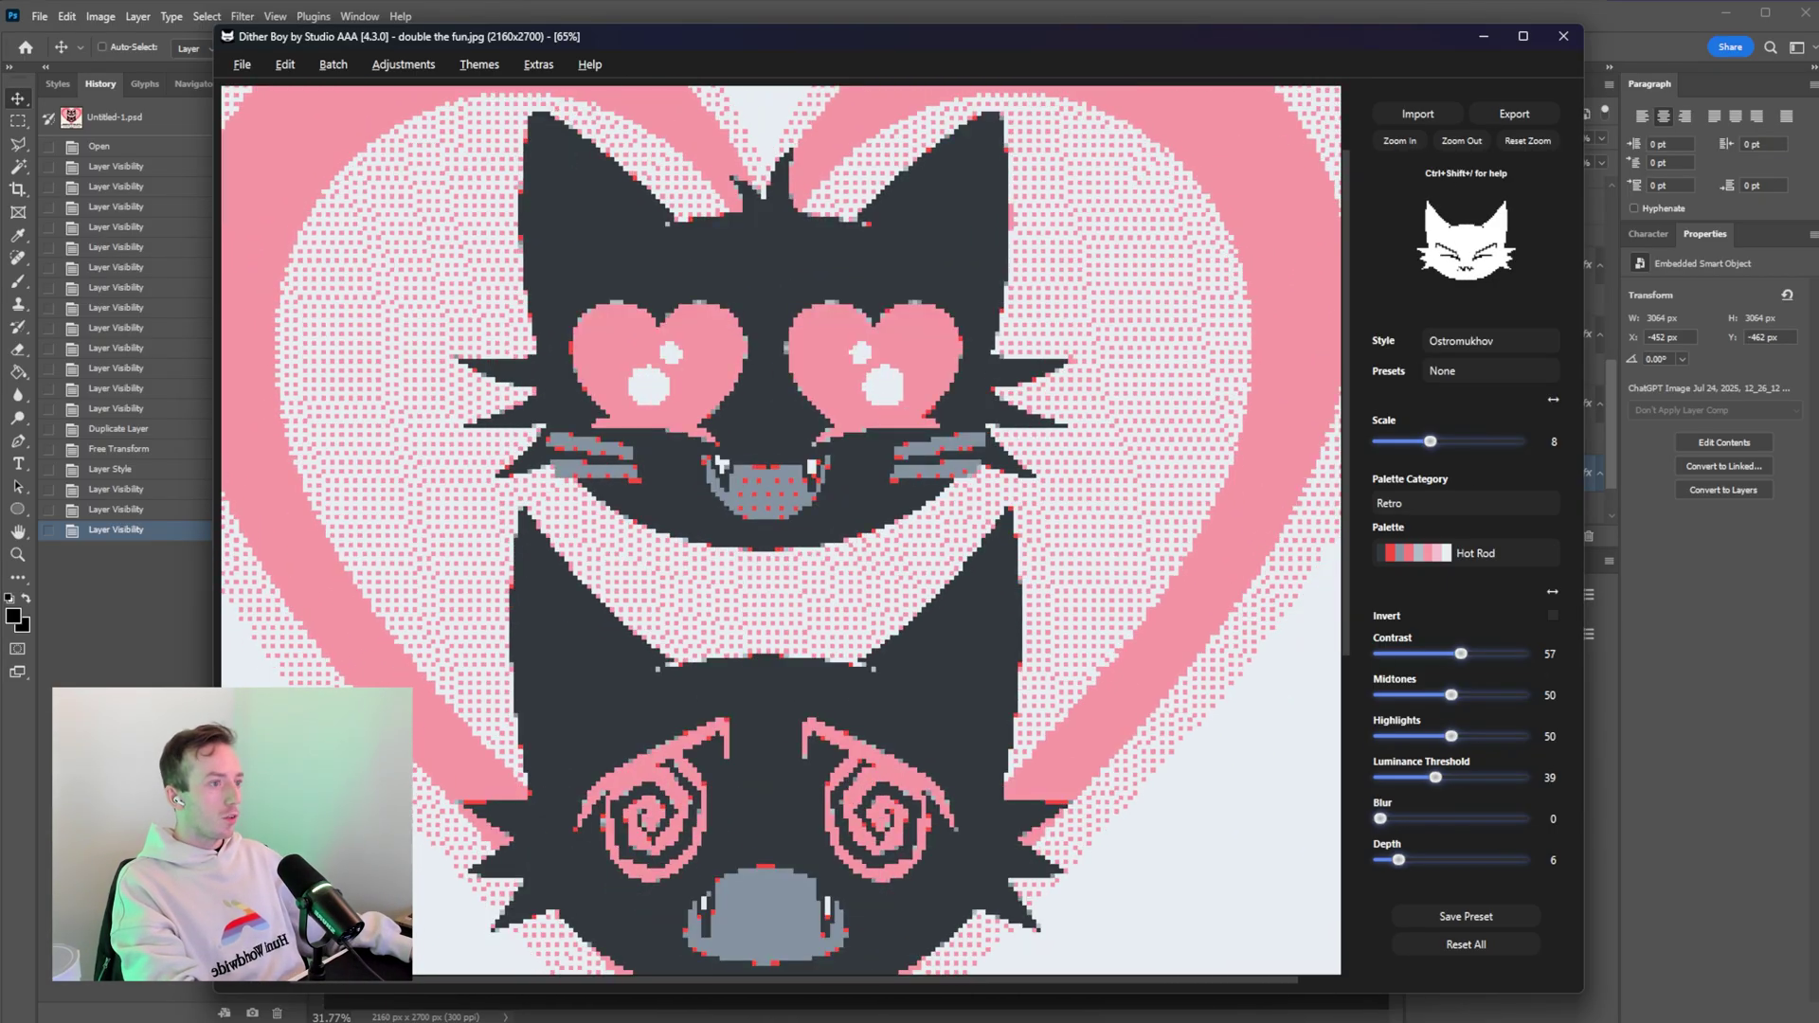
{"action": "left_click", "coordinate": [241, 65]}
{"action": "mouse_move", "coordinate": [256, 125]}
{"action": "left_click", "coordinate": [430, 163]}
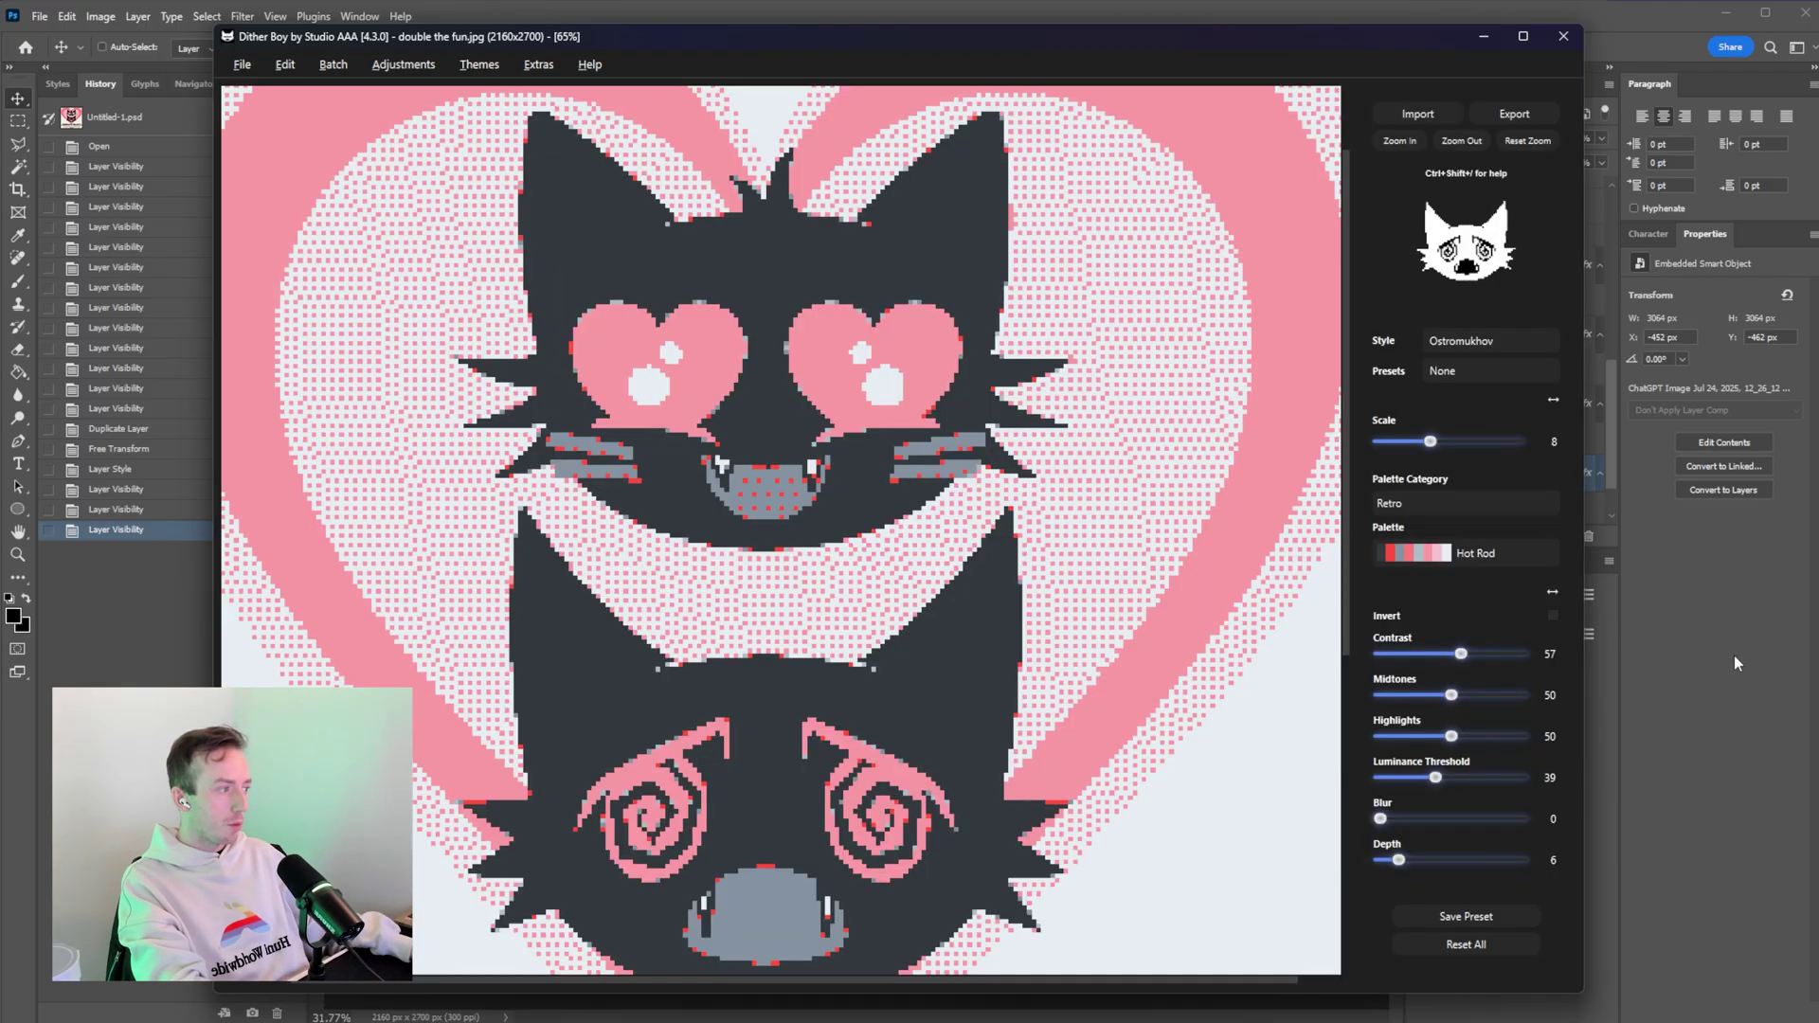
{"action": "key", "text": "ctrl+v"}
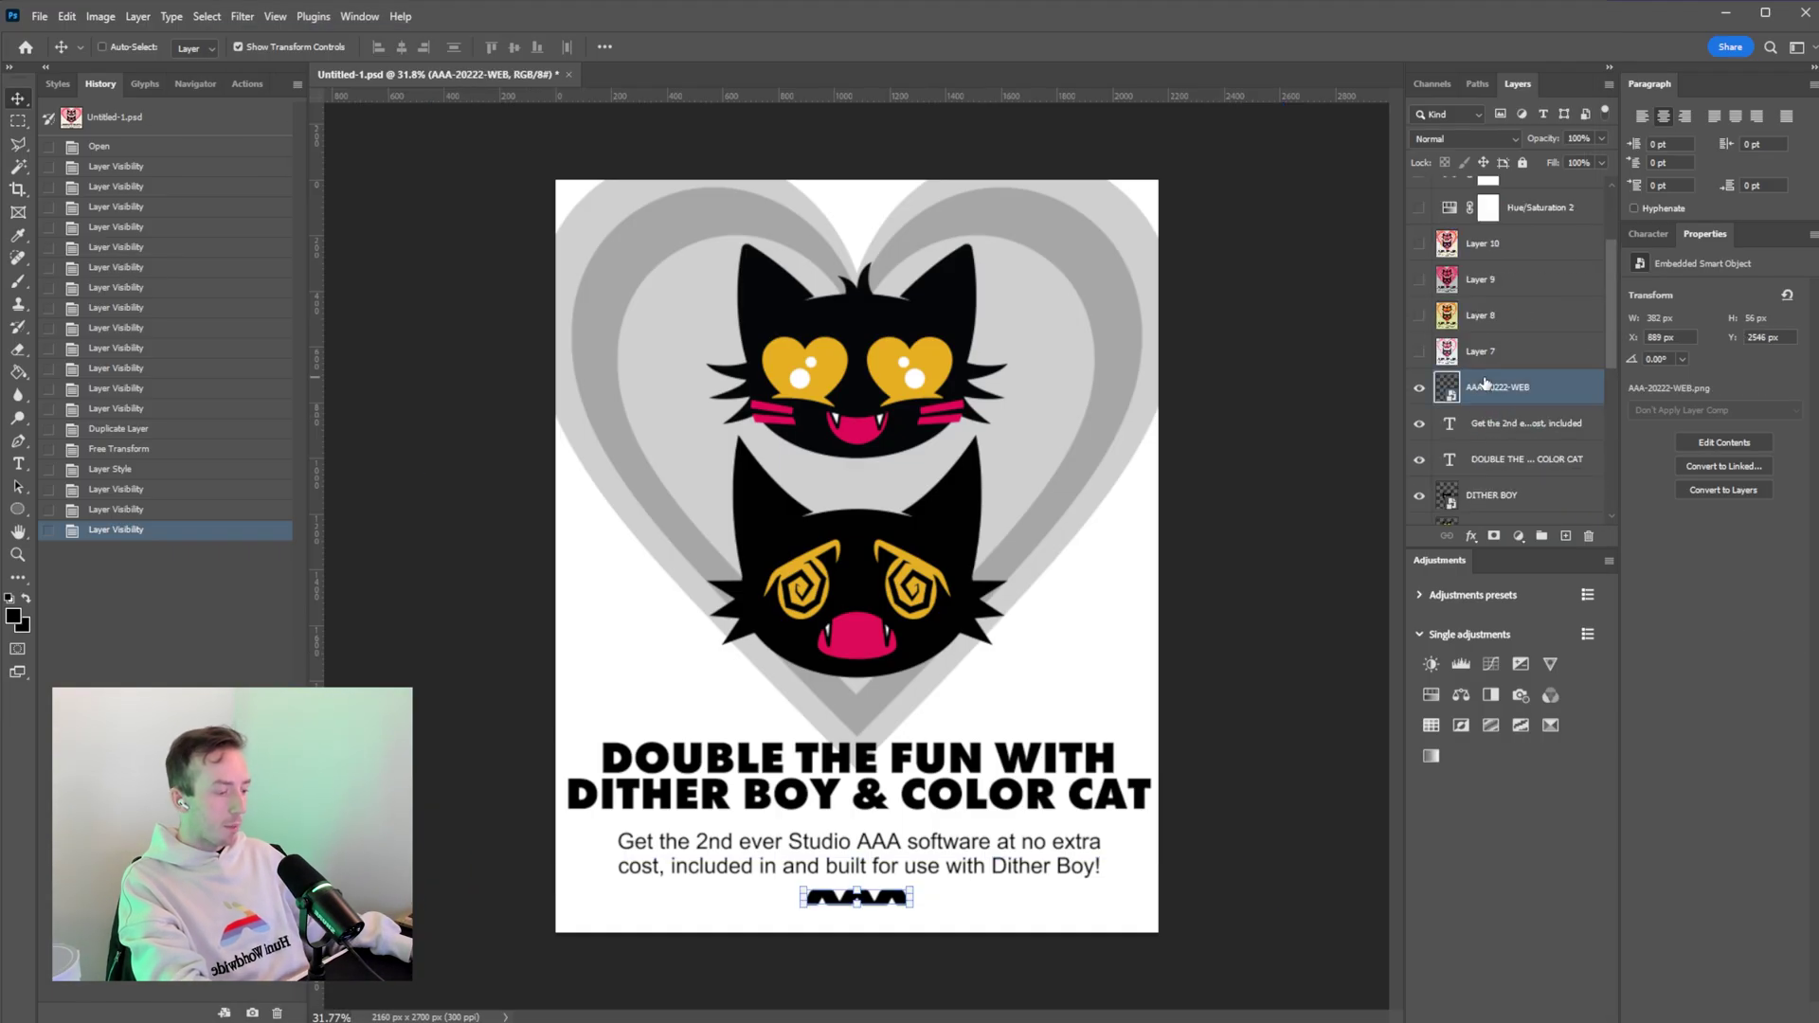
{"action": "left_click", "coordinate": [1514, 353]}
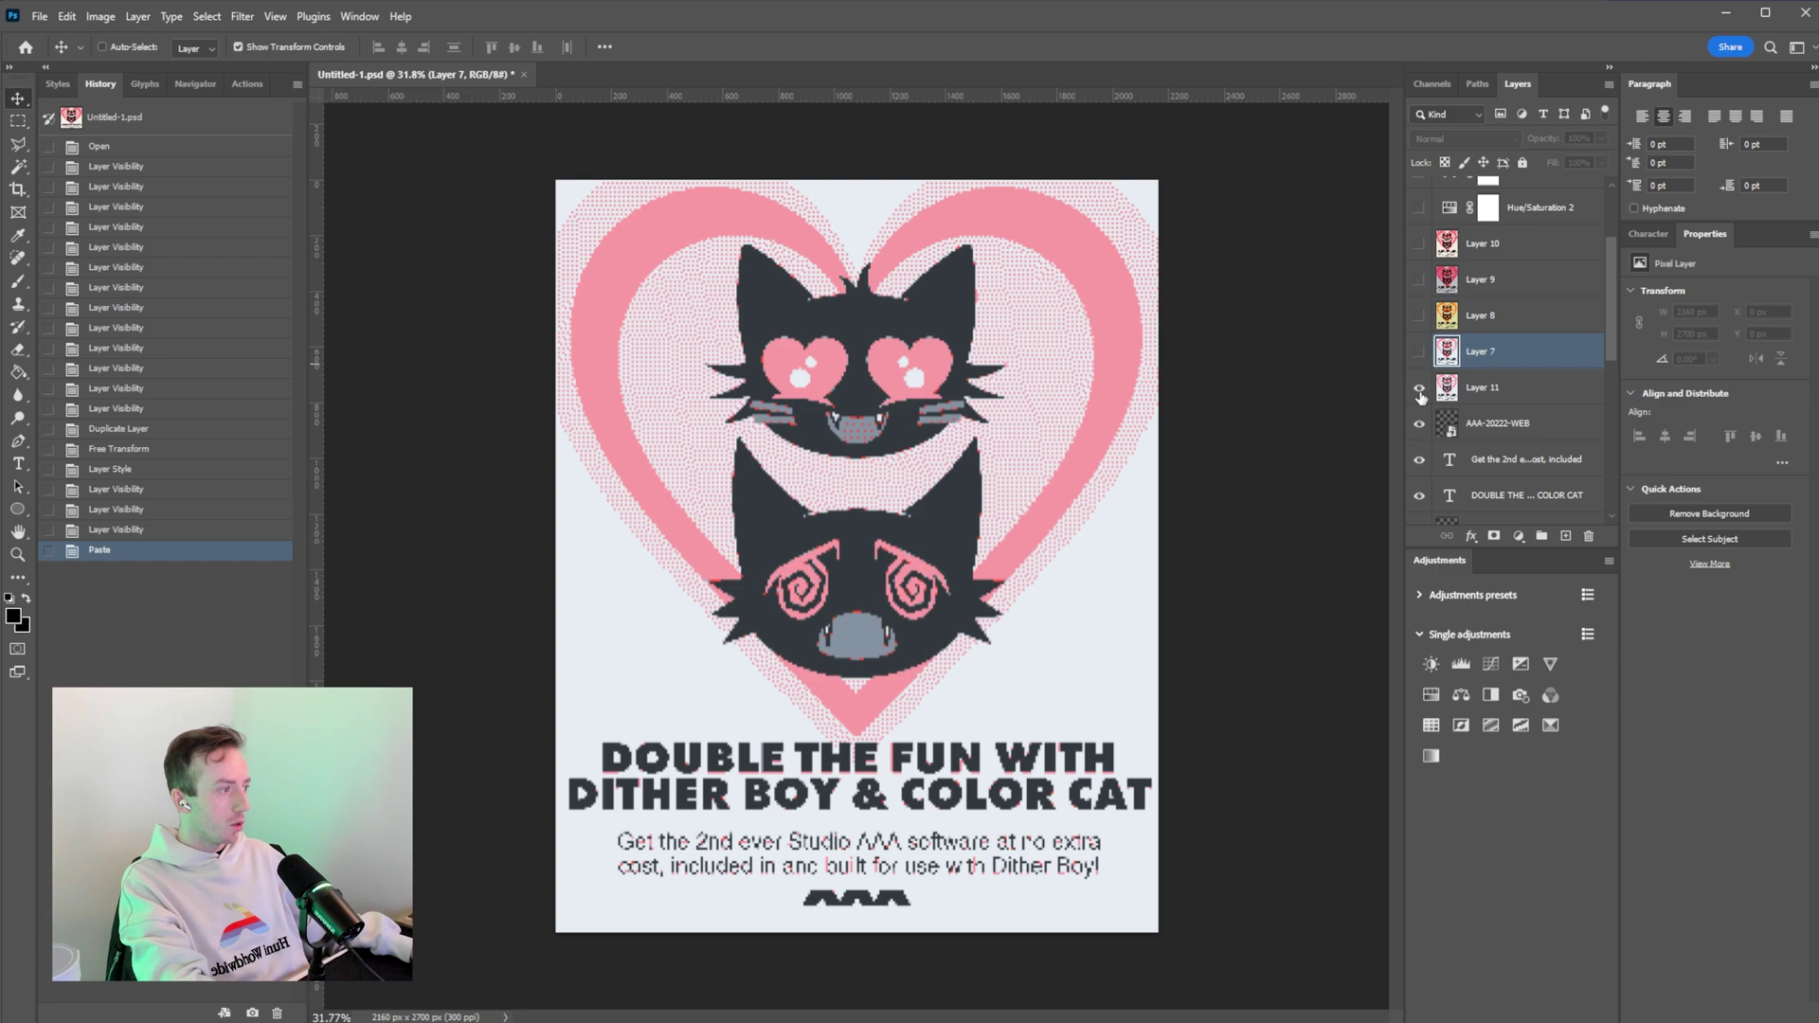
Toggle the visibility of Layers 11, 8, 9 and 10 one after another to compare the dithered poster versions.
{"action": "left_click", "coordinate": [1418, 388]}
{"action": "left_click", "coordinate": [1418, 388]}
{"action": "left_click", "coordinate": [1418, 388]}
{"action": "left_click", "coordinate": [1417, 315]}
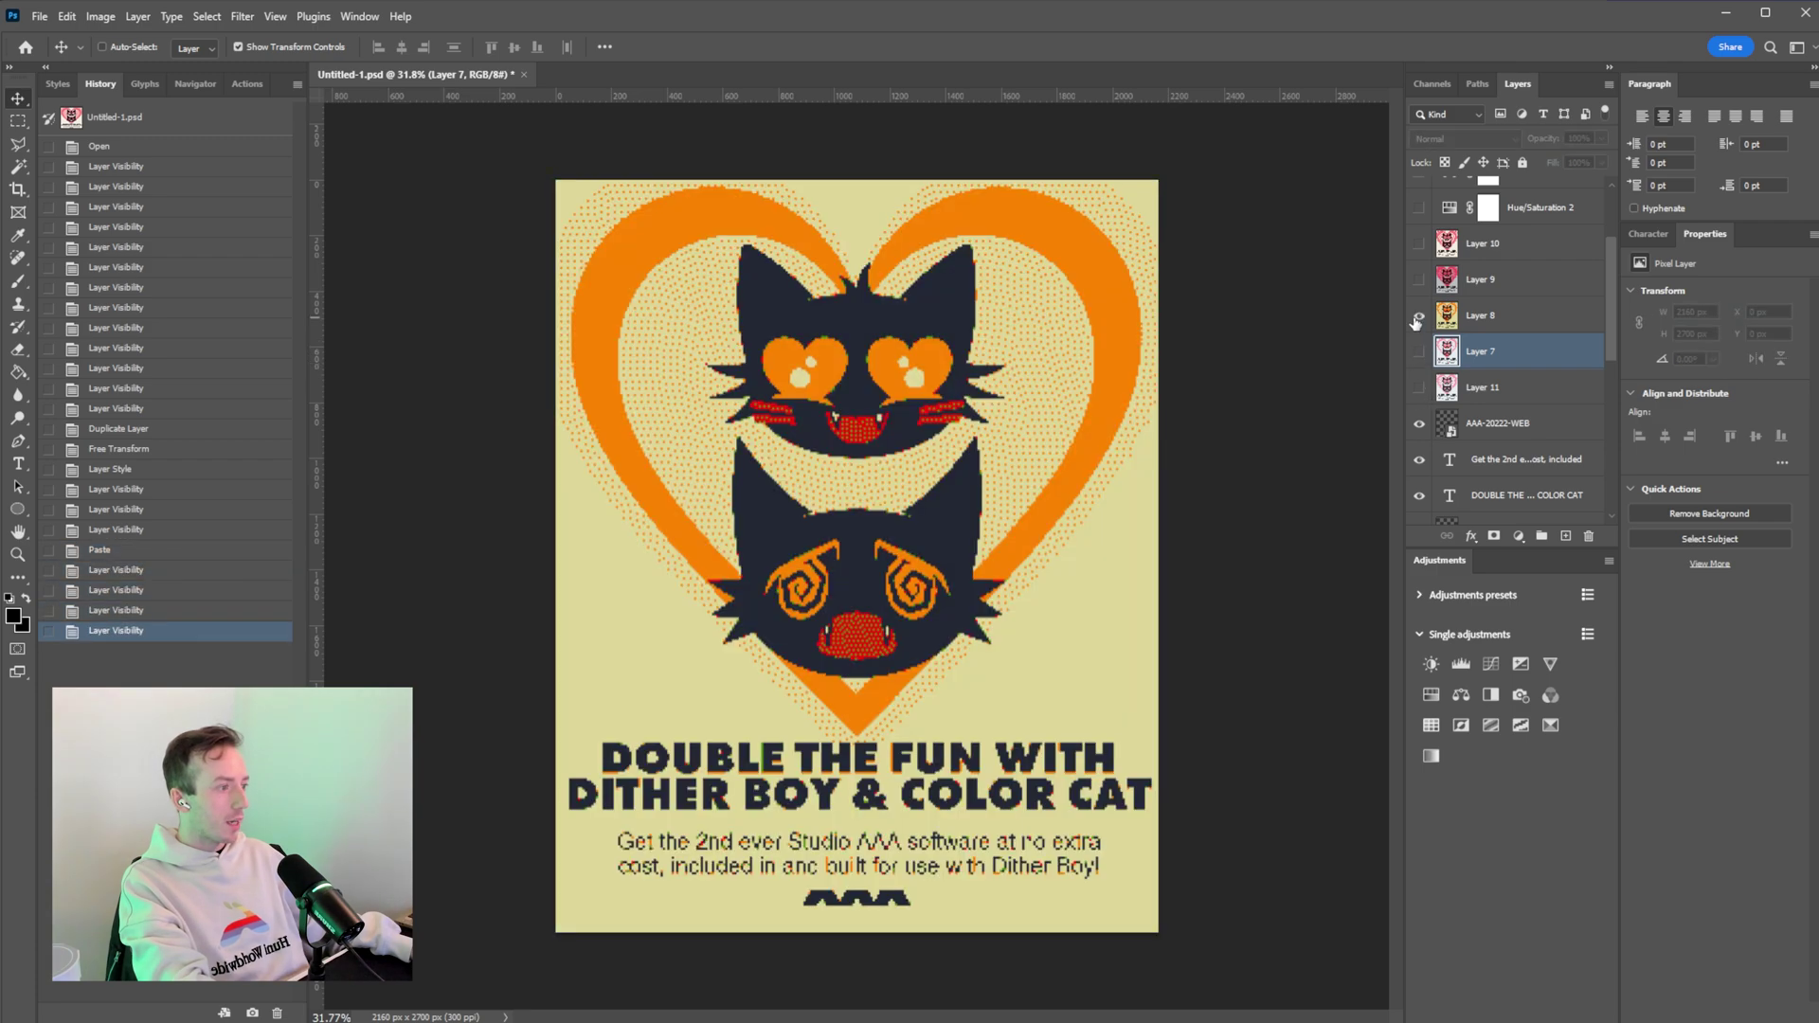
{"action": "left_click", "coordinate": [1418, 315]}
{"action": "left_click", "coordinate": [1417, 280]}
{"action": "left_click", "coordinate": [1418, 279]}
{"action": "left_click", "coordinate": [1418, 244]}
{"action": "left_click", "coordinate": [1418, 244]}
Delete the old dithered versions, Layer 10 through Layer 7, and show Layer 11.
{"action": "left_click", "coordinate": [1506, 244]}
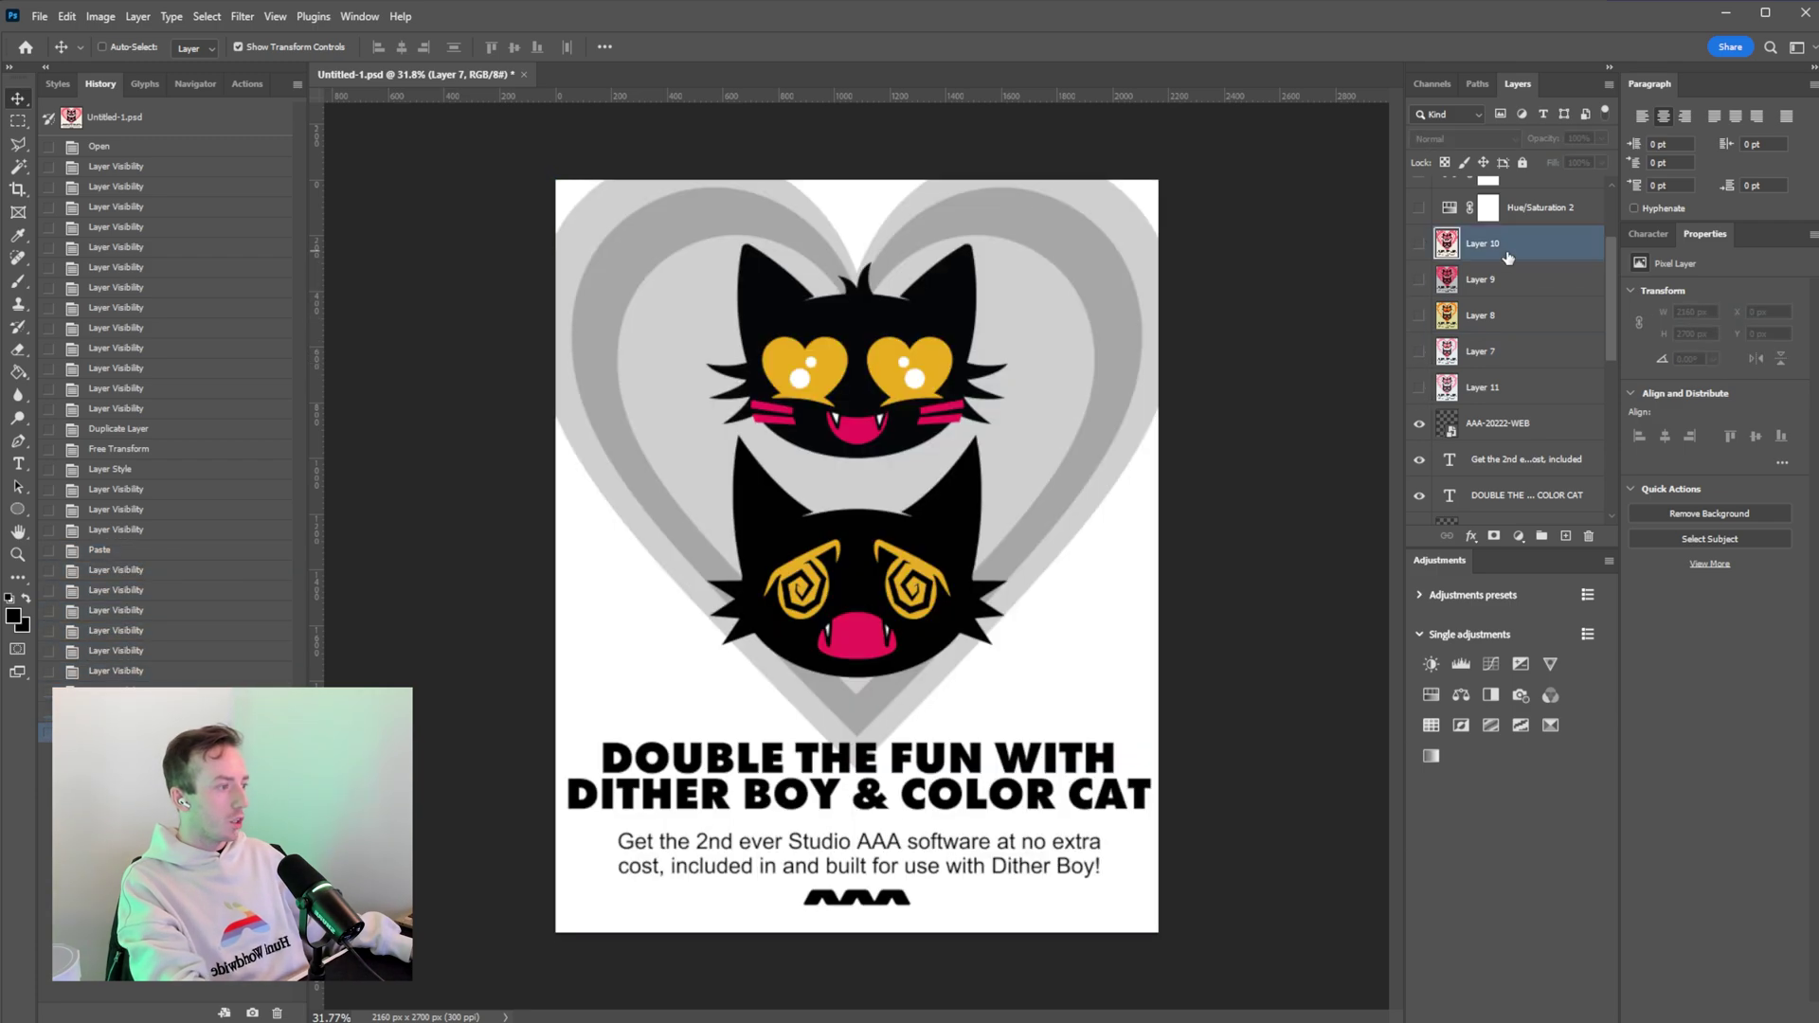
{"action": "left_click", "coordinate": [1516, 354], "text": "shift"}
{"action": "key", "text": "Delete"}
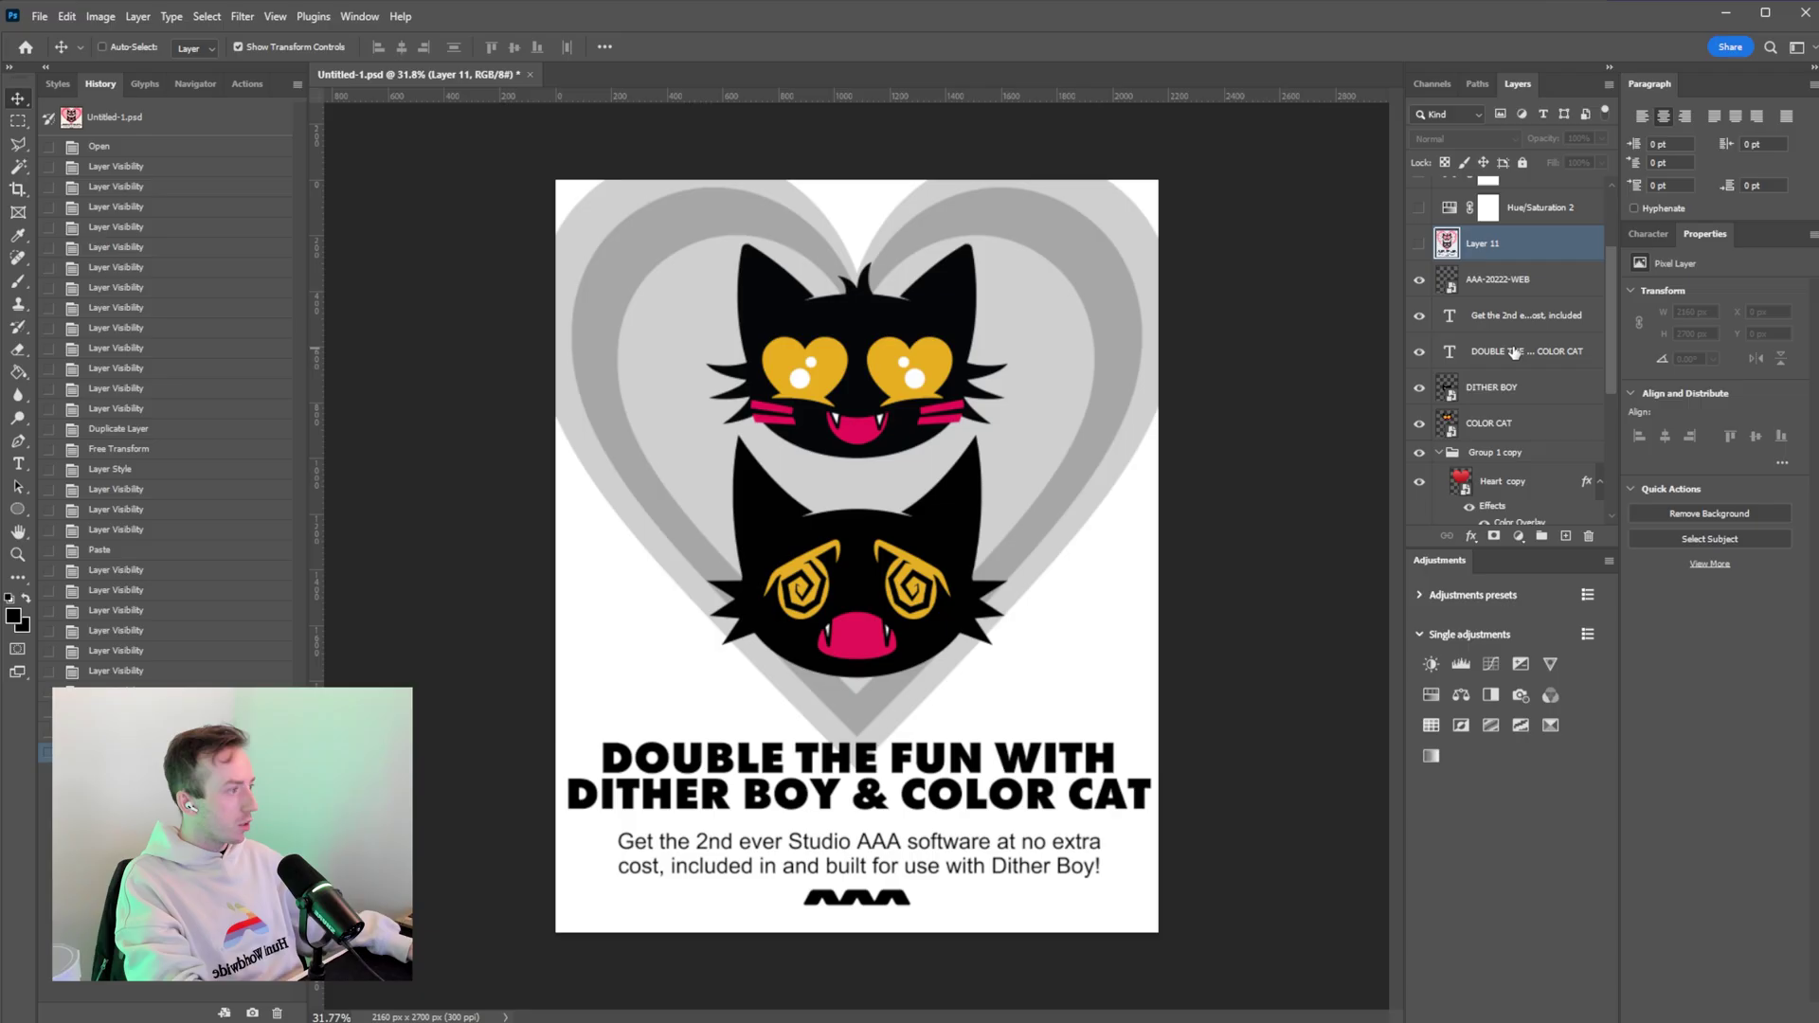
{"action": "scroll", "coordinate": [1515, 354], "scroll_direction": "up", "scroll_amount": 2}
{"action": "left_click", "coordinate": [1418, 374]}
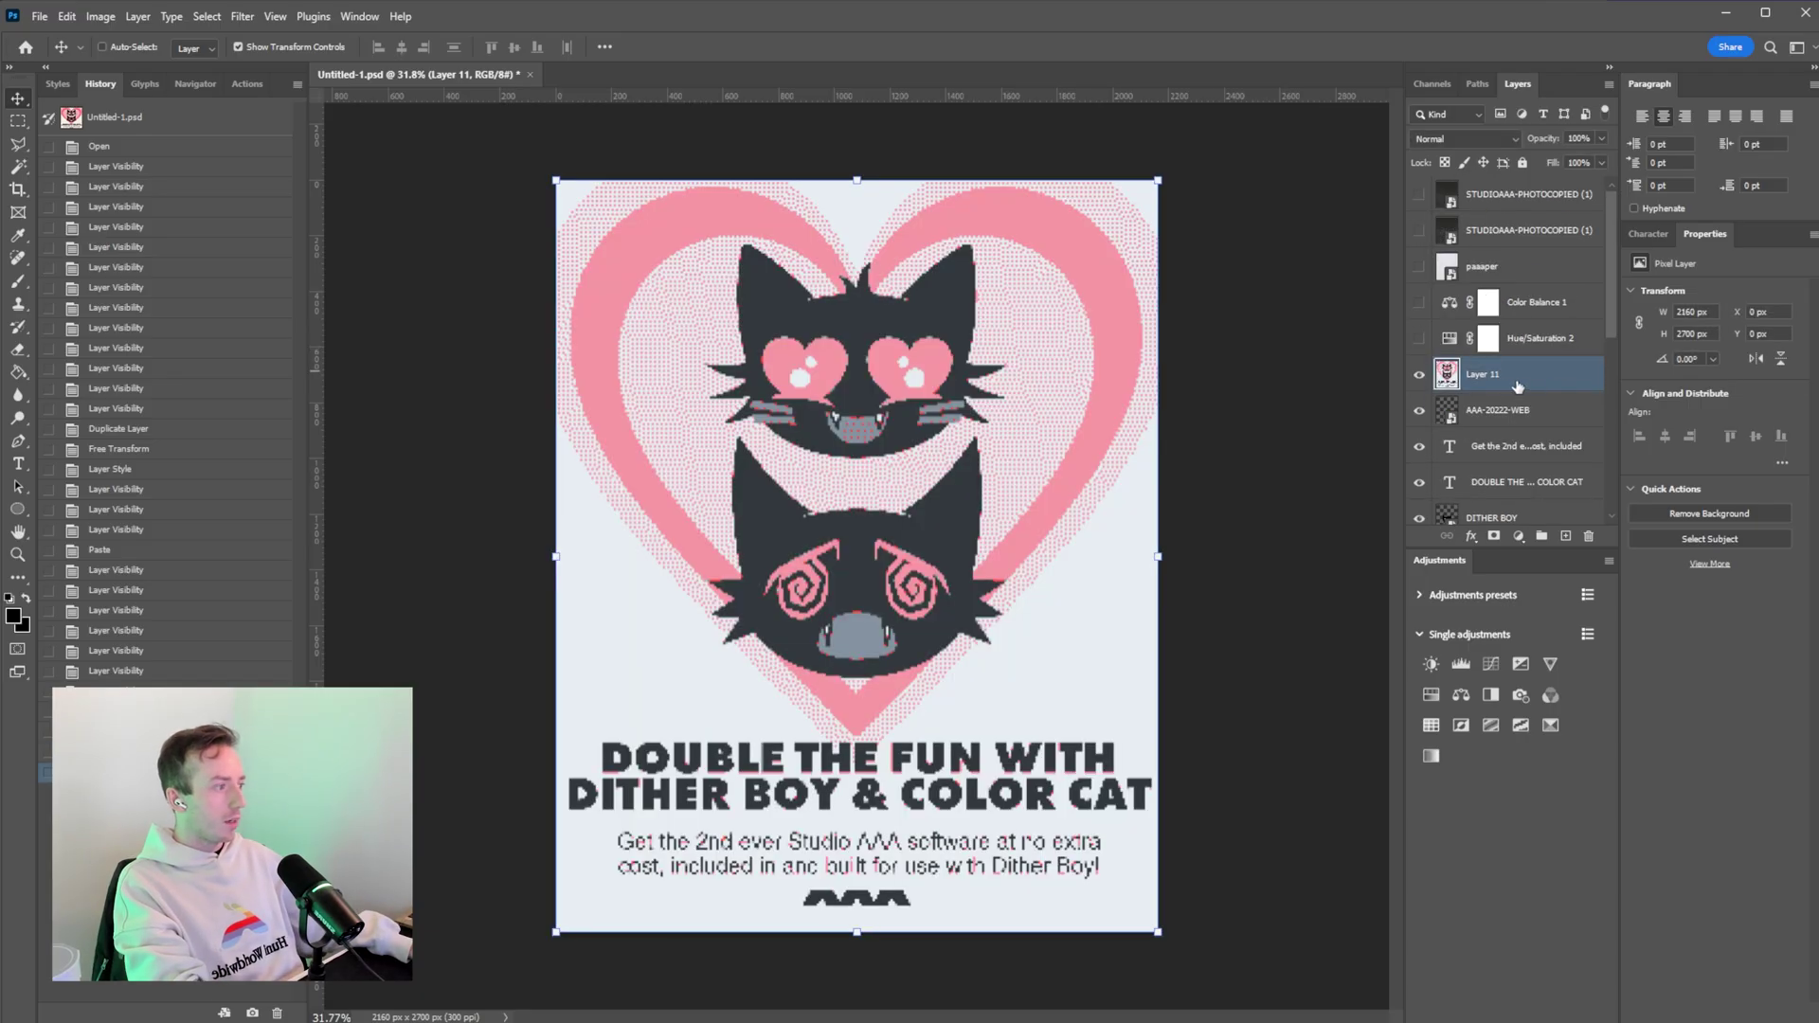
Switch to Dither Boy, change the dither style to Checkers - Small and set the depth to 5.
{"action": "key", "text": "alt+Tab"}
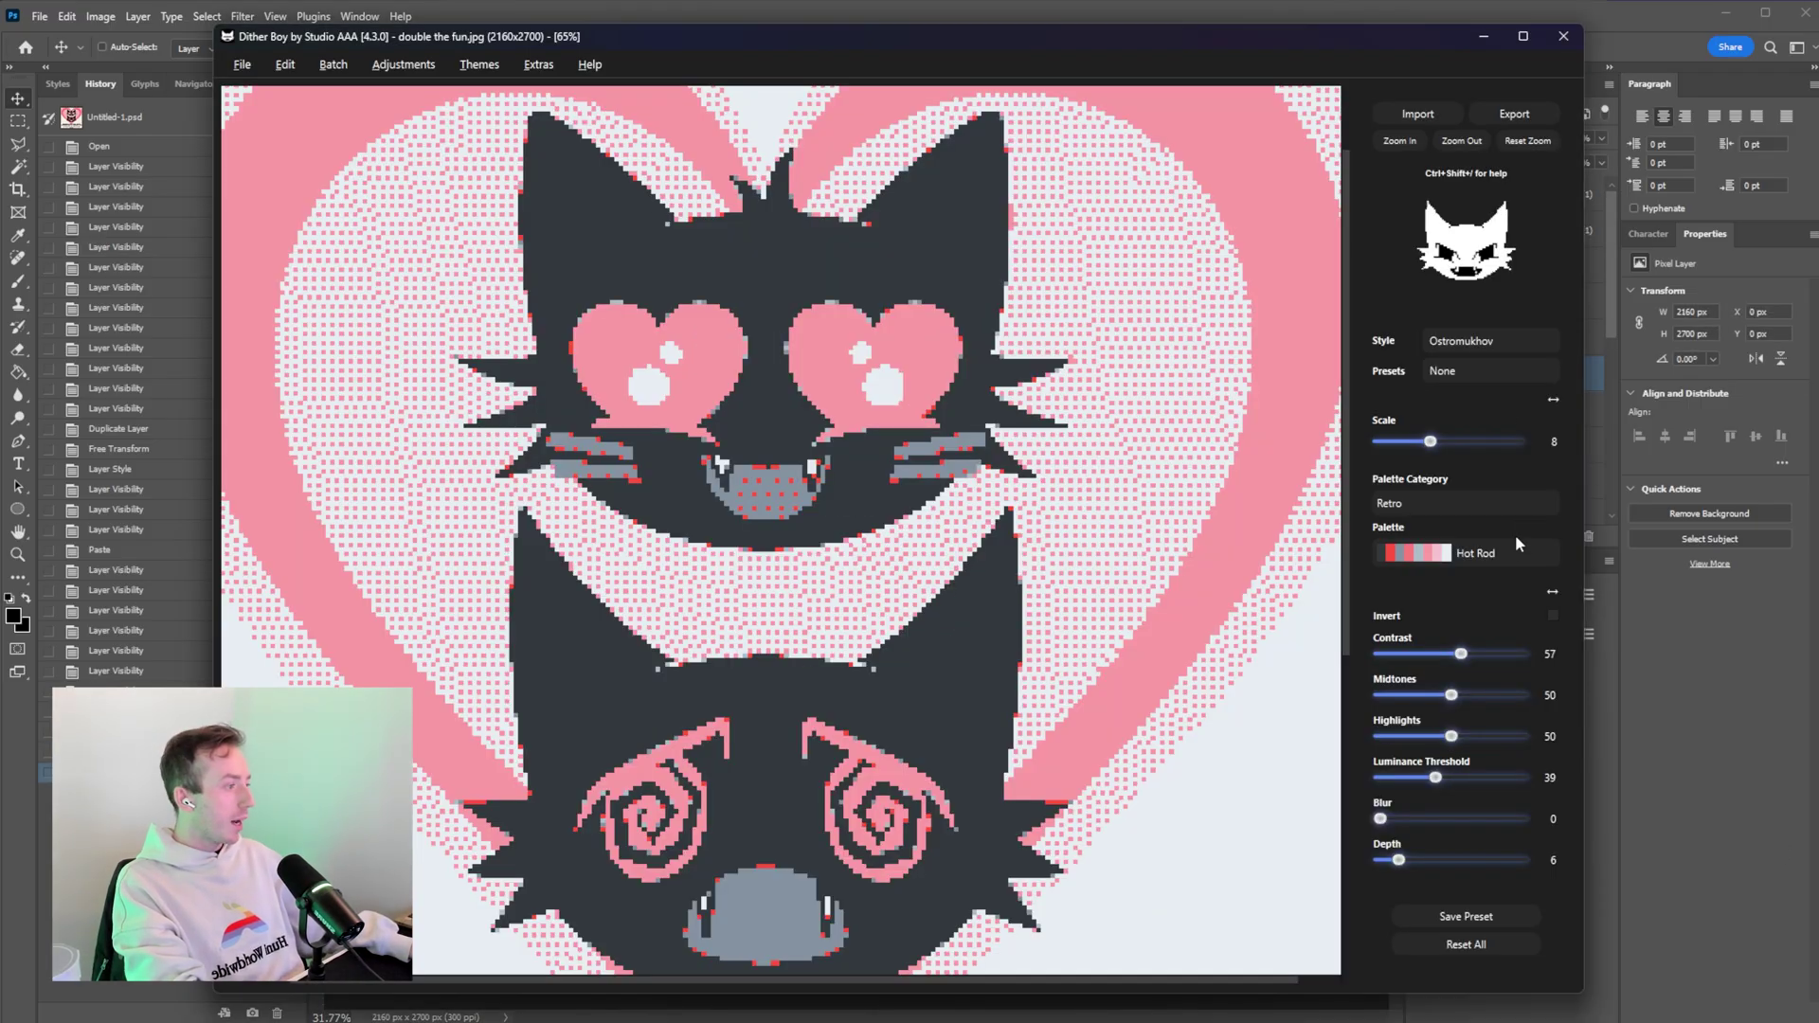
{"action": "left_click", "coordinate": [1475, 347]}
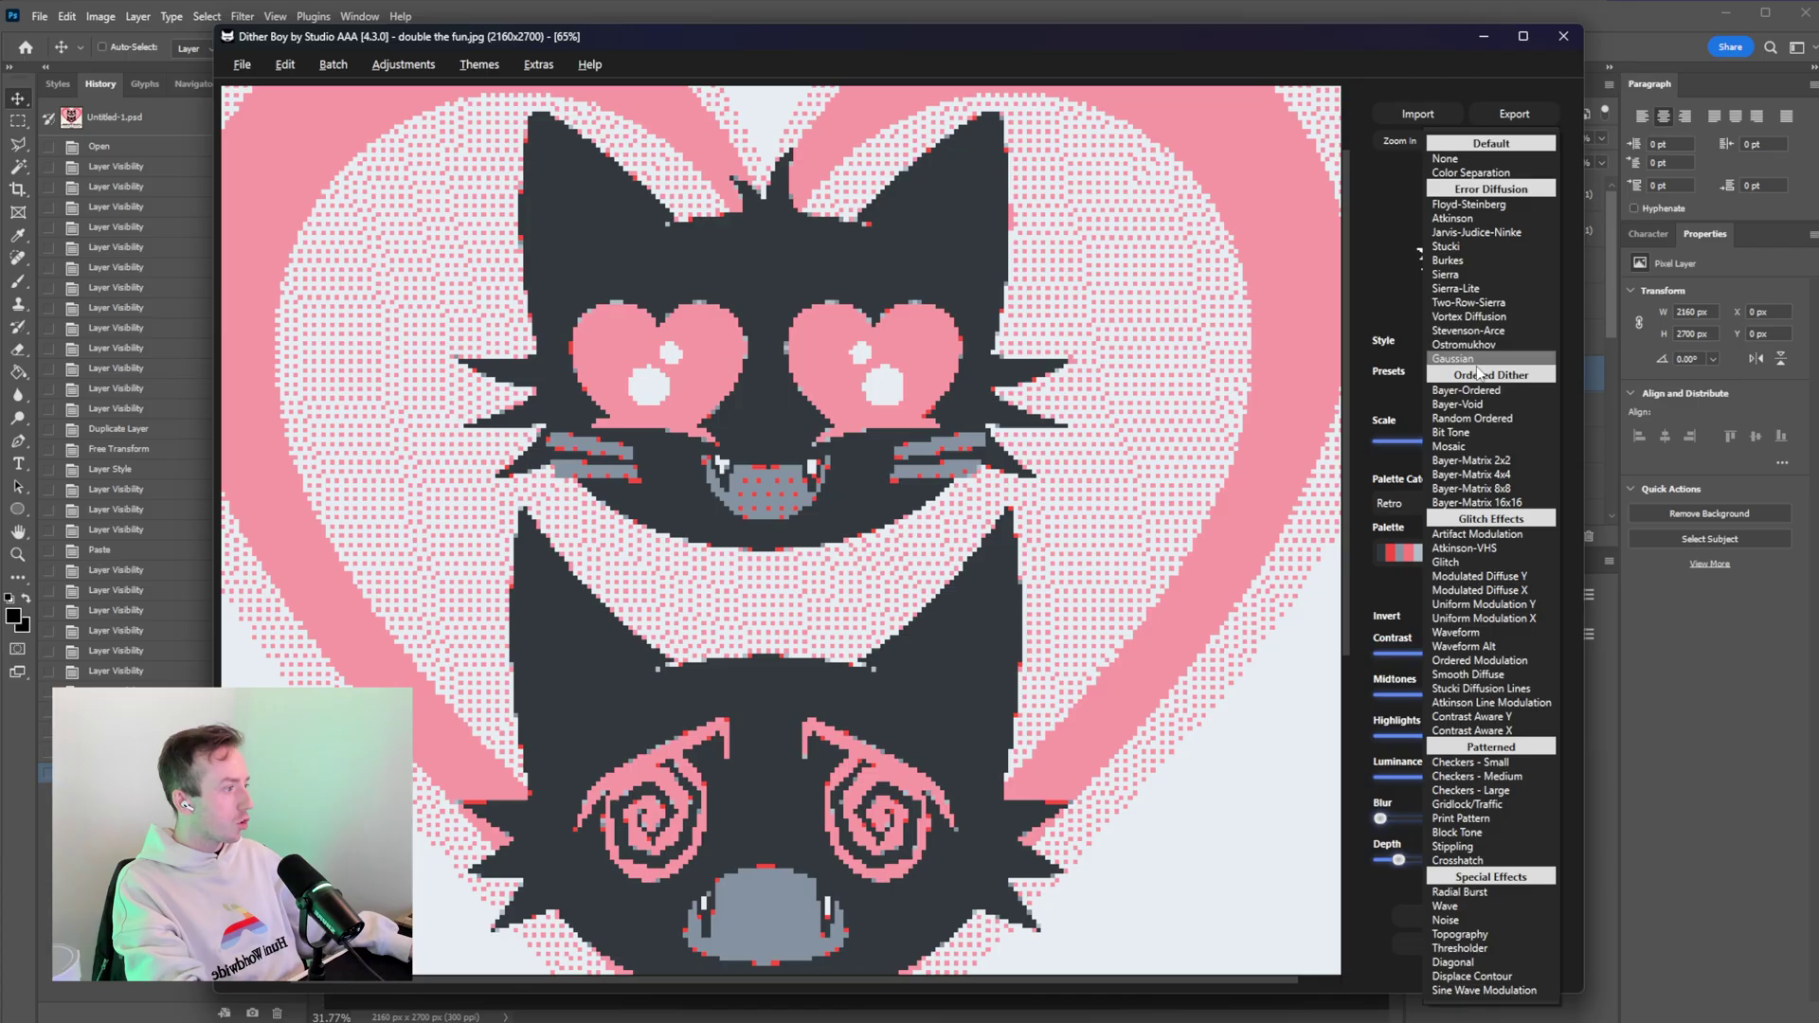
{"action": "left_click", "coordinate": [1497, 549]}
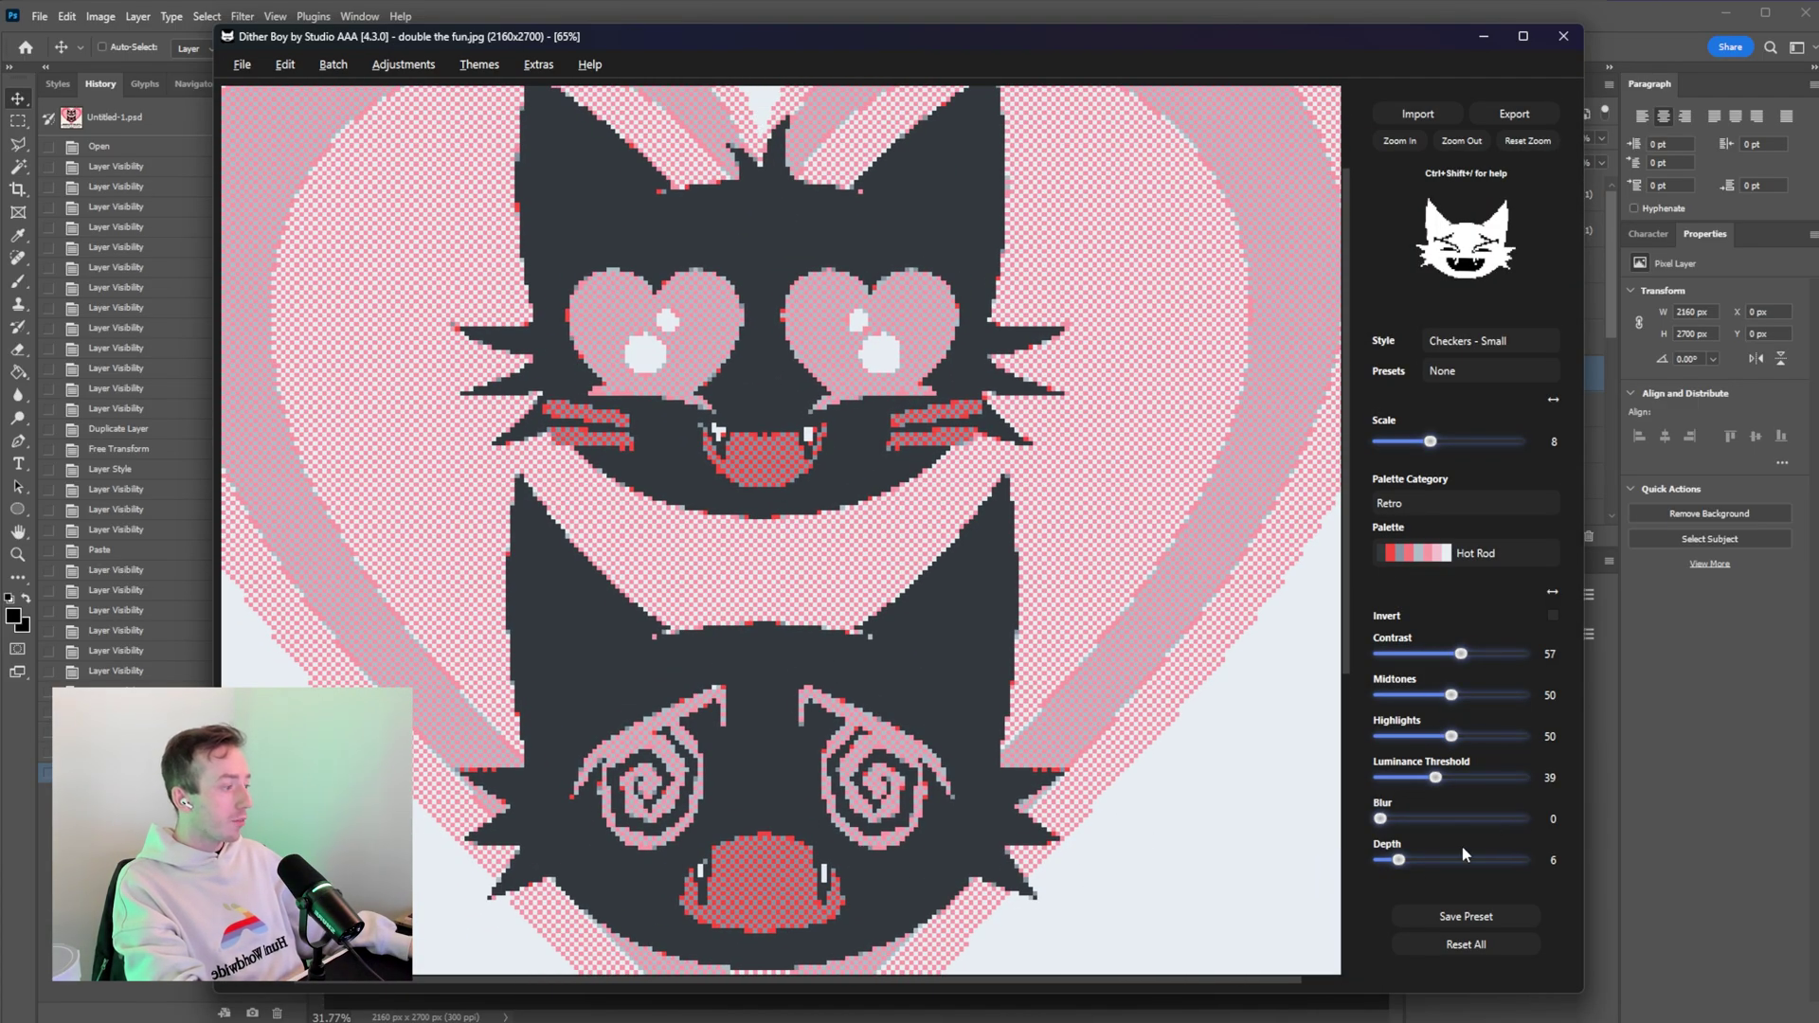
{"action": "left_click_drag", "start_coordinate": [1403, 863], "coordinate": [1395, 860]}
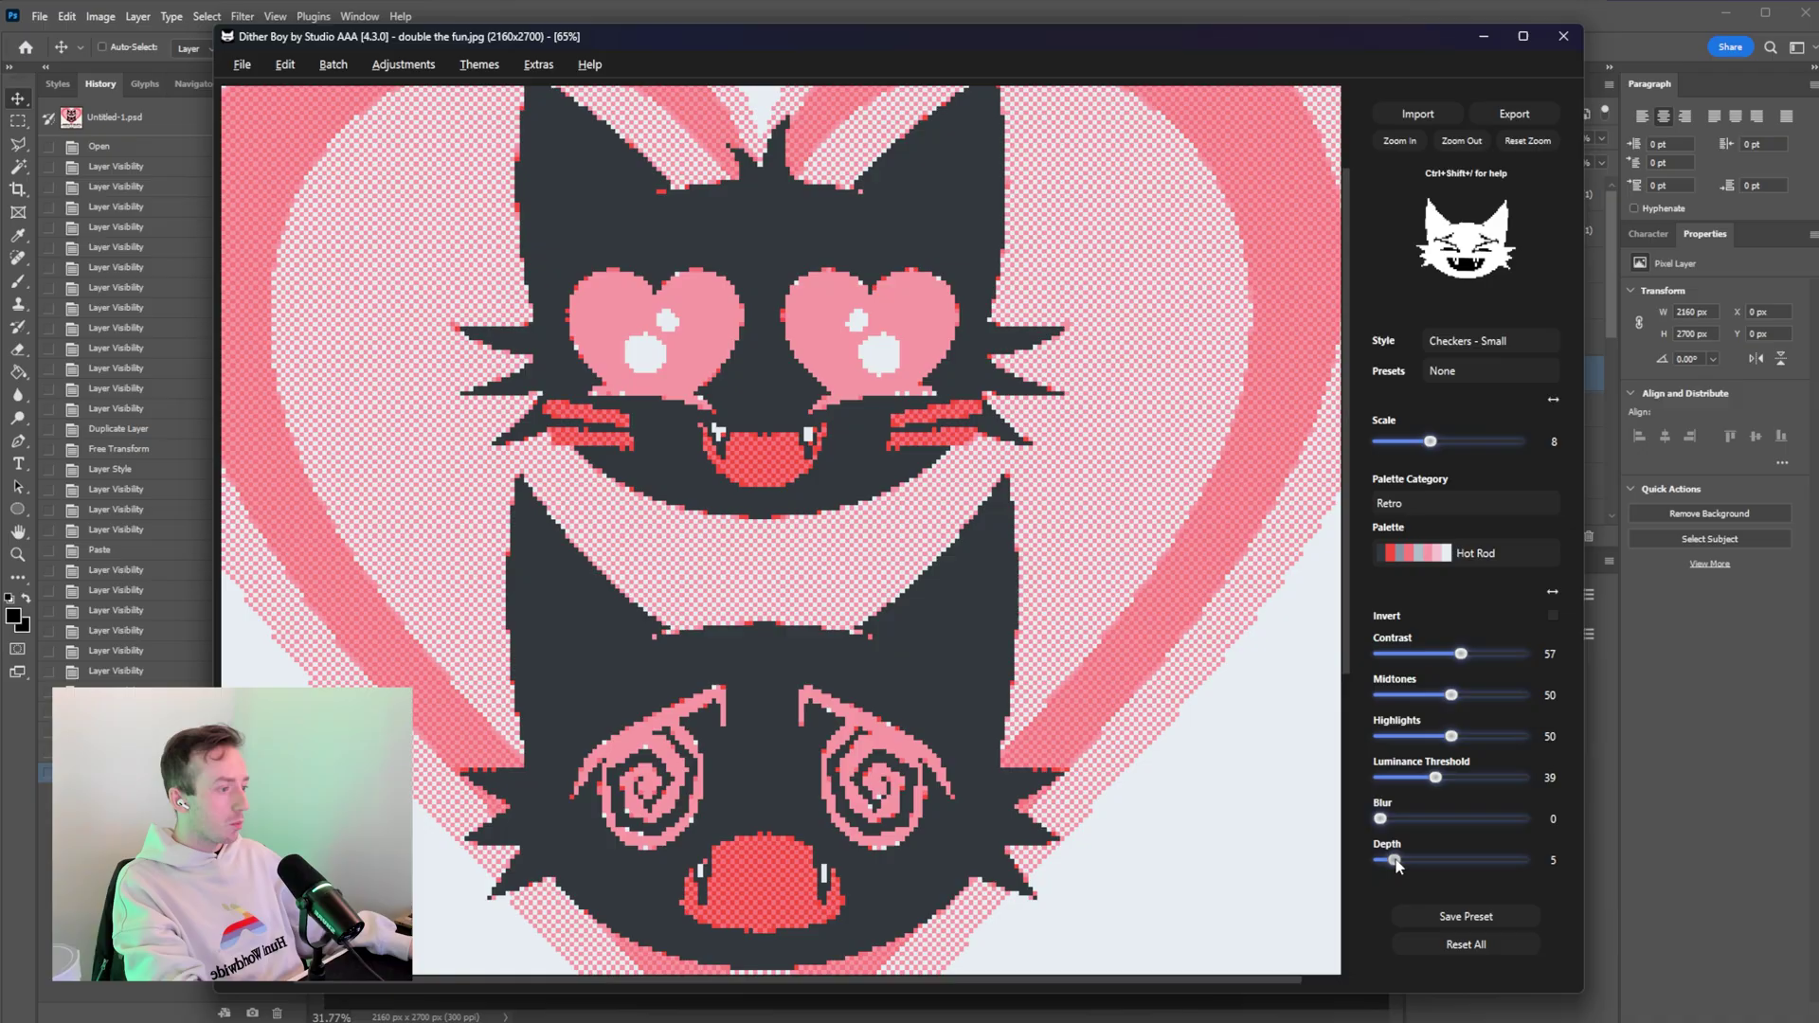
{"action": "left_click_drag", "start_coordinate": [1094, 508], "coordinate": [1253, 813]}
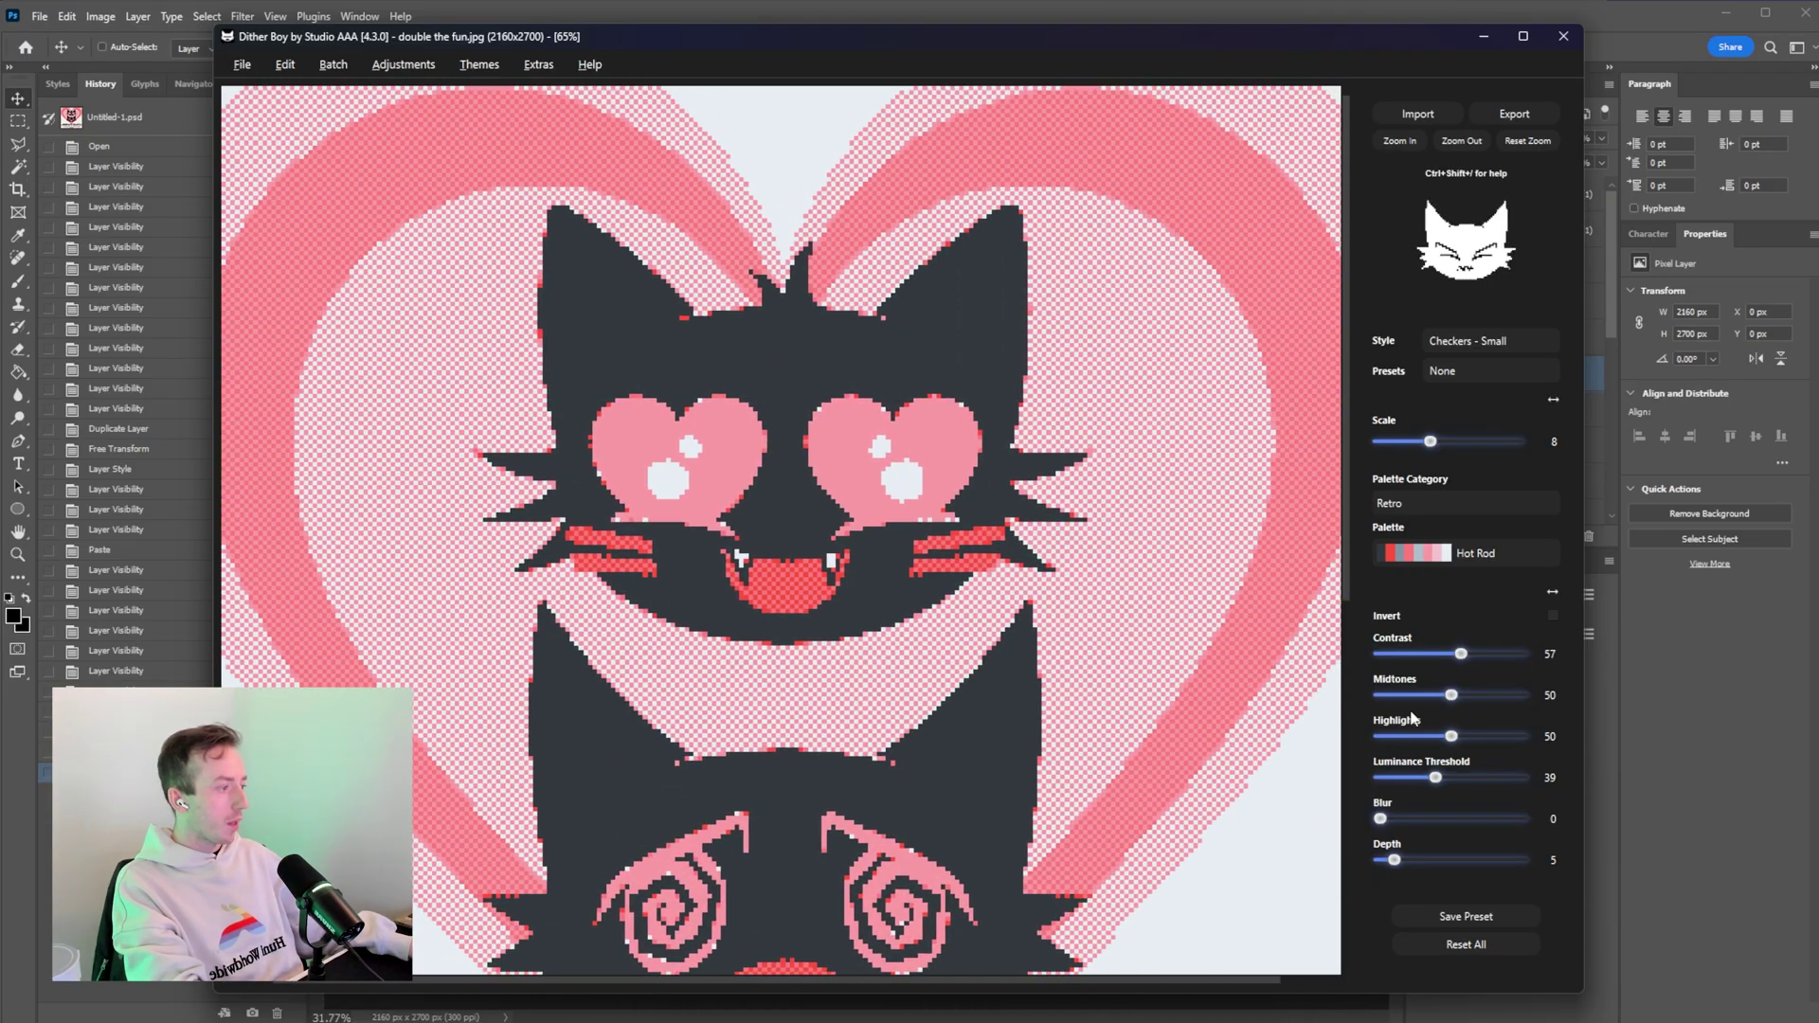
Set the dither scale to 13 and copy the checkered poster to the clipboard.
{"action": "left_click_drag", "start_coordinate": [1430, 442], "coordinate": [1445, 441]}
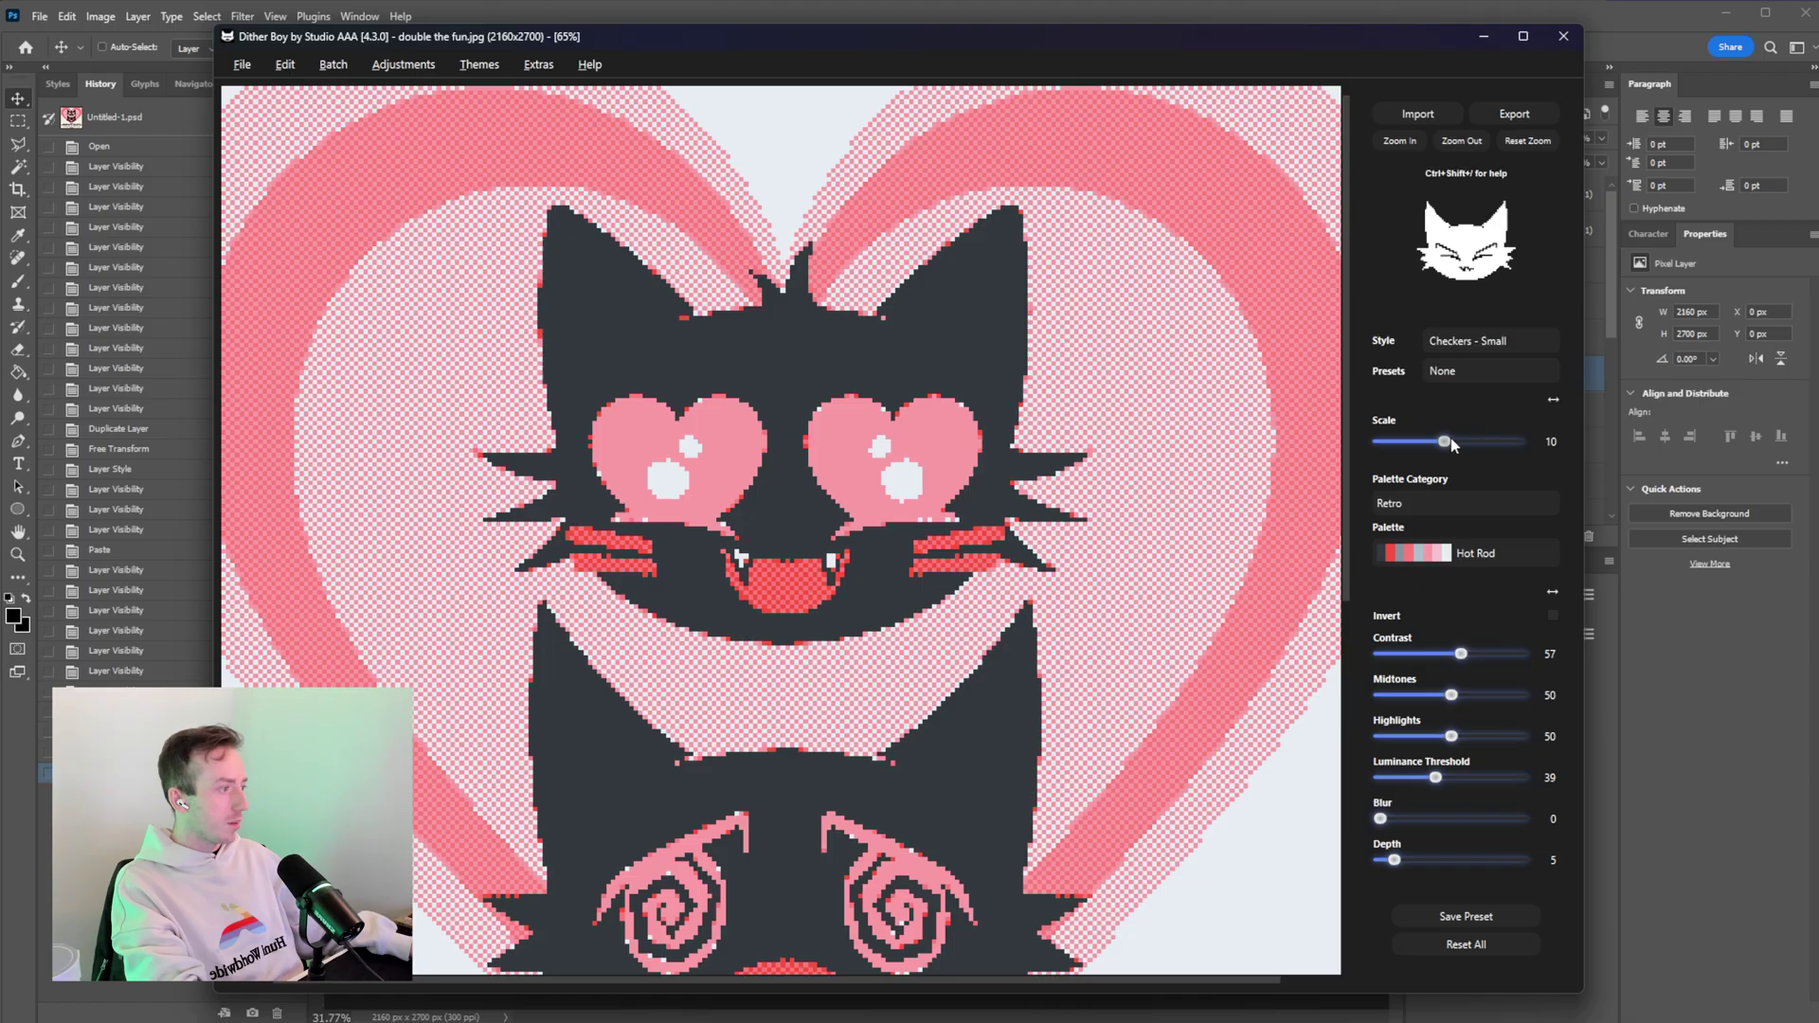
{"action": "left_click", "coordinate": [1467, 441]}
{"action": "scroll", "coordinate": [994, 616], "scroll_direction": "down", "scroll_amount": 3}
{"action": "left_click_drag", "start_coordinate": [888, 807], "coordinate": [915, 883]}
{"action": "left_click", "coordinate": [1462, 140]}
{"action": "left_click", "coordinate": [242, 64]}
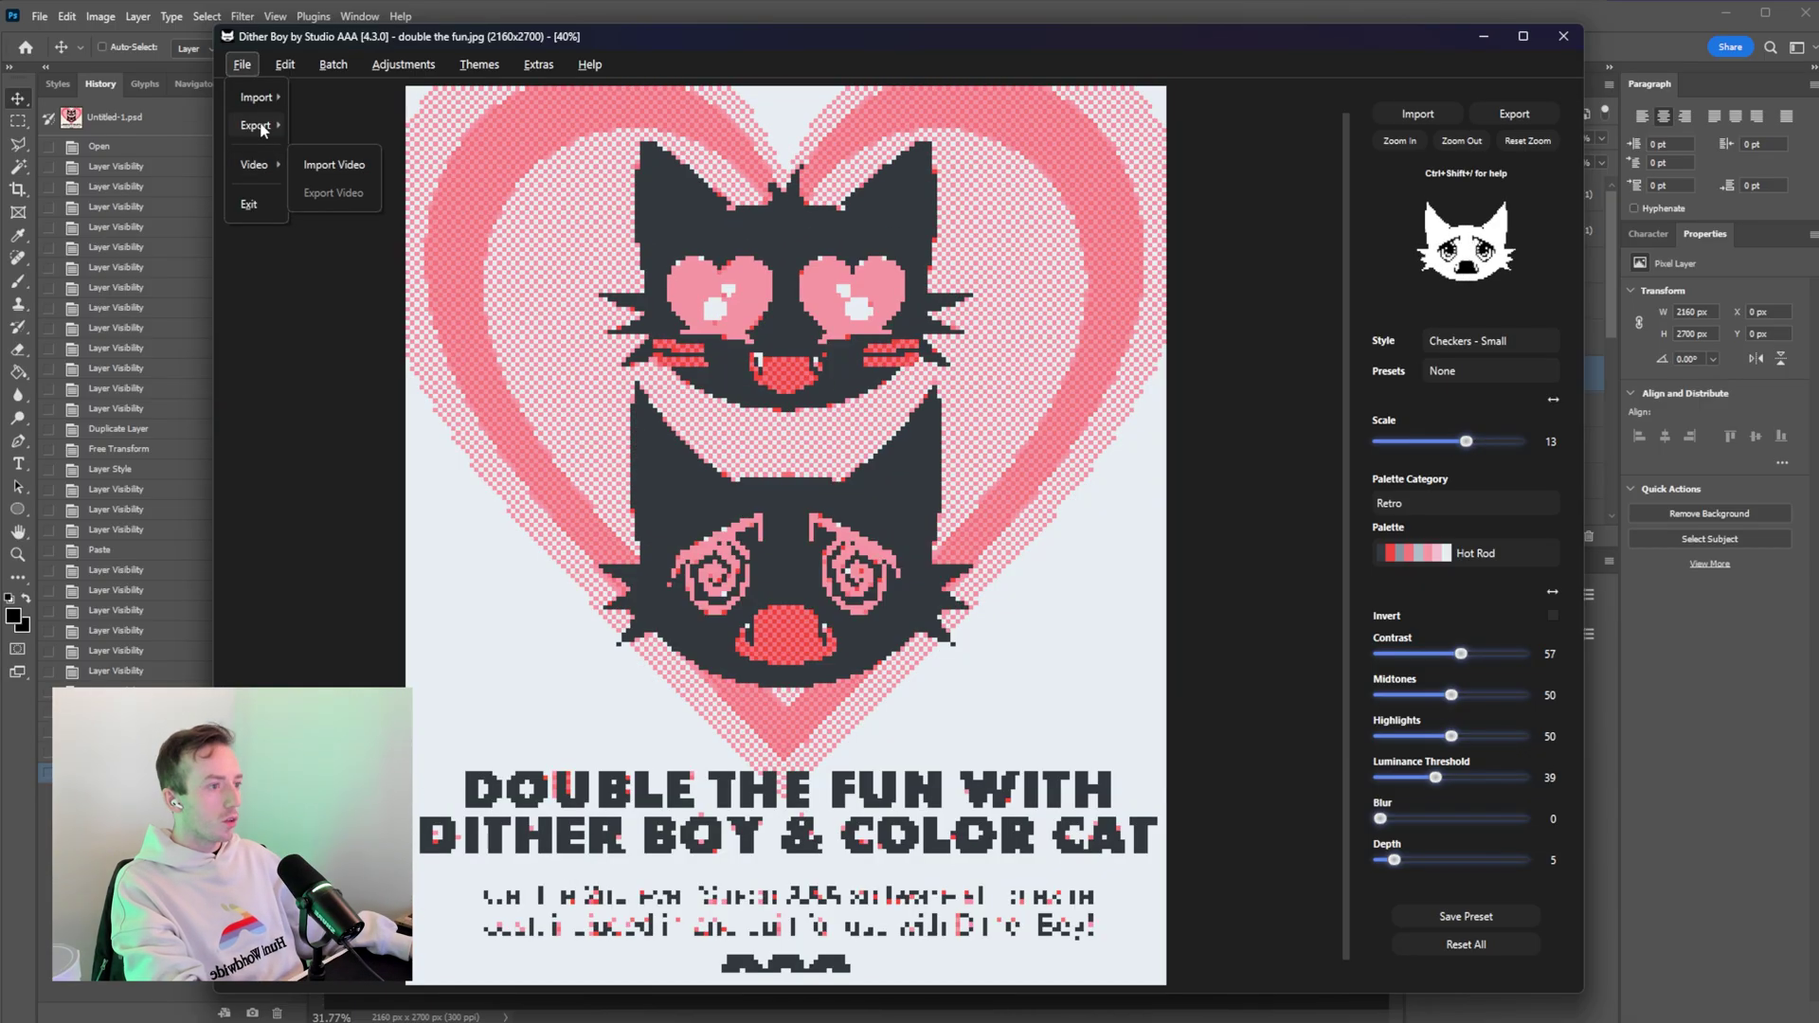
{"action": "mouse_move", "coordinate": [256, 128]}
{"action": "left_click", "coordinate": [361, 145]}
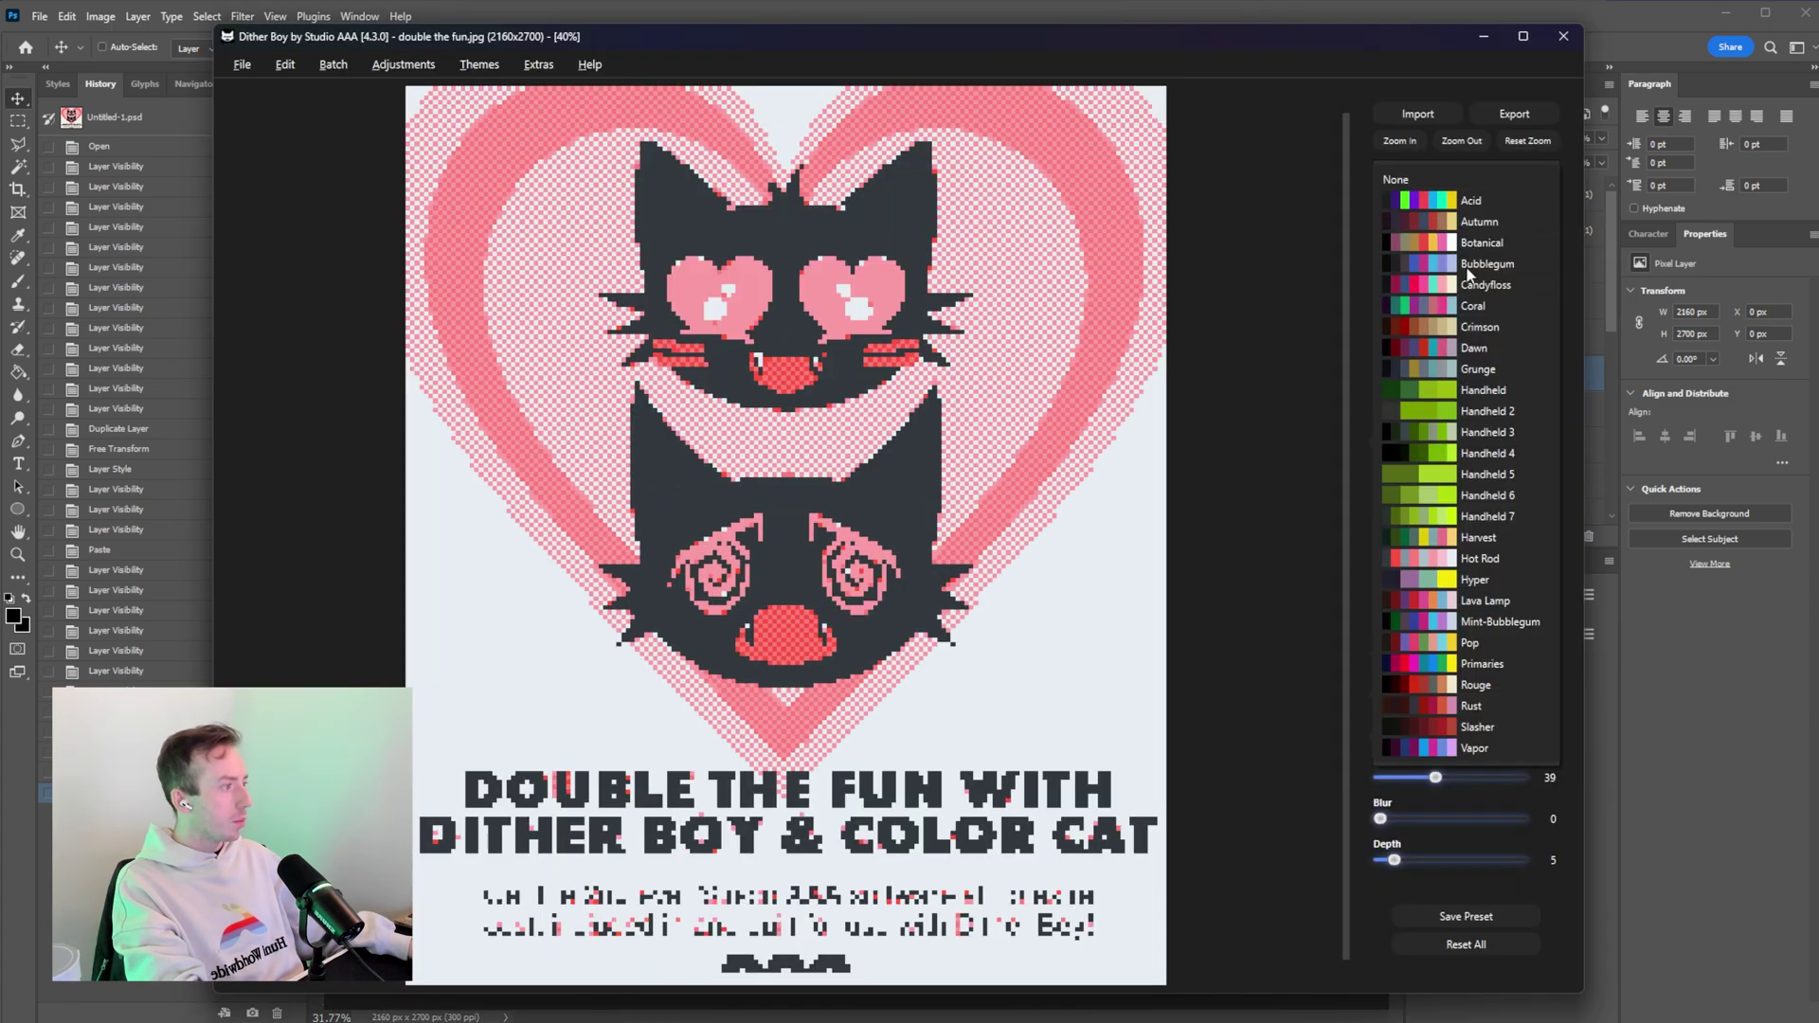
Recolour the poster with the Candyfloss palette, trying Contrast Aware Y at contrast 49, and Waveform at scale 8 with wave density 9.
{"action": "left_click", "coordinate": [1470, 285]}
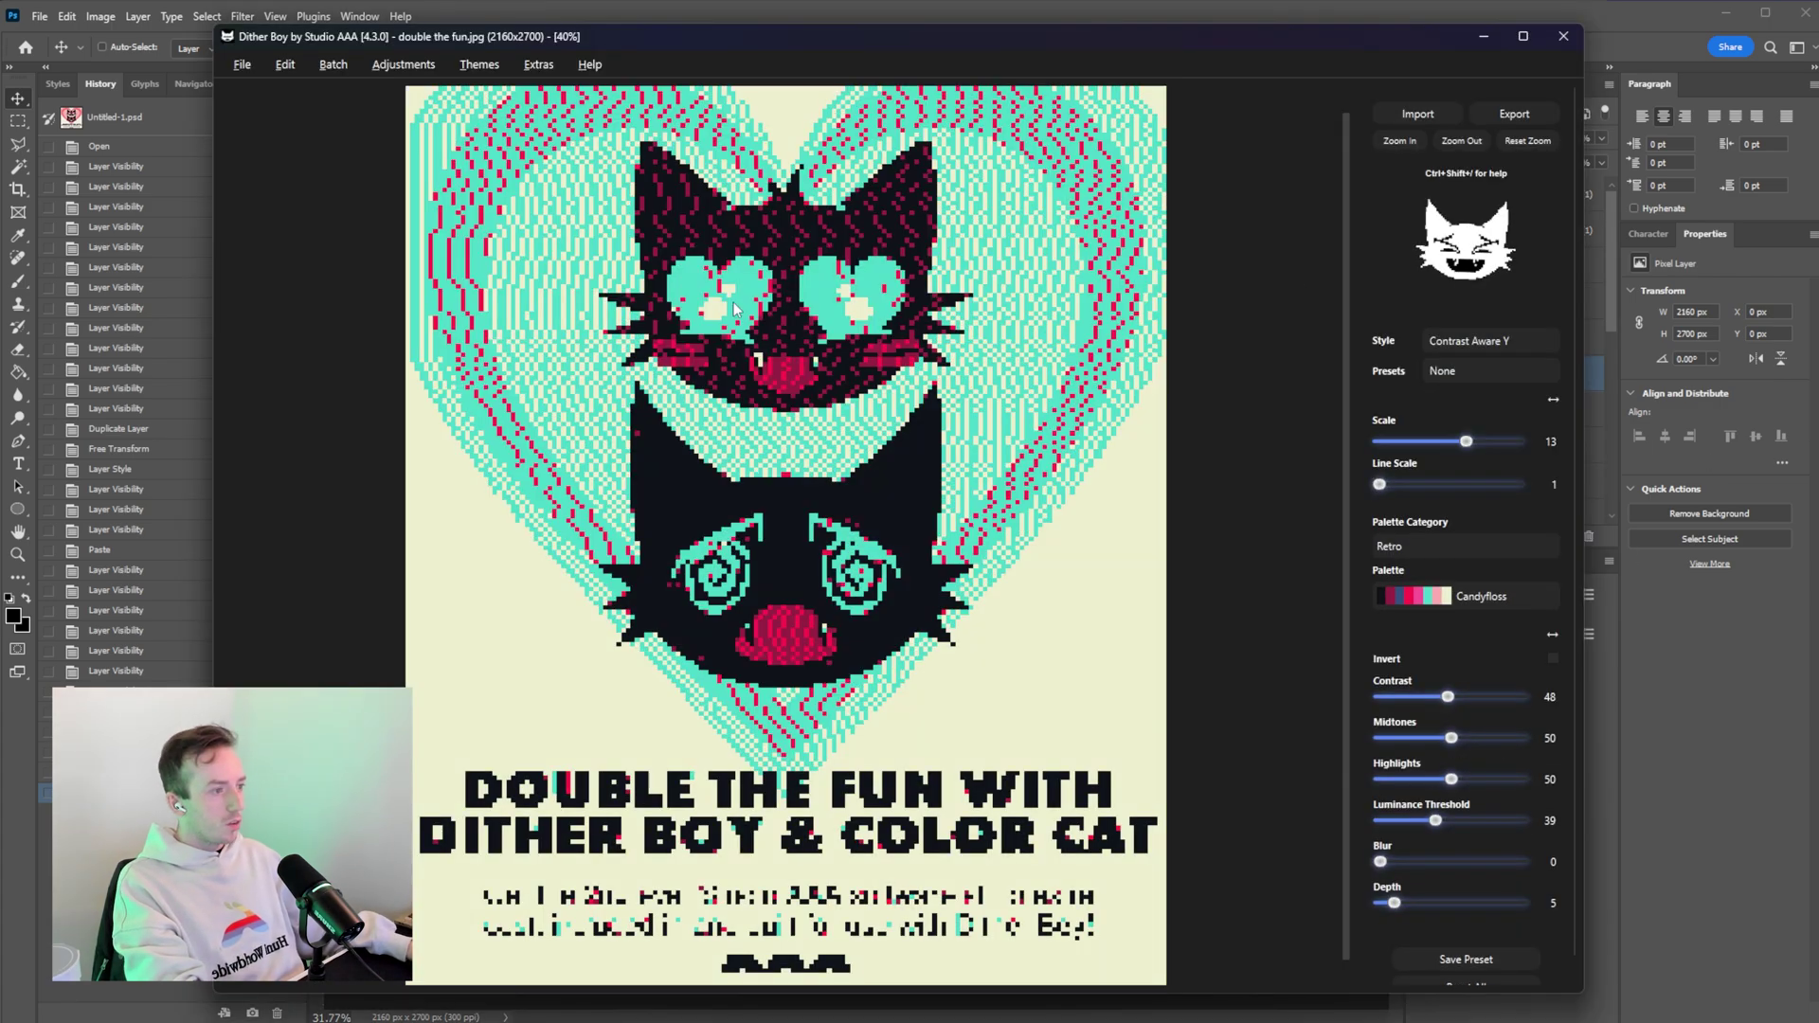
{"action": "left_click_drag", "start_coordinate": [1454, 697], "coordinate": [1460, 700]}
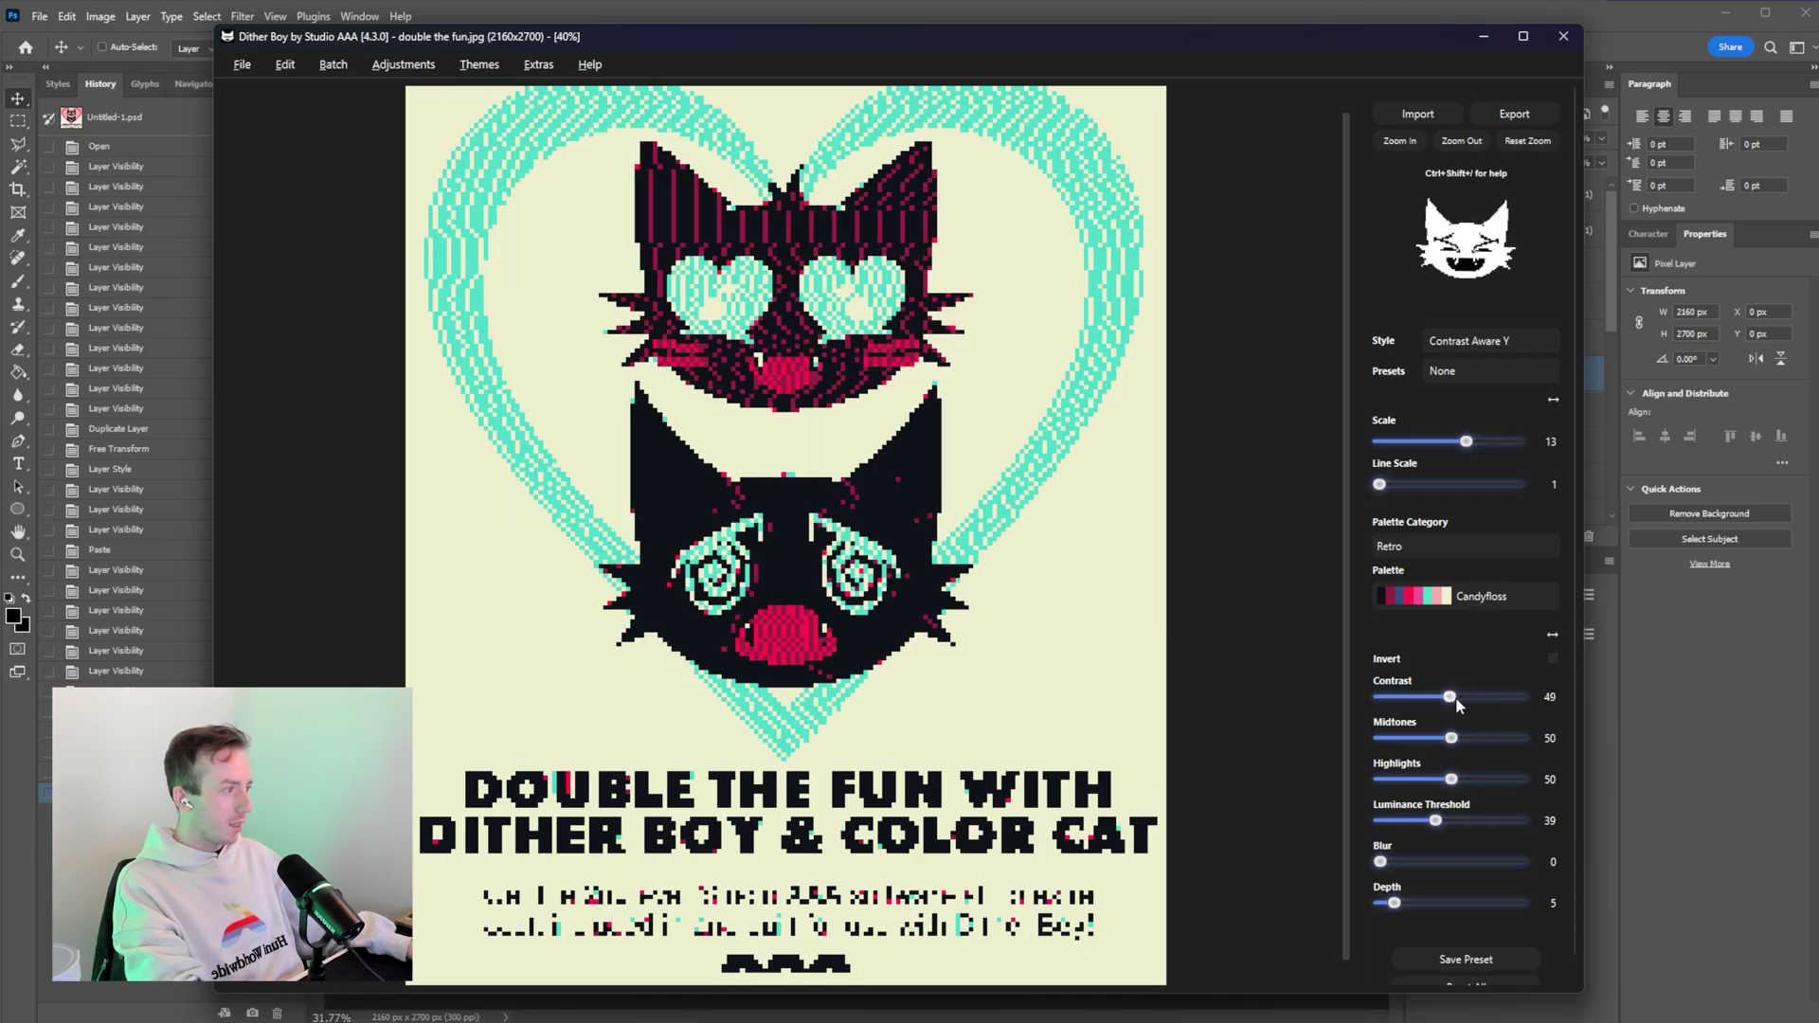
{"action": "left_click", "coordinate": [1487, 339]}
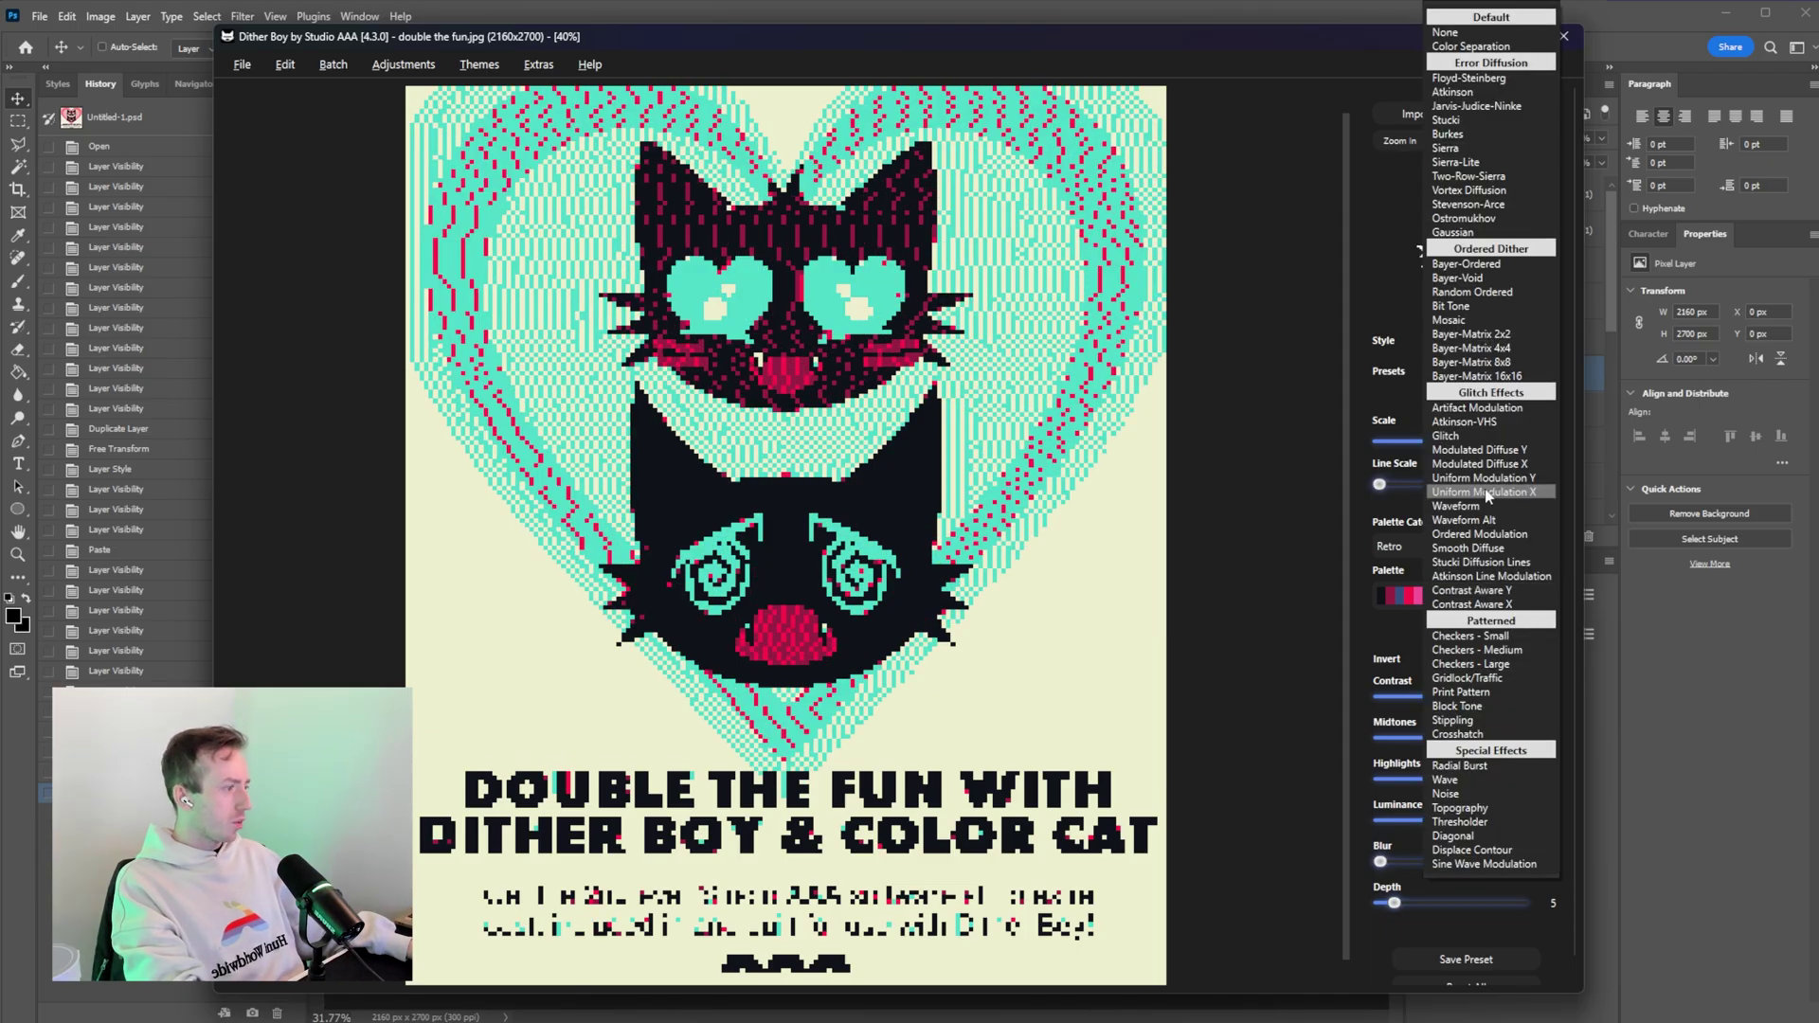
{"action": "left_click", "coordinate": [1459, 506]}
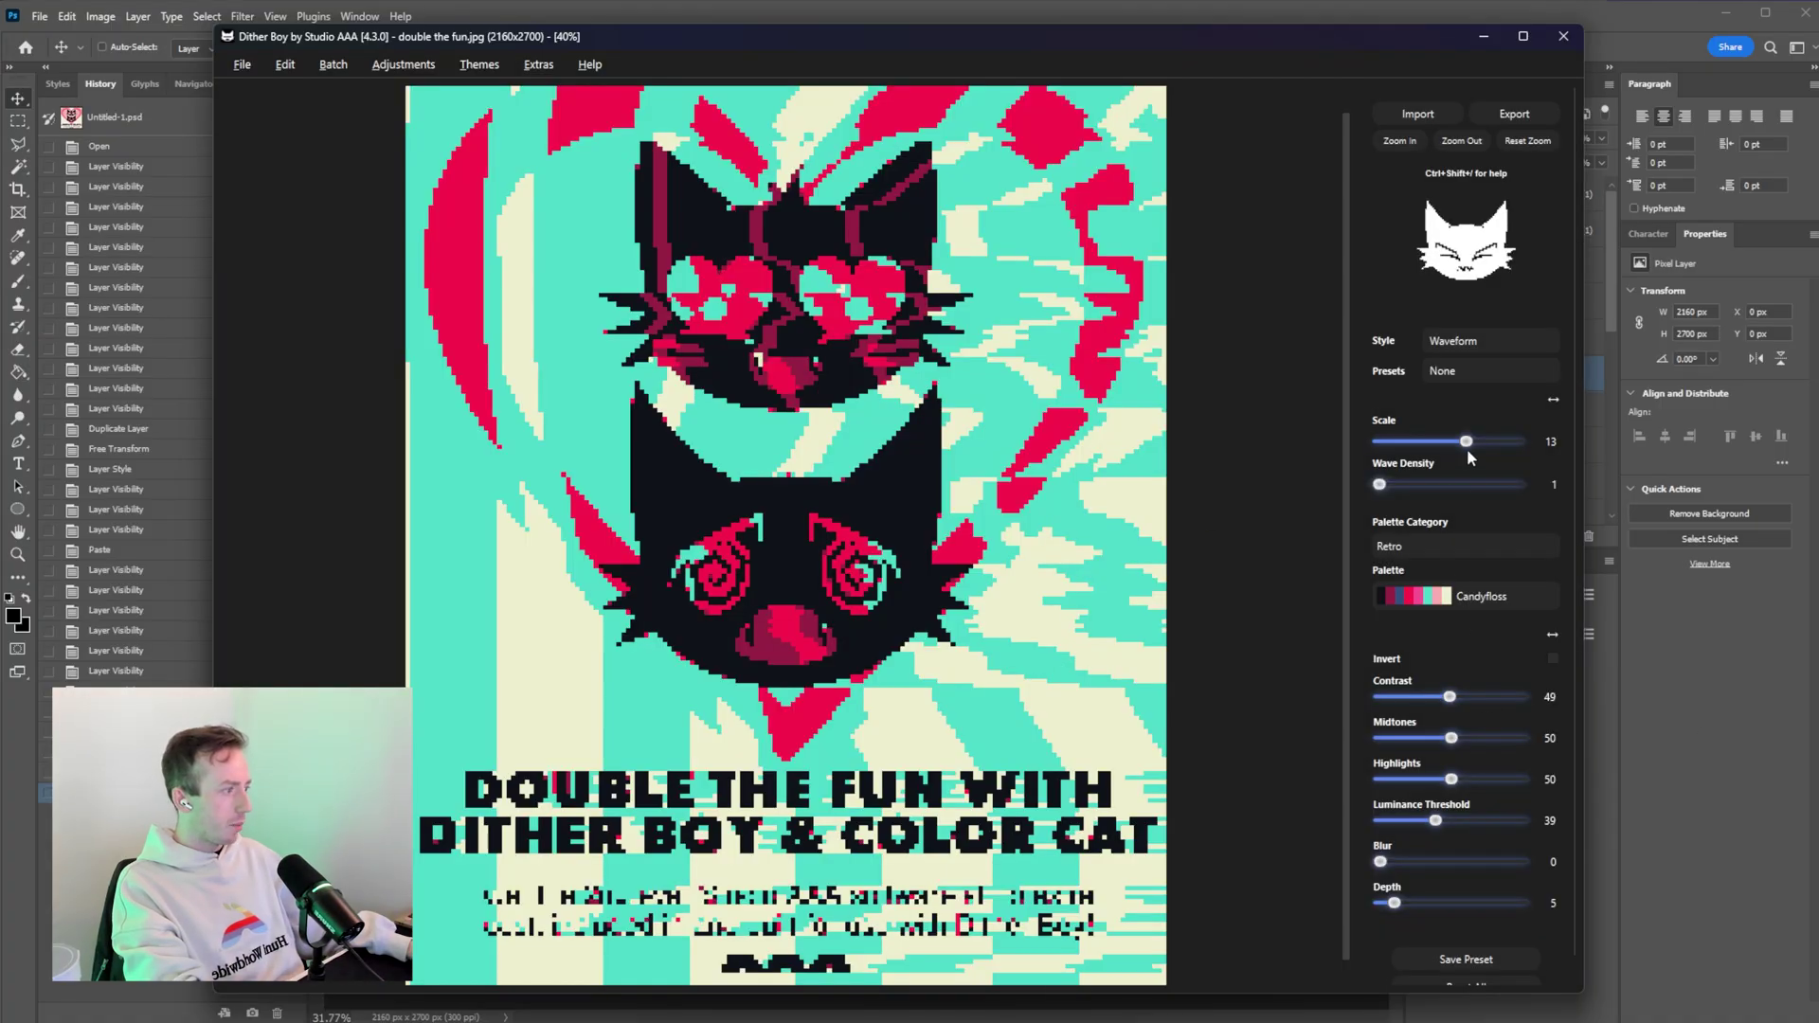
{"action": "left_click_drag", "start_coordinate": [1467, 447], "coordinate": [1429, 441]}
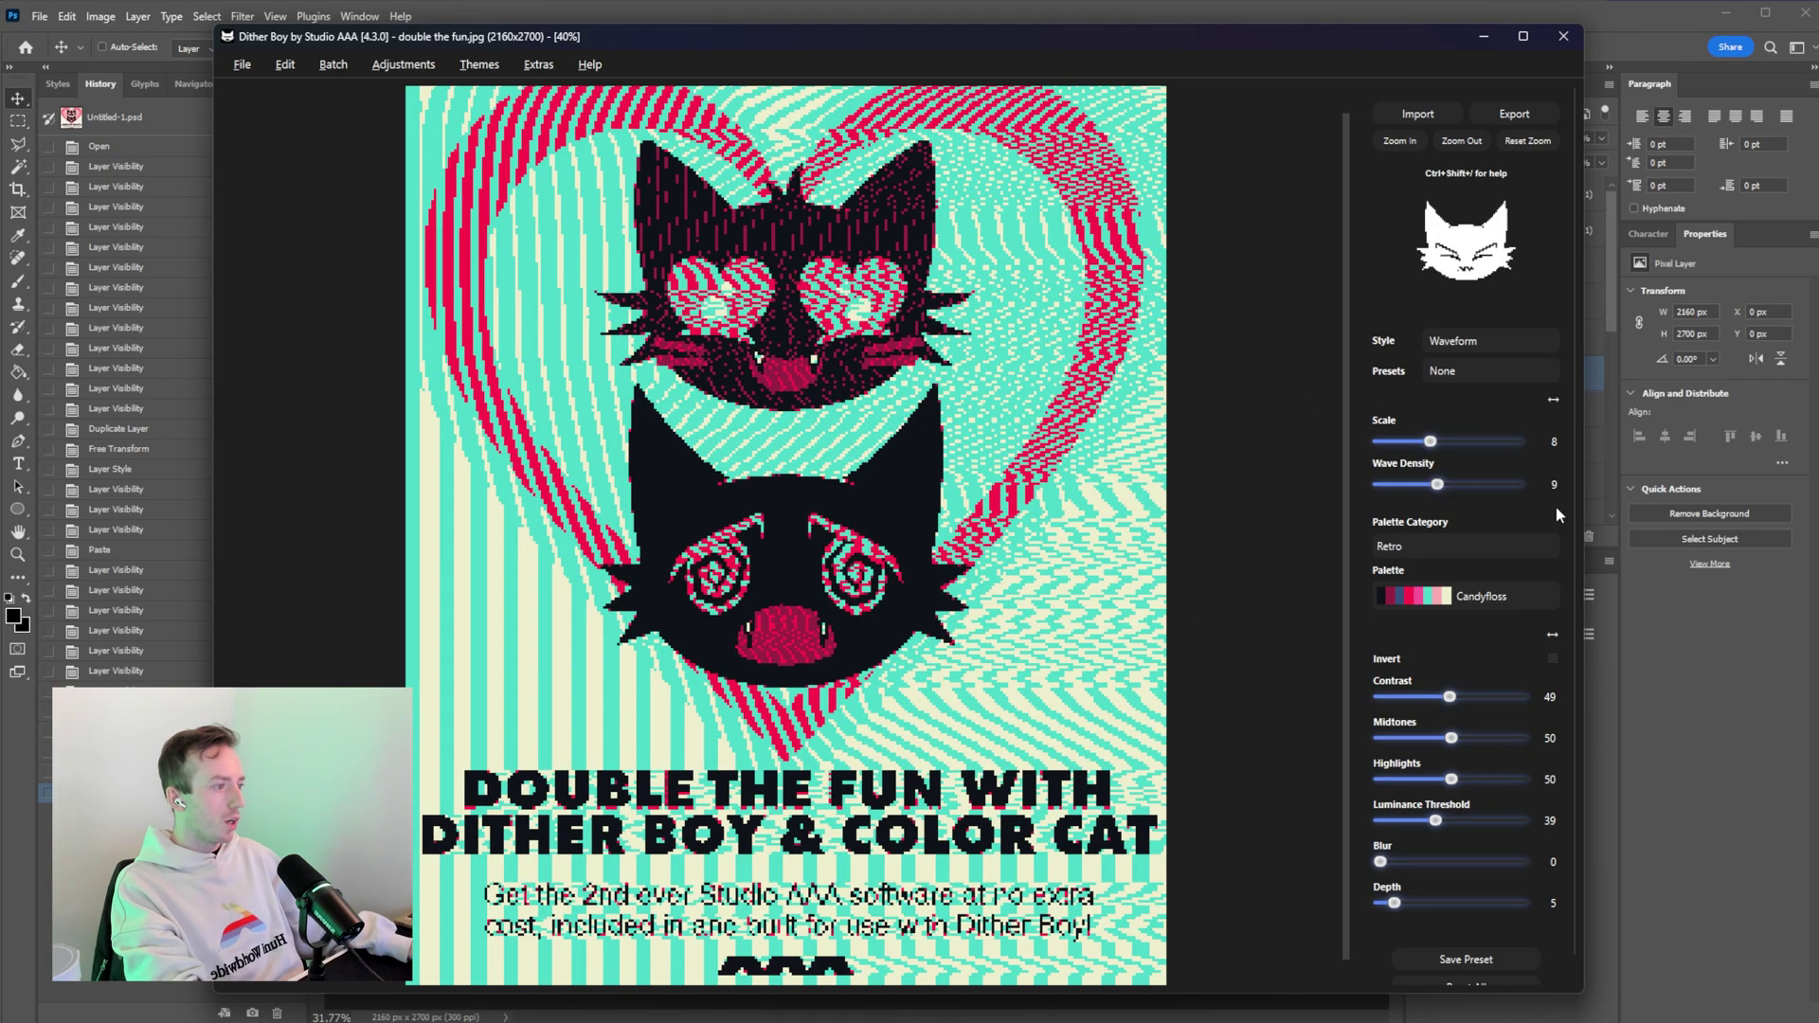
Redither the poster in the Ostromukhov style with the Dawn palette at depth 4 and paste it into the Photoshop document.
{"action": "left_click", "coordinate": [1458, 343]}
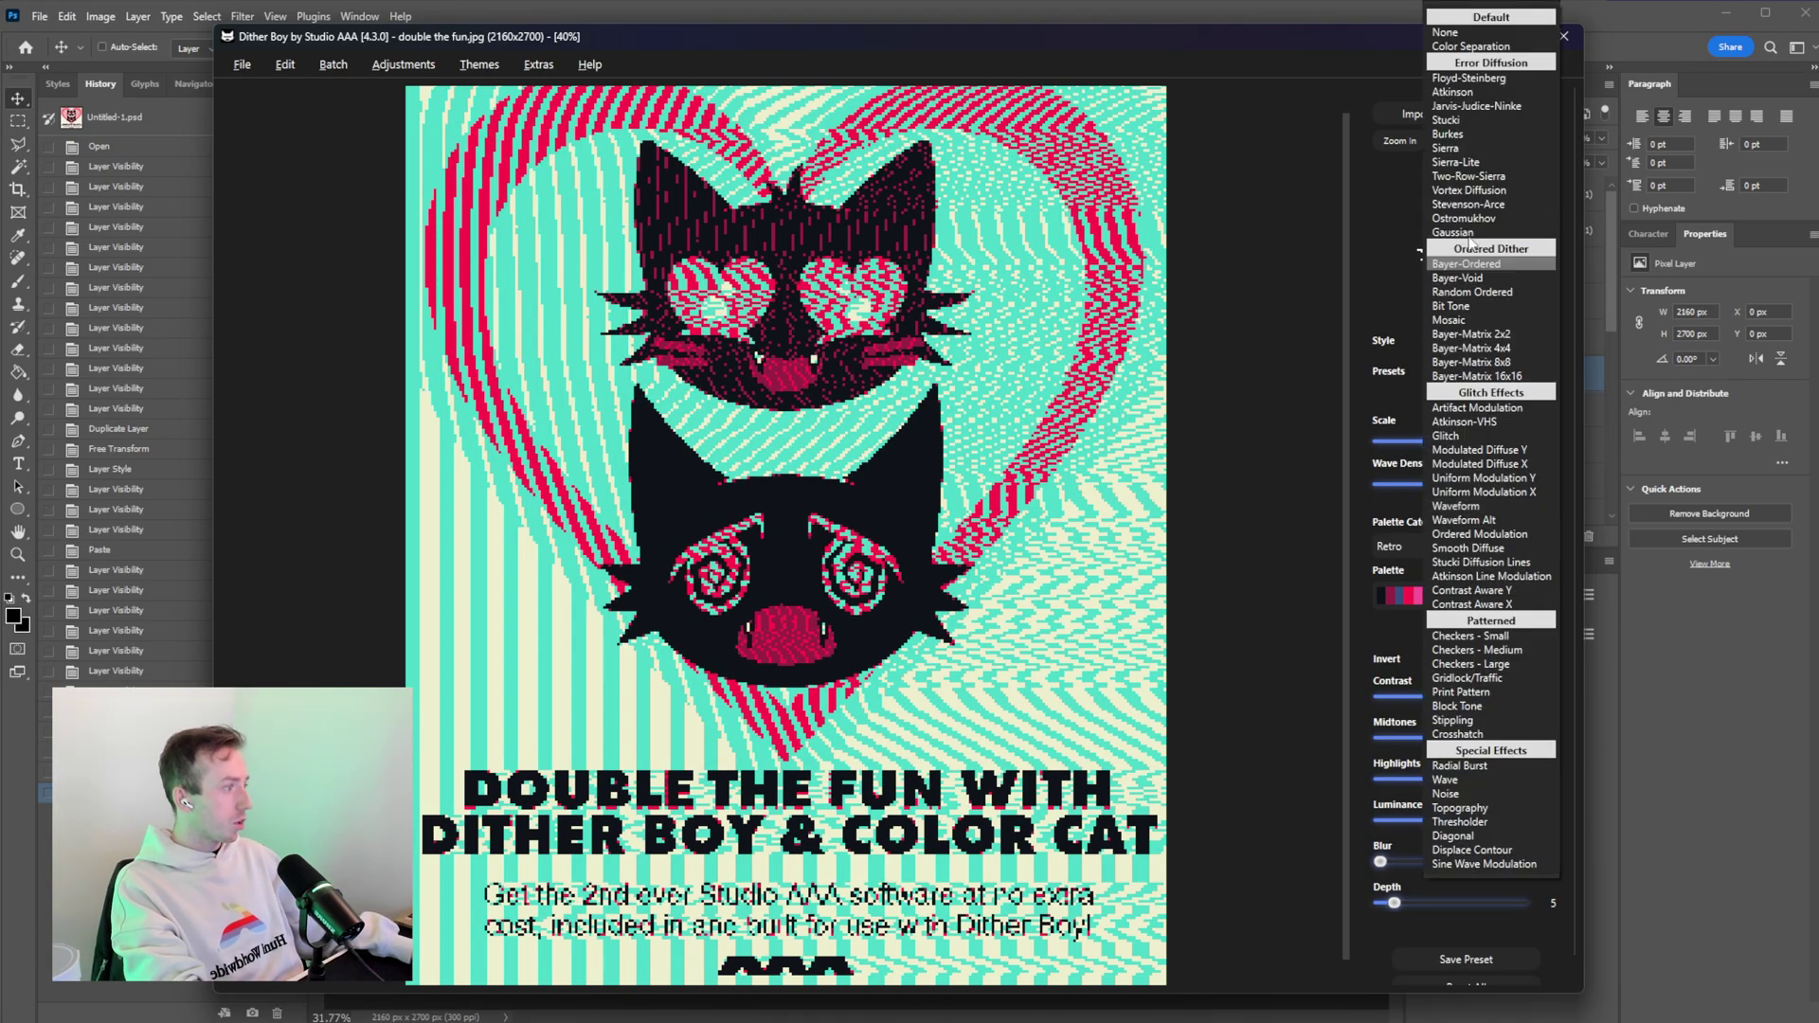
{"action": "left_click", "coordinate": [1488, 267]}
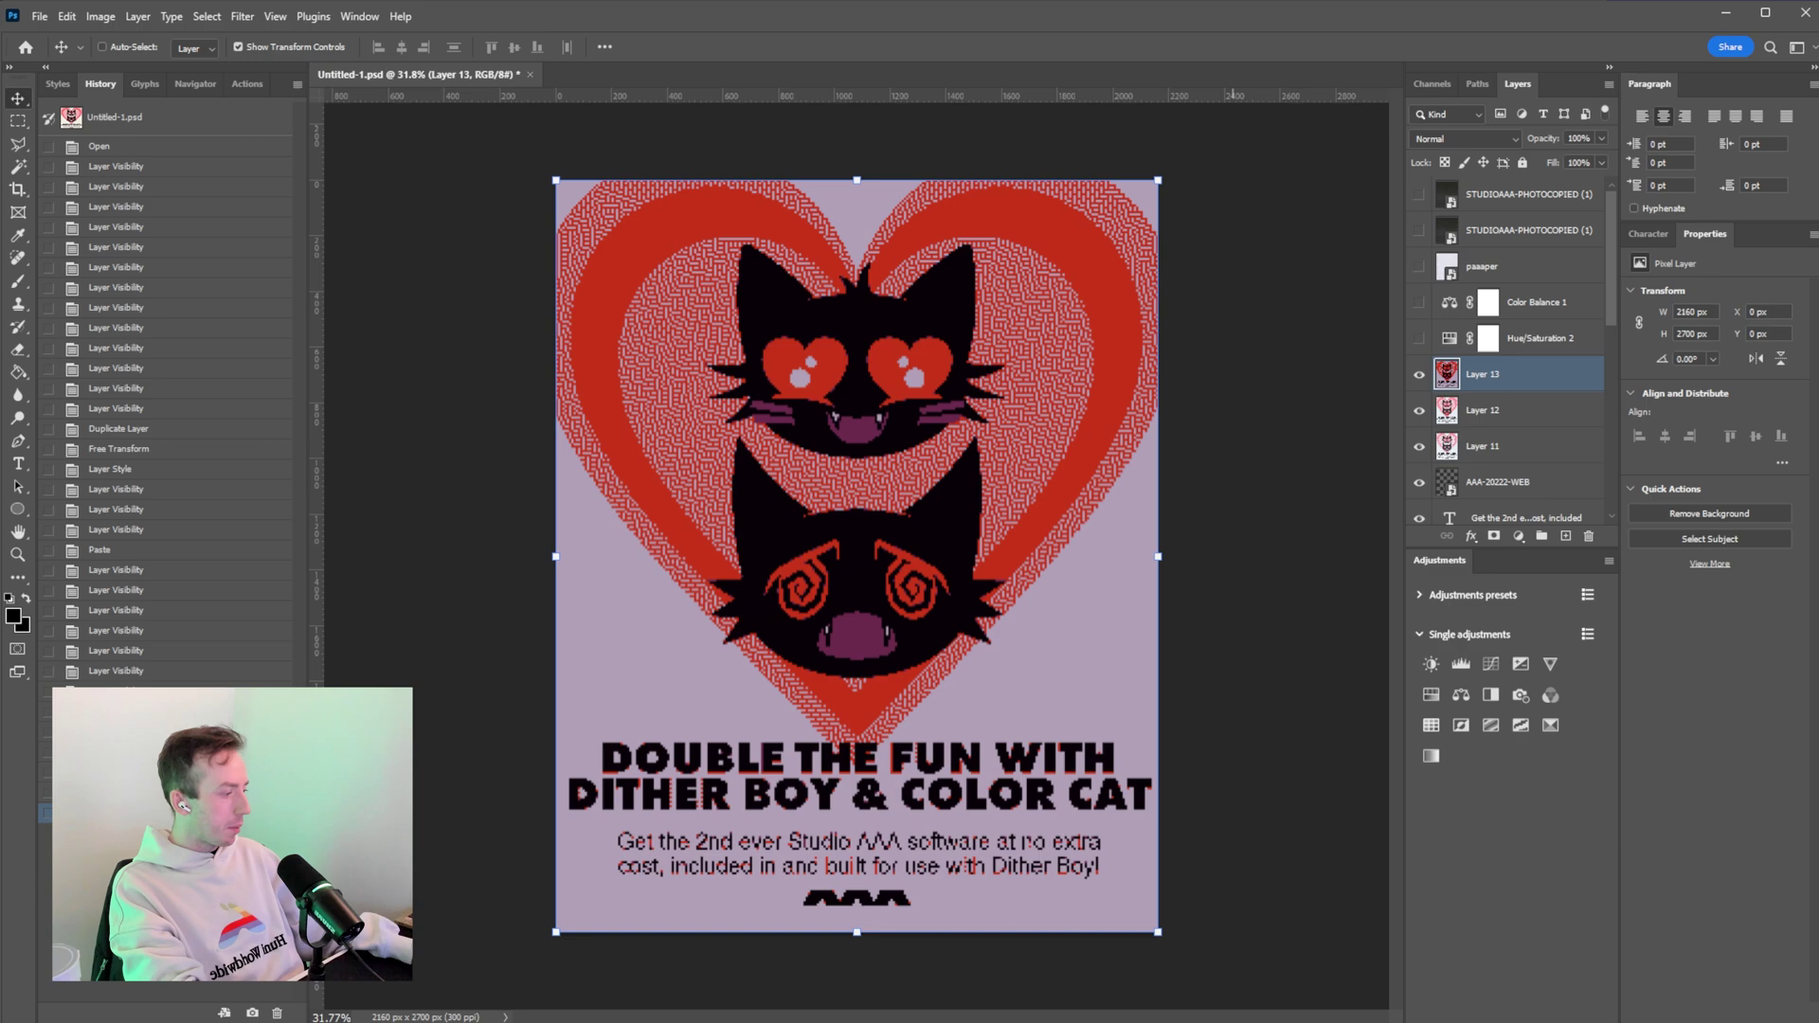
Switch to Dither Boy and recolour the poster with the Horror Movie palette from the Halloween category.
{"action": "key", "text": "alt+Tab"}
{"action": "left_click", "coordinate": [1449, 502]}
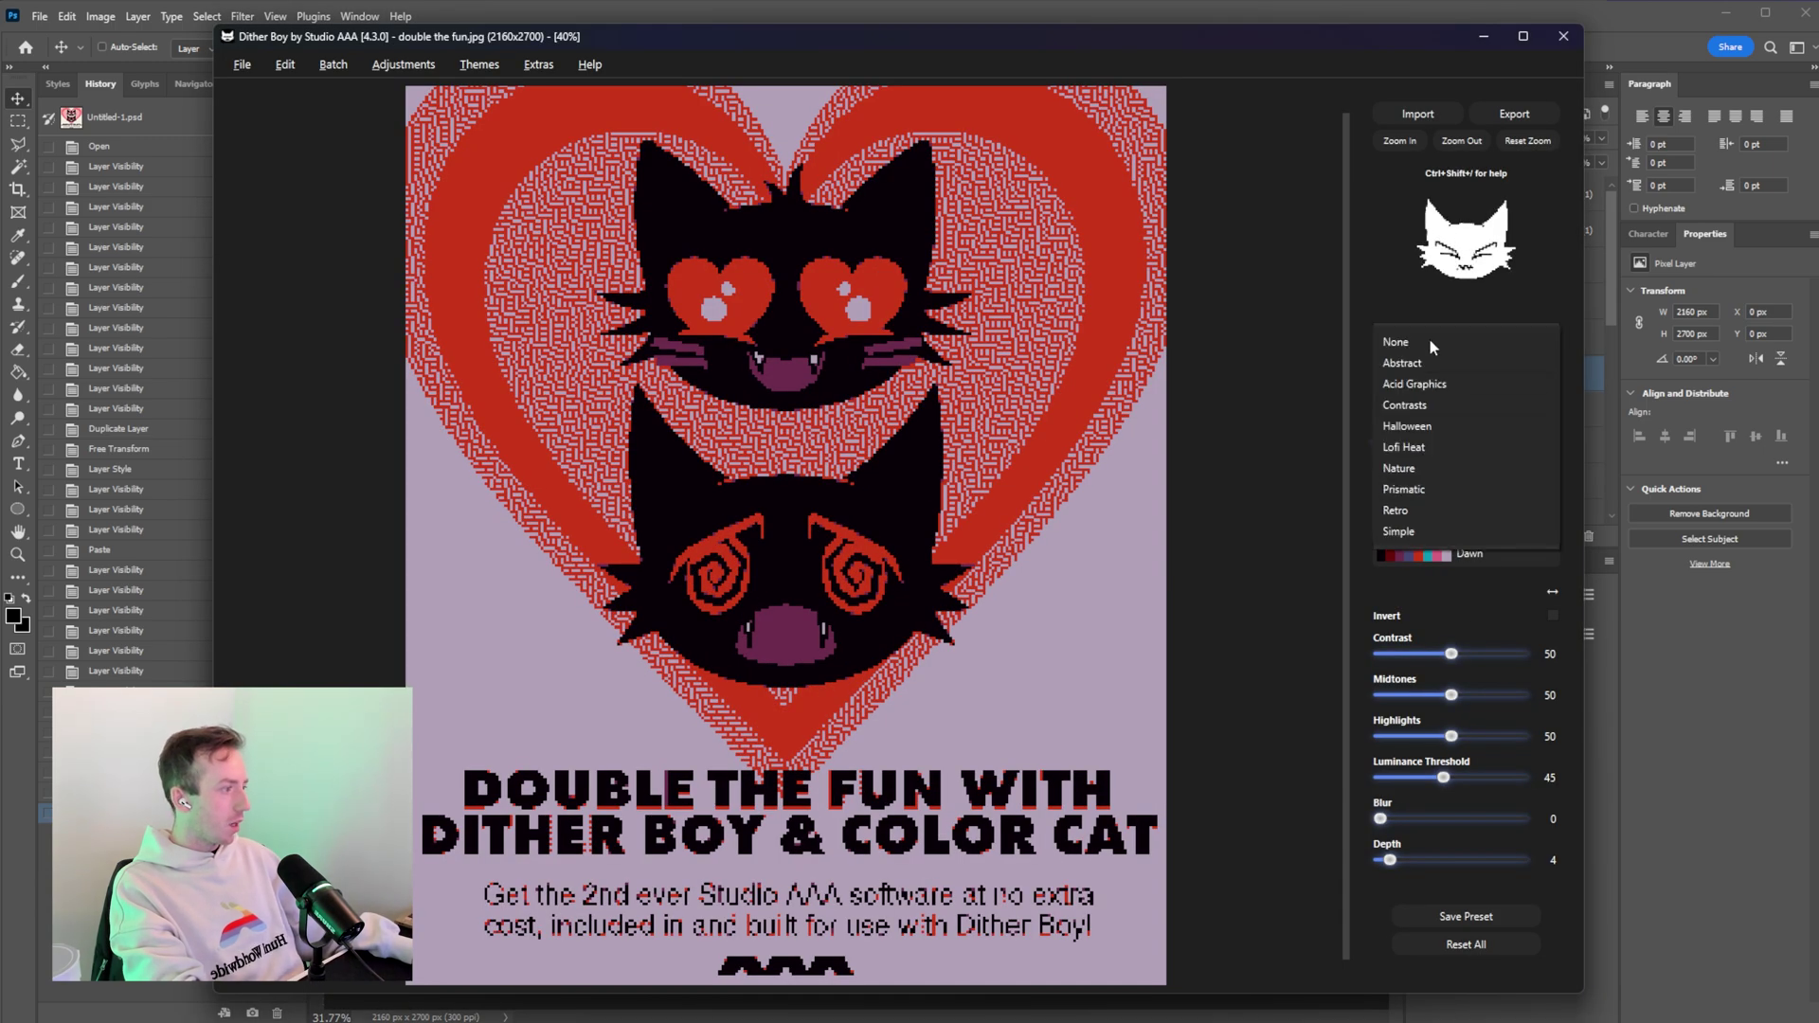
{"action": "left_click", "coordinate": [1421, 428]}
{"action": "left_click", "coordinate": [1431, 370]}
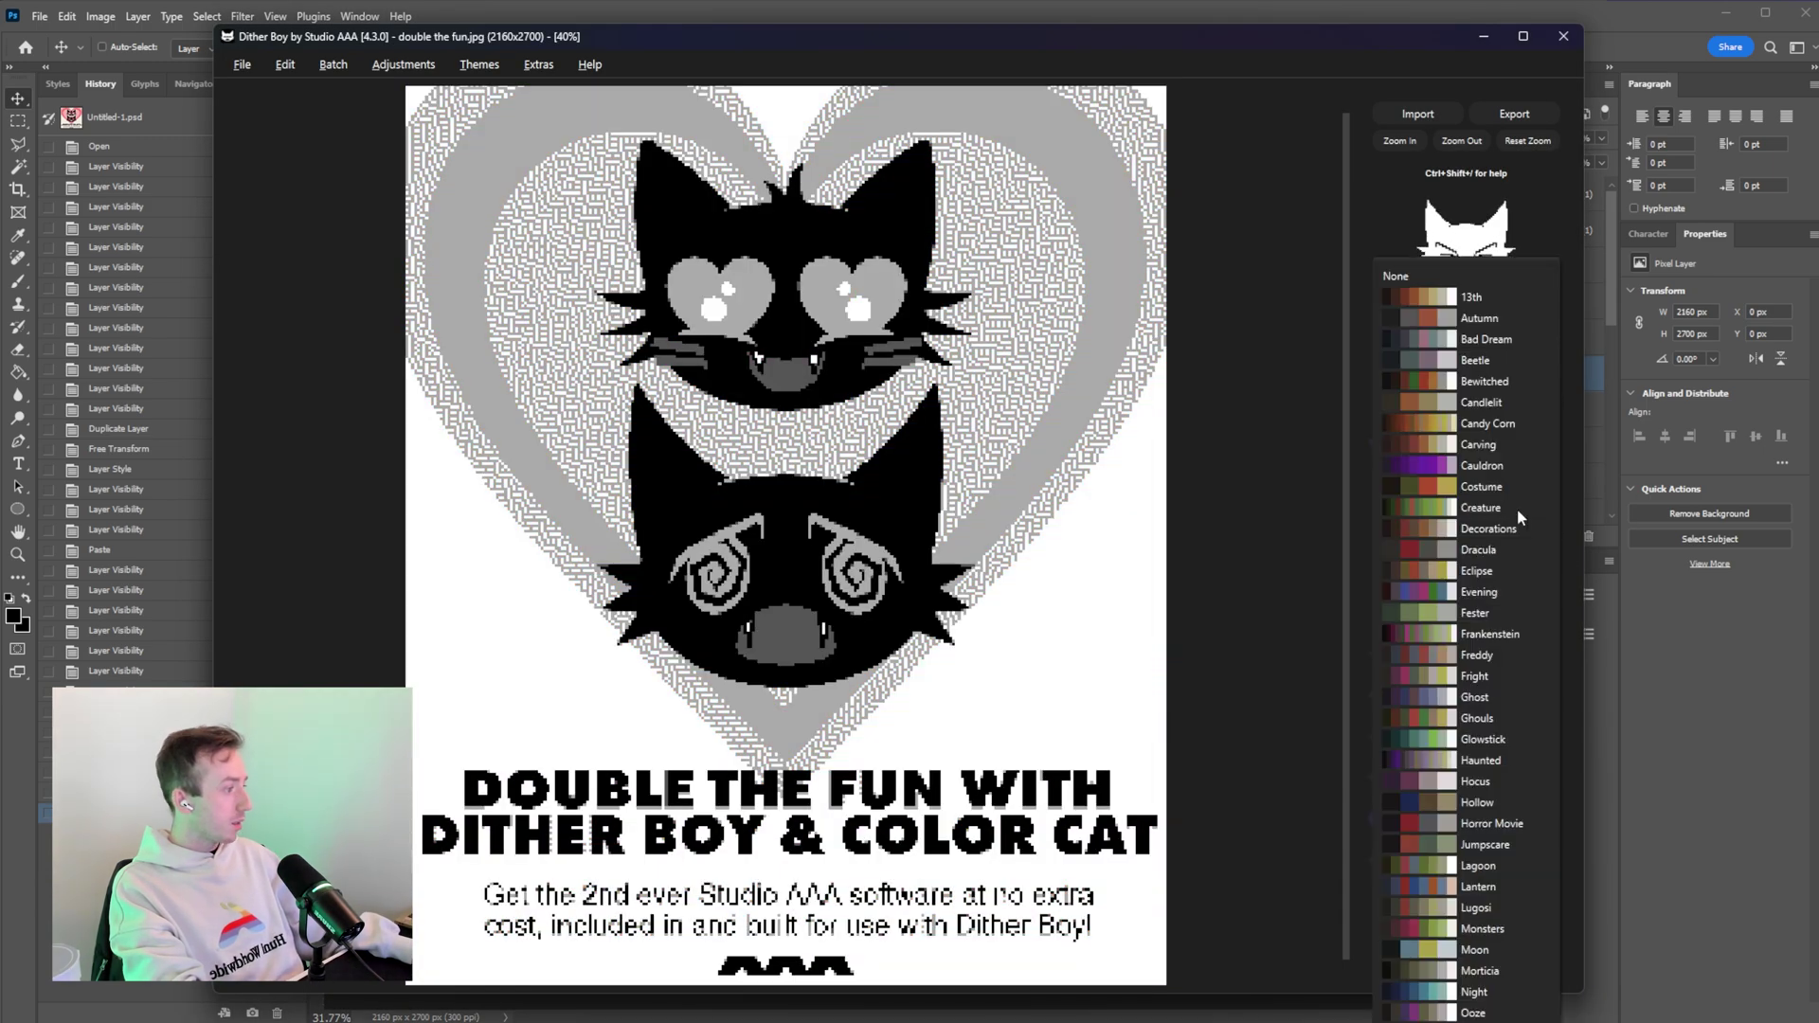
{"action": "left_click", "coordinate": [1440, 820]}
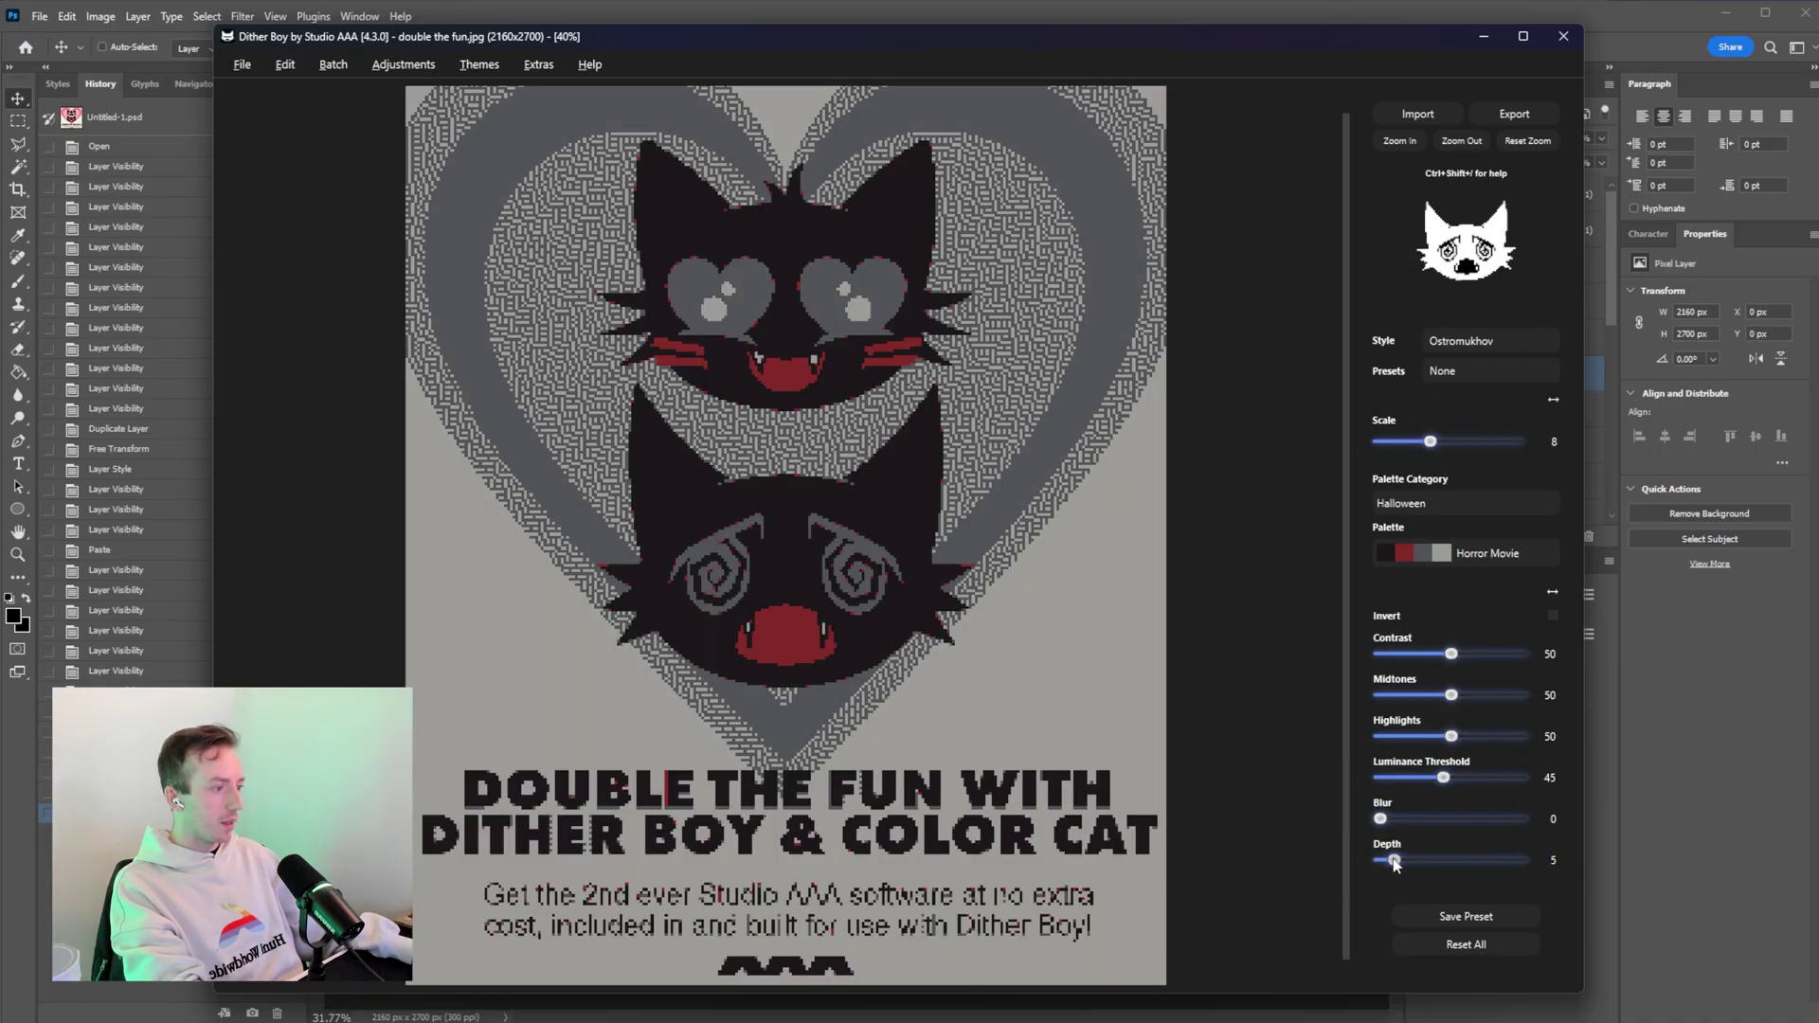
Recolour the poster with the Zombie palette at depth 3 and copy the result to the clipboard.
{"action": "left_click_drag", "start_coordinate": [1393, 862], "coordinate": [1385, 862]}
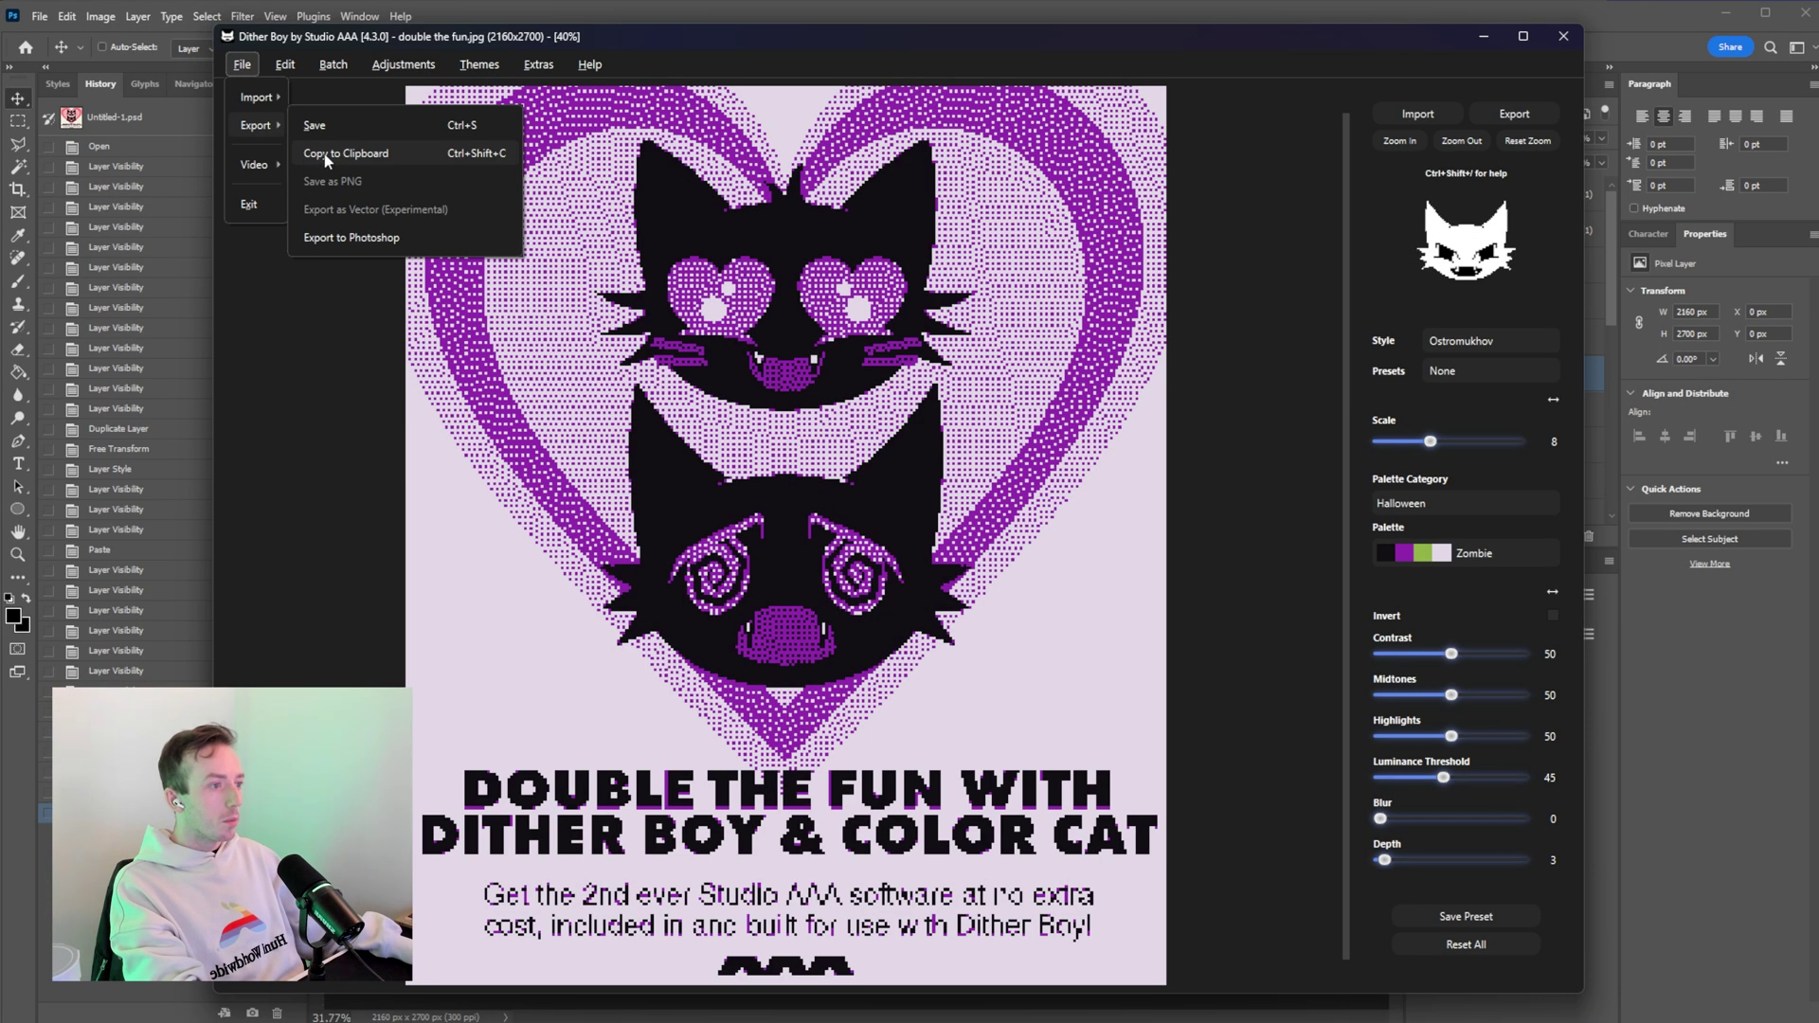
{"action": "left_click", "coordinate": [325, 154]}
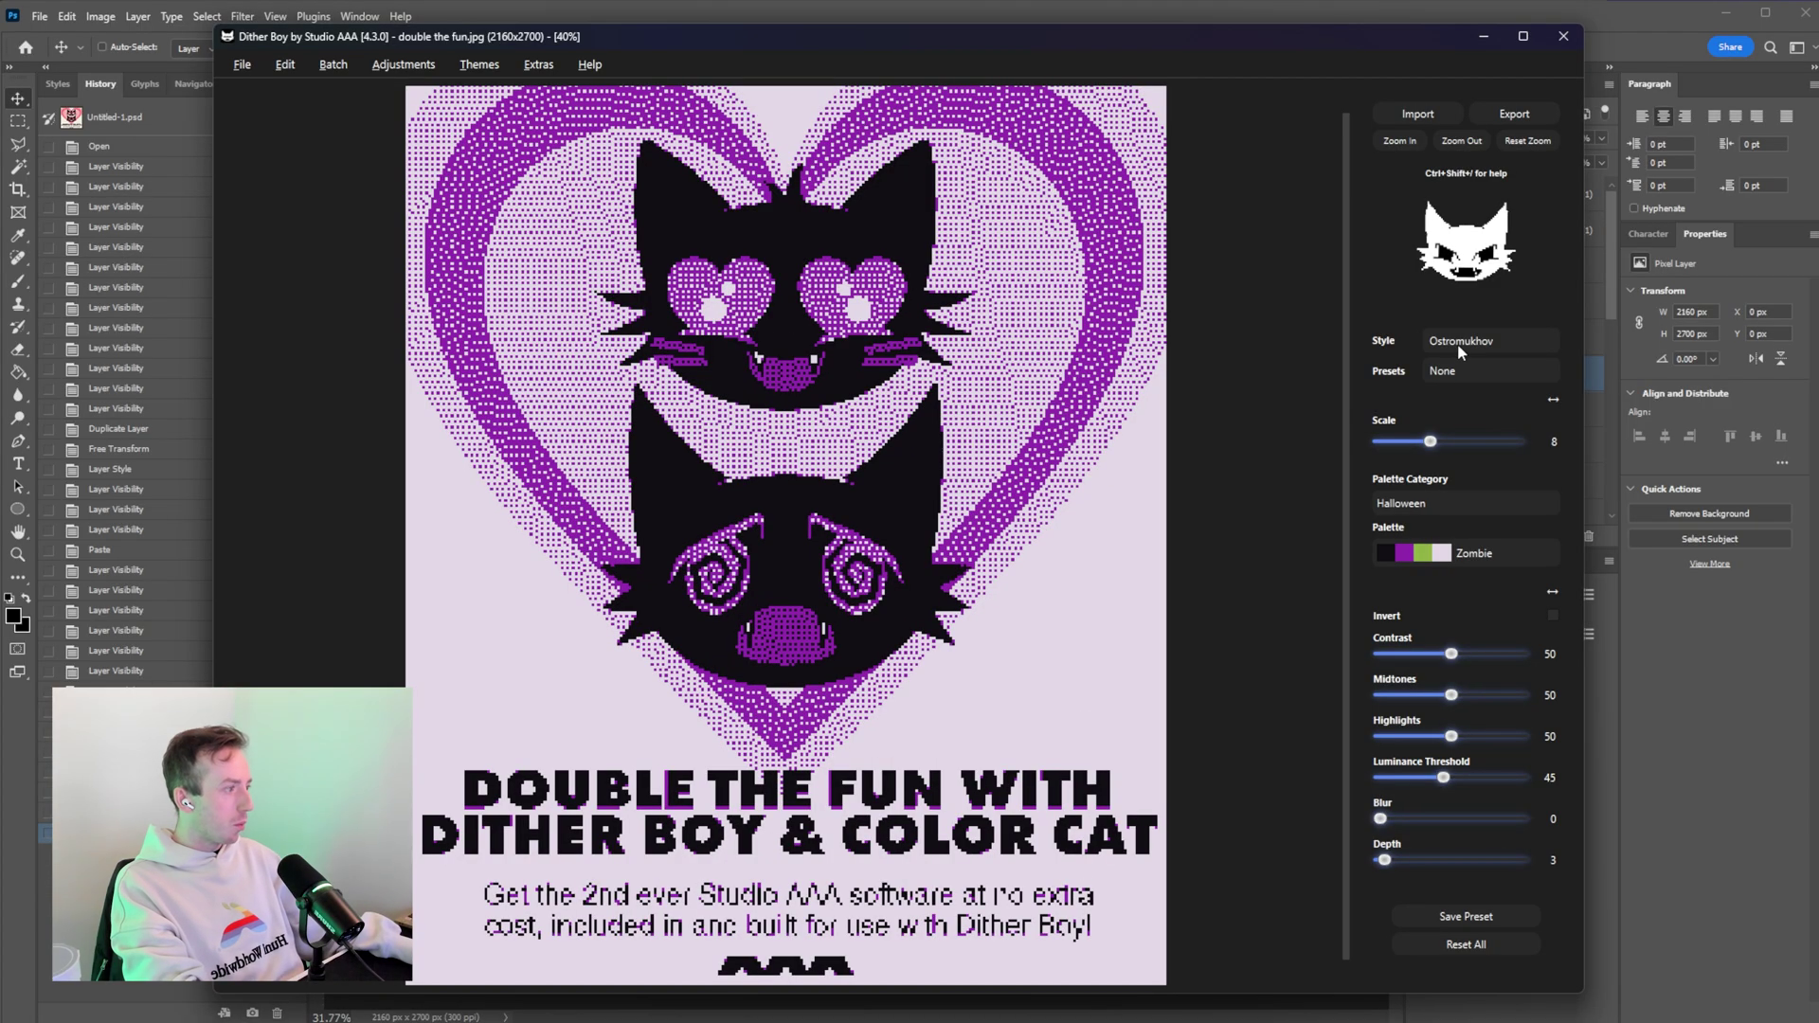
Dither the poster in Smooth Diffuse with smoothness 8, the Prismatic Pink Light palette, contrast 32, blur 14 and depth 4.
{"action": "left_click", "coordinate": [1459, 343]}
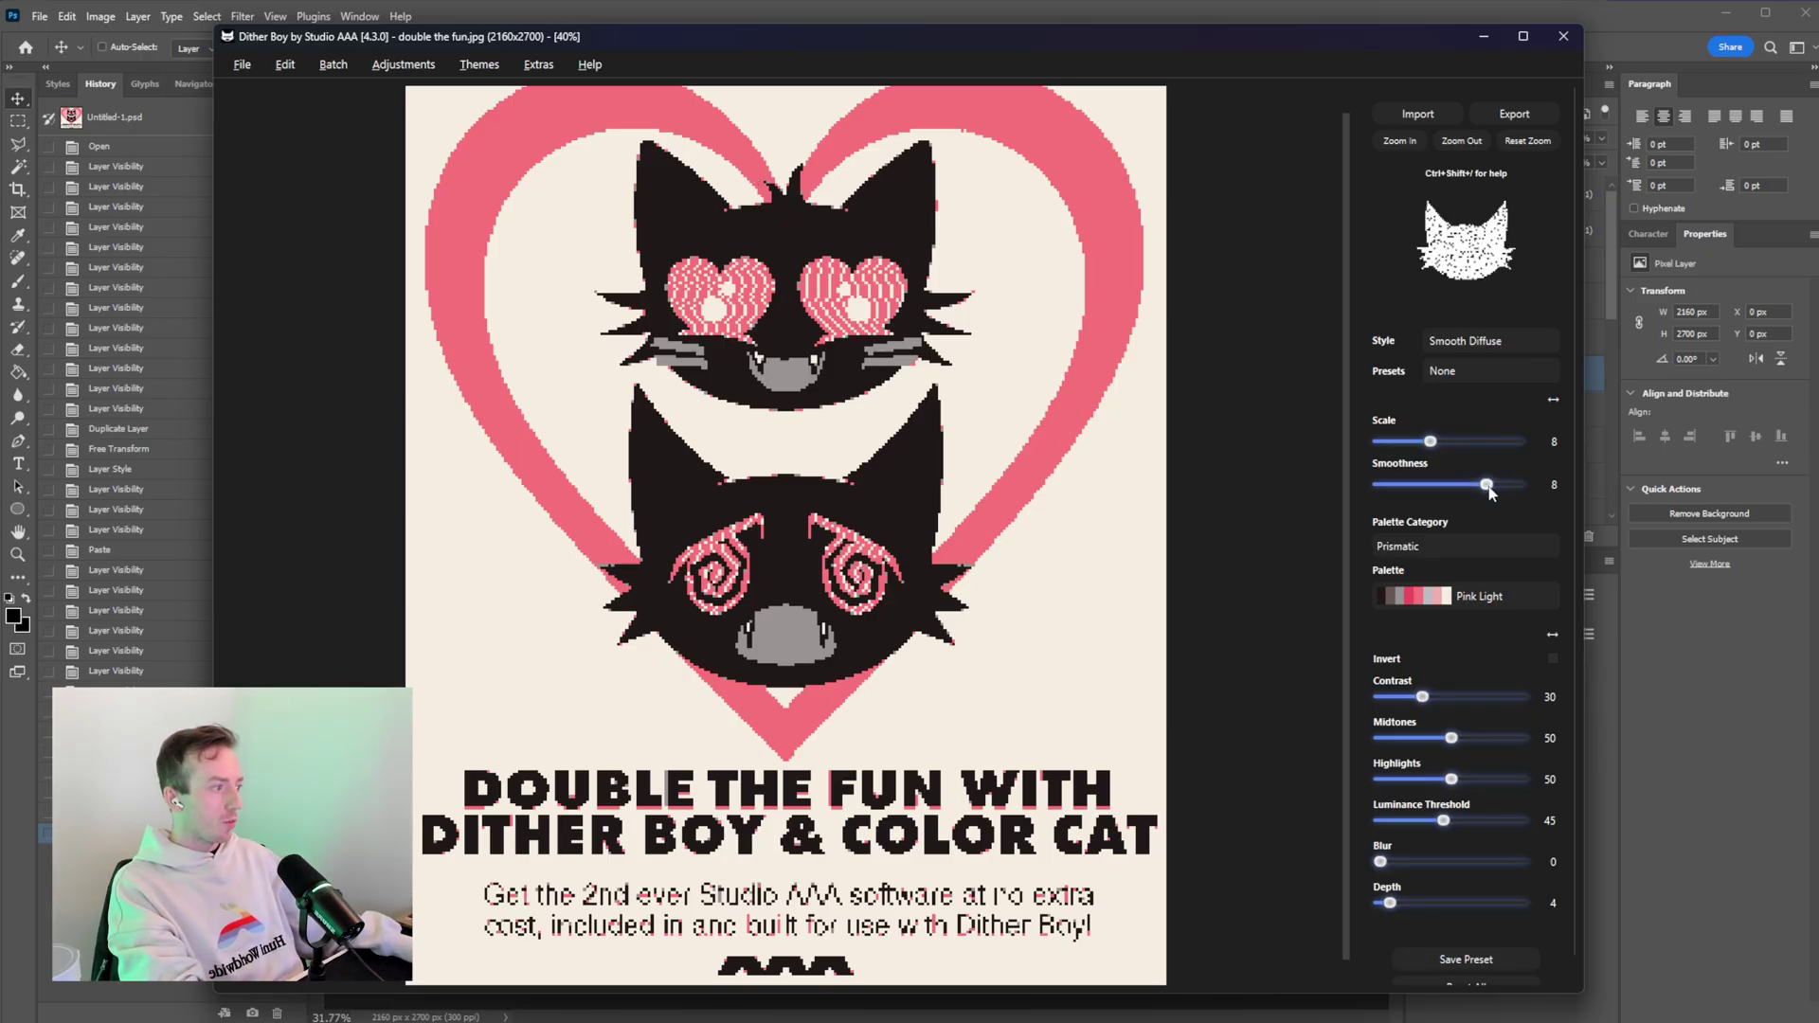
{"action": "mouse_move", "coordinate": [1485, 484]}
{"action": "left_mouse_down"}
{"action": "mouse_move", "coordinate": [1439, 485]}
{"action": "mouse_move", "coordinate": [1487, 488]}
{"action": "left_mouse_up"}
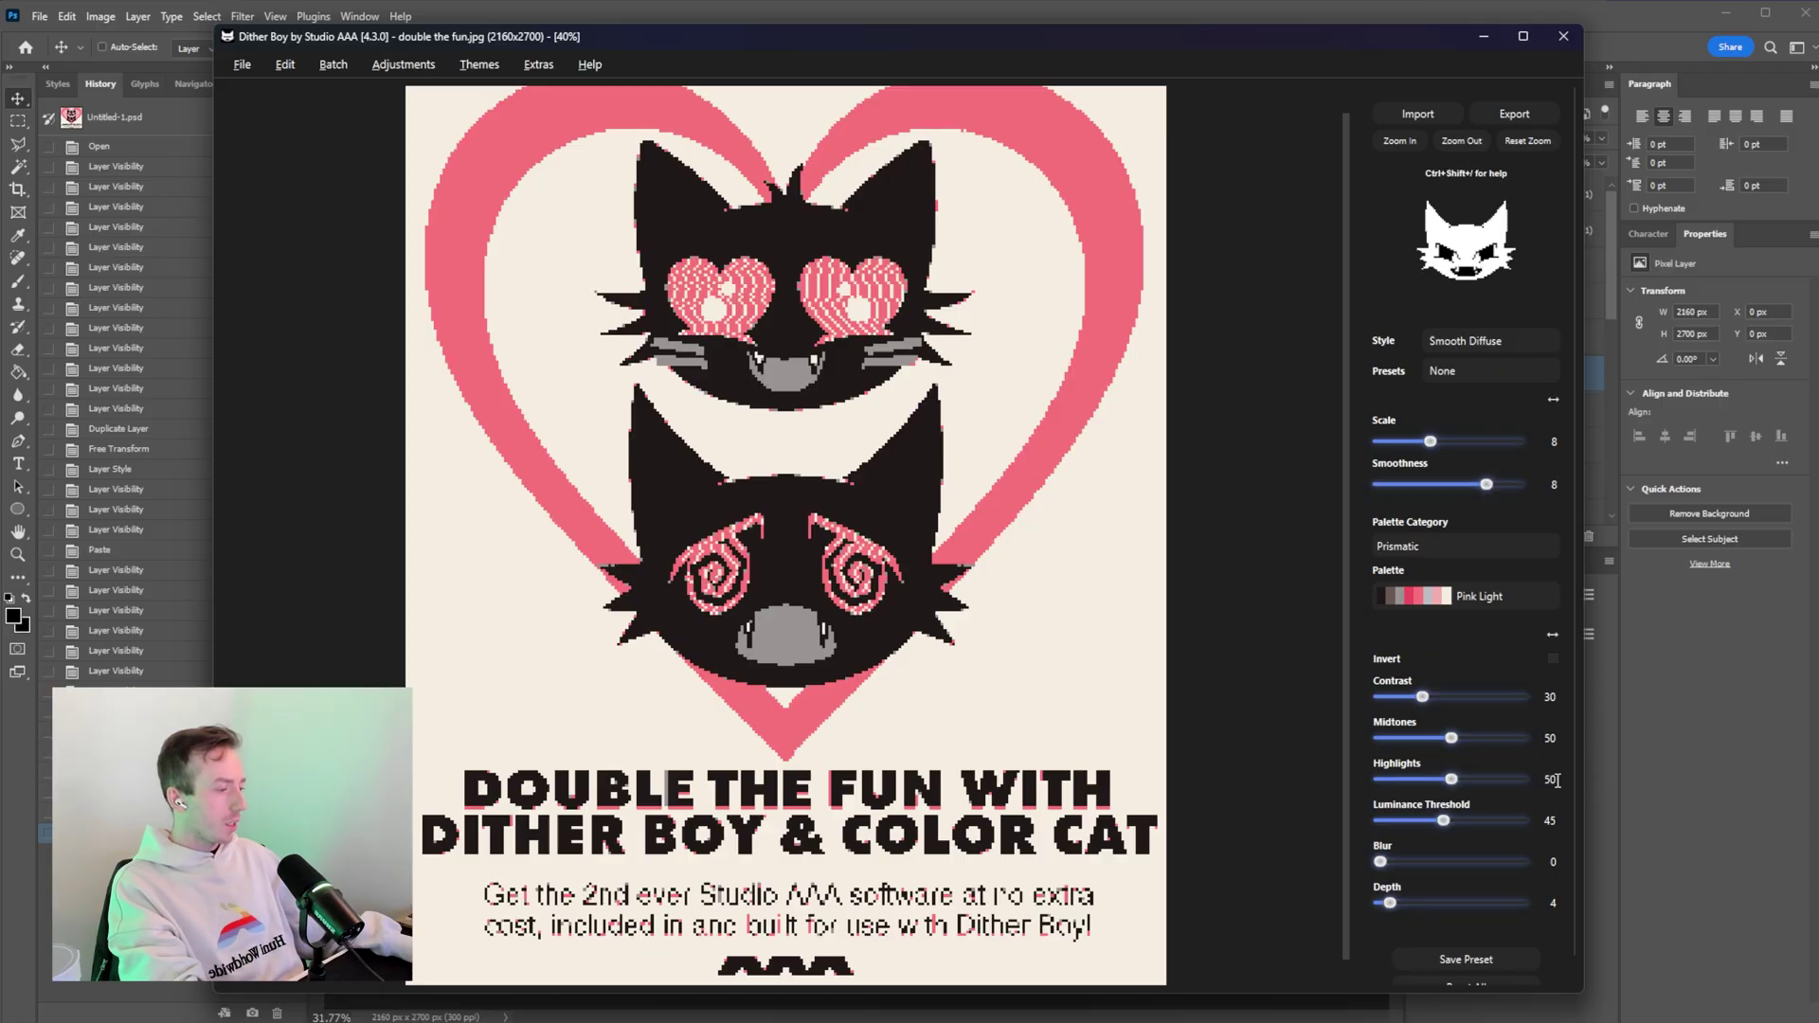
{"action": "left_click_drag", "start_coordinate": [1380, 862], "coordinate": [1402, 863]}
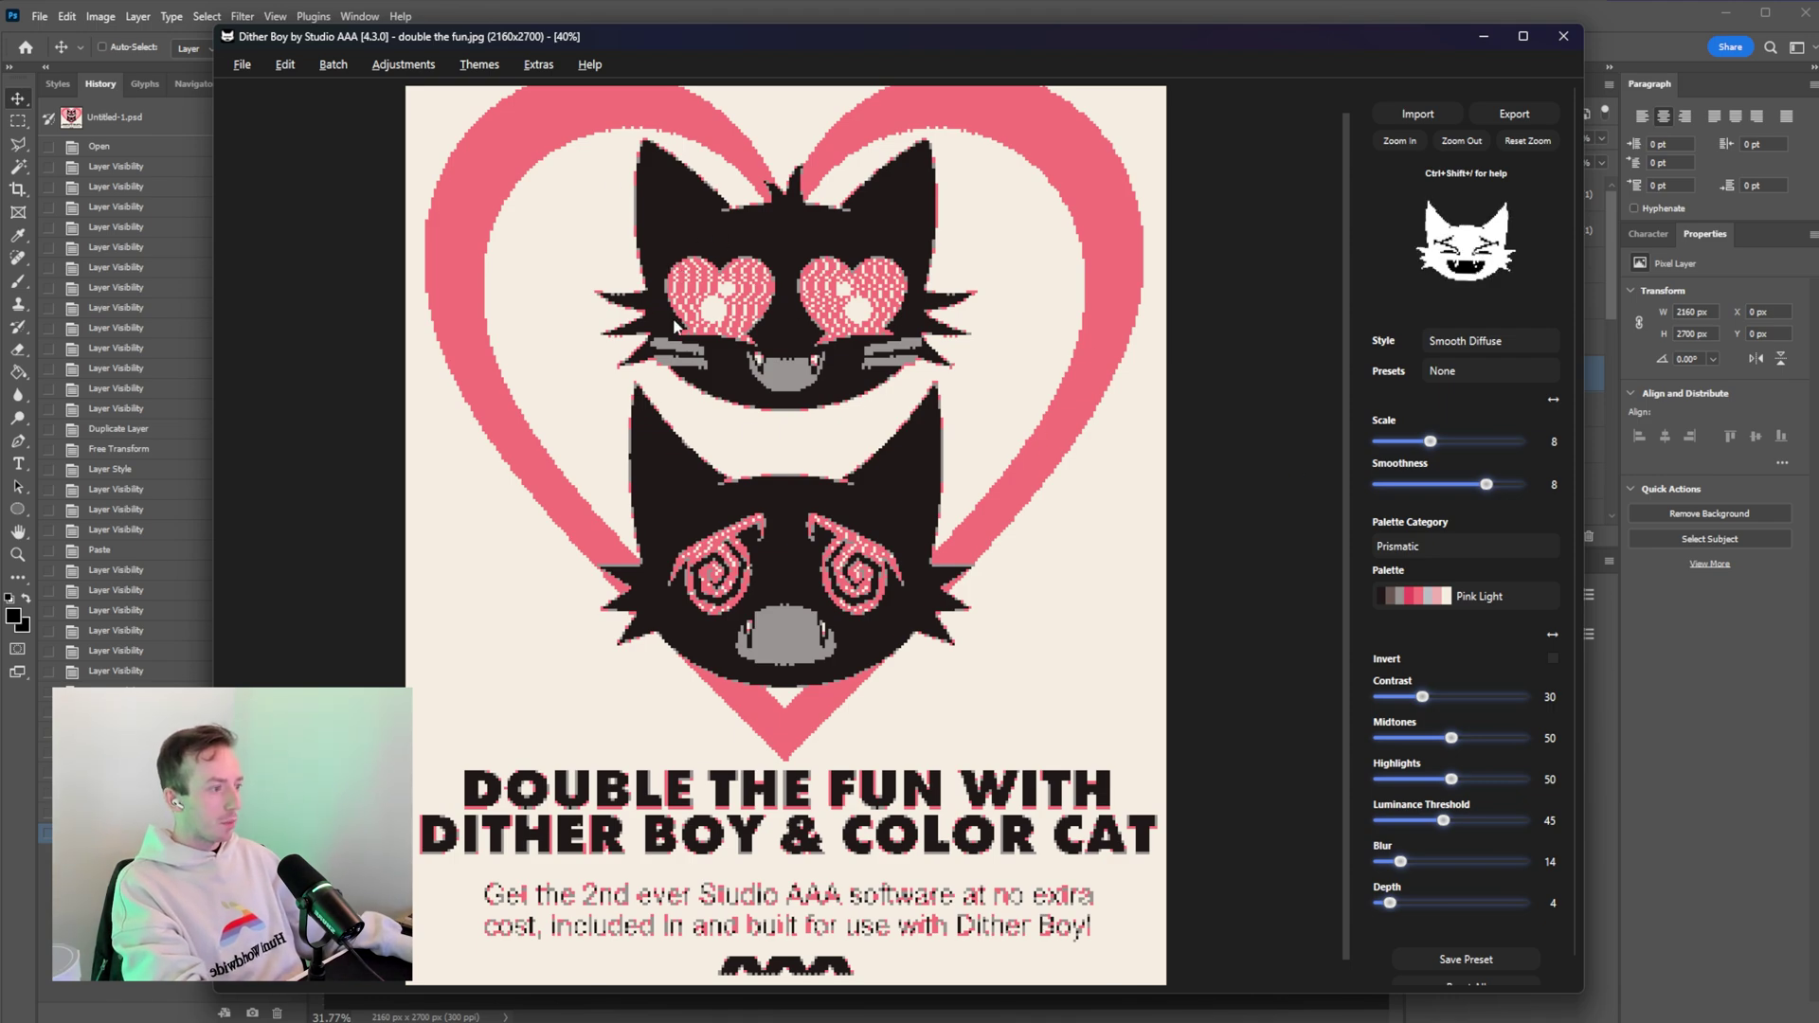
{"action": "left_click_drag", "start_coordinate": [1422, 697], "coordinate": [1426, 696]}
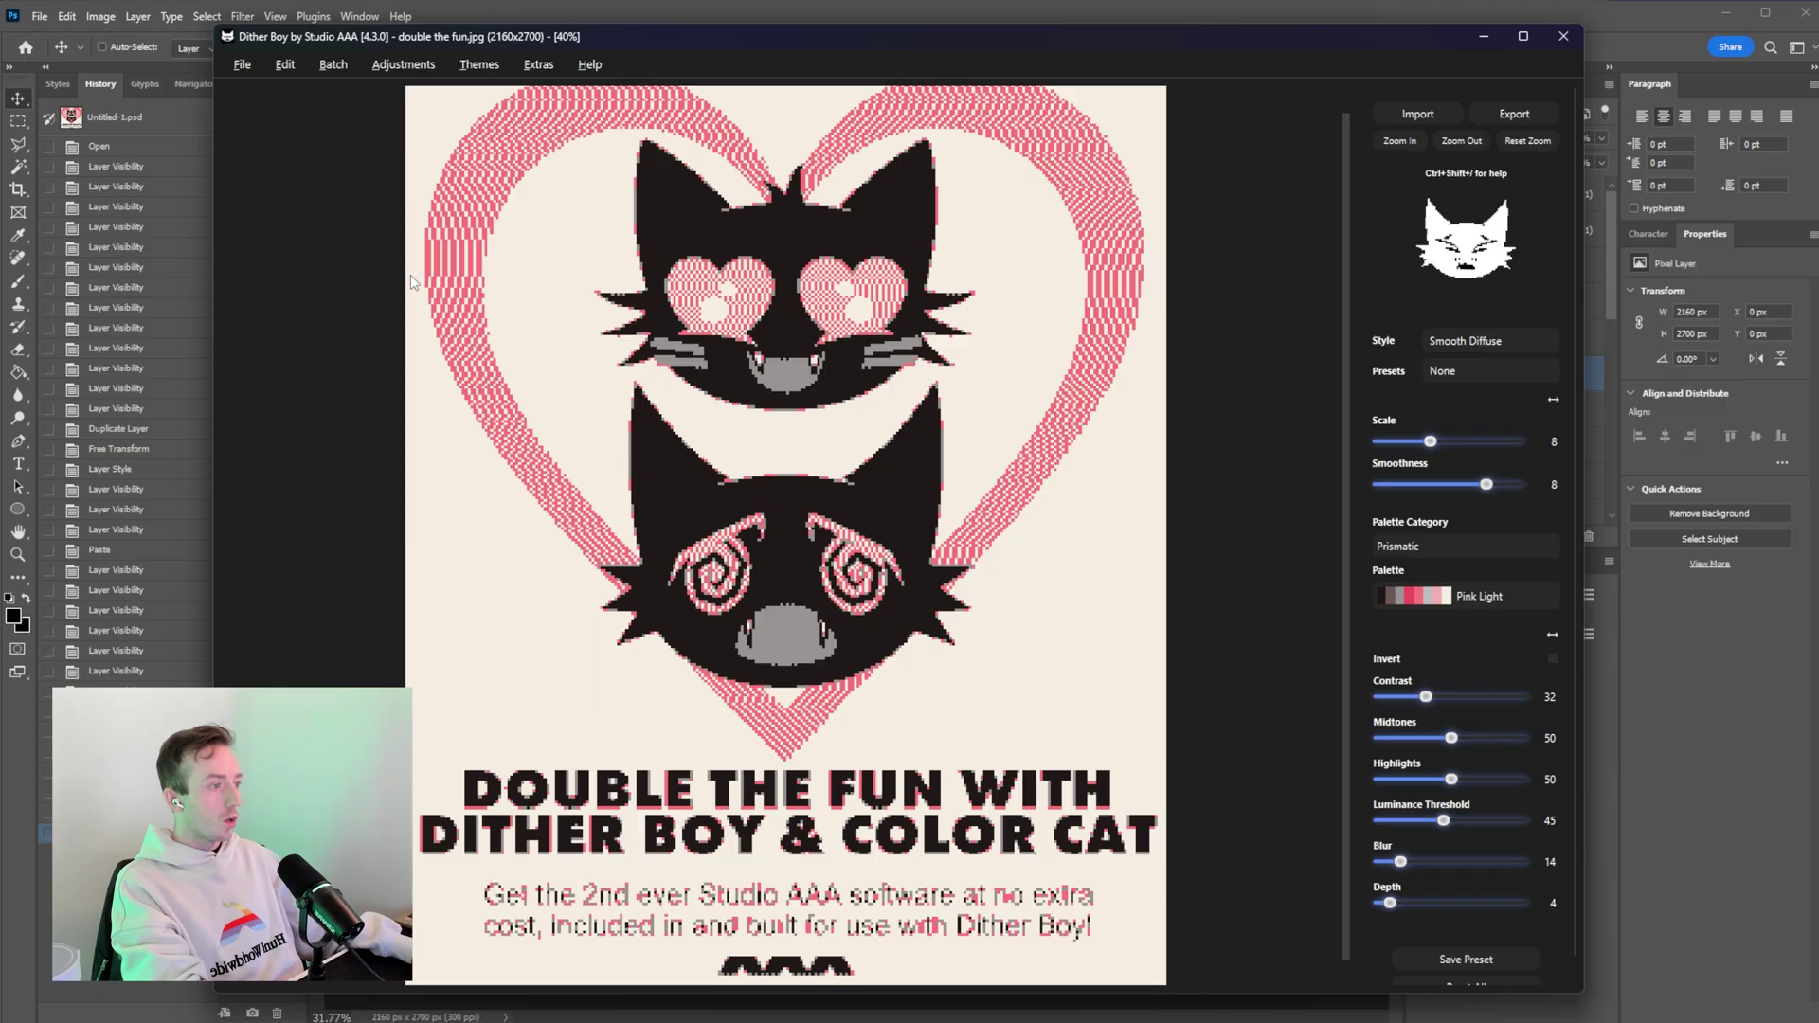
Copy the Smooth Diffuse image and paste it into the Photoshop poster as a new layer.
{"action": "left_click", "coordinate": [280, 66]}
{"action": "key", "text": "alt+Tab"}
{"action": "key", "text": "ctrl+v"}
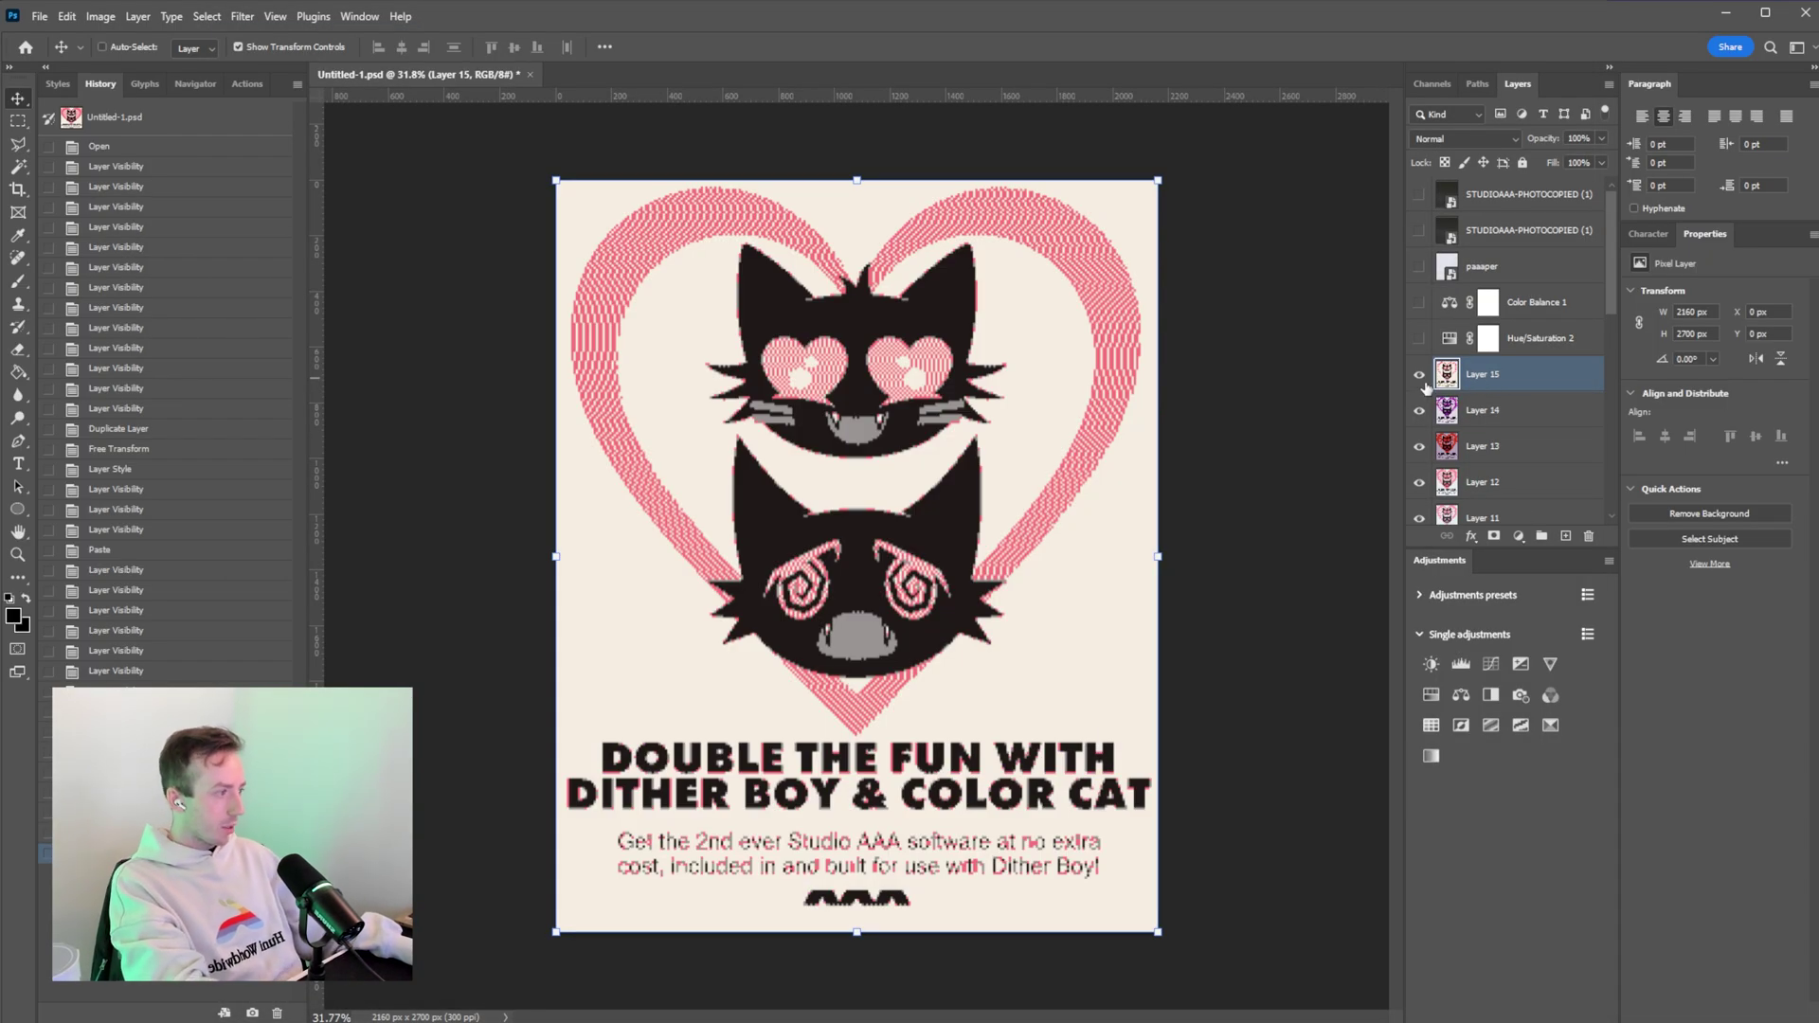
Hide Layers 15, 14, 13 and 12, and select Layer 11.
{"action": "scroll", "coordinate": [1450, 383], "scroll_direction": "down", "scroll_amount": 2}
{"action": "scroll", "coordinate": [1445, 386], "scroll_direction": "up", "scroll_amount": 1}
{"action": "left_click_drag", "start_coordinate": [1421, 413], "coordinate": [1415, 308]}
{"action": "scroll", "coordinate": [1514, 400], "scroll_direction": "down", "scroll_amount": 1}
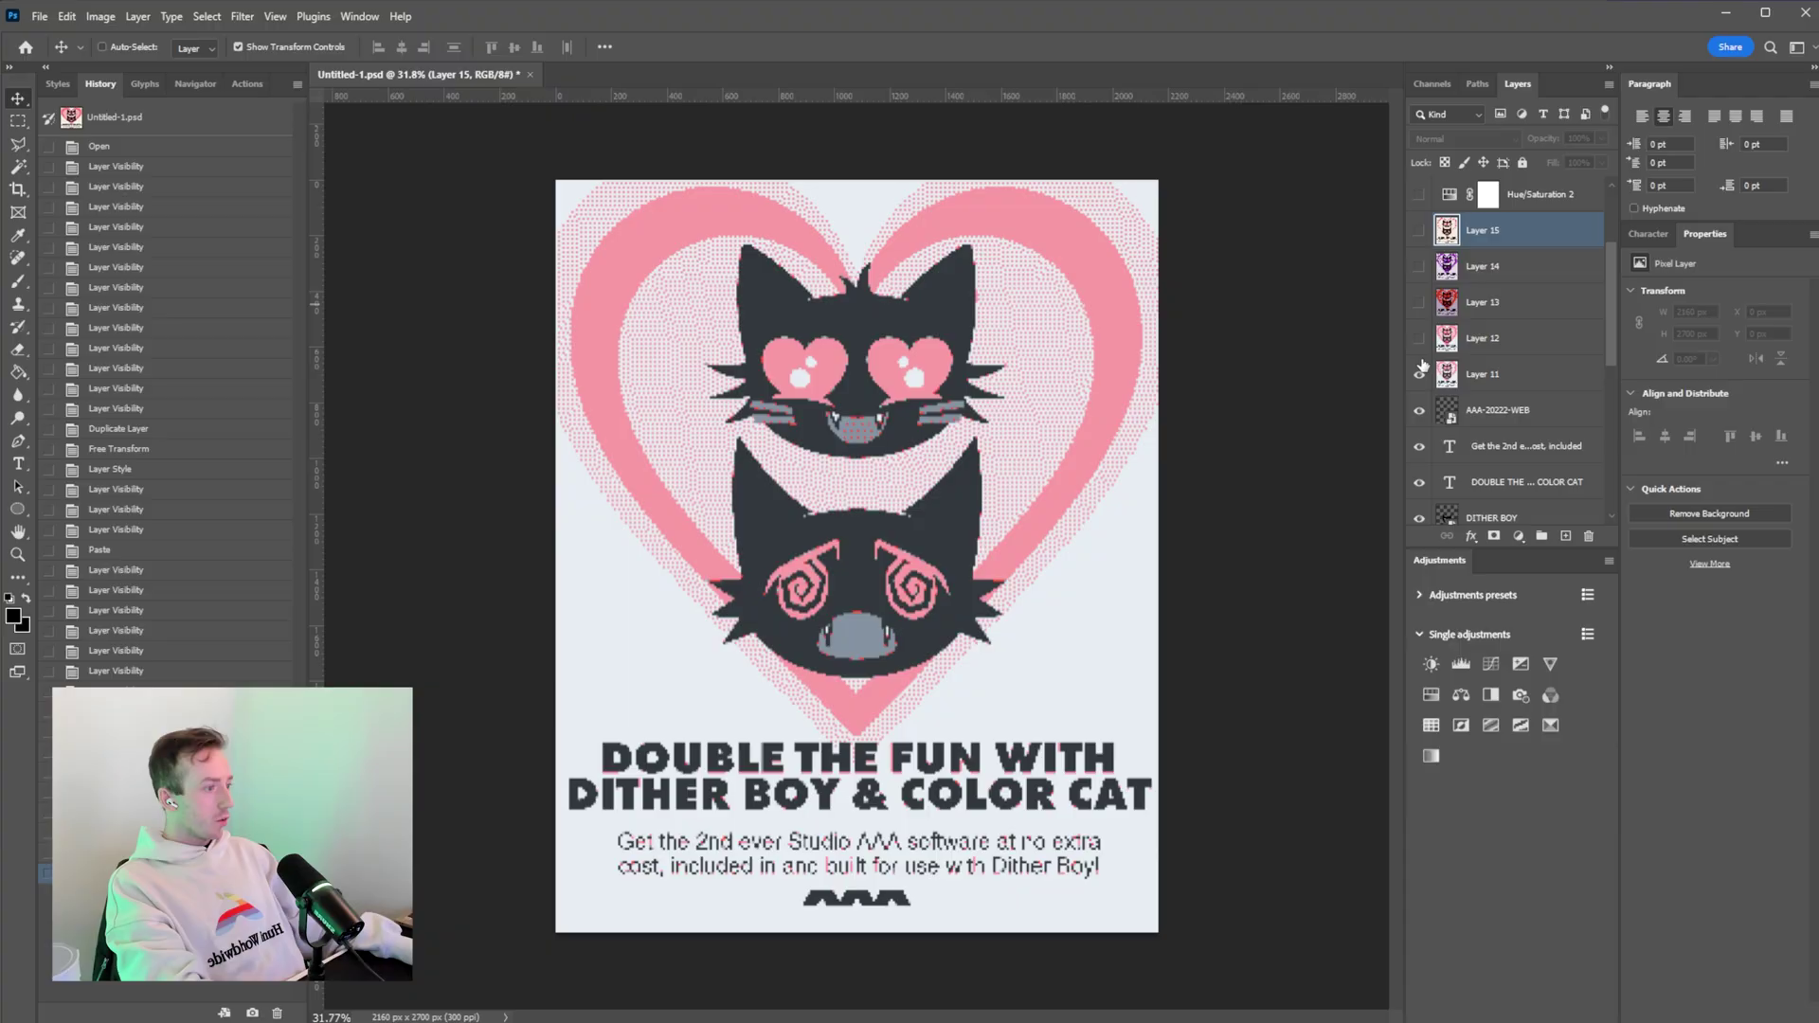
{"action": "left_click", "coordinate": [1500, 373]}
Toggle Layer 11 off and on repeatedly to compare the dithered poster with the original artwork, leaving it visible.
{"action": "left_click", "coordinate": [1419, 374]}
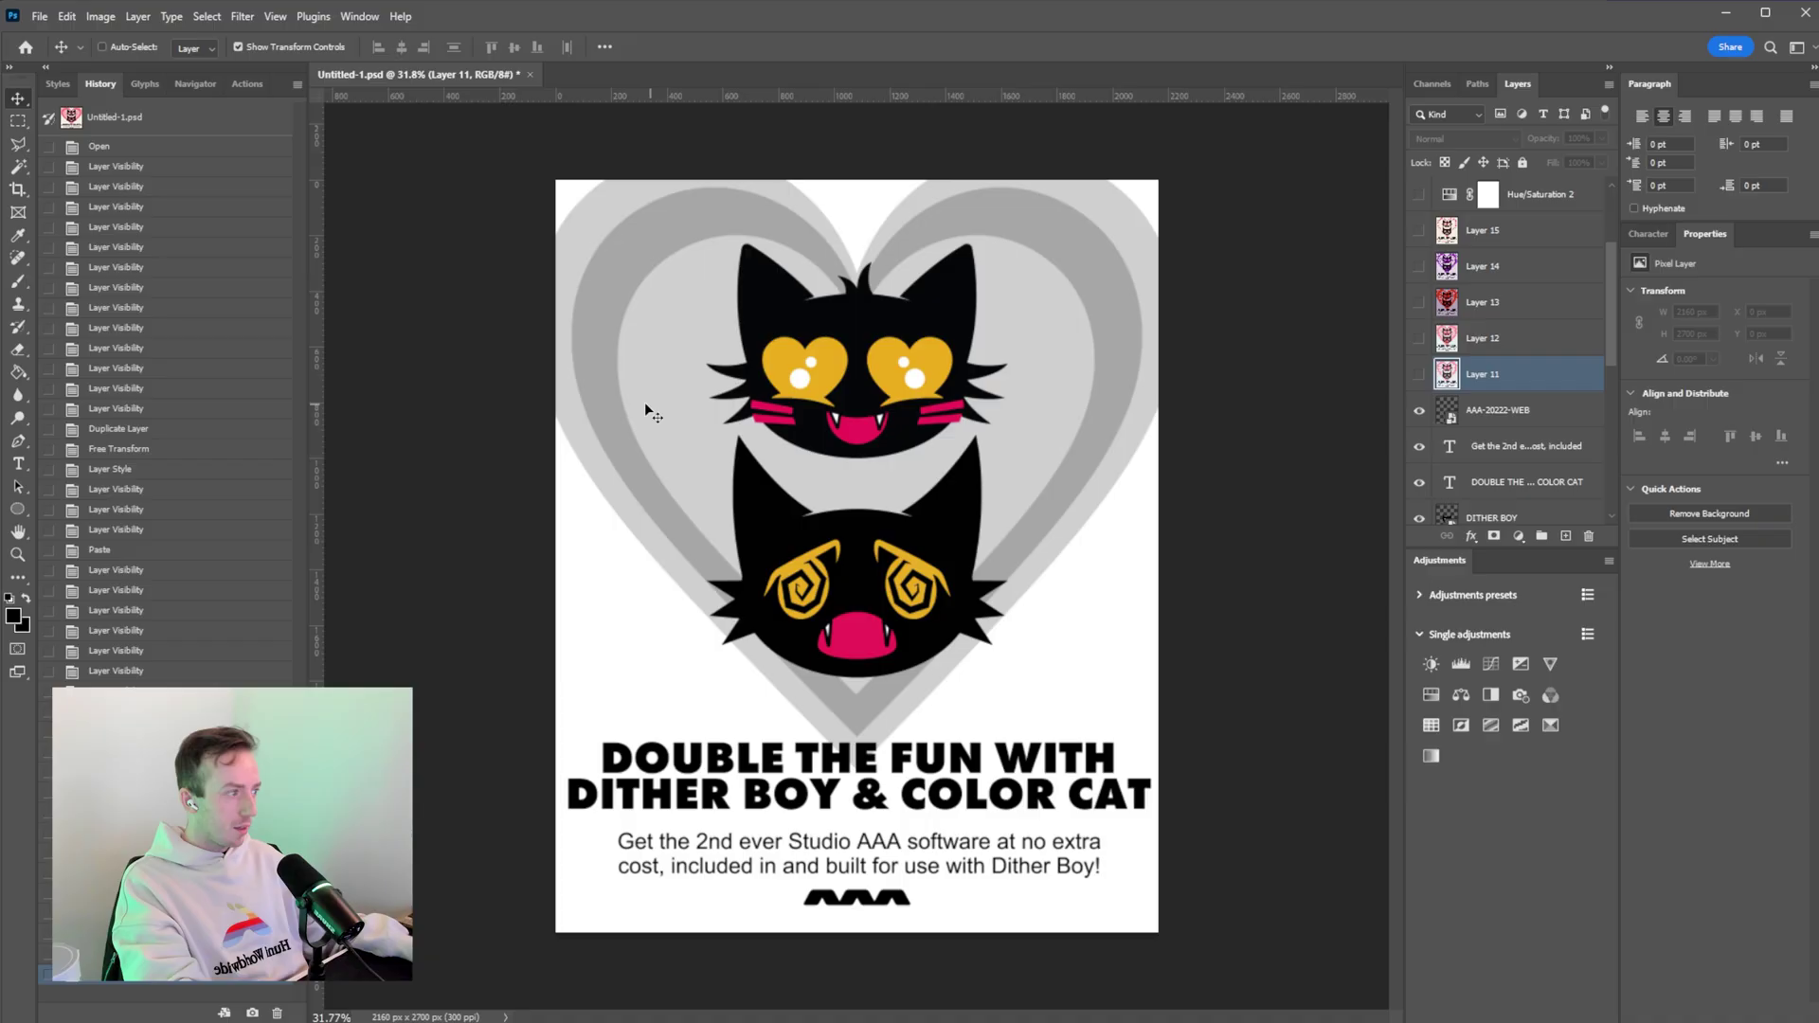
{"action": "left_click", "coordinate": [1419, 375]}
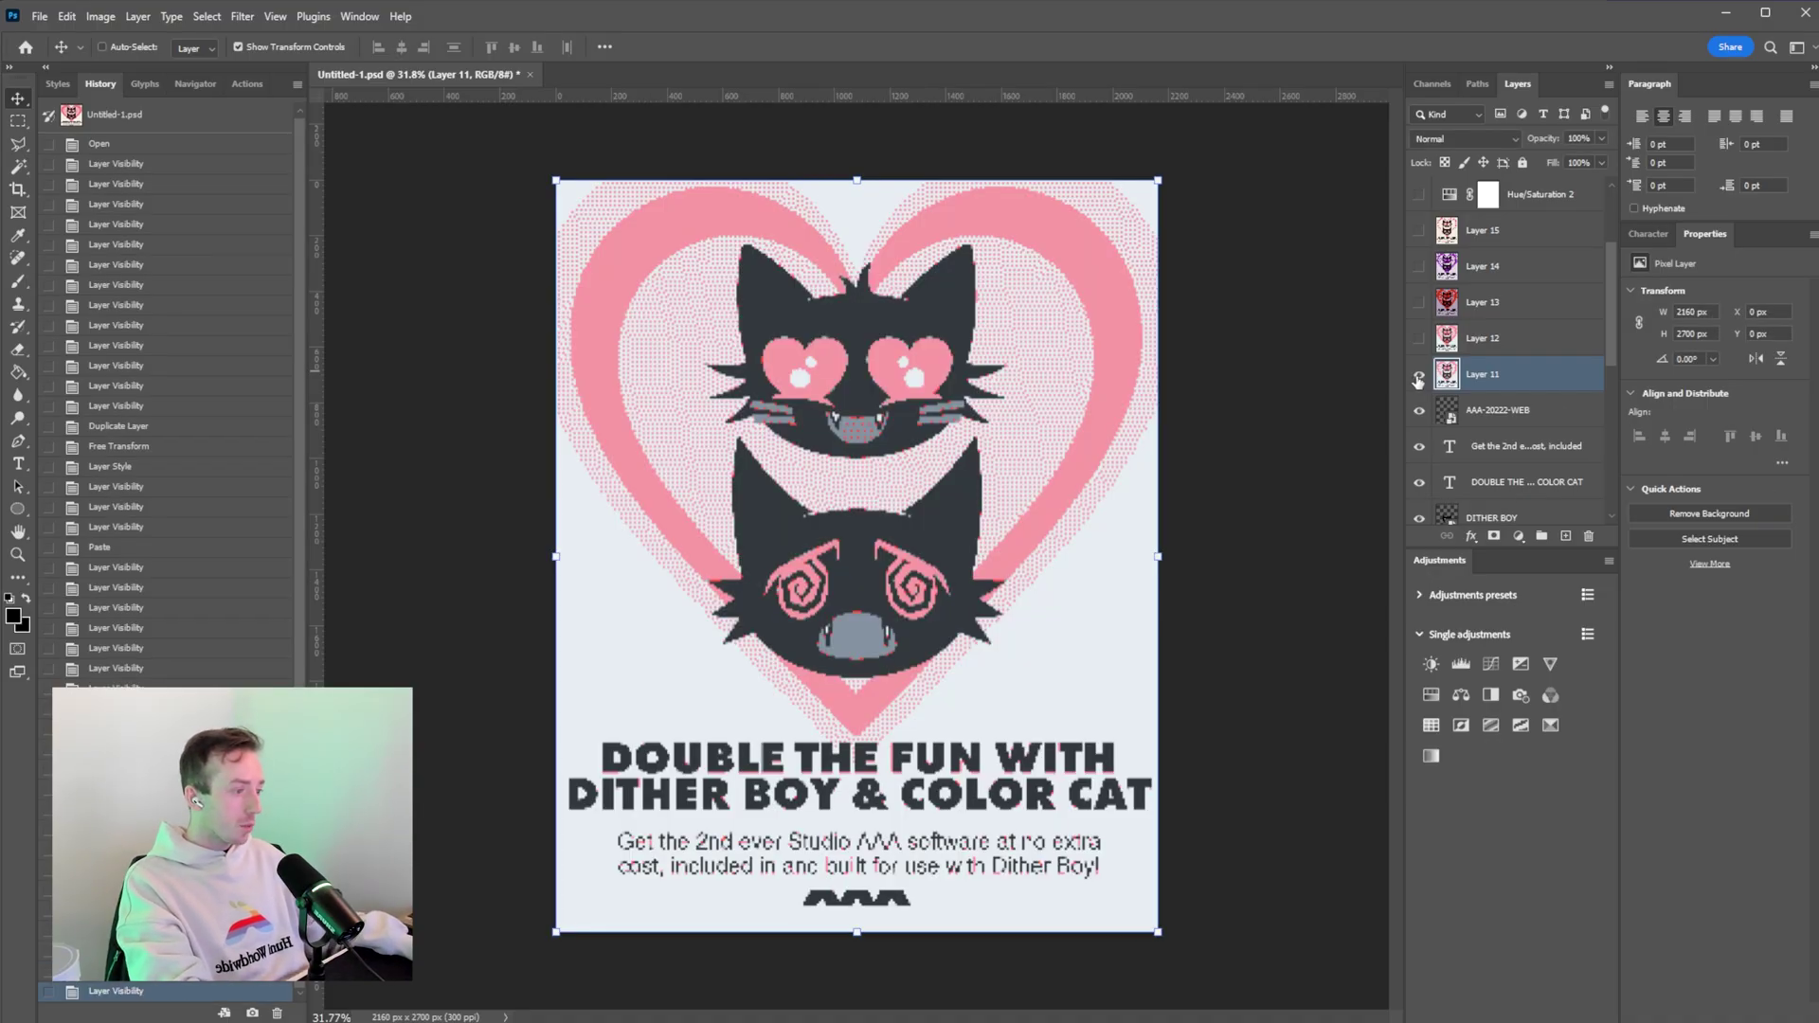
{"action": "left_click", "coordinate": [1418, 375]}
{"action": "left_click", "coordinate": [1419, 375]}
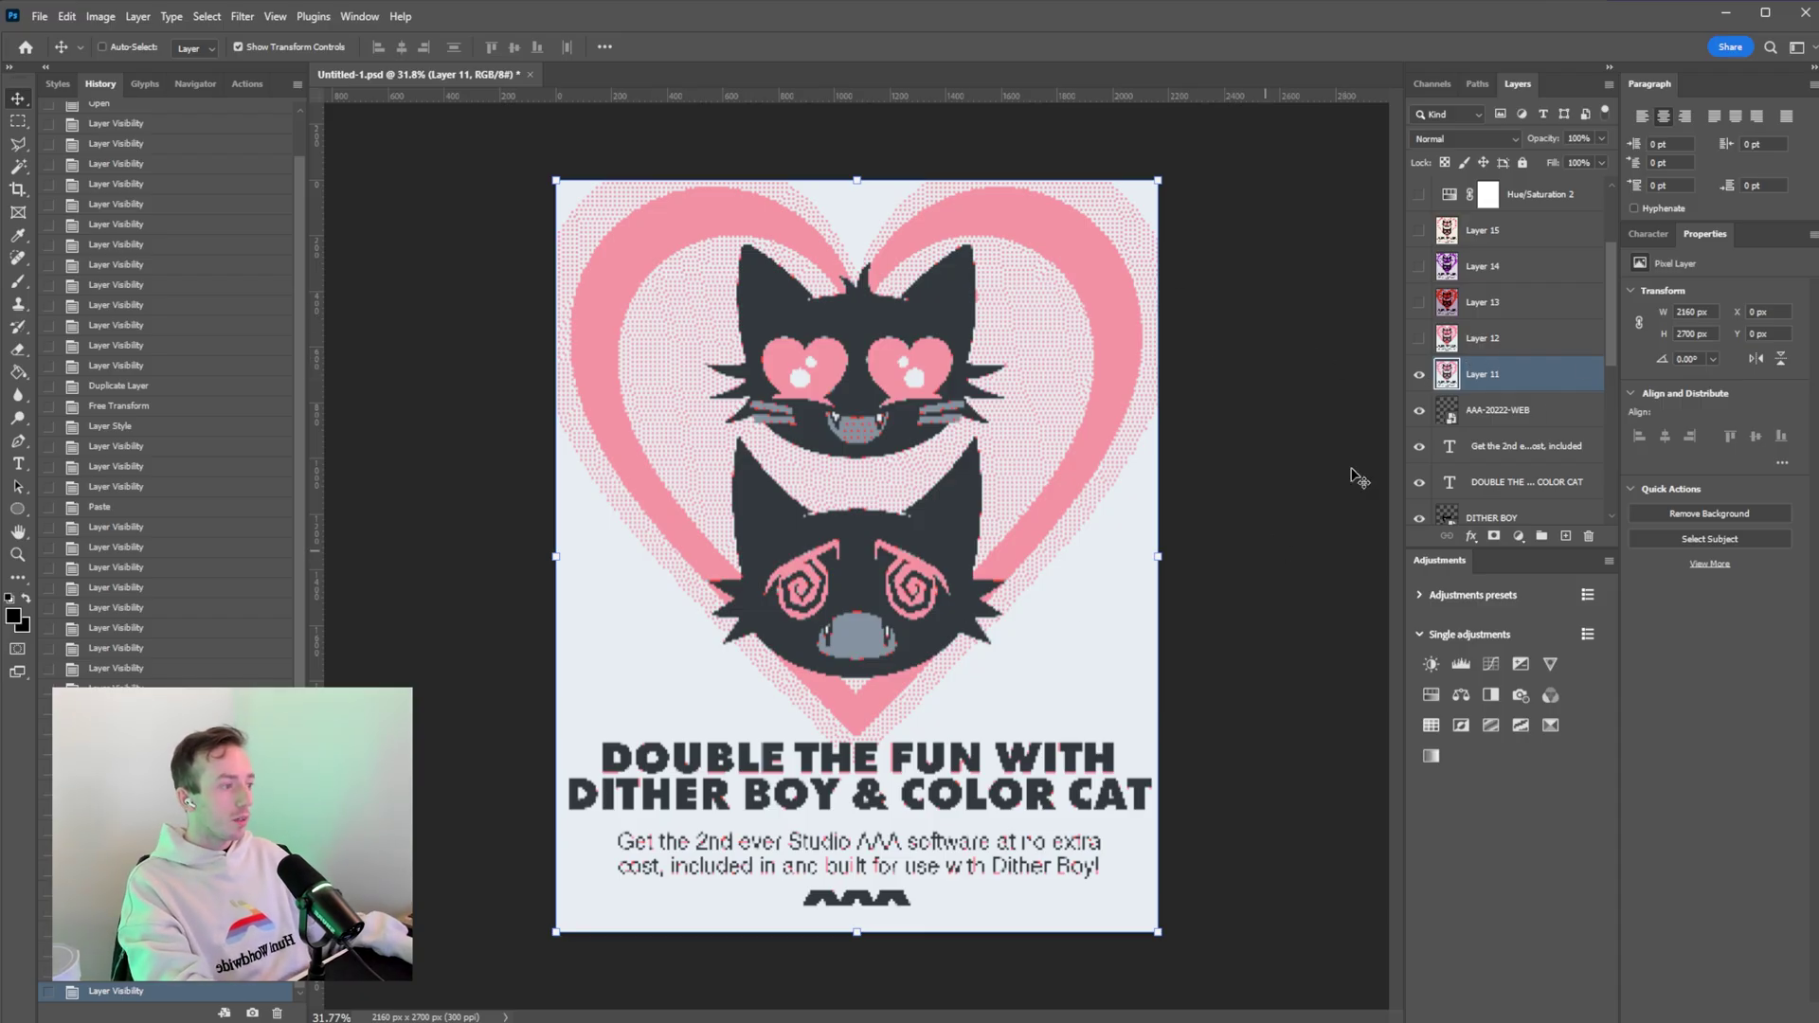
{"action": "left_click", "coordinate": [1418, 377]}
{"action": "left_click", "coordinate": [1419, 377]}
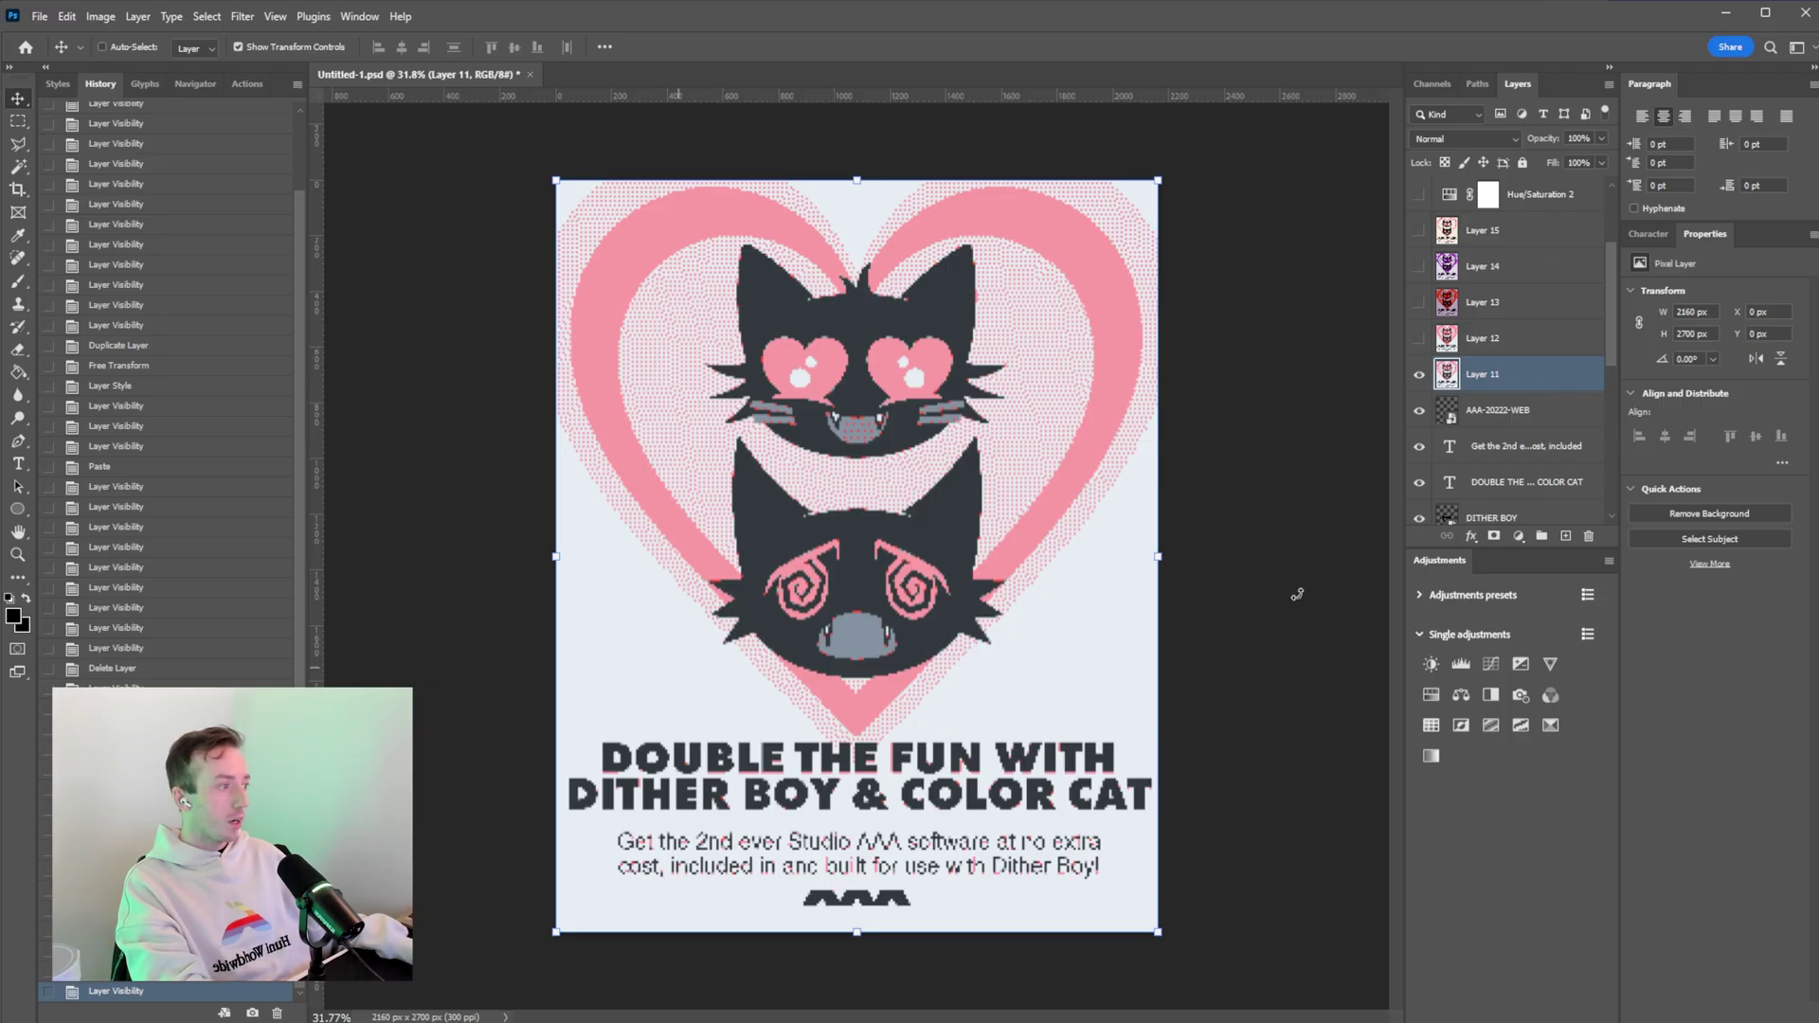
{"action": "scroll", "coordinate": [1477, 331], "scroll_direction": "up", "scroll_amount": 3}
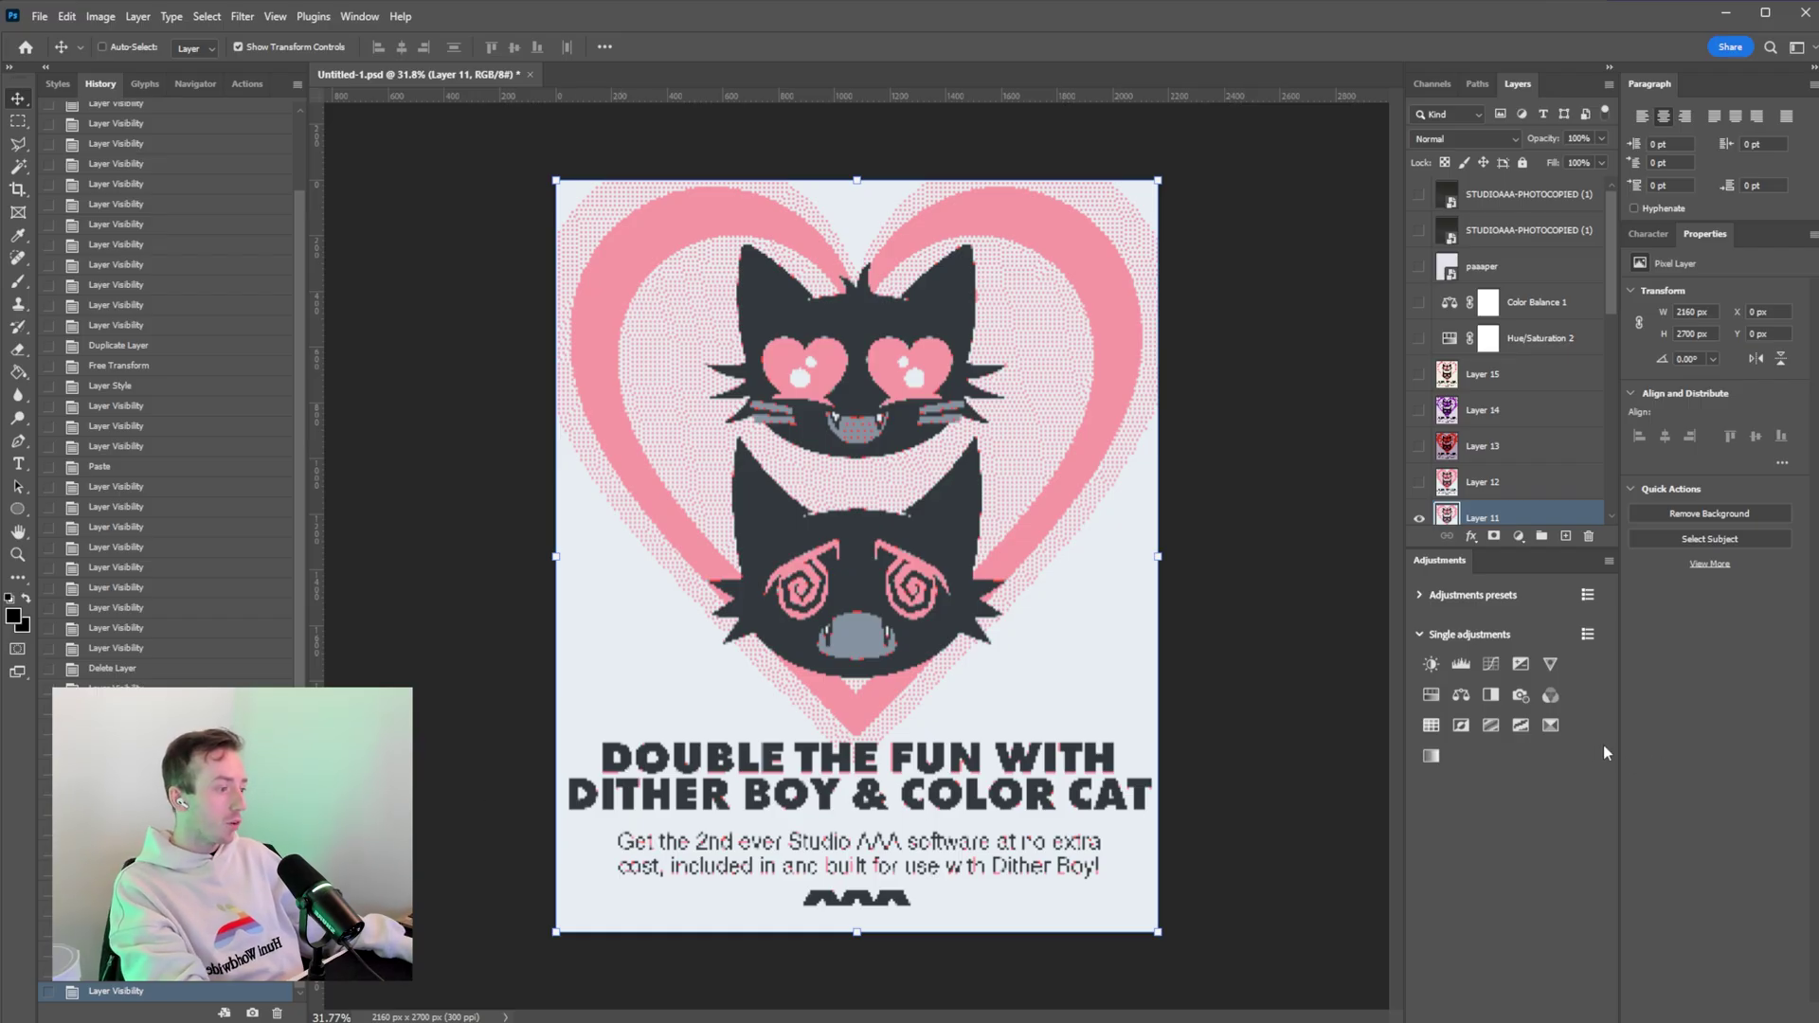
Select the lower STUDIOAAA-PHOTOCOPIED (1) layer and preview the paaaper texture layer on and off over the poster.
{"action": "left_click", "coordinate": [1554, 230]}
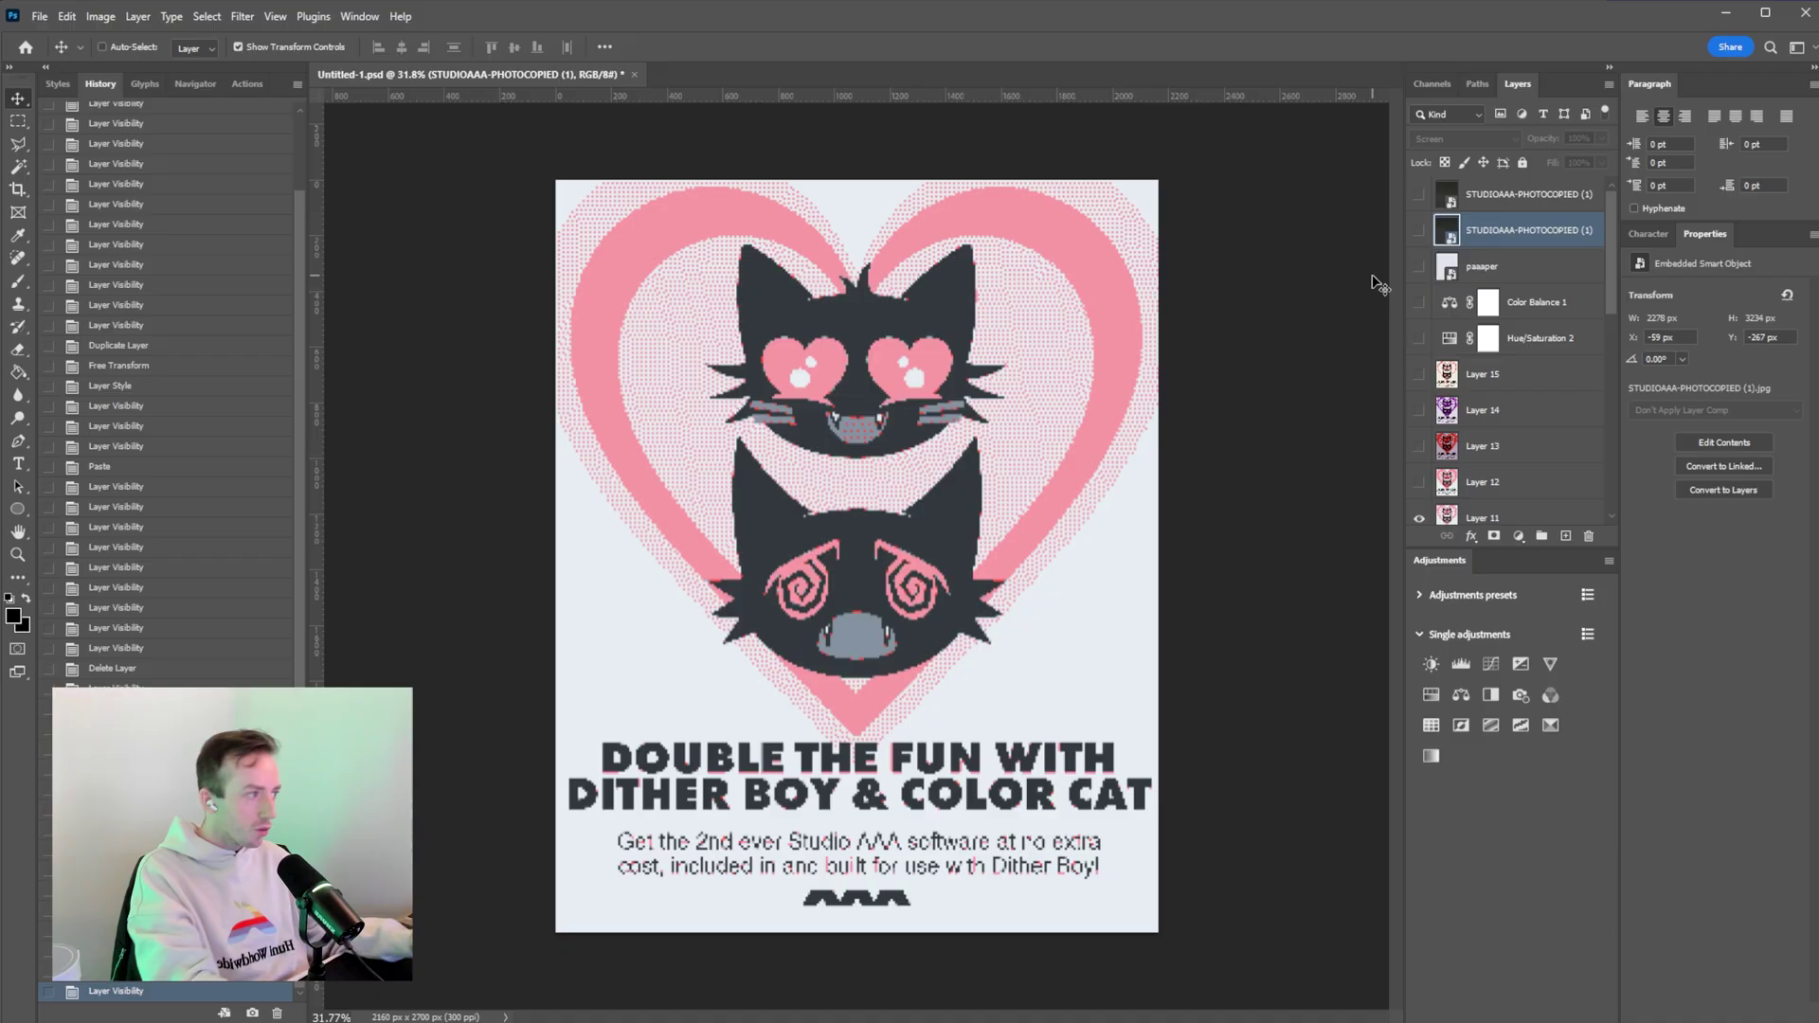
{"action": "left_click", "coordinate": [1418, 267]}
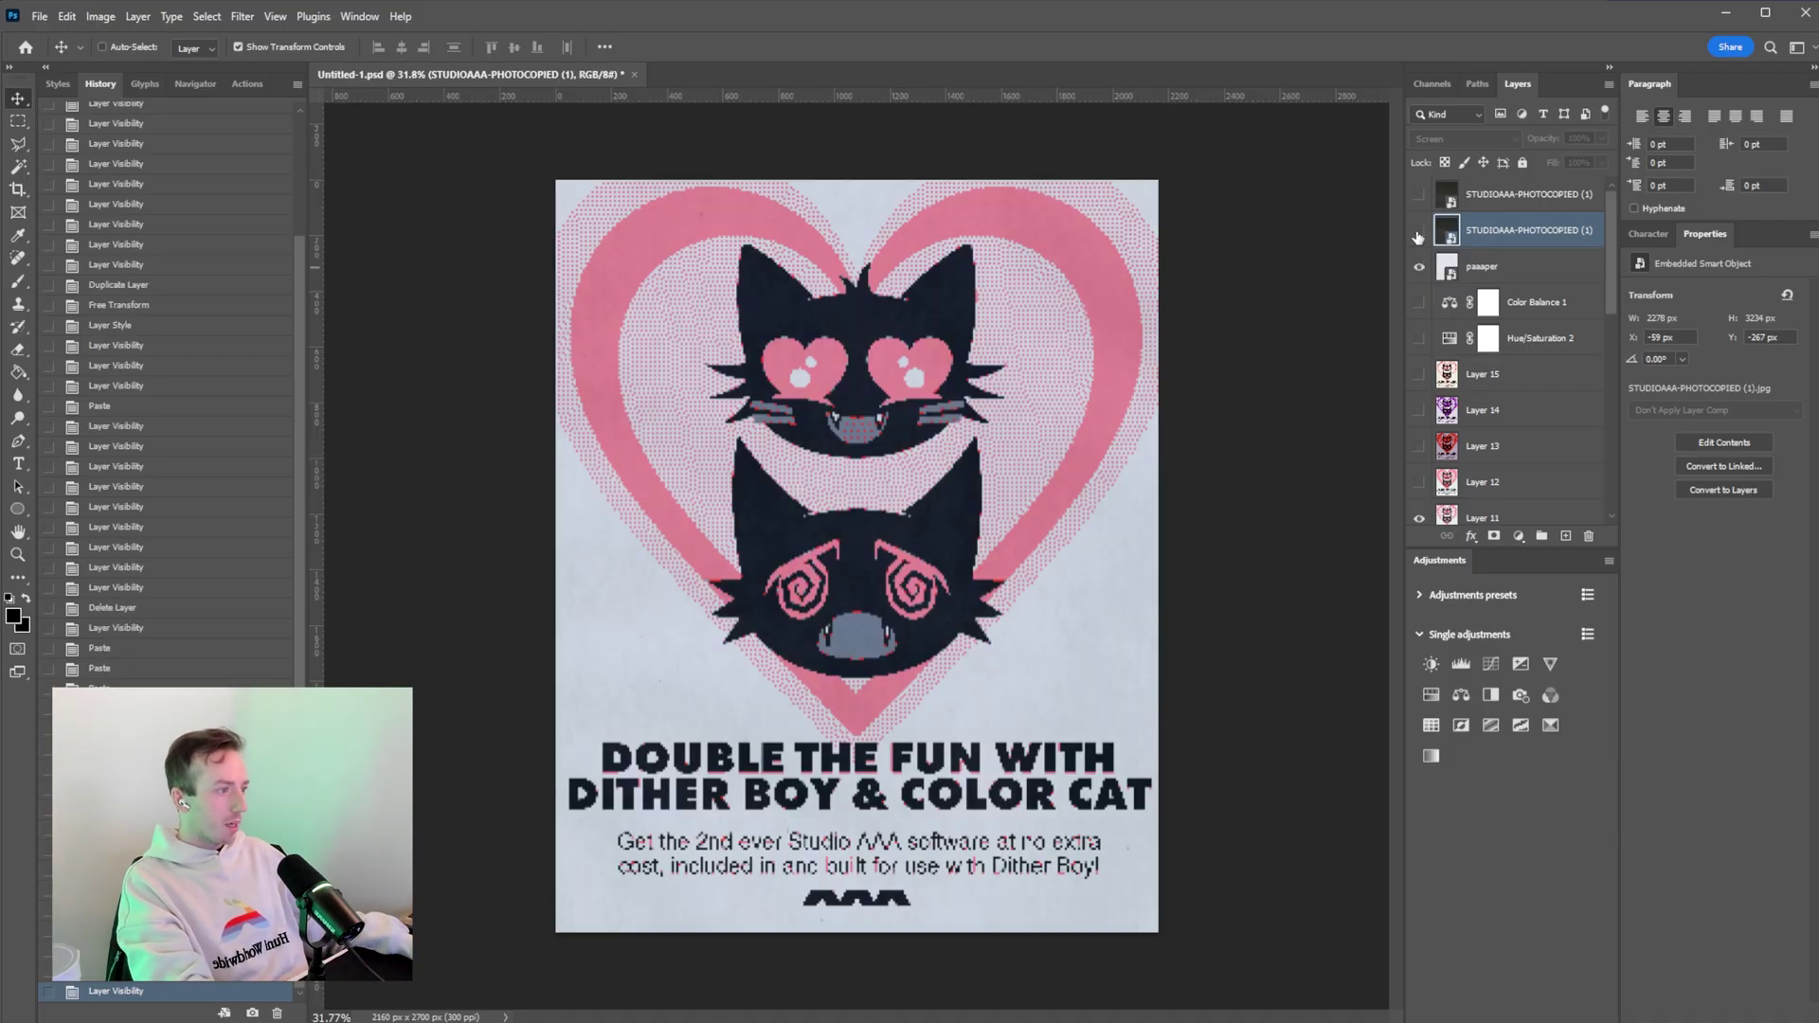
{"action": "left_click", "coordinate": [1418, 267]}
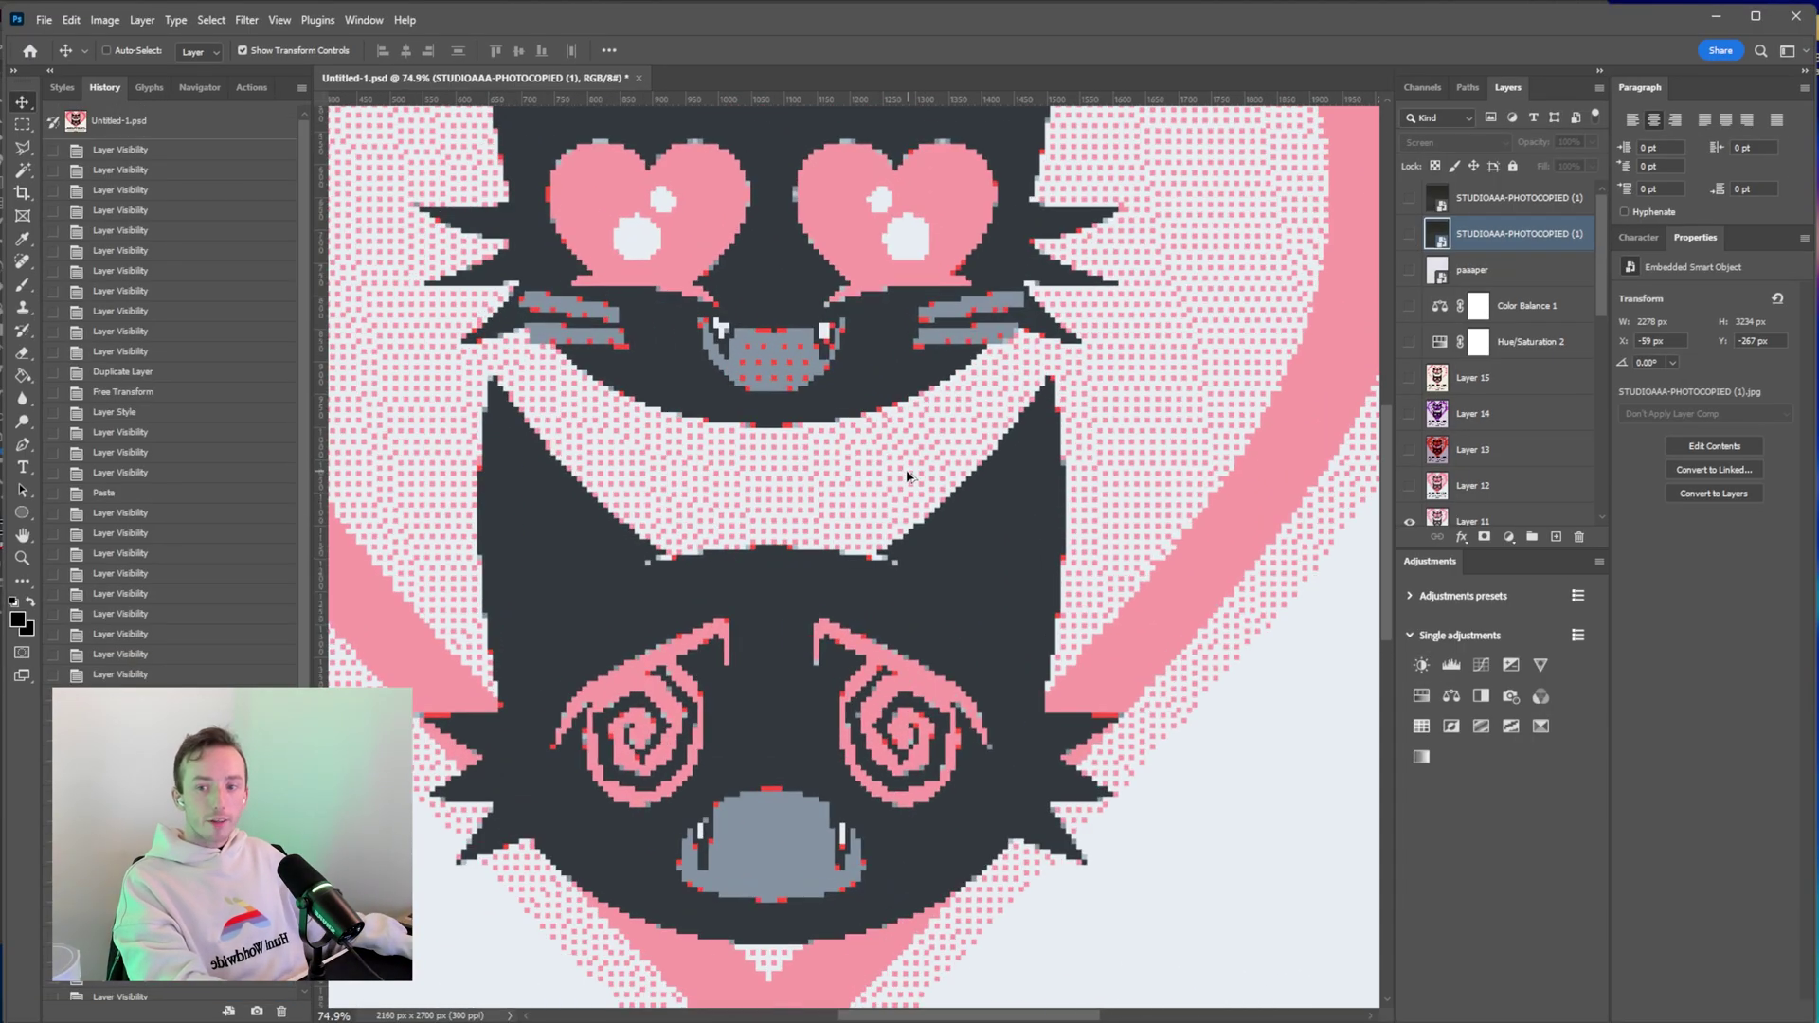
{"action": "scroll", "coordinate": [925, 480], "scroll_direction": "down", "scroll_amount": 7}
{"action": "scroll", "coordinate": [812, 479], "scroll_direction": "up", "scroll_amount": 7}
{"action": "scroll", "coordinate": [764, 483], "scroll_direction": "down", "scroll_amount": 5}
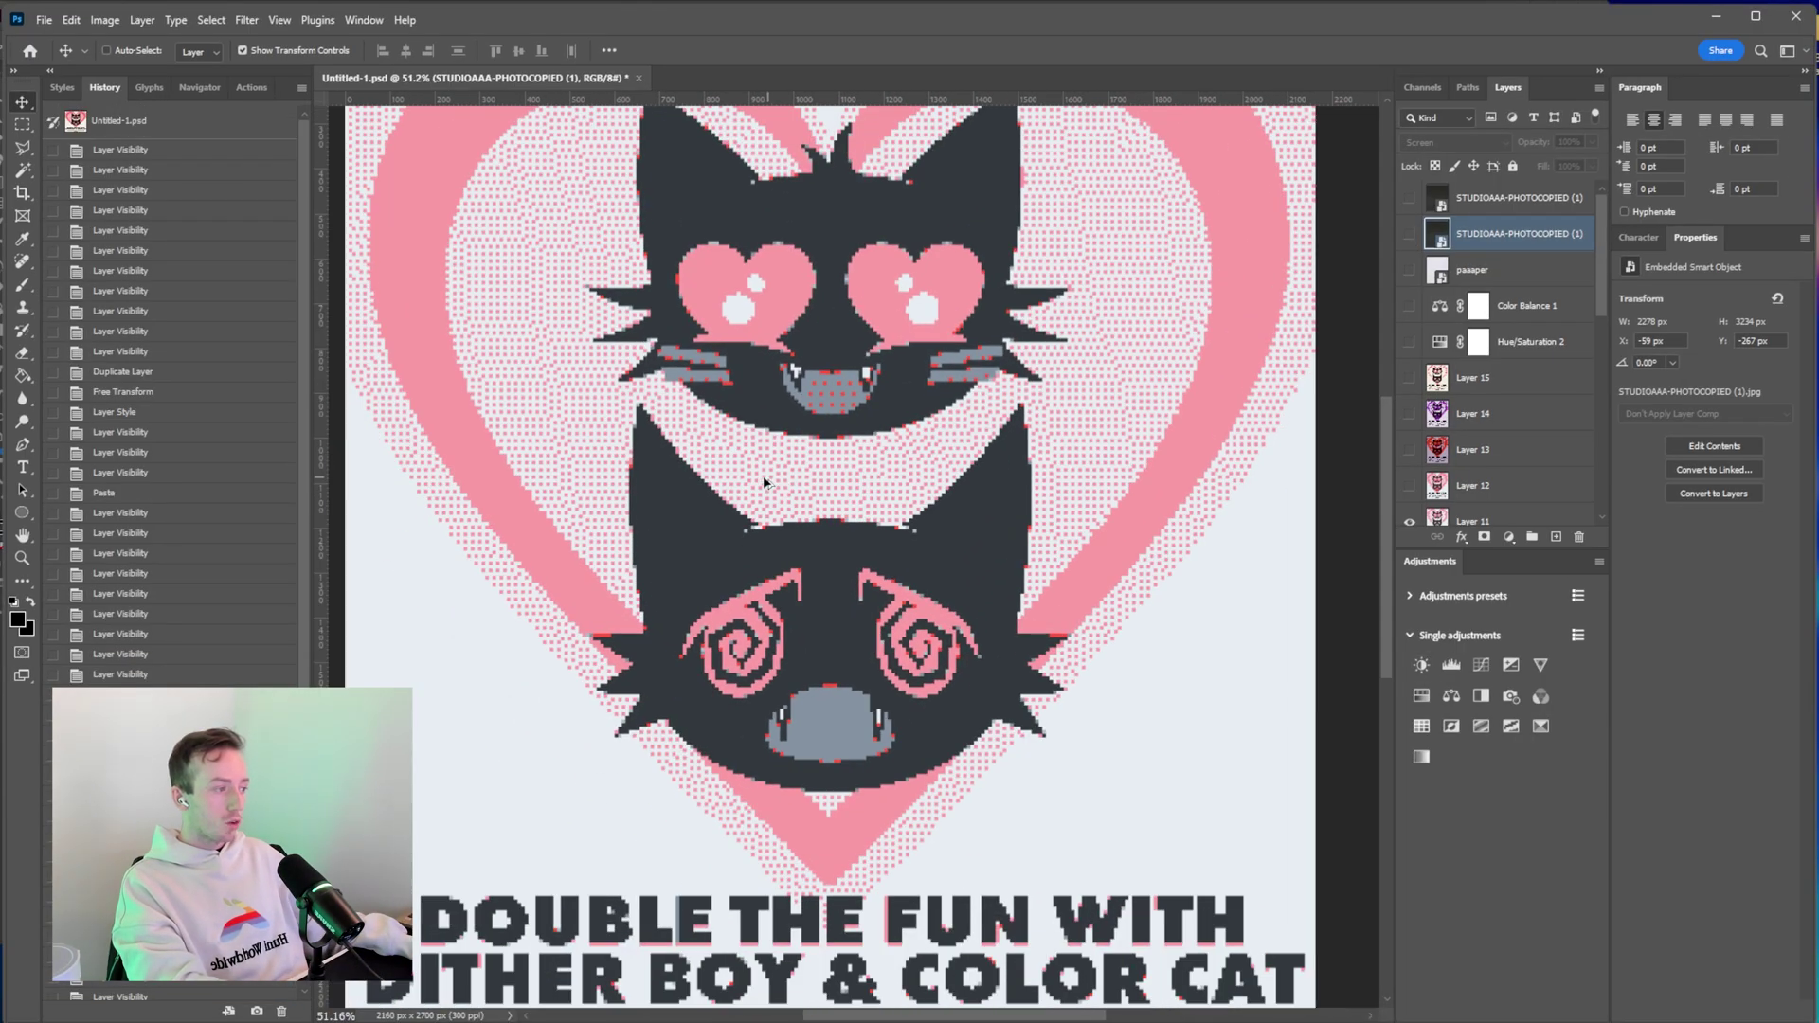
{"action": "scroll", "coordinate": [790, 483], "scroll_direction": "up", "scroll_amount": 2}
{"action": "scroll", "coordinate": [791, 482], "scroll_direction": "up", "scroll_amount": 3}
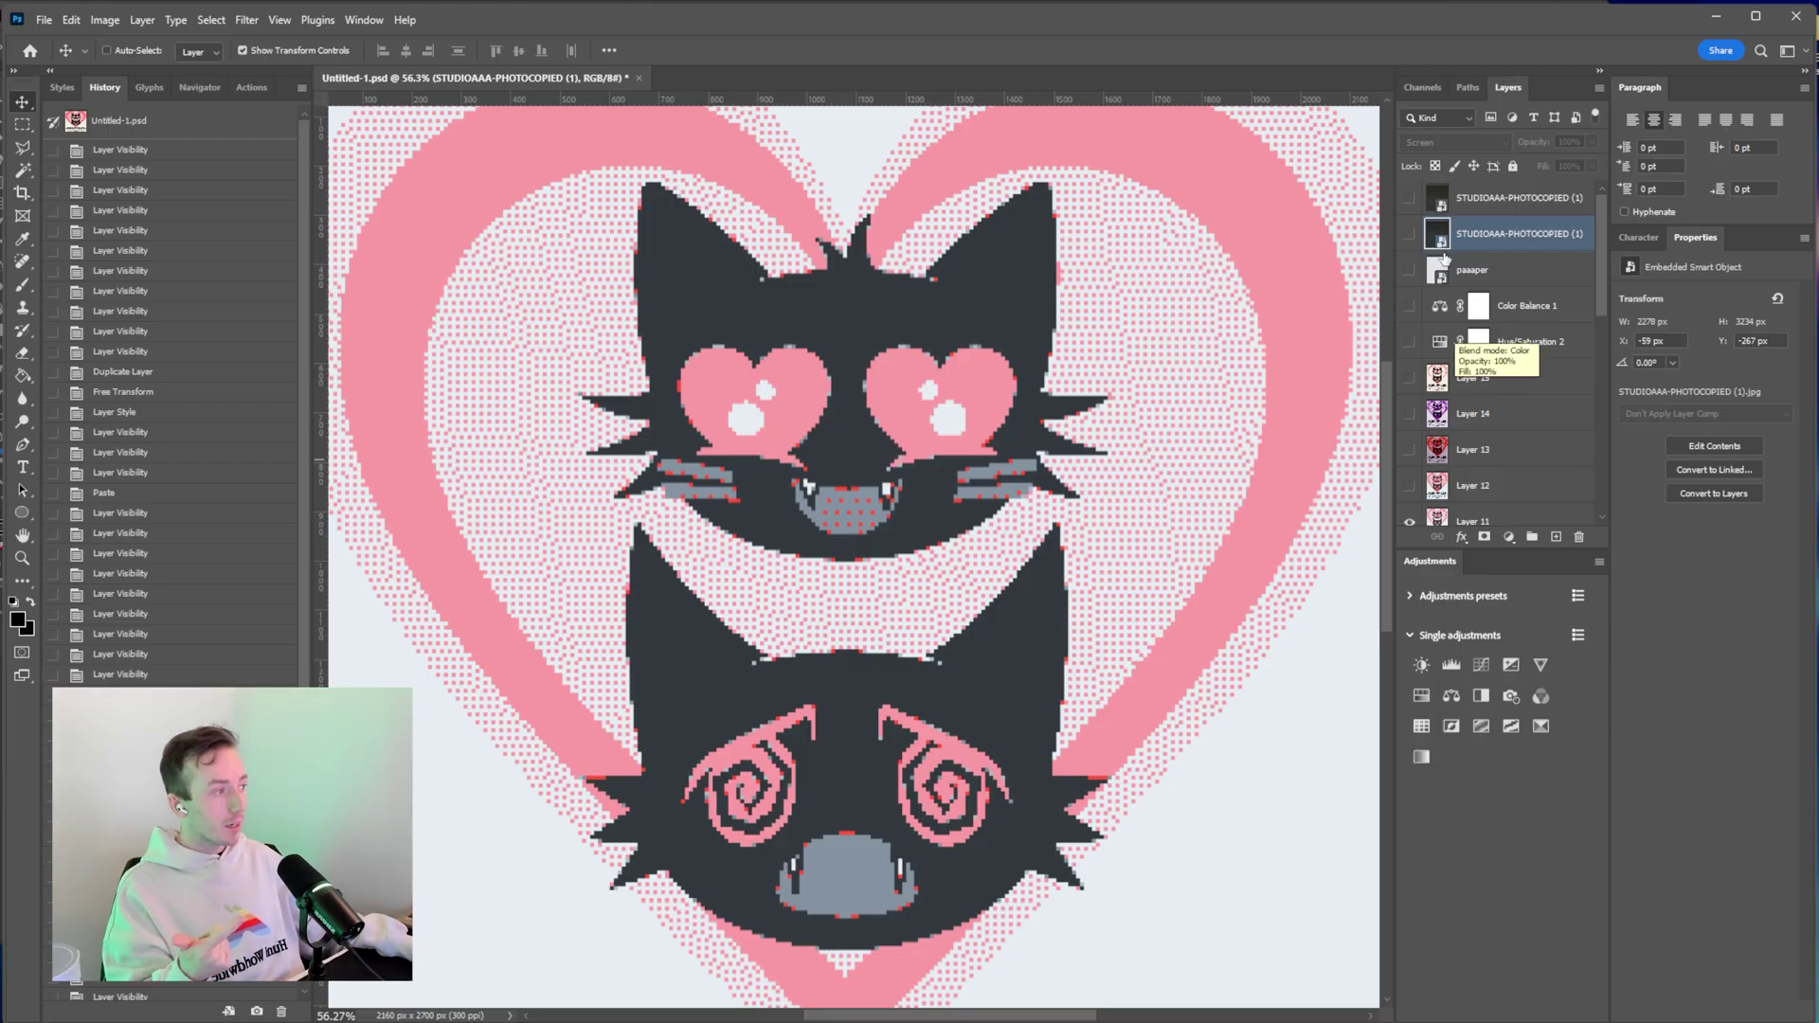
Show the lower STUDIOAAA-PHOTOCOPIED (1) layer, inspect its raw texture in Normal blend mode, and set it back to Screen.
{"action": "left_click", "coordinate": [1410, 234]}
{"action": "left_click", "coordinate": [1457, 143]}
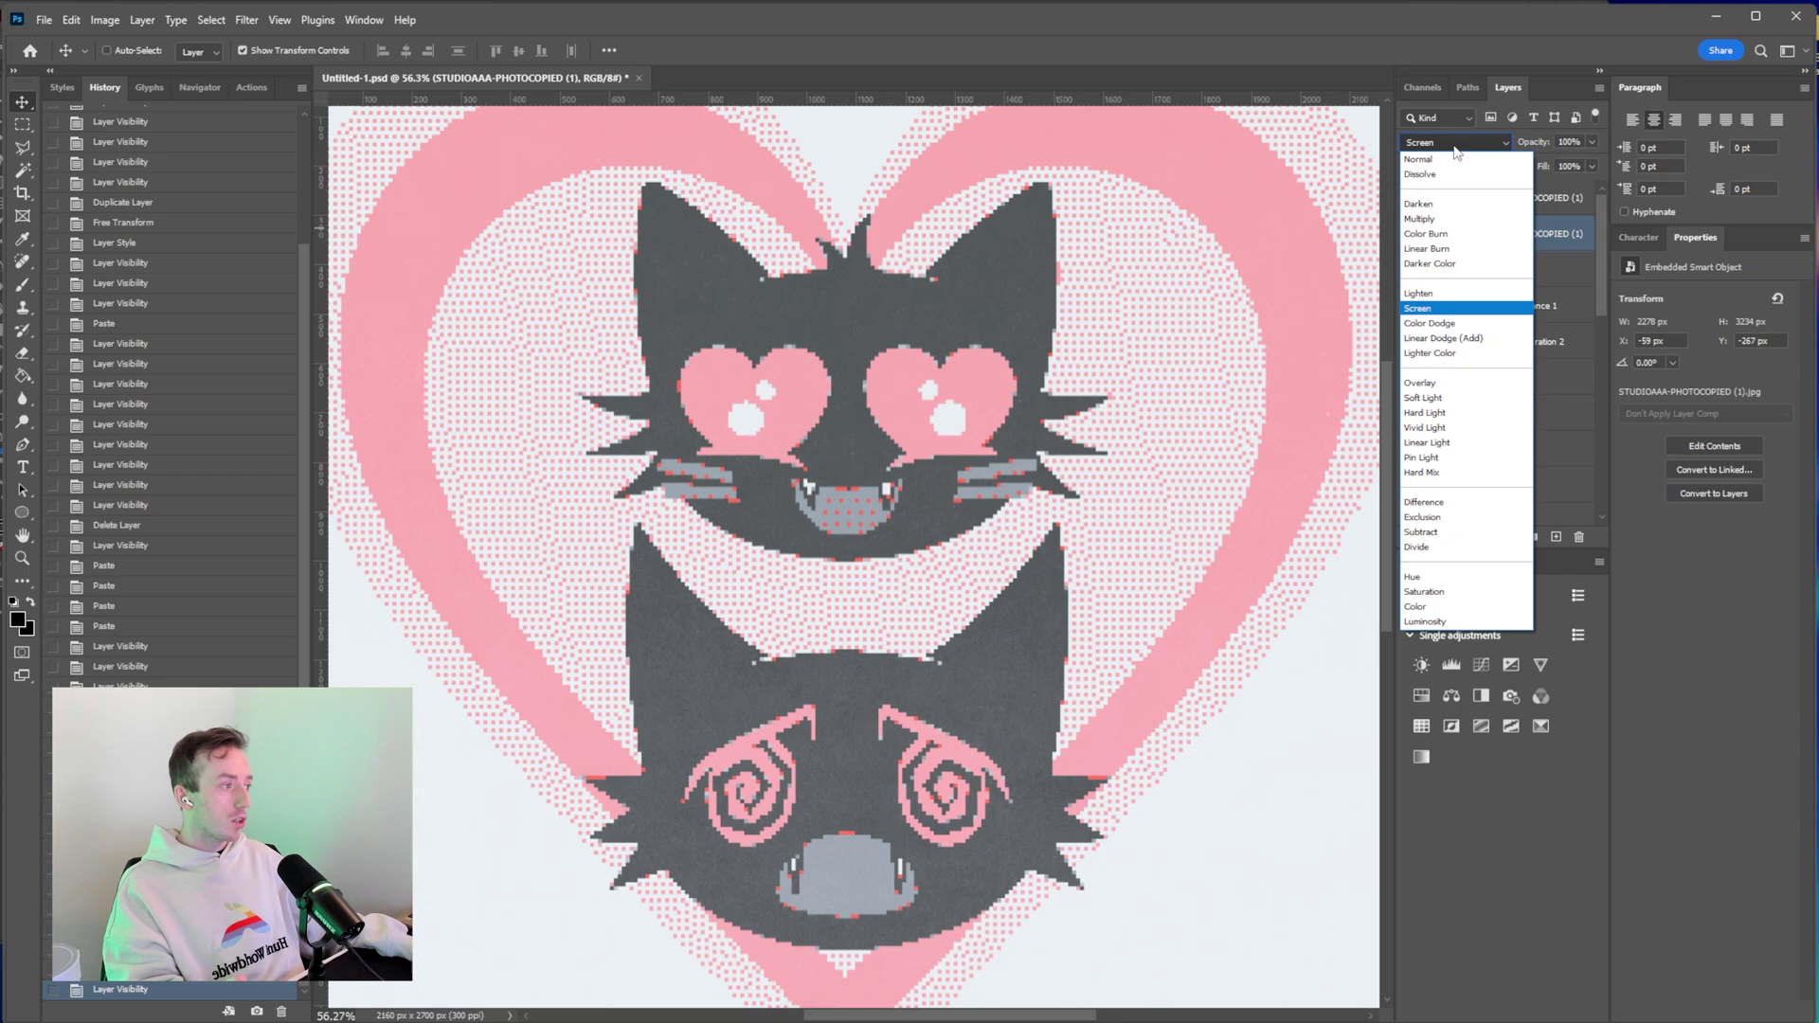
{"action": "left_click", "coordinate": [1459, 146]}
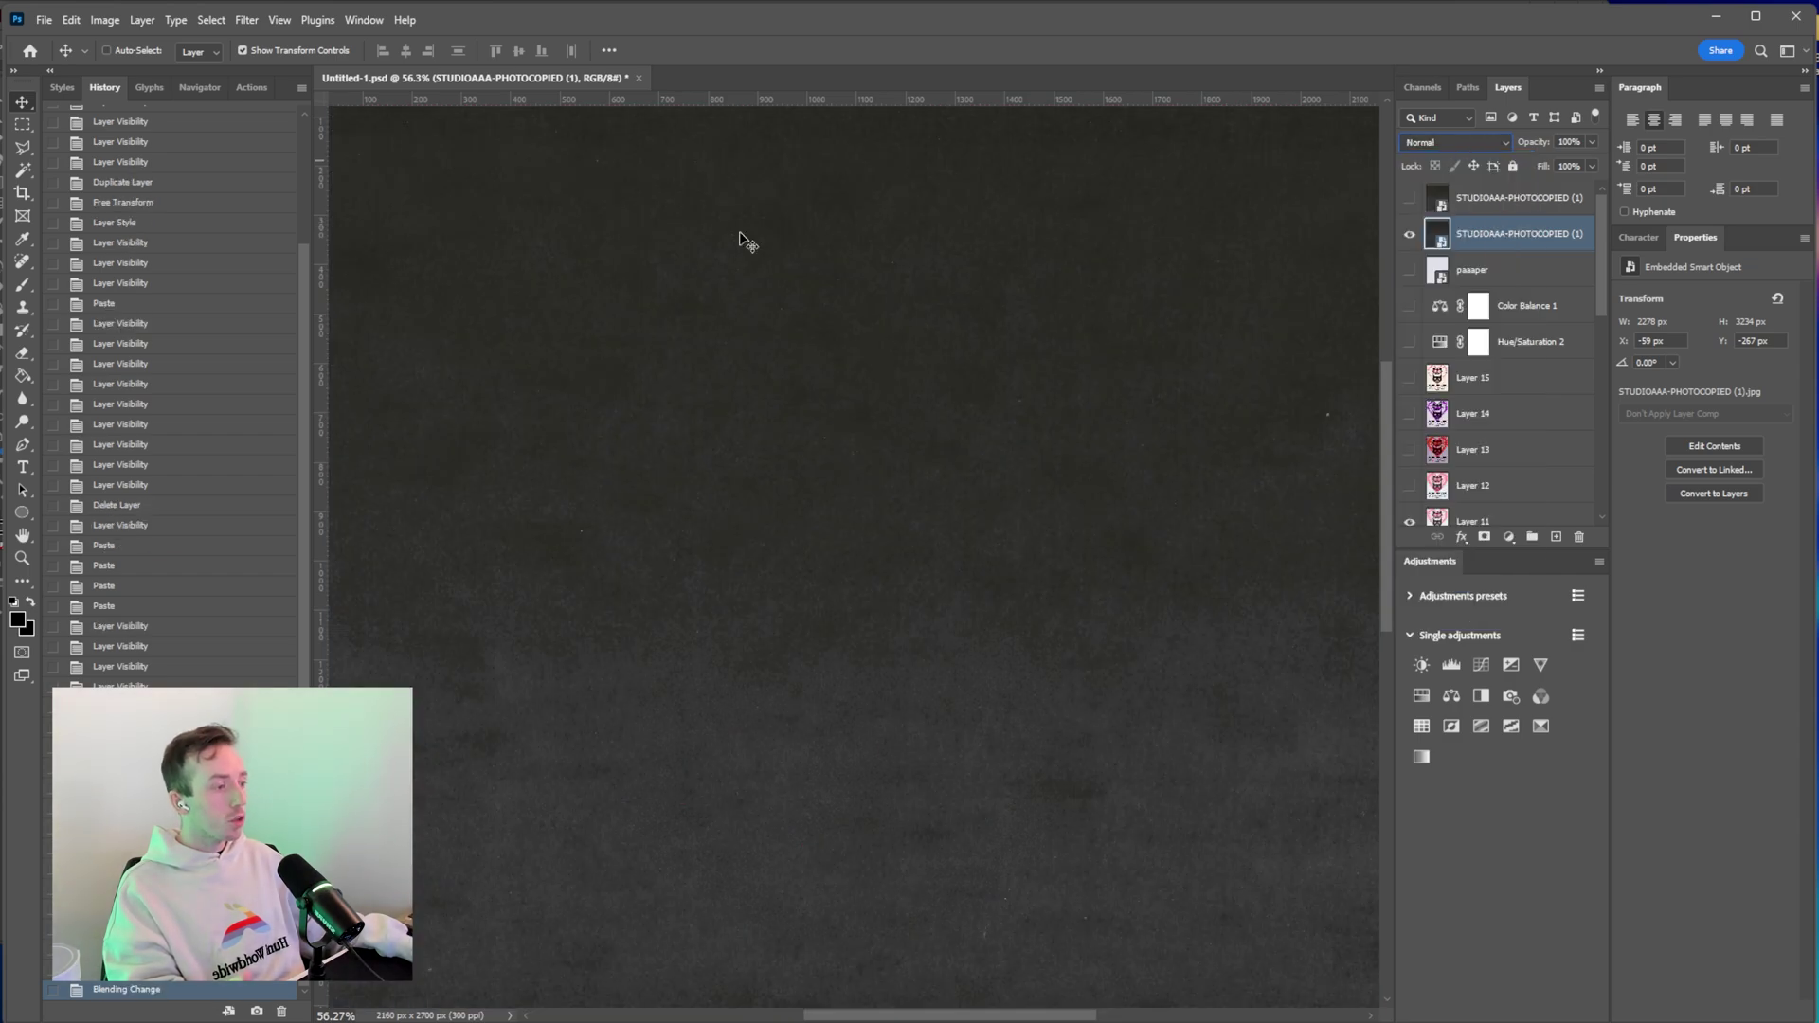
{"action": "scroll", "coordinate": [806, 410], "scroll_direction": "down", "scroll_amount": 5}
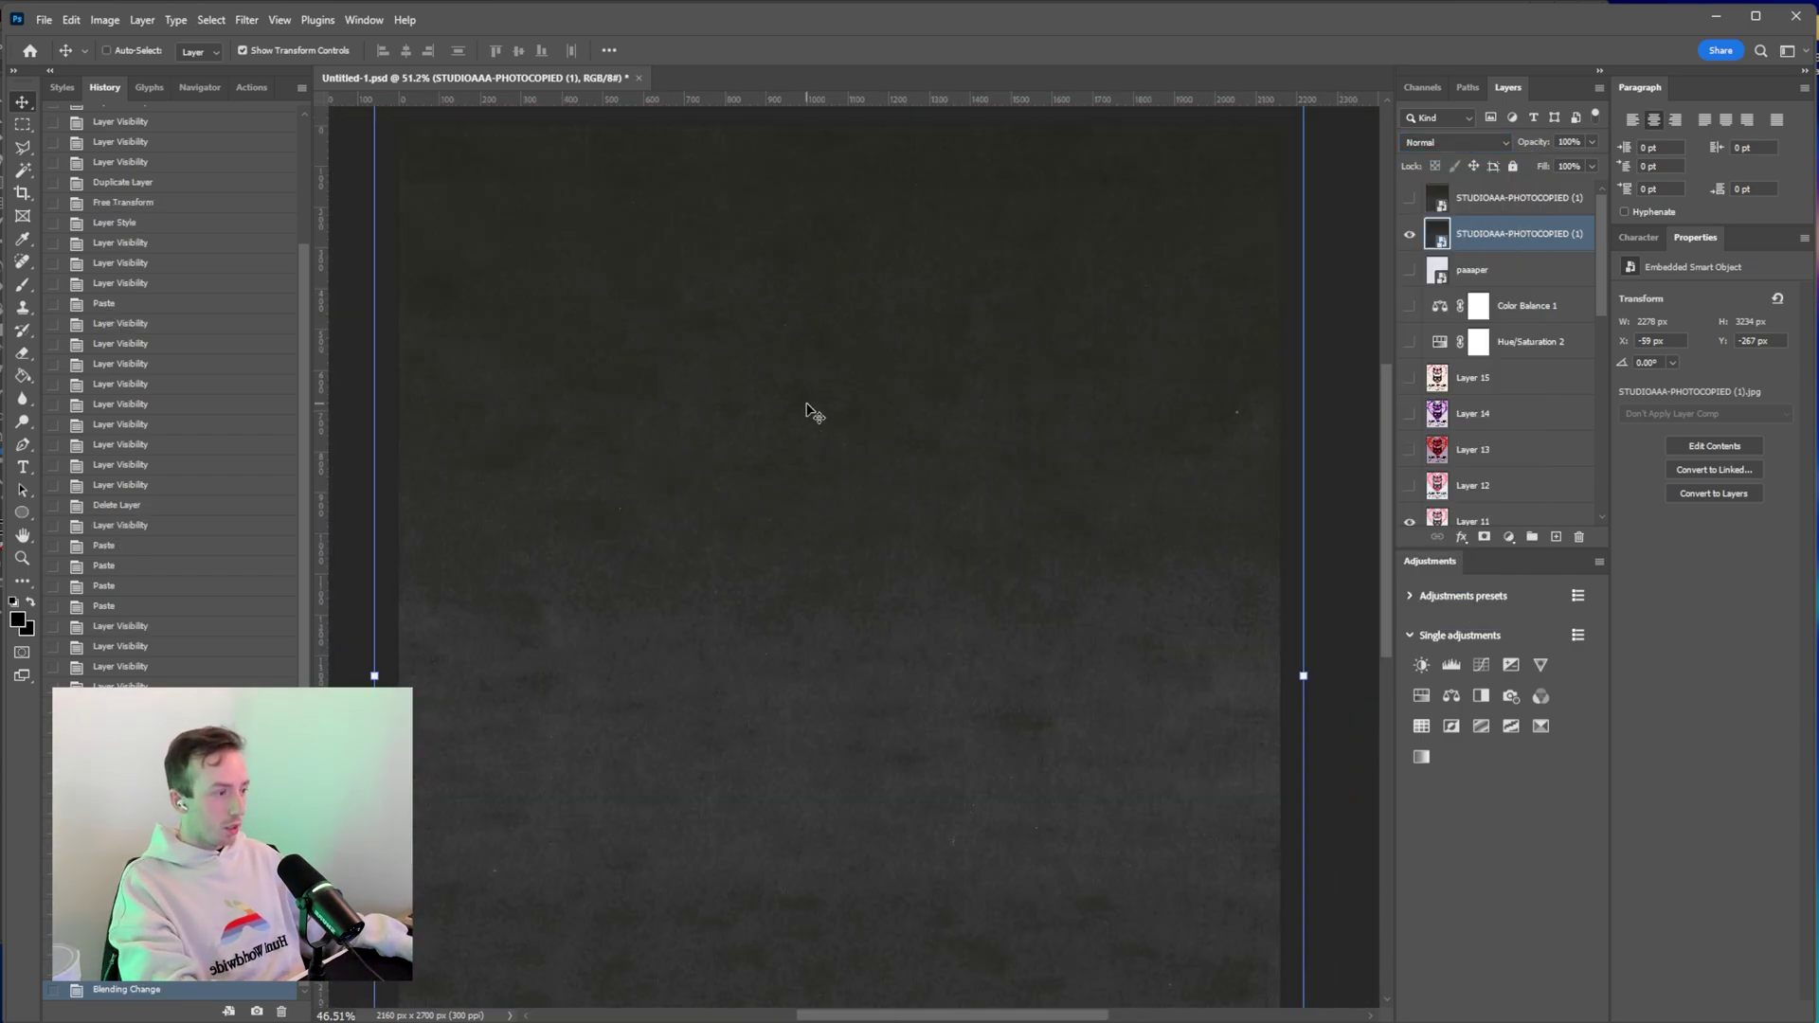
{"action": "scroll", "coordinate": [812, 407], "scroll_direction": "up", "scroll_amount": 5}
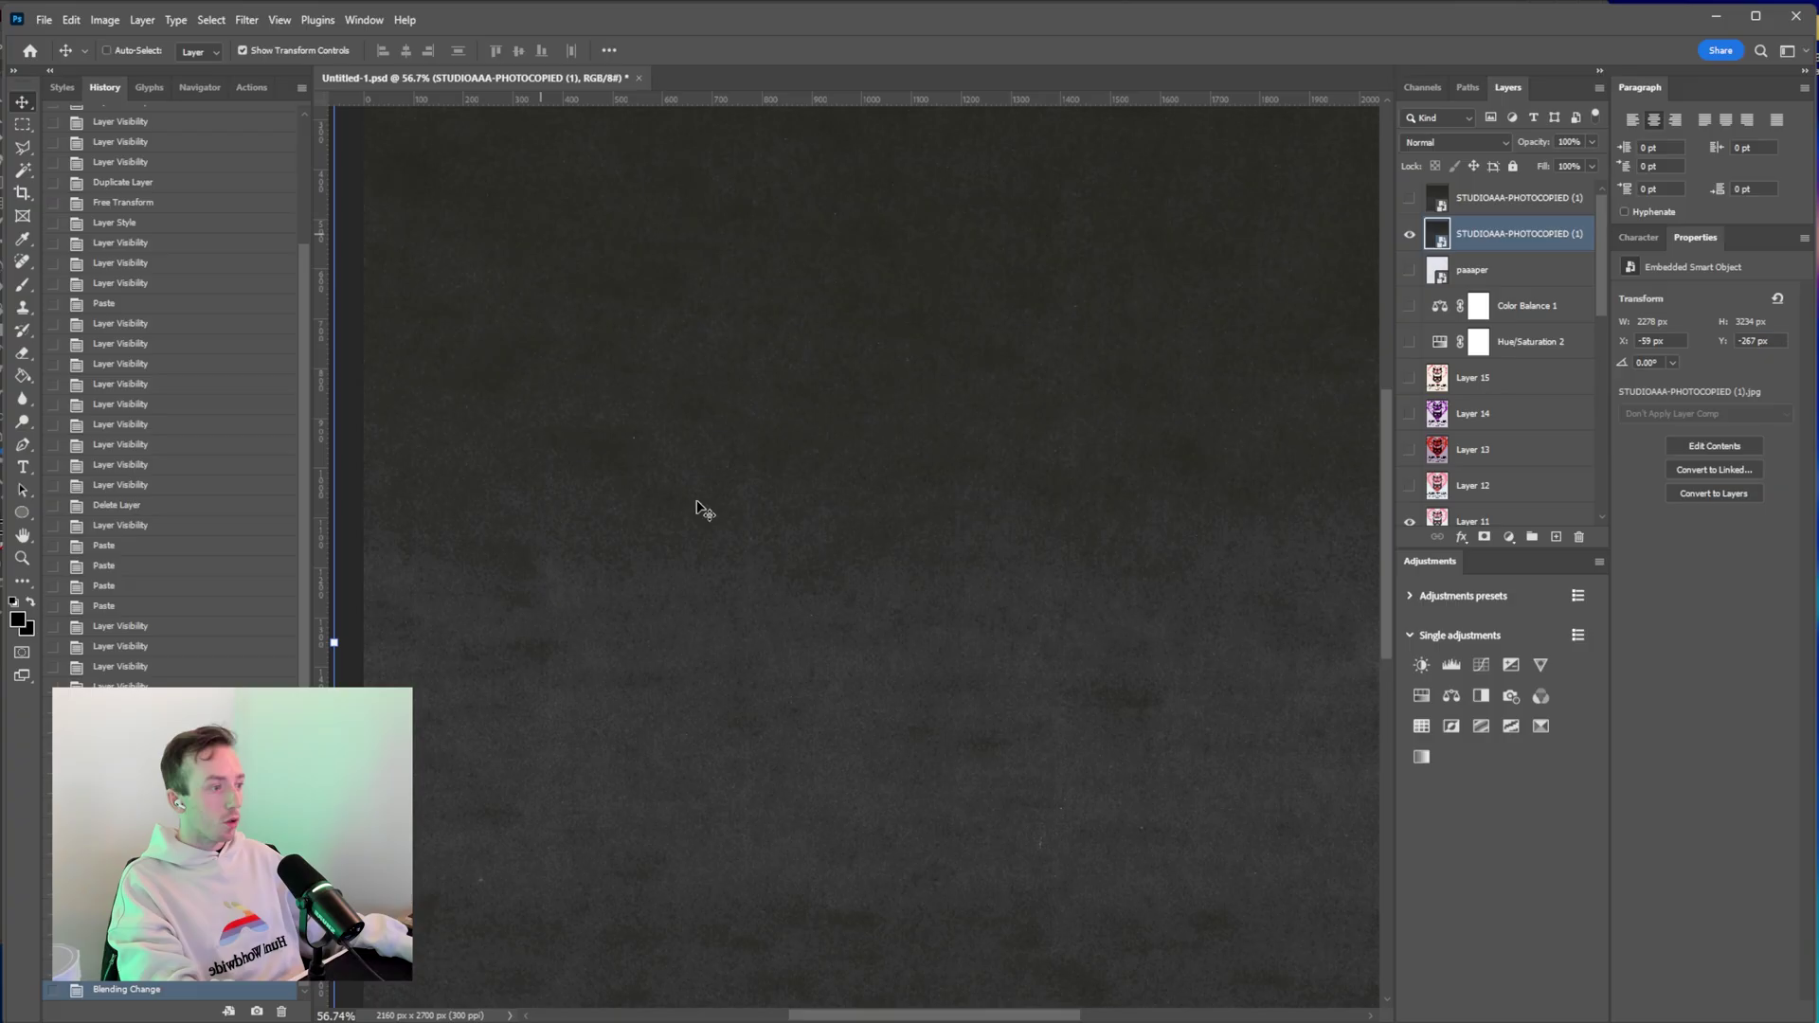
{"action": "scroll", "coordinate": [881, 521], "scroll_direction": "down", "scroll_amount": 5}
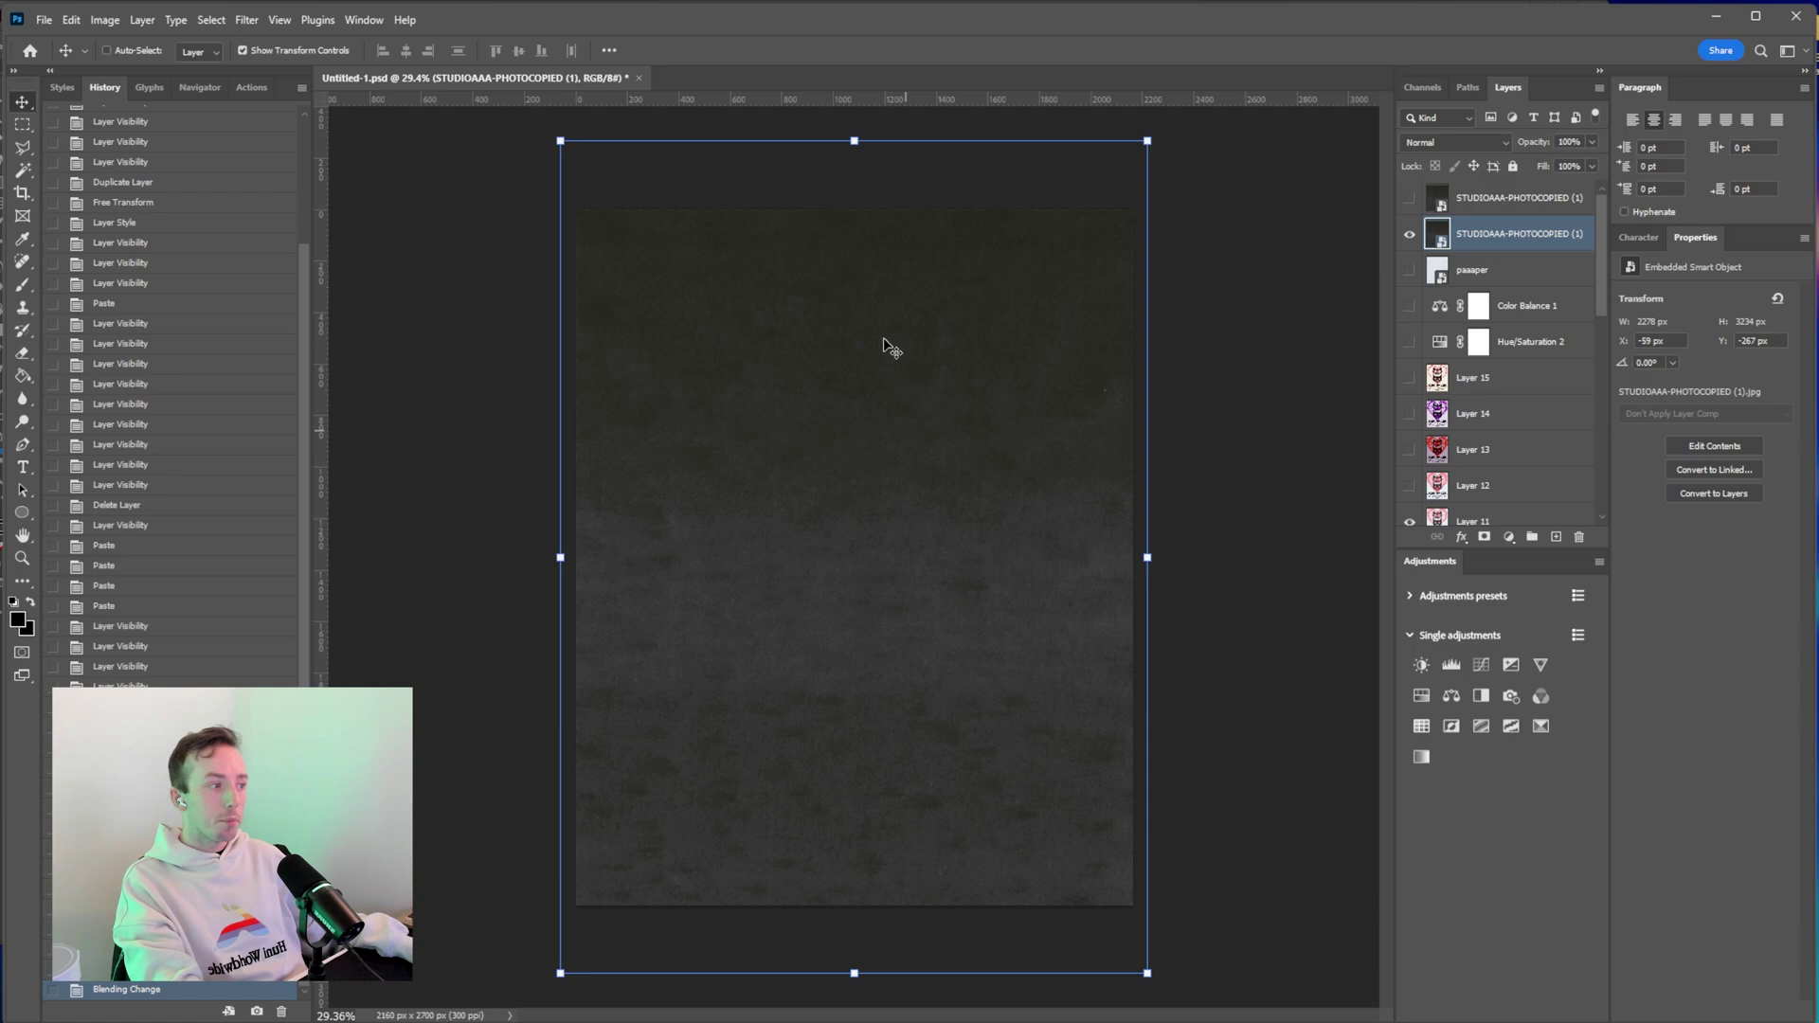
{"action": "left_click", "coordinate": [1482, 150]}
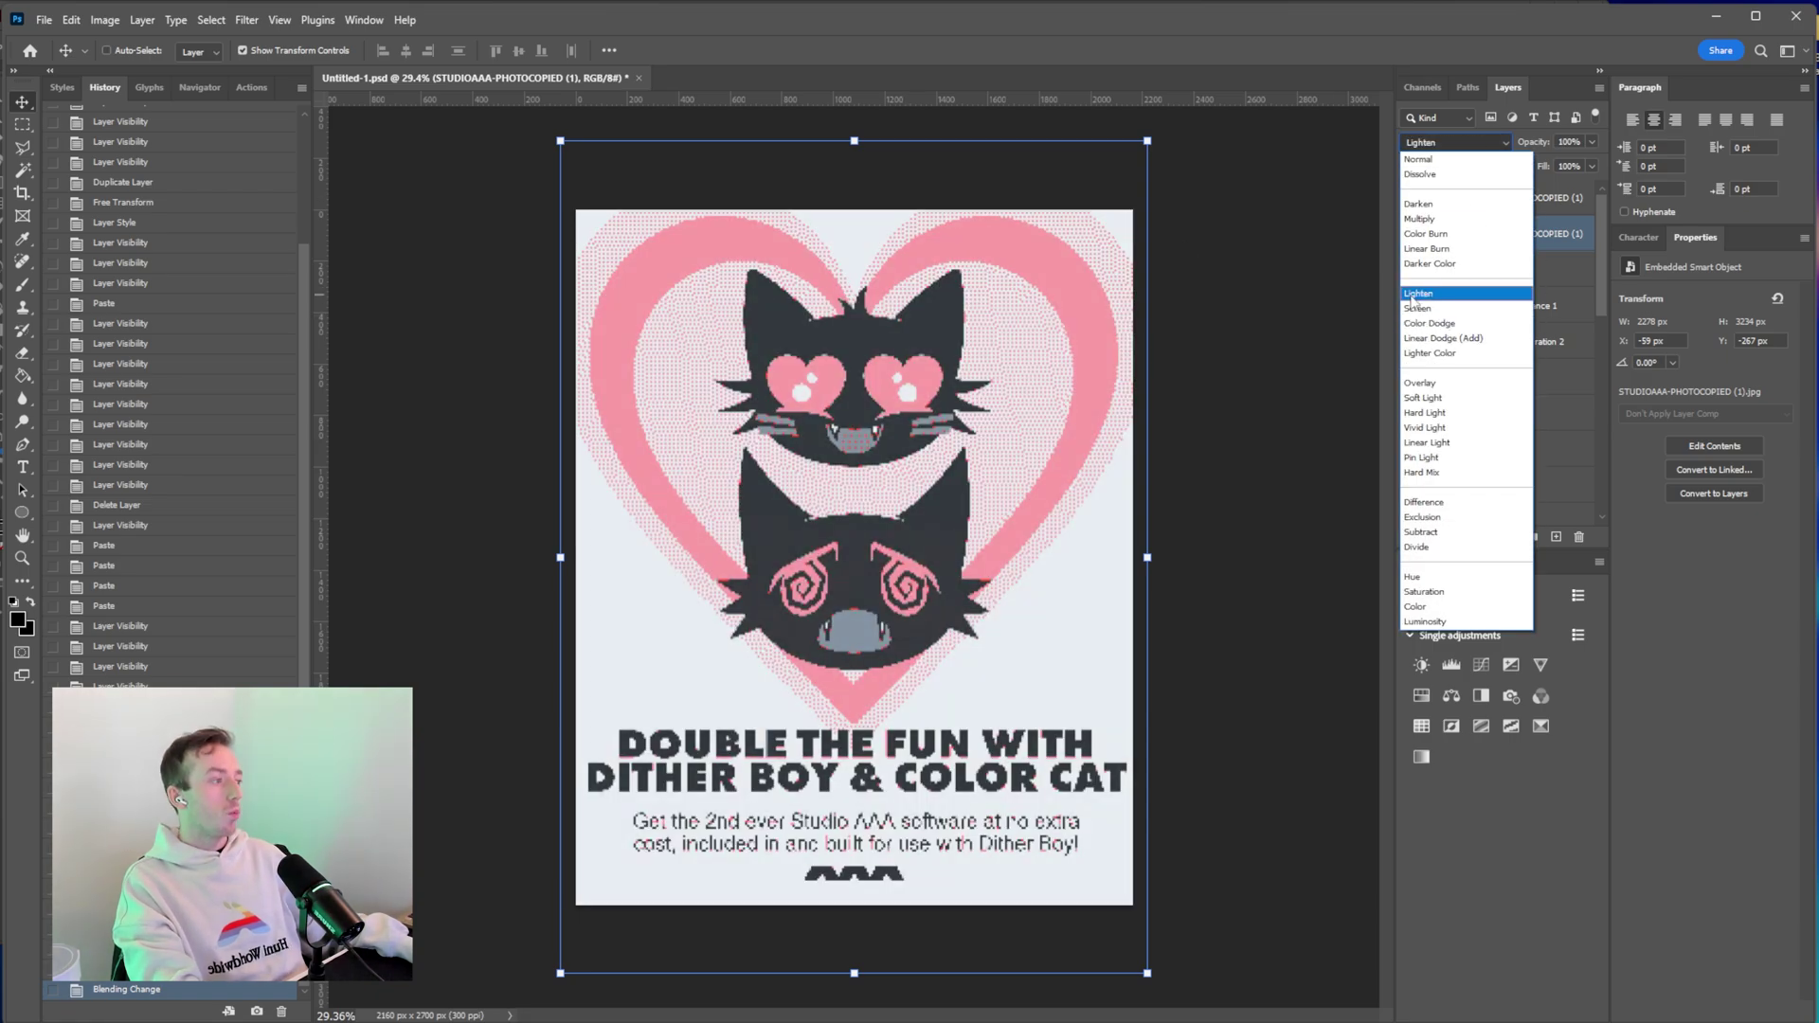
{"action": "left_click", "coordinate": [1418, 307]}
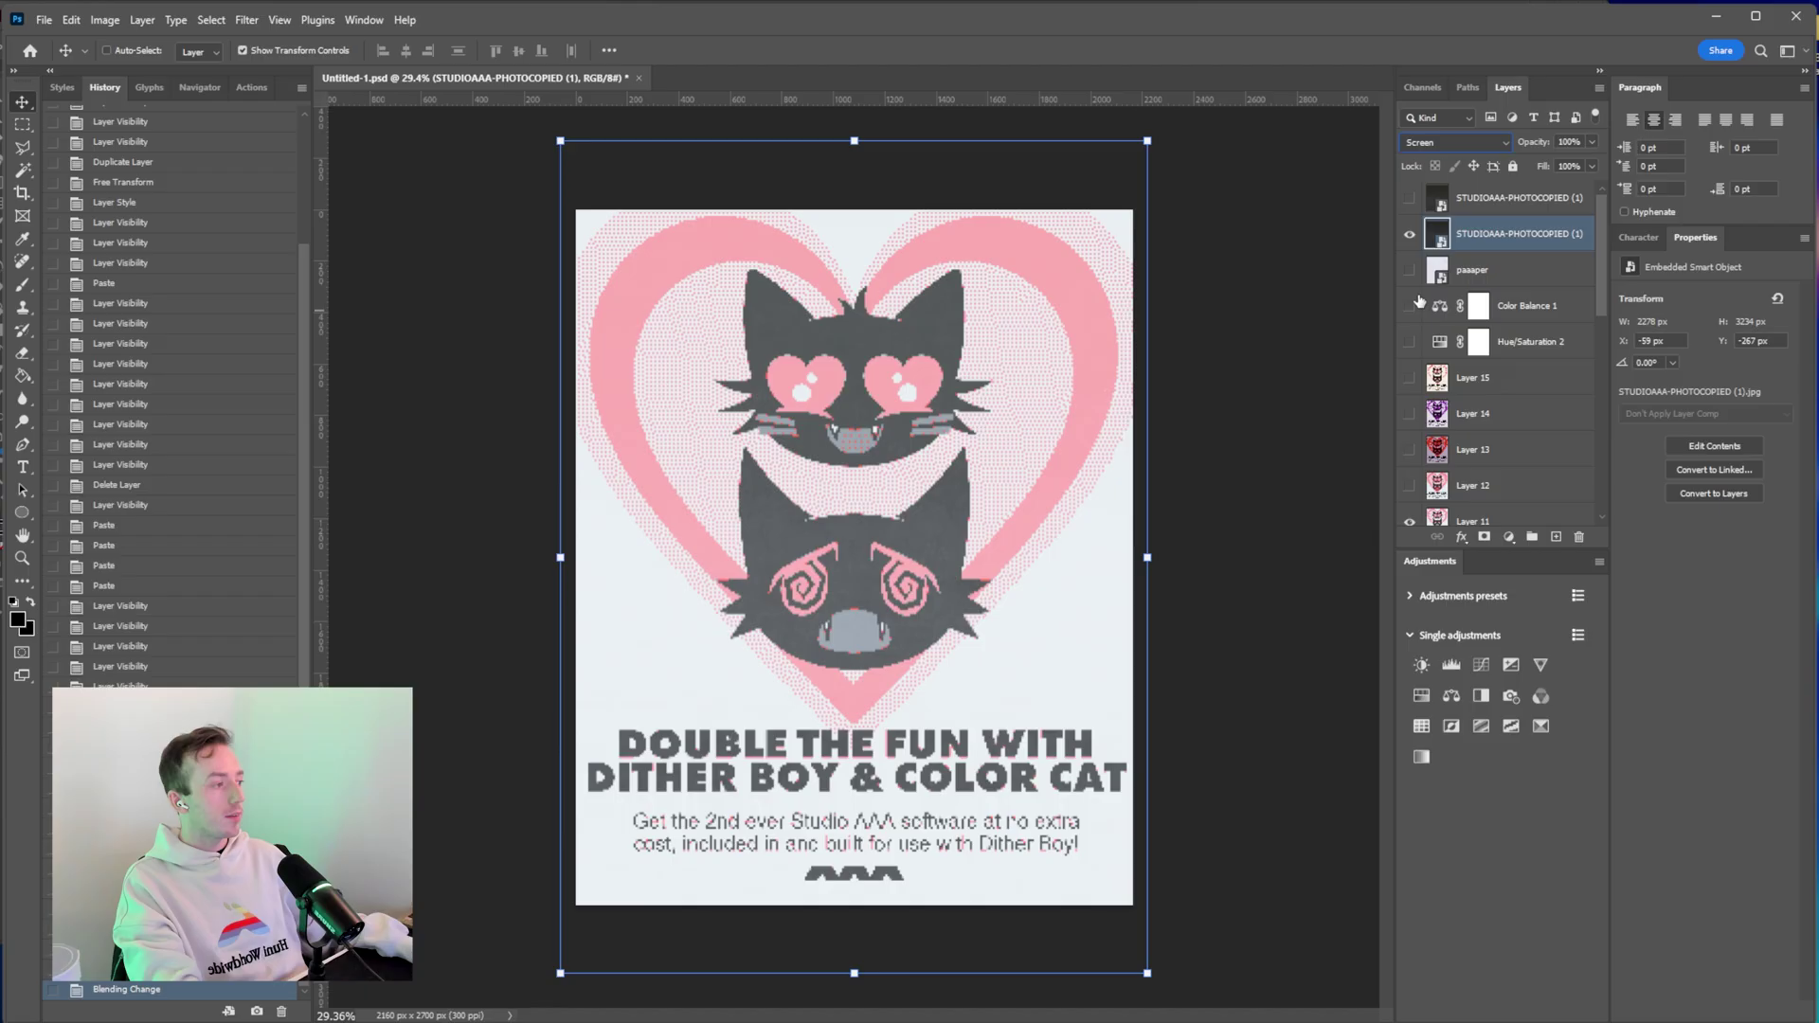
Compare the photocopied texture in Normal and Screen blend modes, ending on Screen.
{"action": "left_click", "coordinate": [1440, 142]}
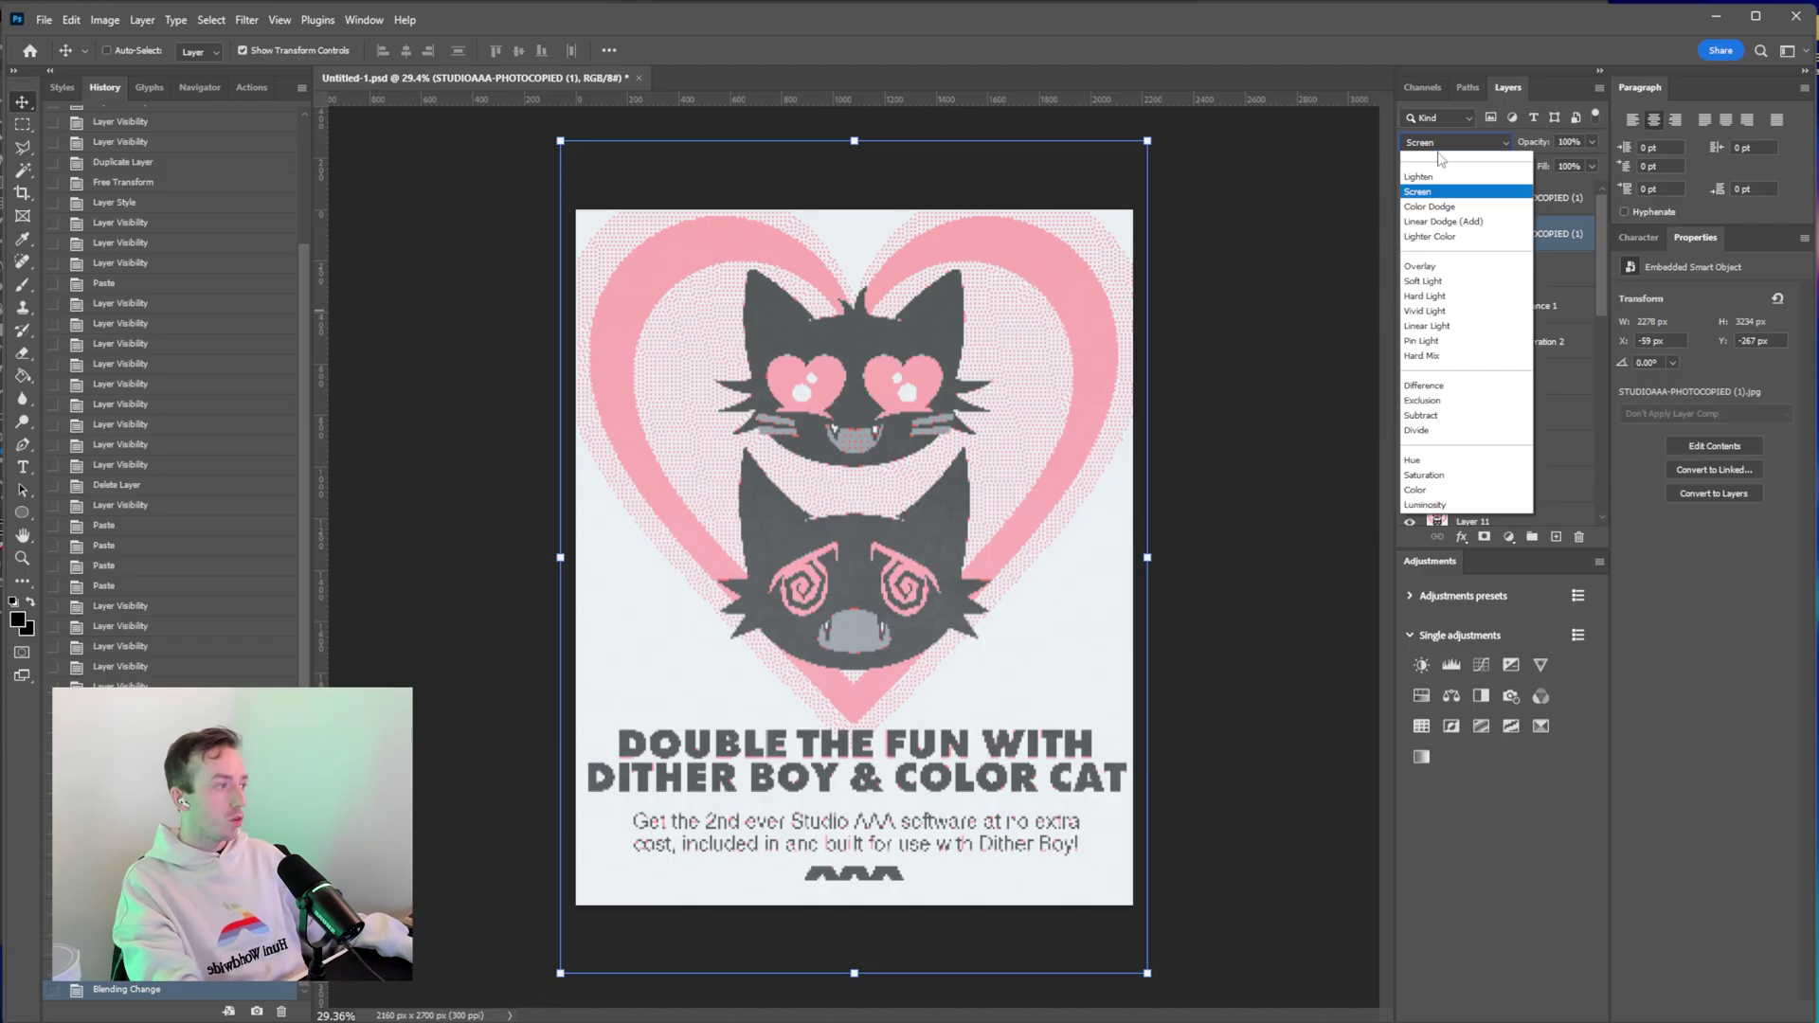
{"action": "left_click", "coordinate": [1421, 156]}
{"action": "scroll", "coordinate": [1483, 318], "scroll_direction": "down", "scroll_amount": 5}
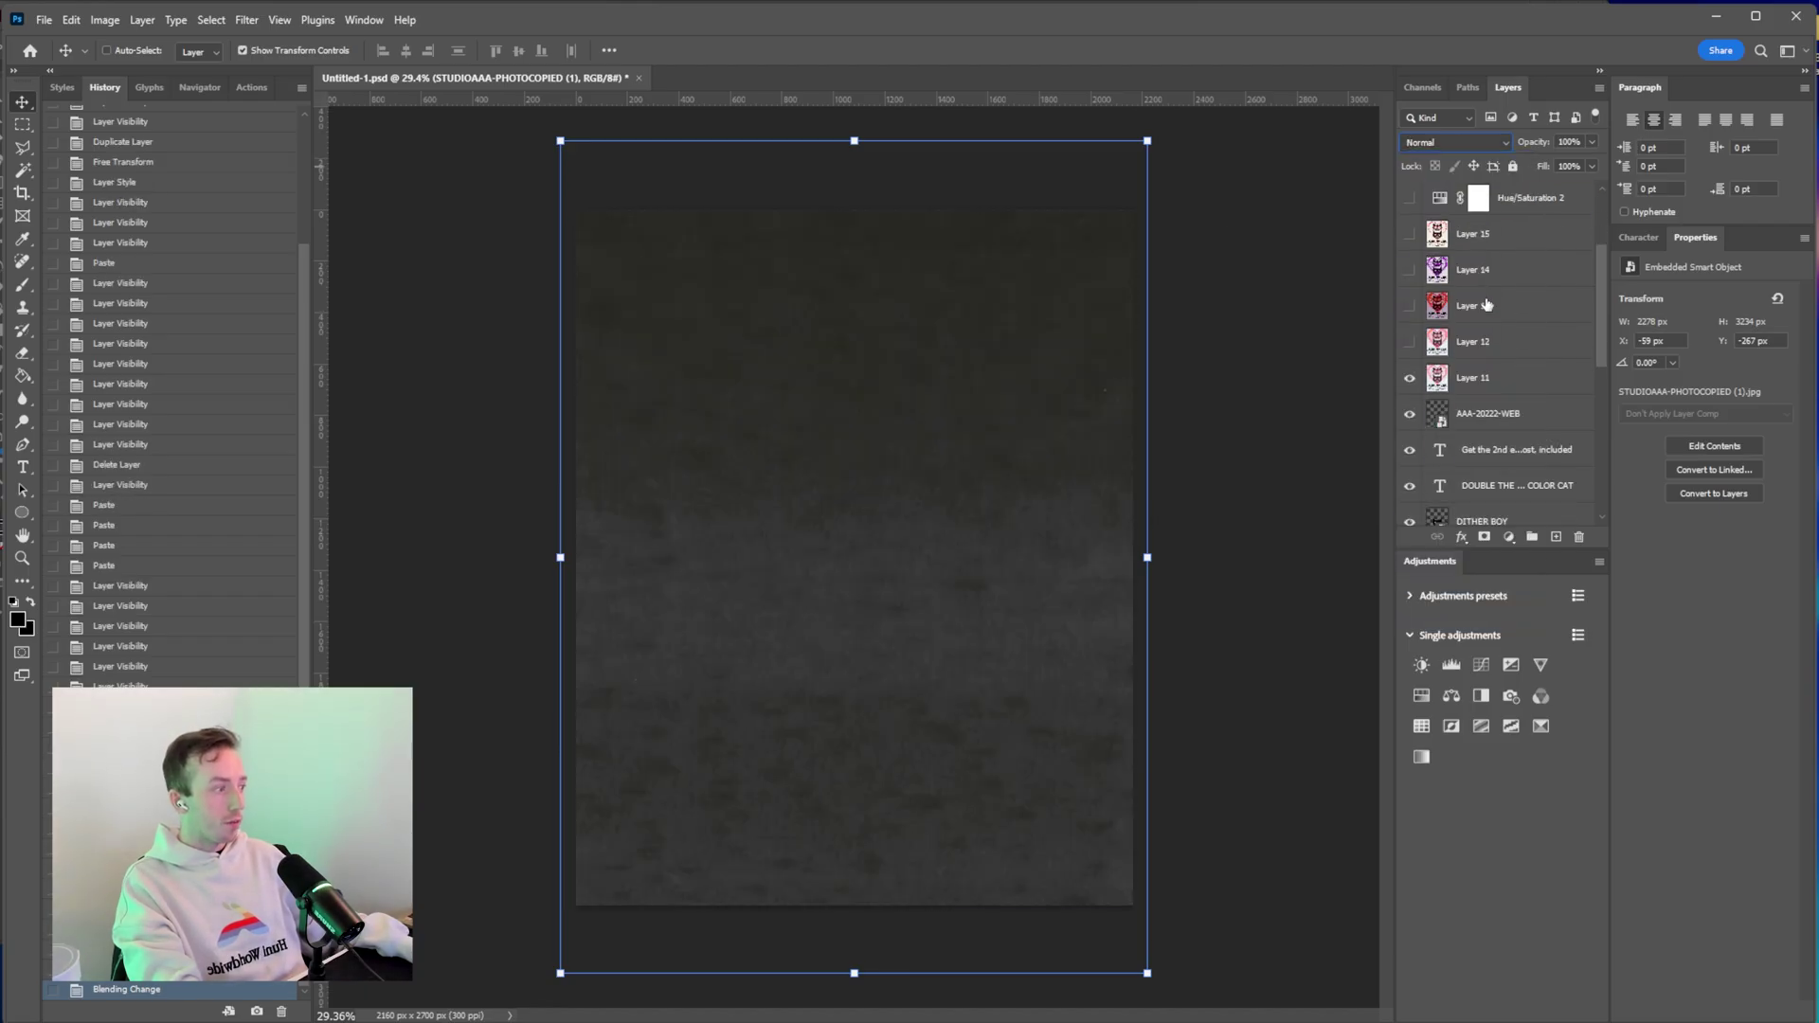
{"action": "scroll", "coordinate": [1461, 473], "scroll_direction": "up", "scroll_amount": 5}
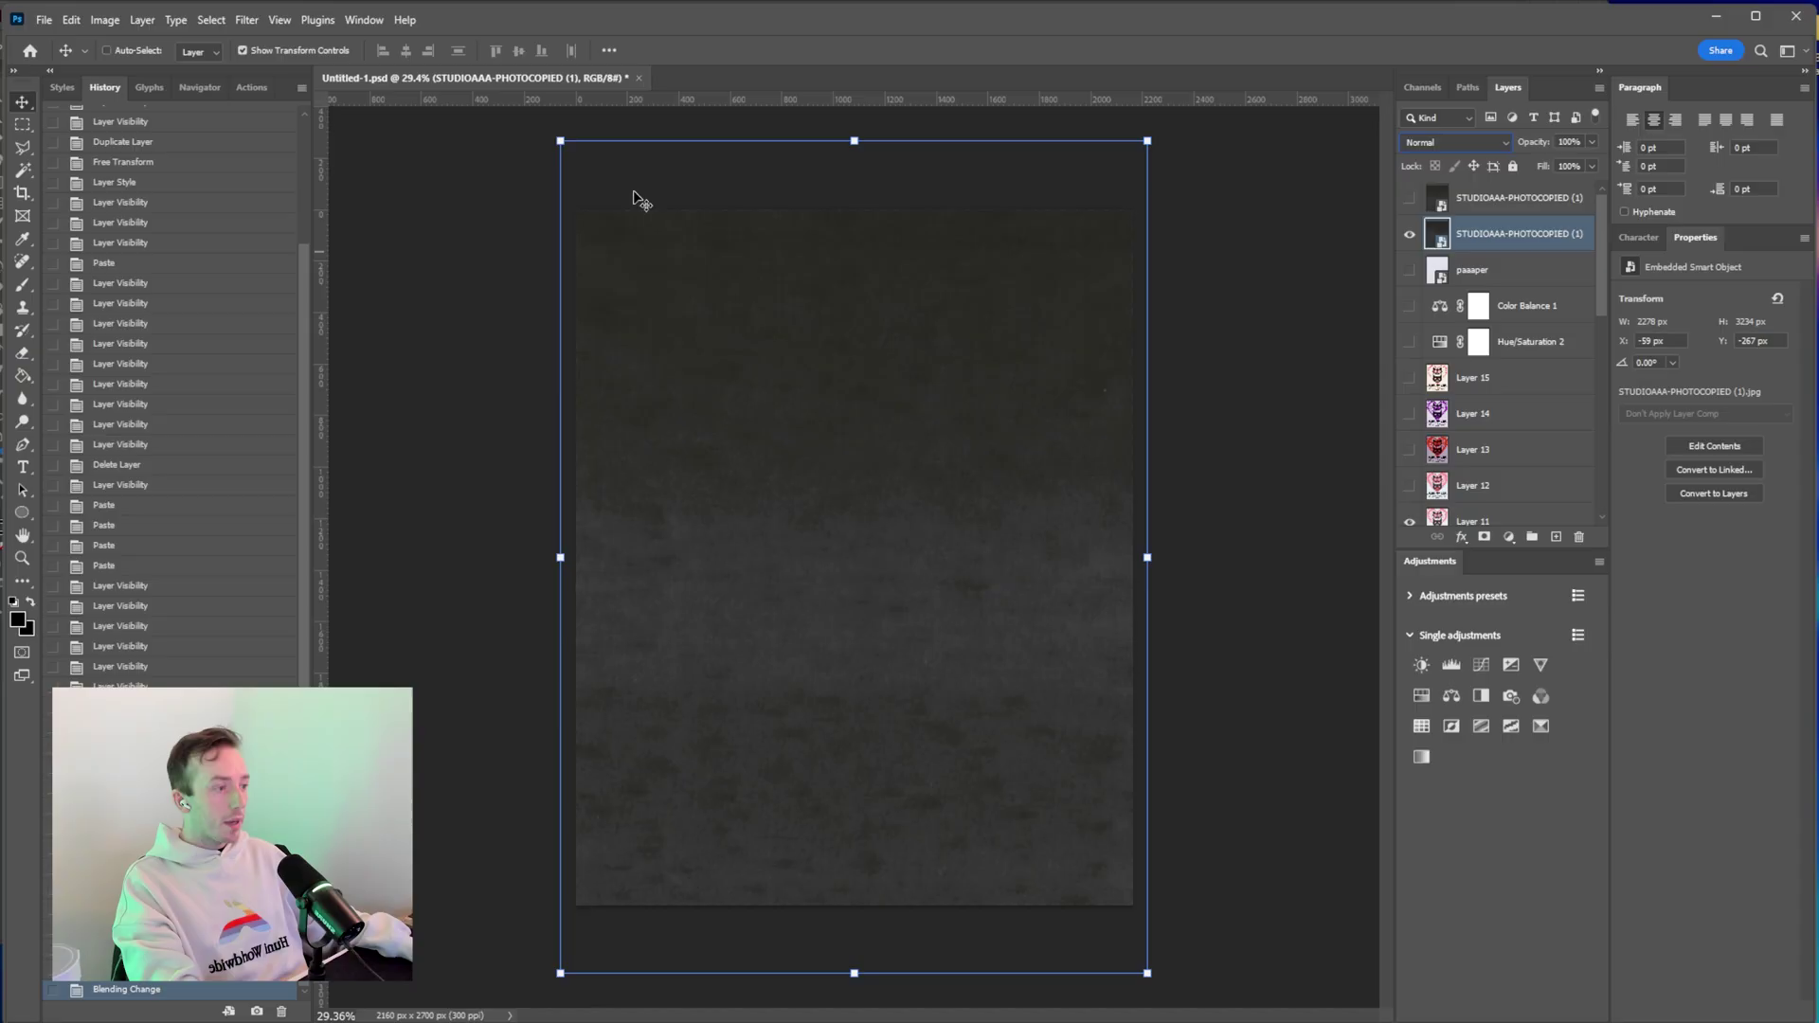
{"action": "left_click", "coordinate": [1456, 145]}
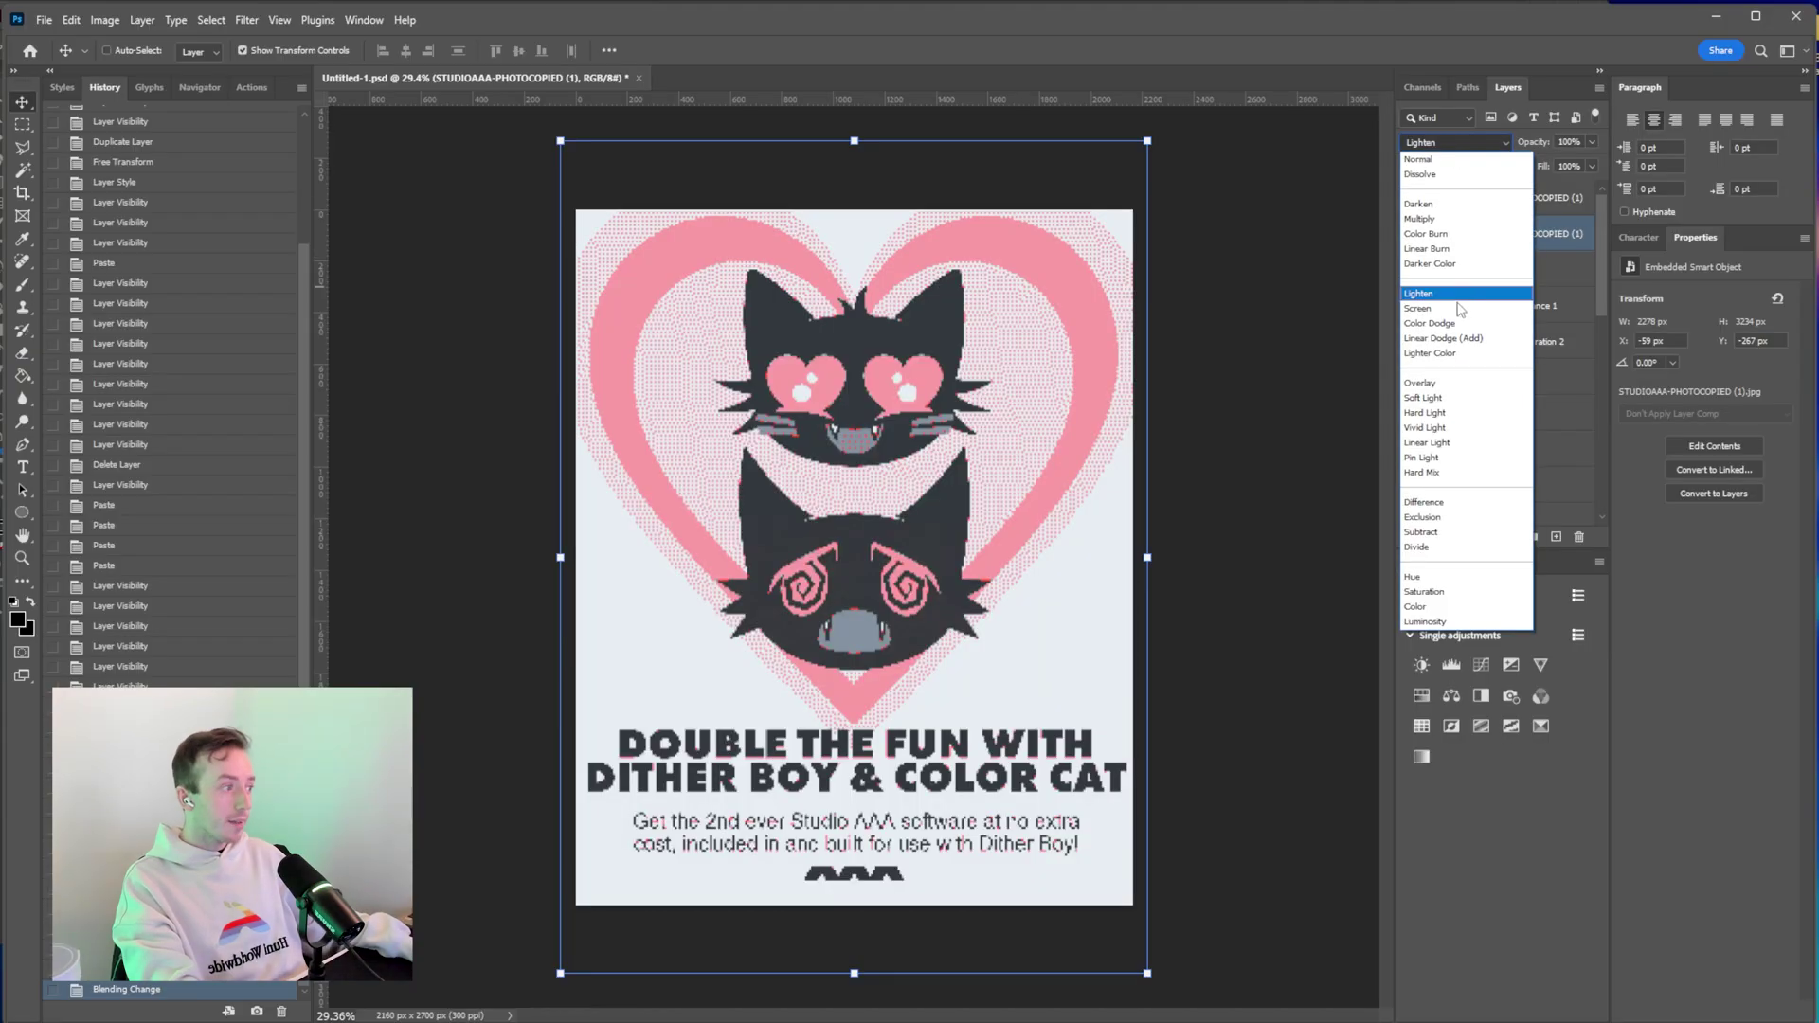
{"action": "left_click", "coordinate": [1456, 309]}
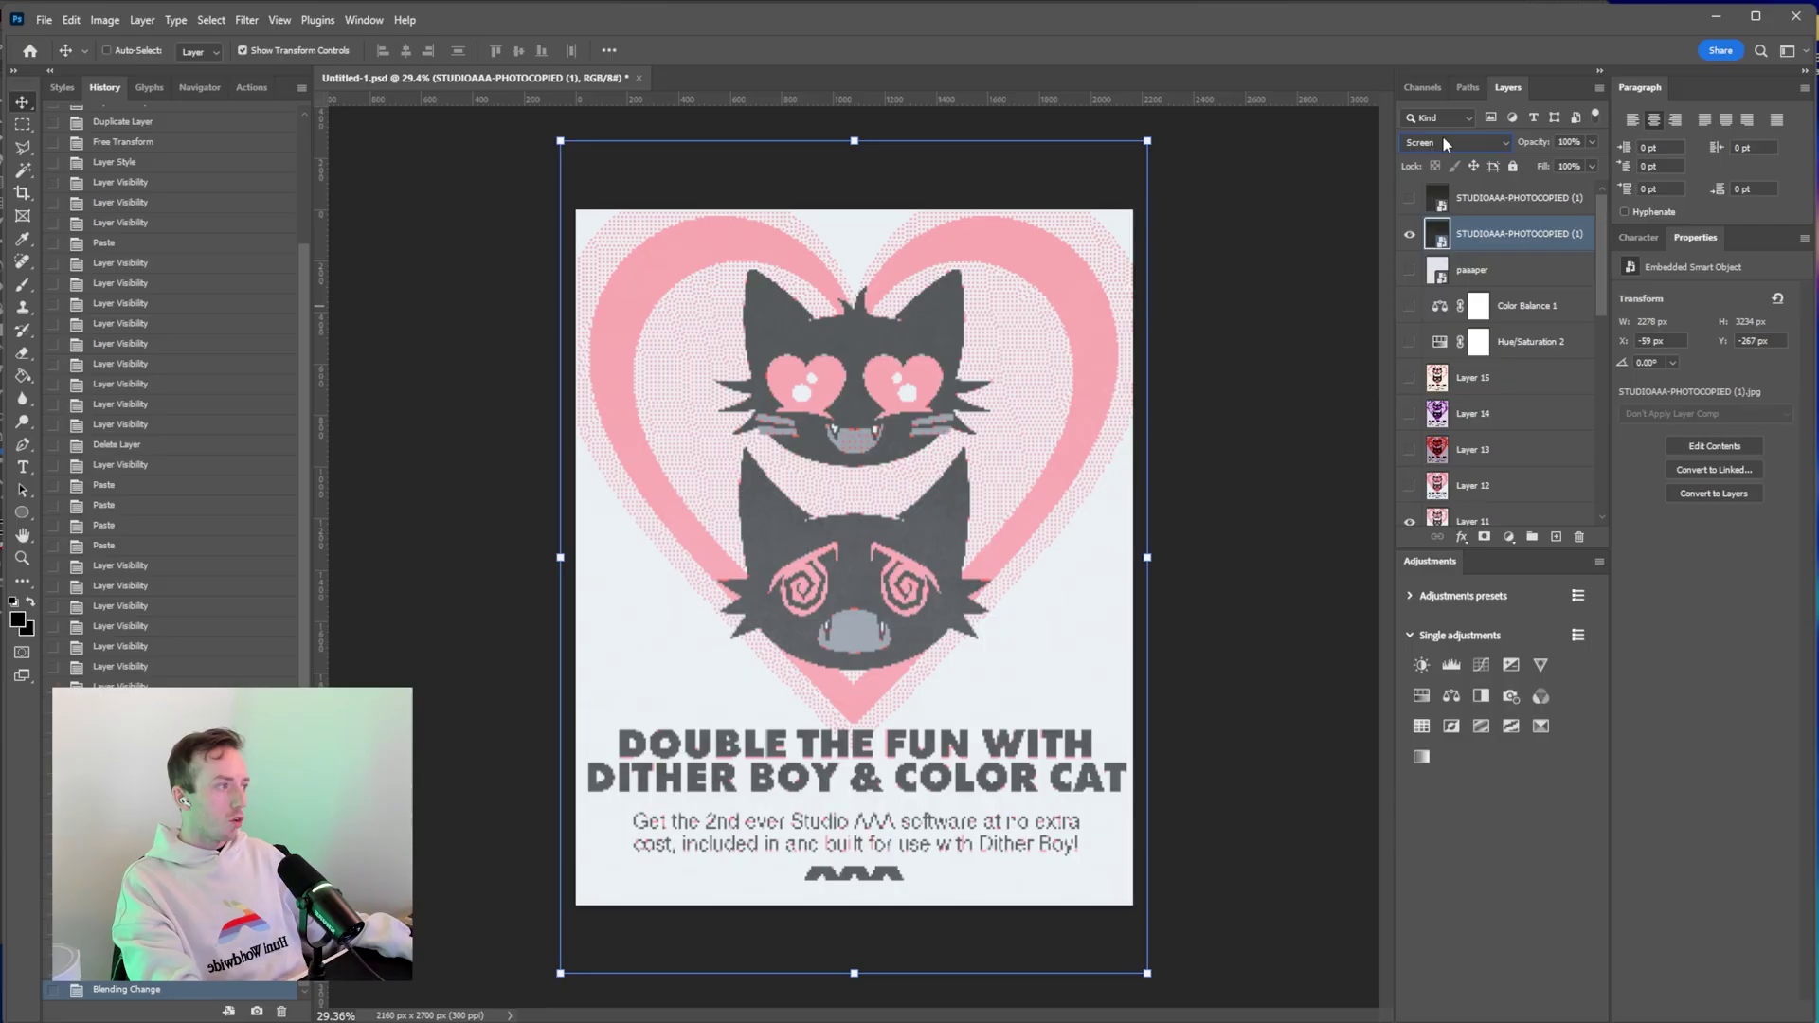
{"action": "left_click", "coordinate": [1445, 144]}
{"action": "left_click", "coordinate": [1557, 182]}
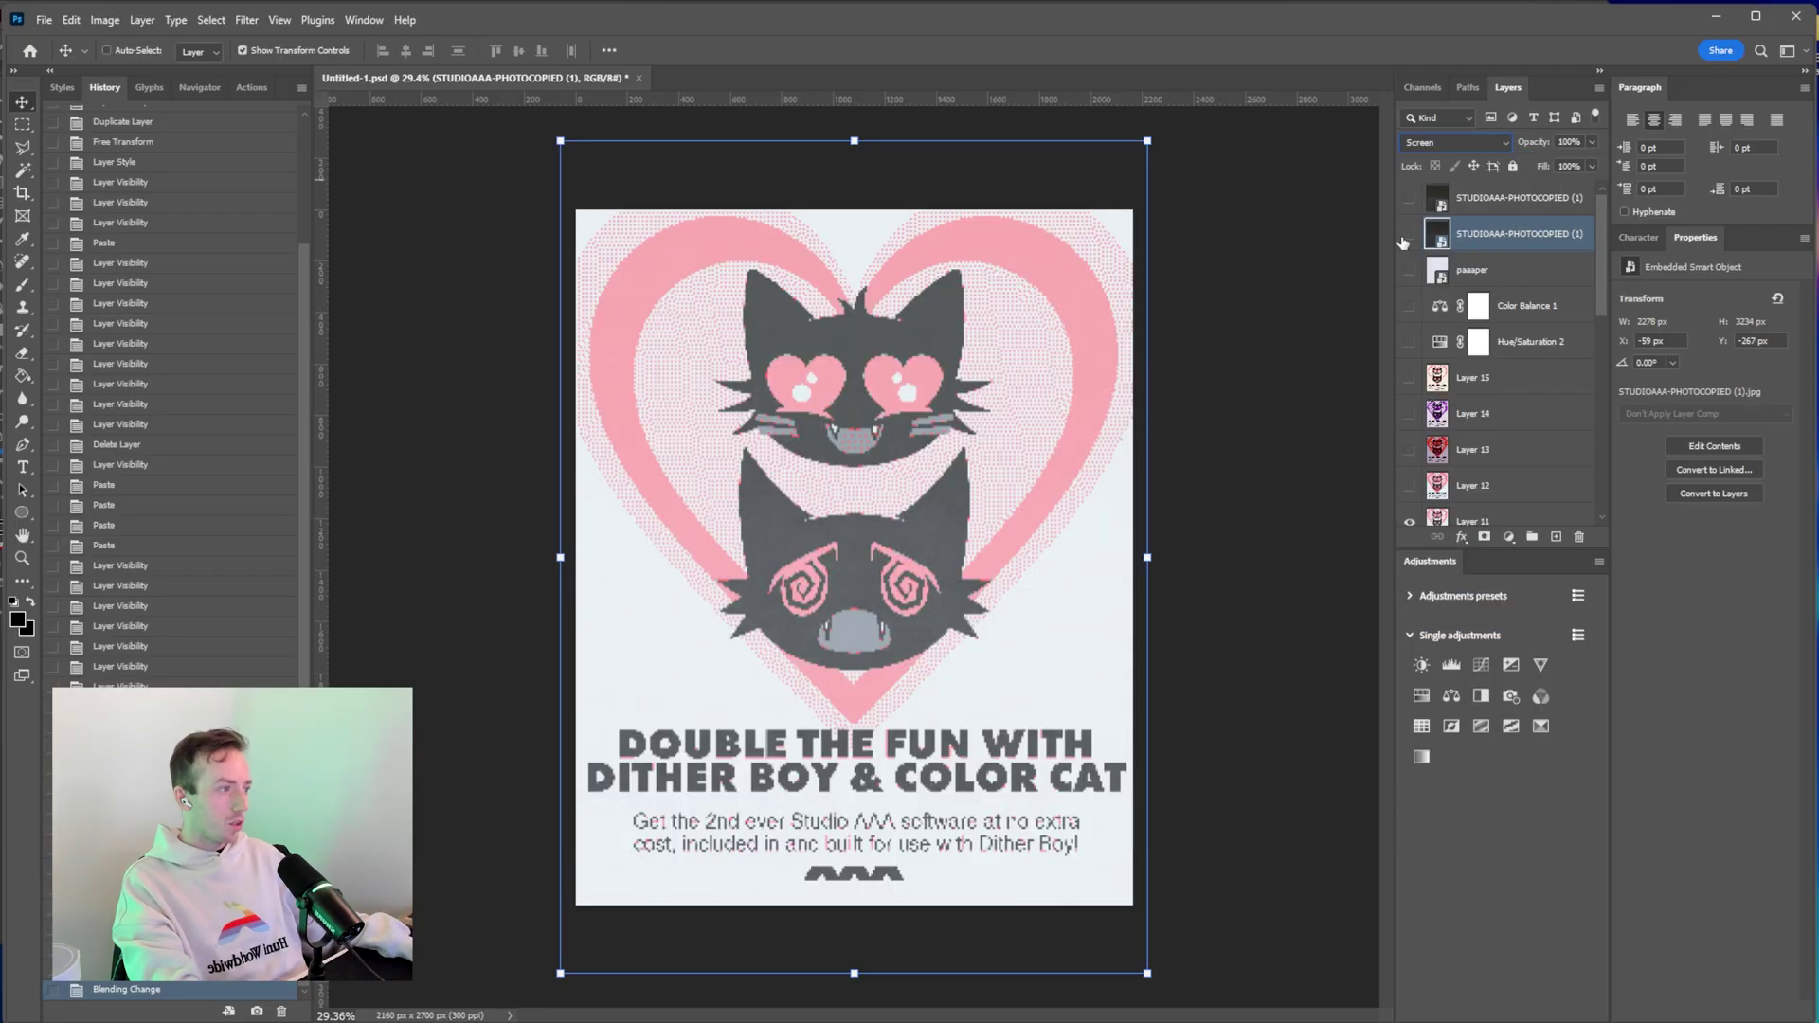
Toggle the photocopied texture layer off and on to compare its effect on the whole poster, leaving it visible.
{"action": "left_click", "coordinate": [1407, 236]}
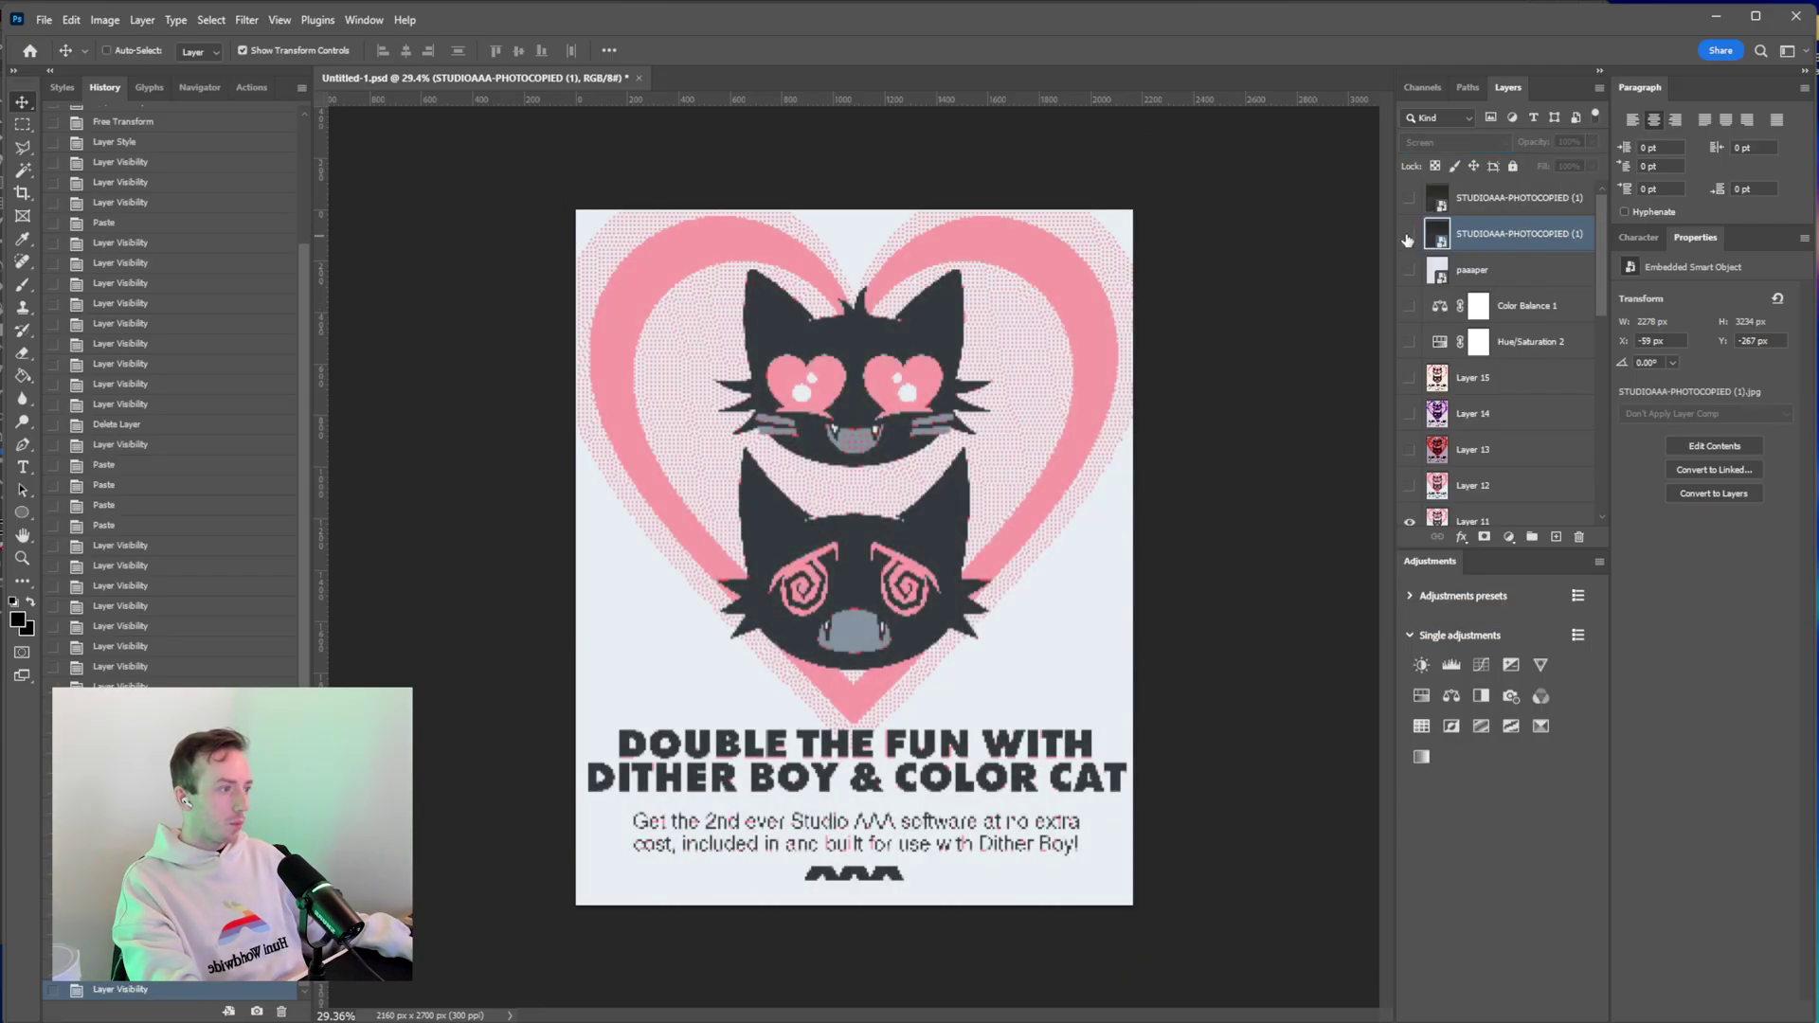
{"action": "left_click", "coordinate": [1406, 236]}
{"action": "left_click", "coordinate": [1407, 236]}
{"action": "left_click", "coordinate": [1406, 236]}
Examine the photocopied grain up close over the cats' black fur and the pink heart outline.
{"action": "scroll", "coordinate": [838, 597], "scroll_direction": "up", "scroll_amount": 3}
{"action": "scroll", "coordinate": [572, 654], "scroll_direction": "up", "scroll_amount": 12}
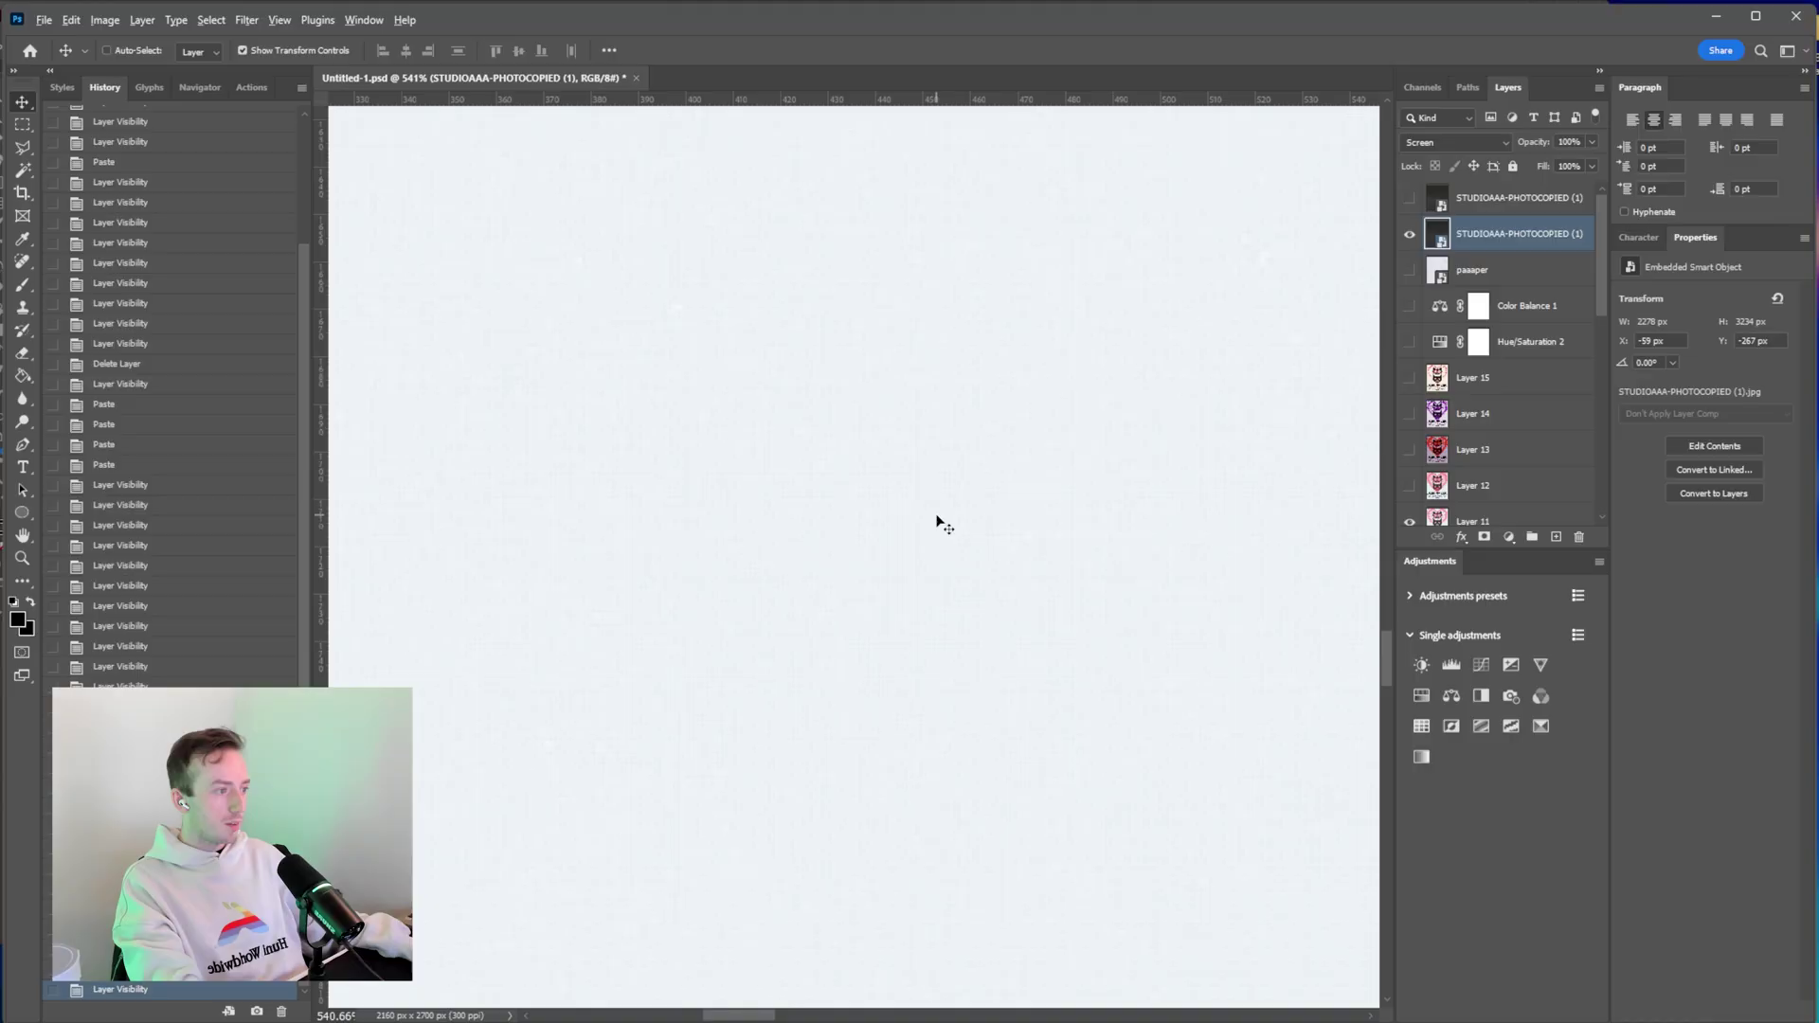
{"action": "scroll", "coordinate": [995, 512], "scroll_direction": "down", "scroll_amount": 10}
{"action": "scroll", "coordinate": [1241, 443], "scroll_direction": "up", "scroll_amount": 5}
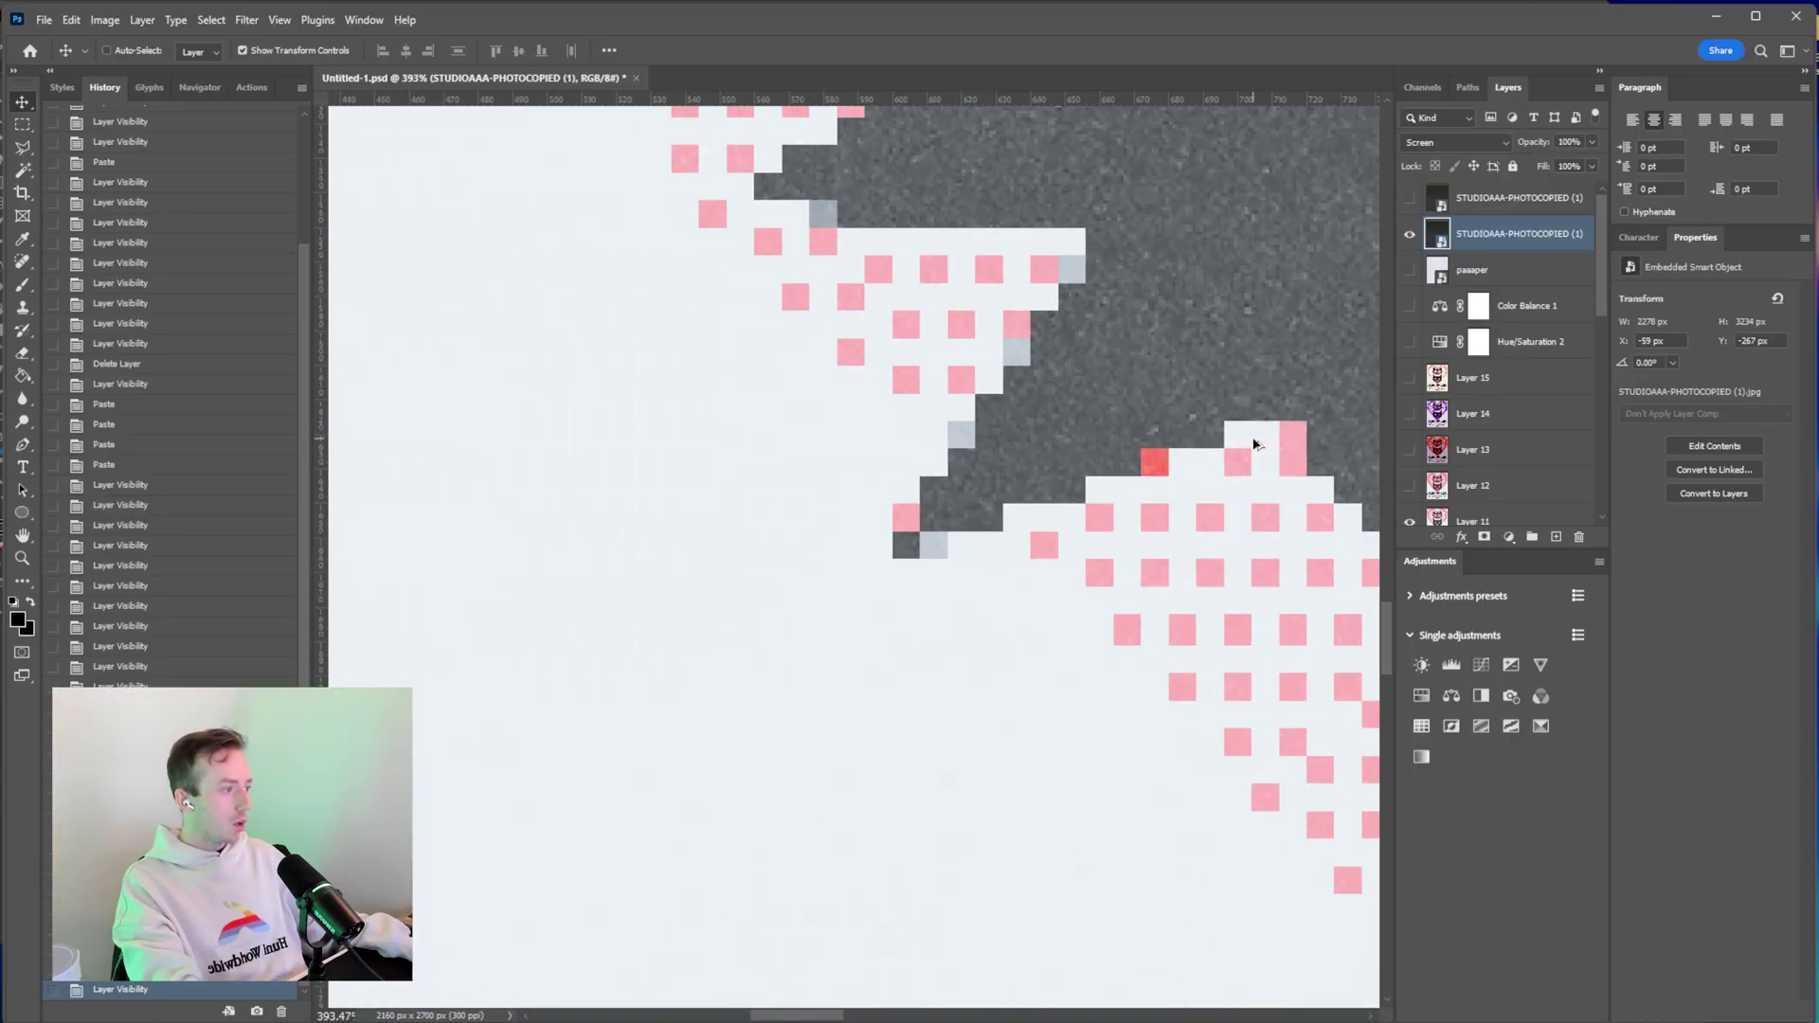
{"action": "left_click_drag", "start_coordinate": [1208, 349], "coordinate": [673, 730]}
{"action": "left_click_drag", "start_coordinate": [1099, 445], "coordinate": [1070, 950]}
{"action": "left_click_drag", "start_coordinate": [658, 341], "coordinate": [1041, 1006]}
{"action": "scroll", "coordinate": [1019, 565], "scroll_direction": "down", "scroll_amount": 3}
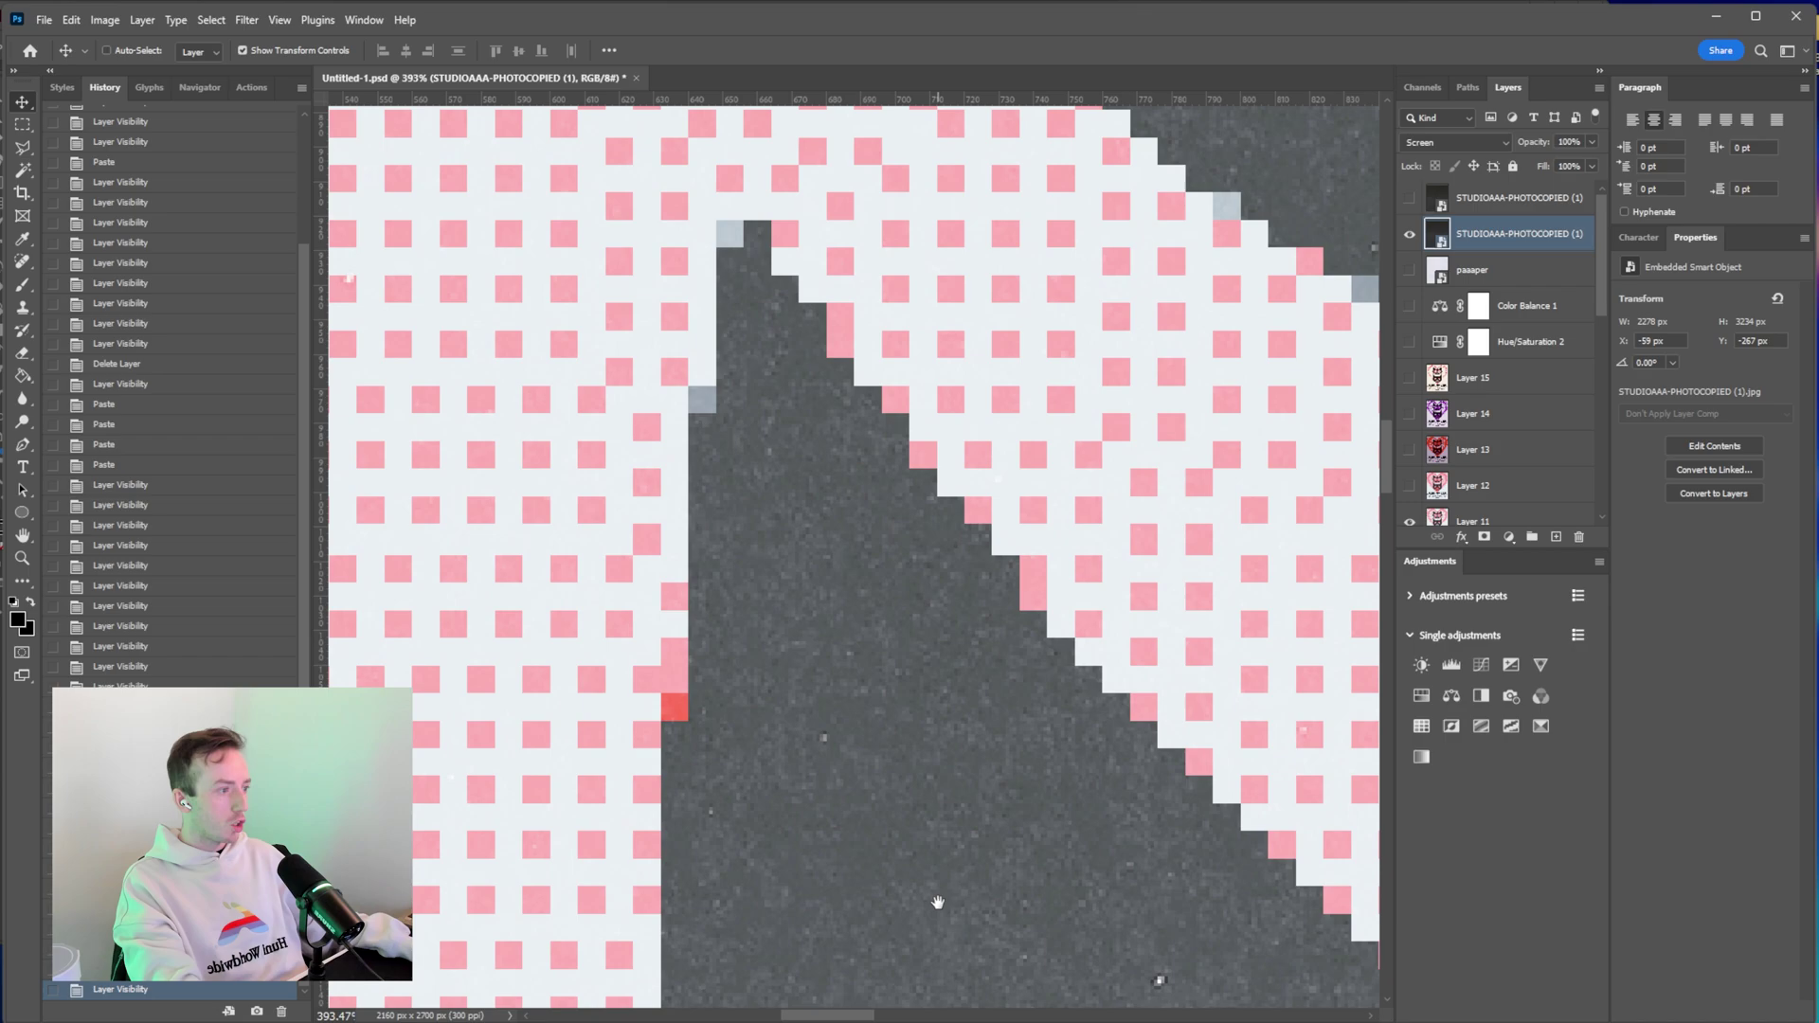
{"action": "scroll", "coordinate": [1076, 565], "scroll_direction": "down", "scroll_amount": 5}
{"action": "scroll", "coordinate": [1183, 455], "scroll_direction": "down", "scroll_amount": 2}
{"action": "scroll", "coordinate": [881, 457], "scroll_direction": "up", "scroll_amount": 6}
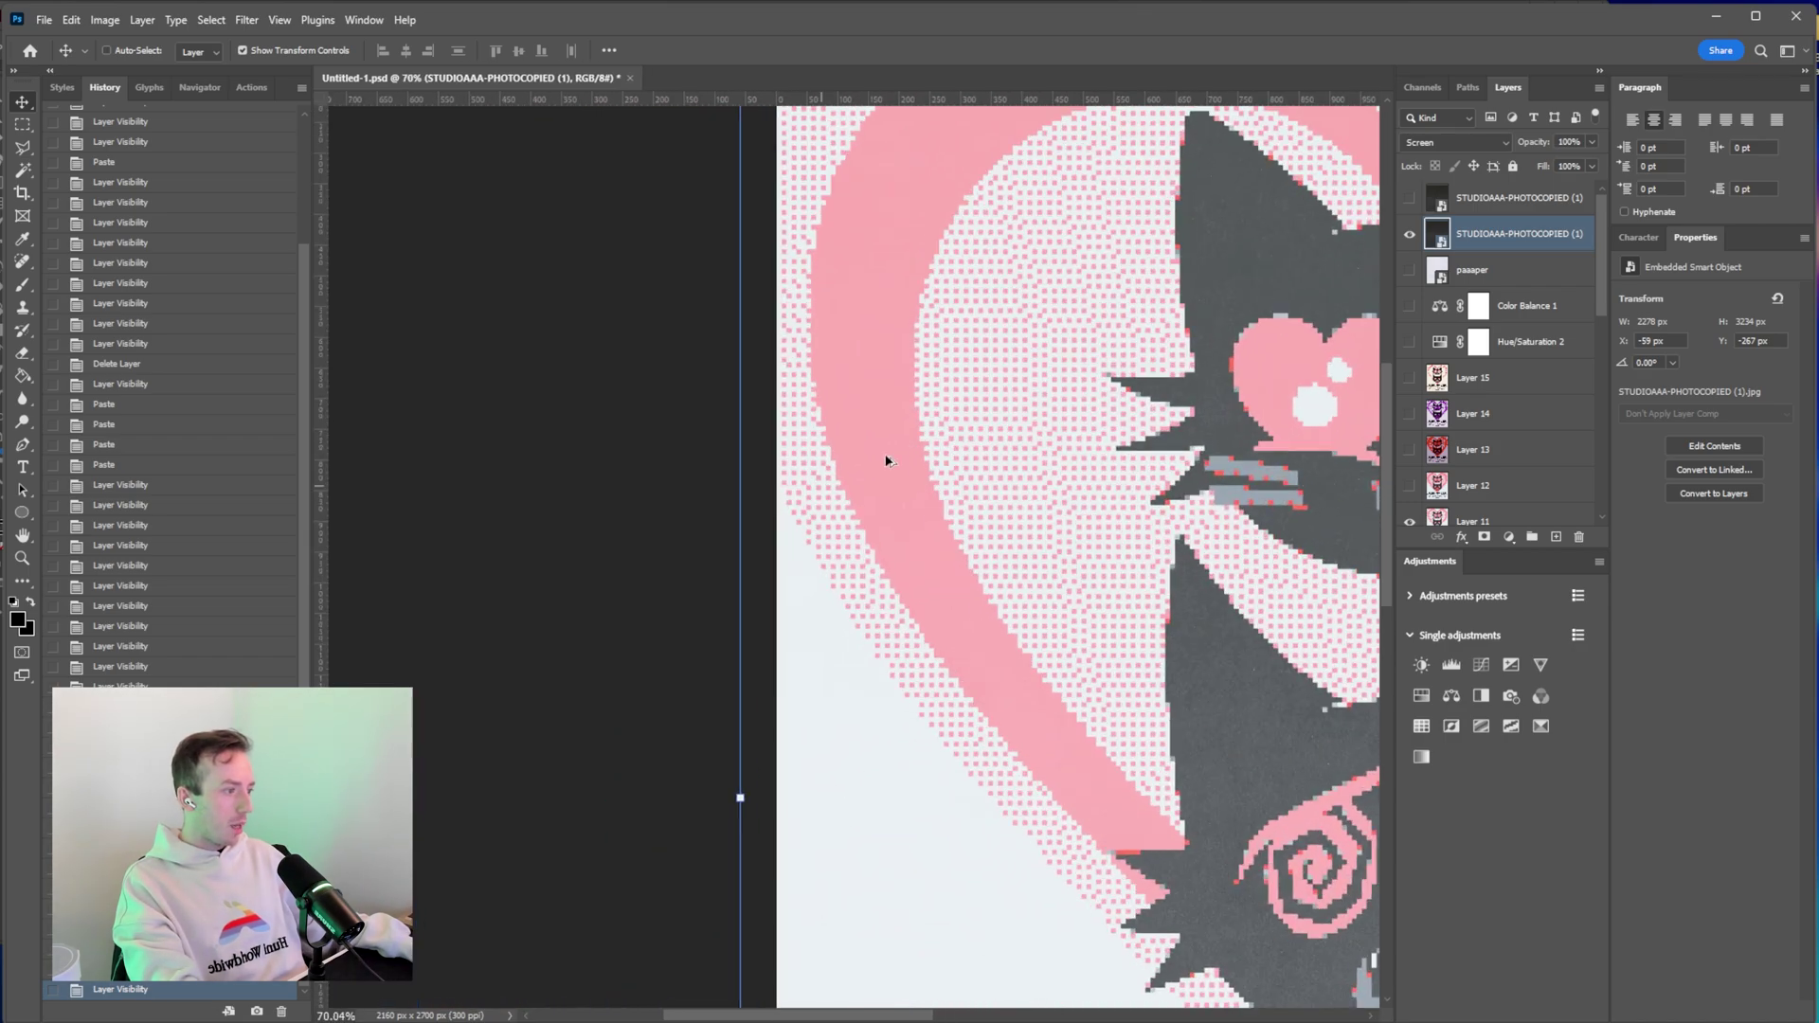
{"action": "left_click_drag", "start_coordinate": [985, 748], "coordinate": [833, 256]}
{"action": "left_click_drag", "start_coordinate": [1171, 786], "coordinate": [894, 498]}
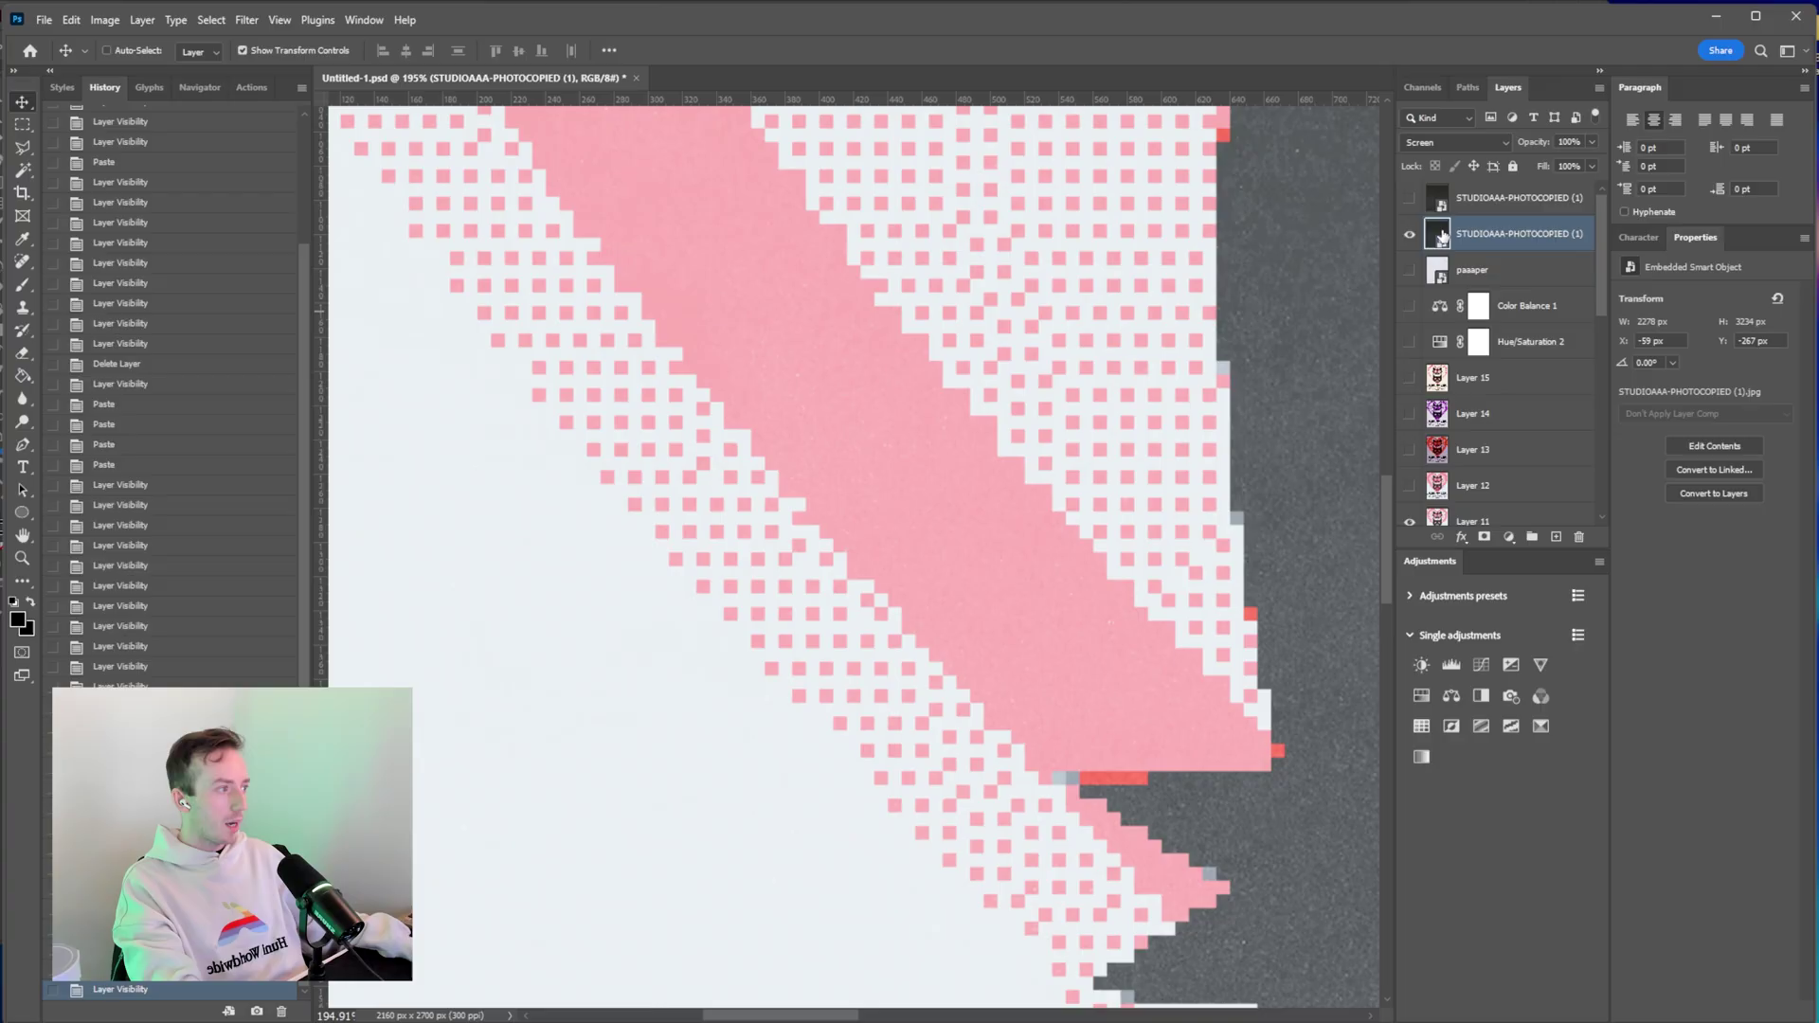
Compare the magnified heart edge with and without the photocopied texture, leaving the texture visible.
{"action": "left_click", "coordinate": [1410, 234]}
{"action": "double_click", "coordinate": [1409, 235]}
{"action": "left_click", "coordinate": [1409, 234]}
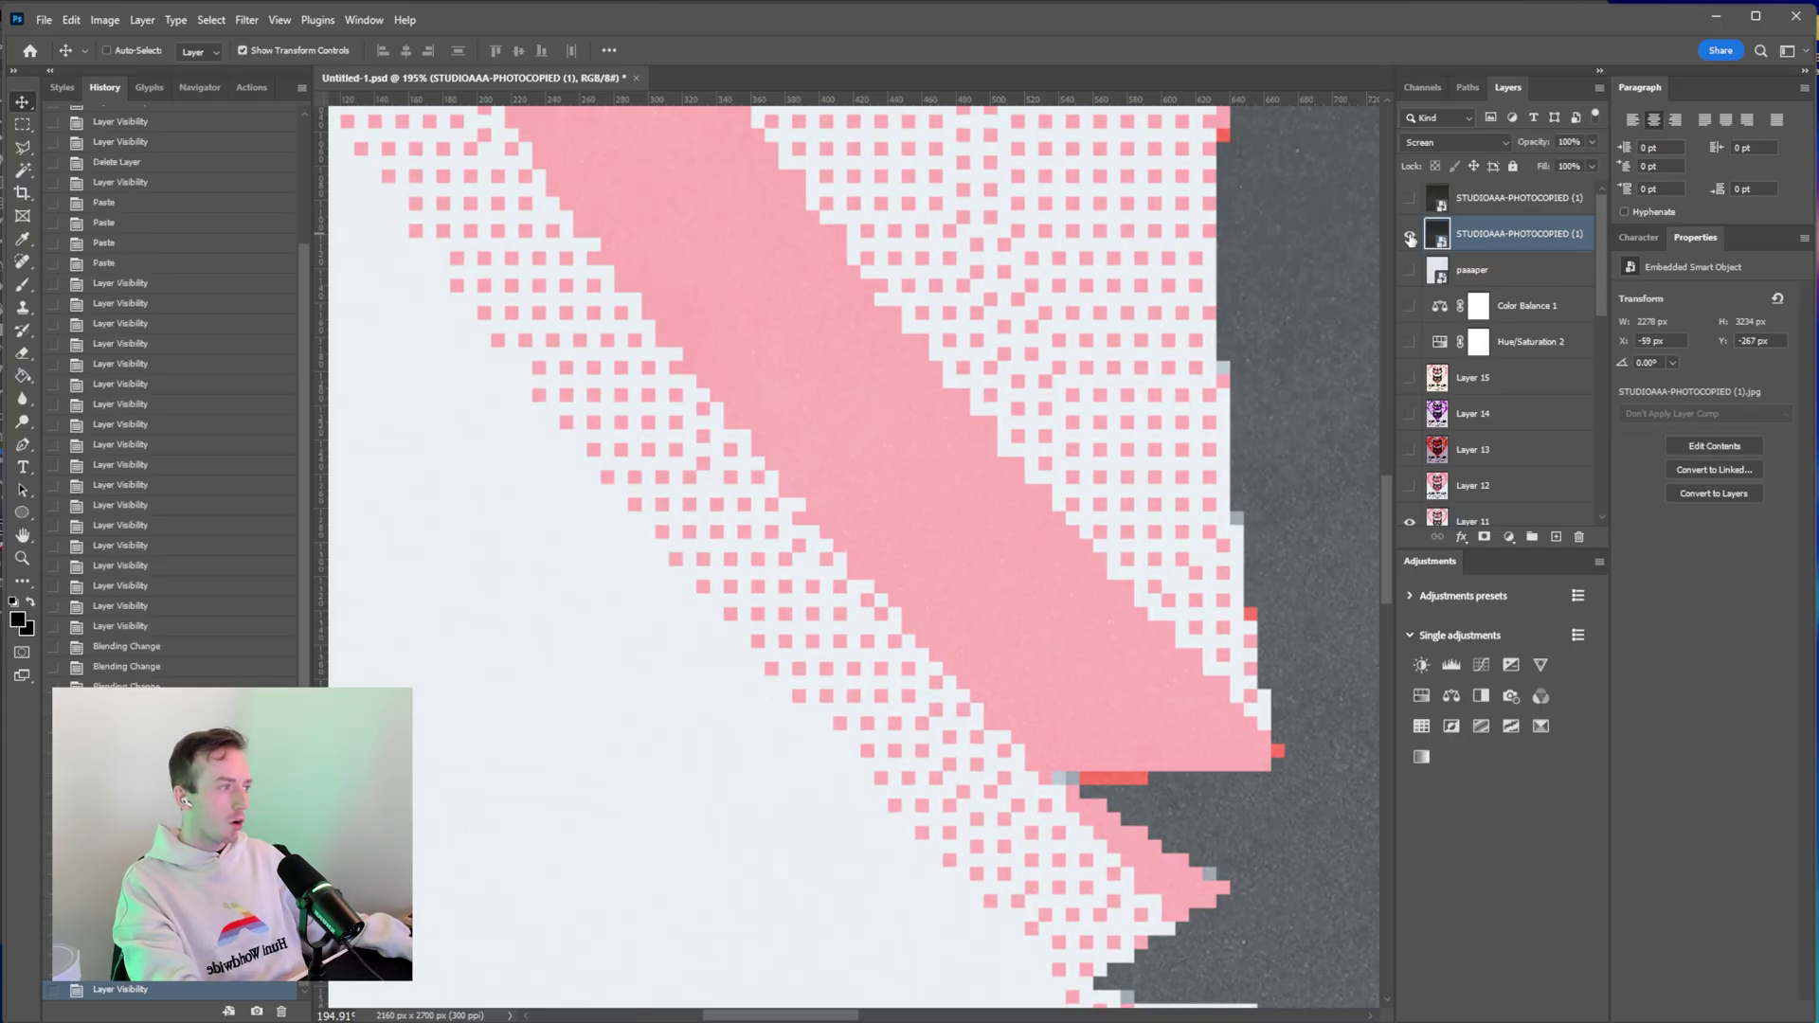
{"action": "left_click_drag", "start_coordinate": [1222, 732], "coordinate": [381, 613]}
{"action": "left_click_drag", "start_coordinate": [977, 560], "coordinate": [576, 559]}
{"action": "scroll", "coordinate": [885, 524], "scroll_direction": "down", "scroll_amount": 2}
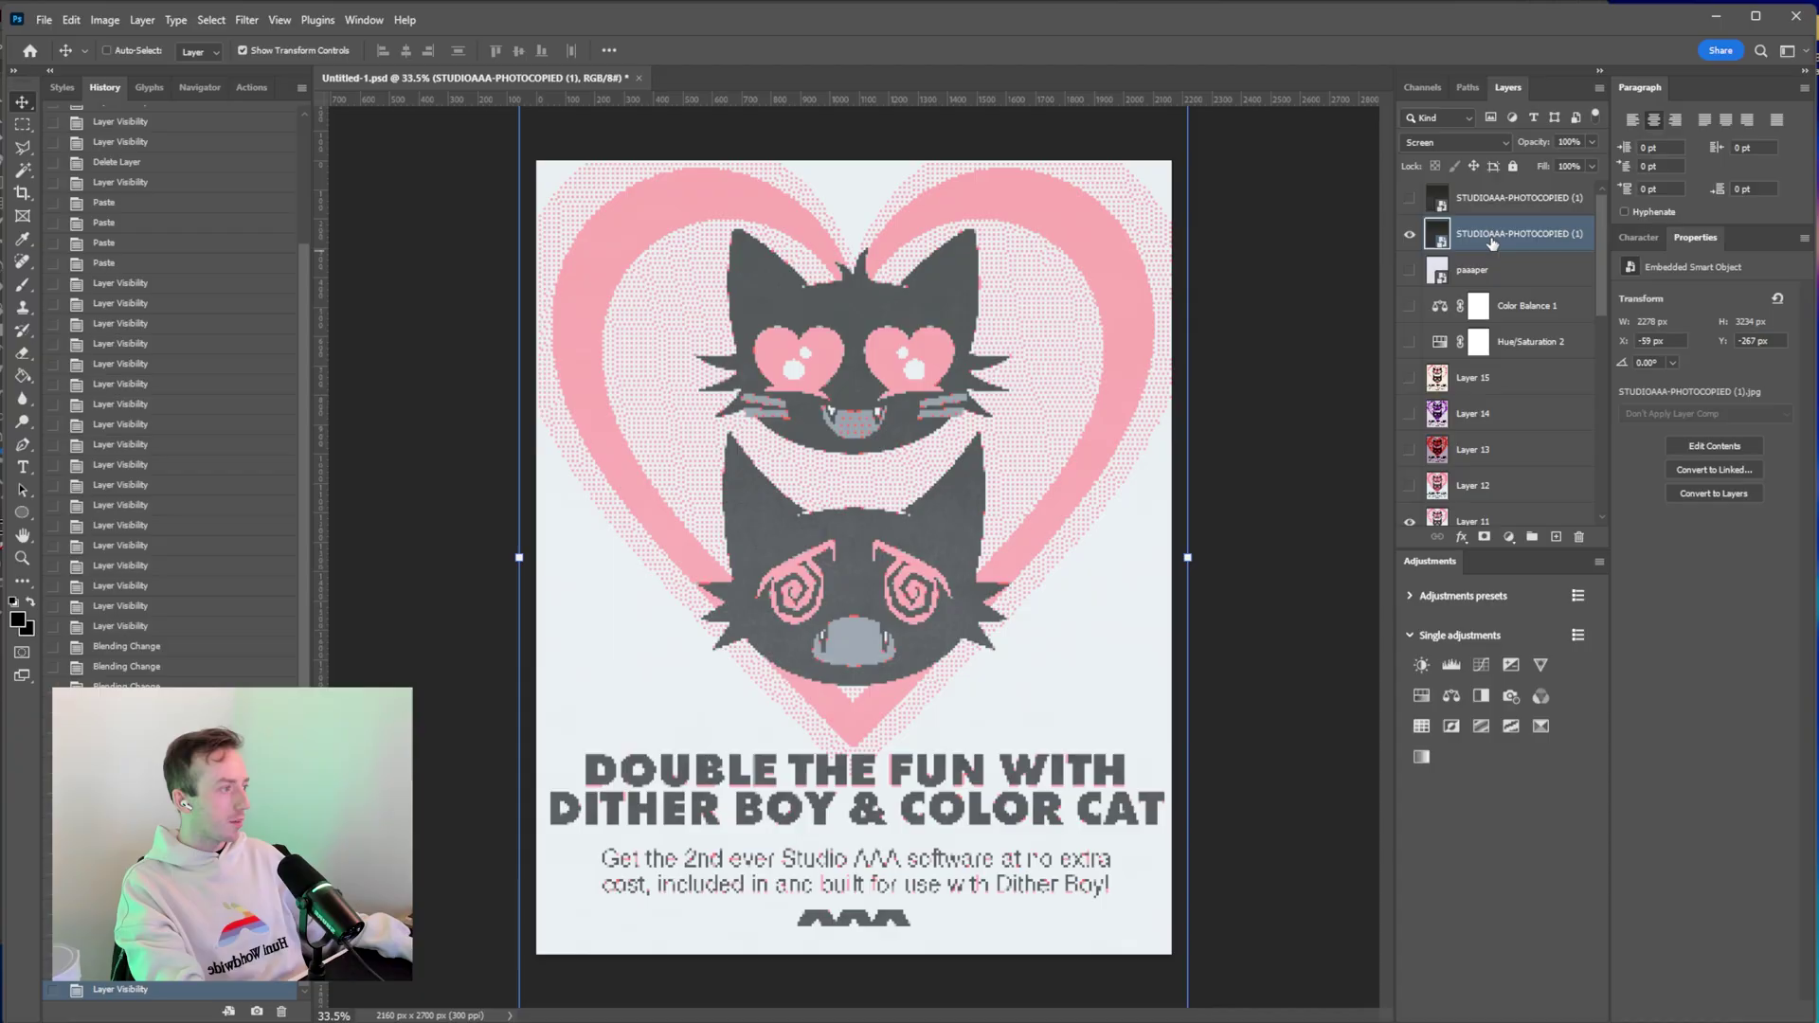
Show the paaaper layer, preview it in Normal blend mode, and set it back to Linear Burn.
{"action": "left_click", "coordinate": [1426, 277]}
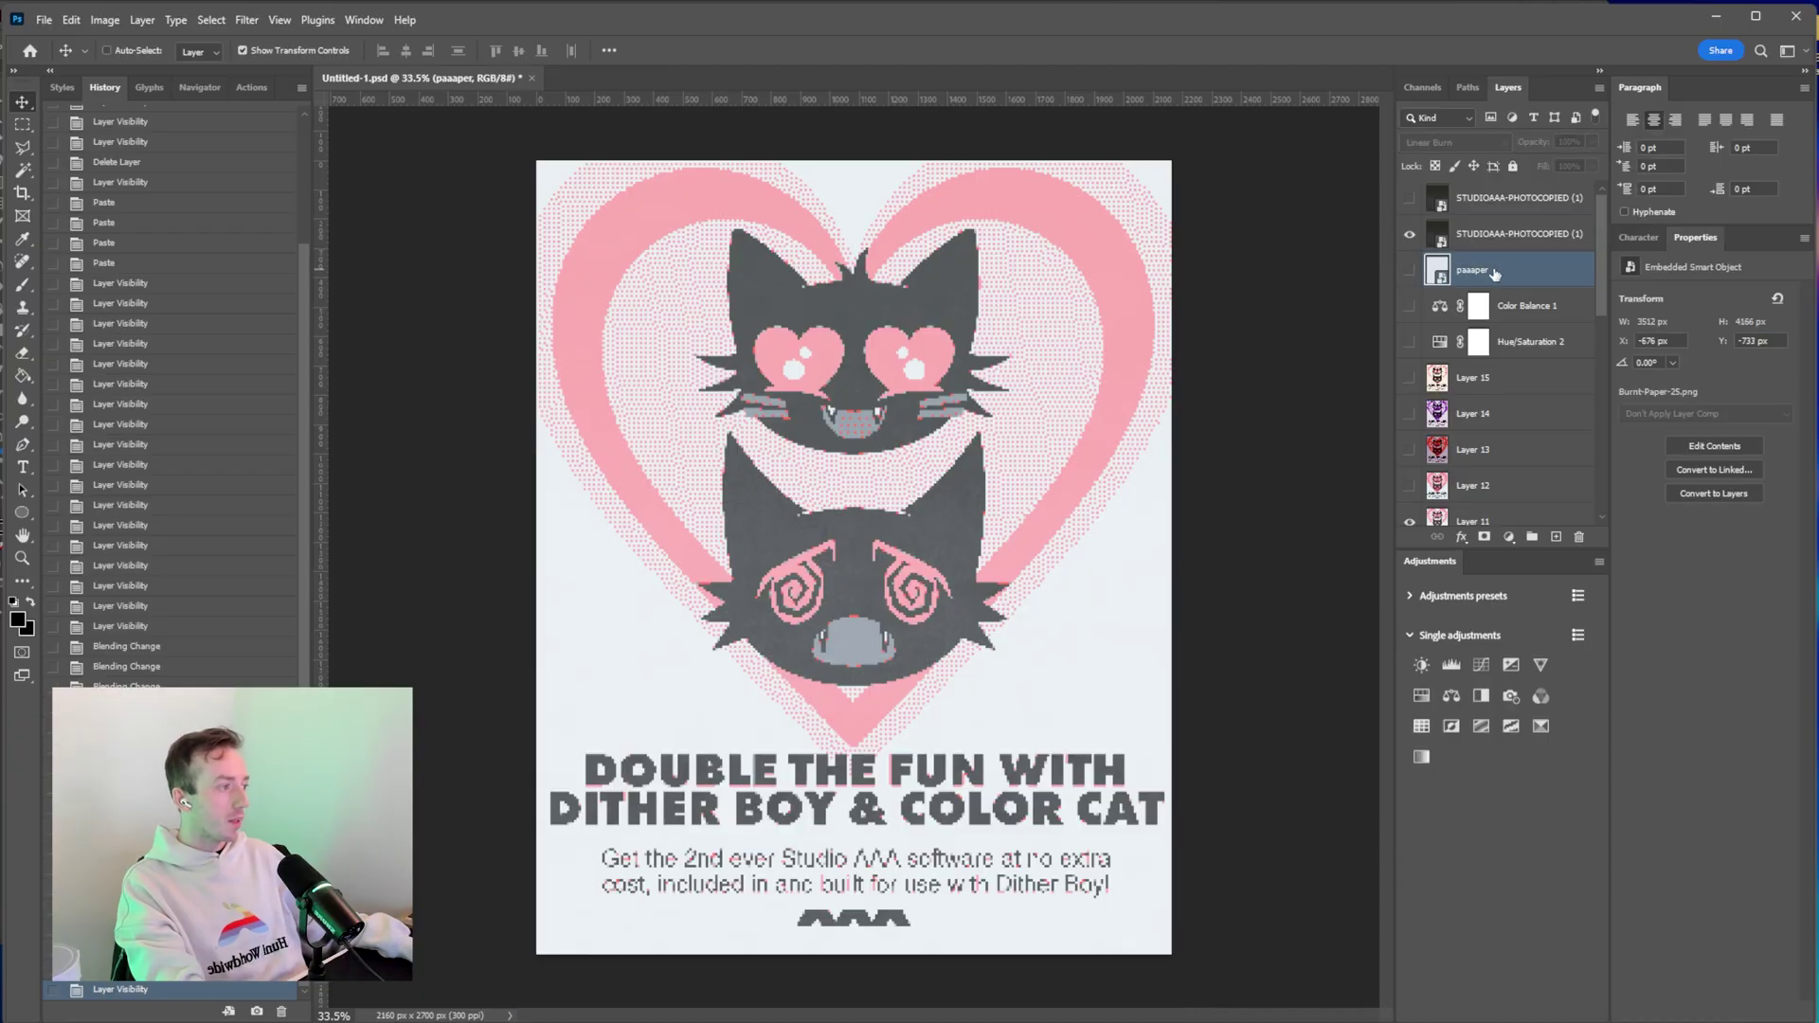
{"action": "left_click", "coordinate": [1405, 270]}
{"action": "key", "text": "shift+alt+n"}
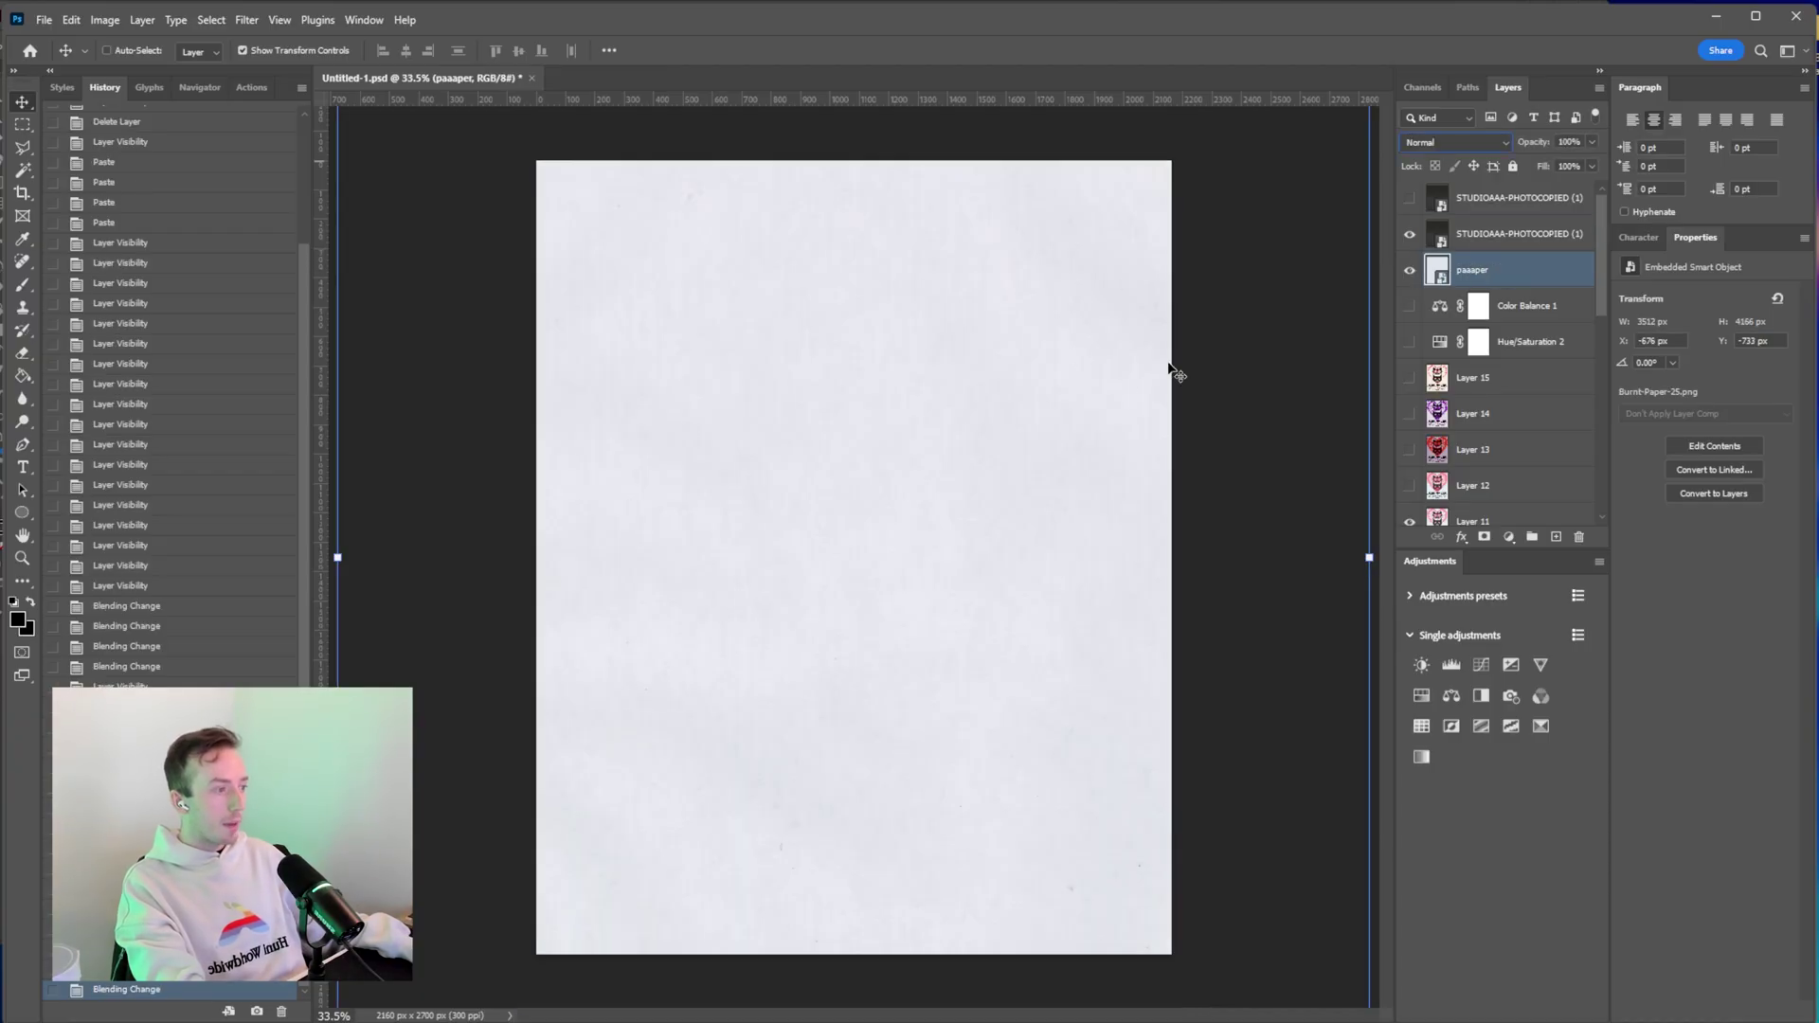
{"action": "left_click", "coordinate": [1457, 143]}
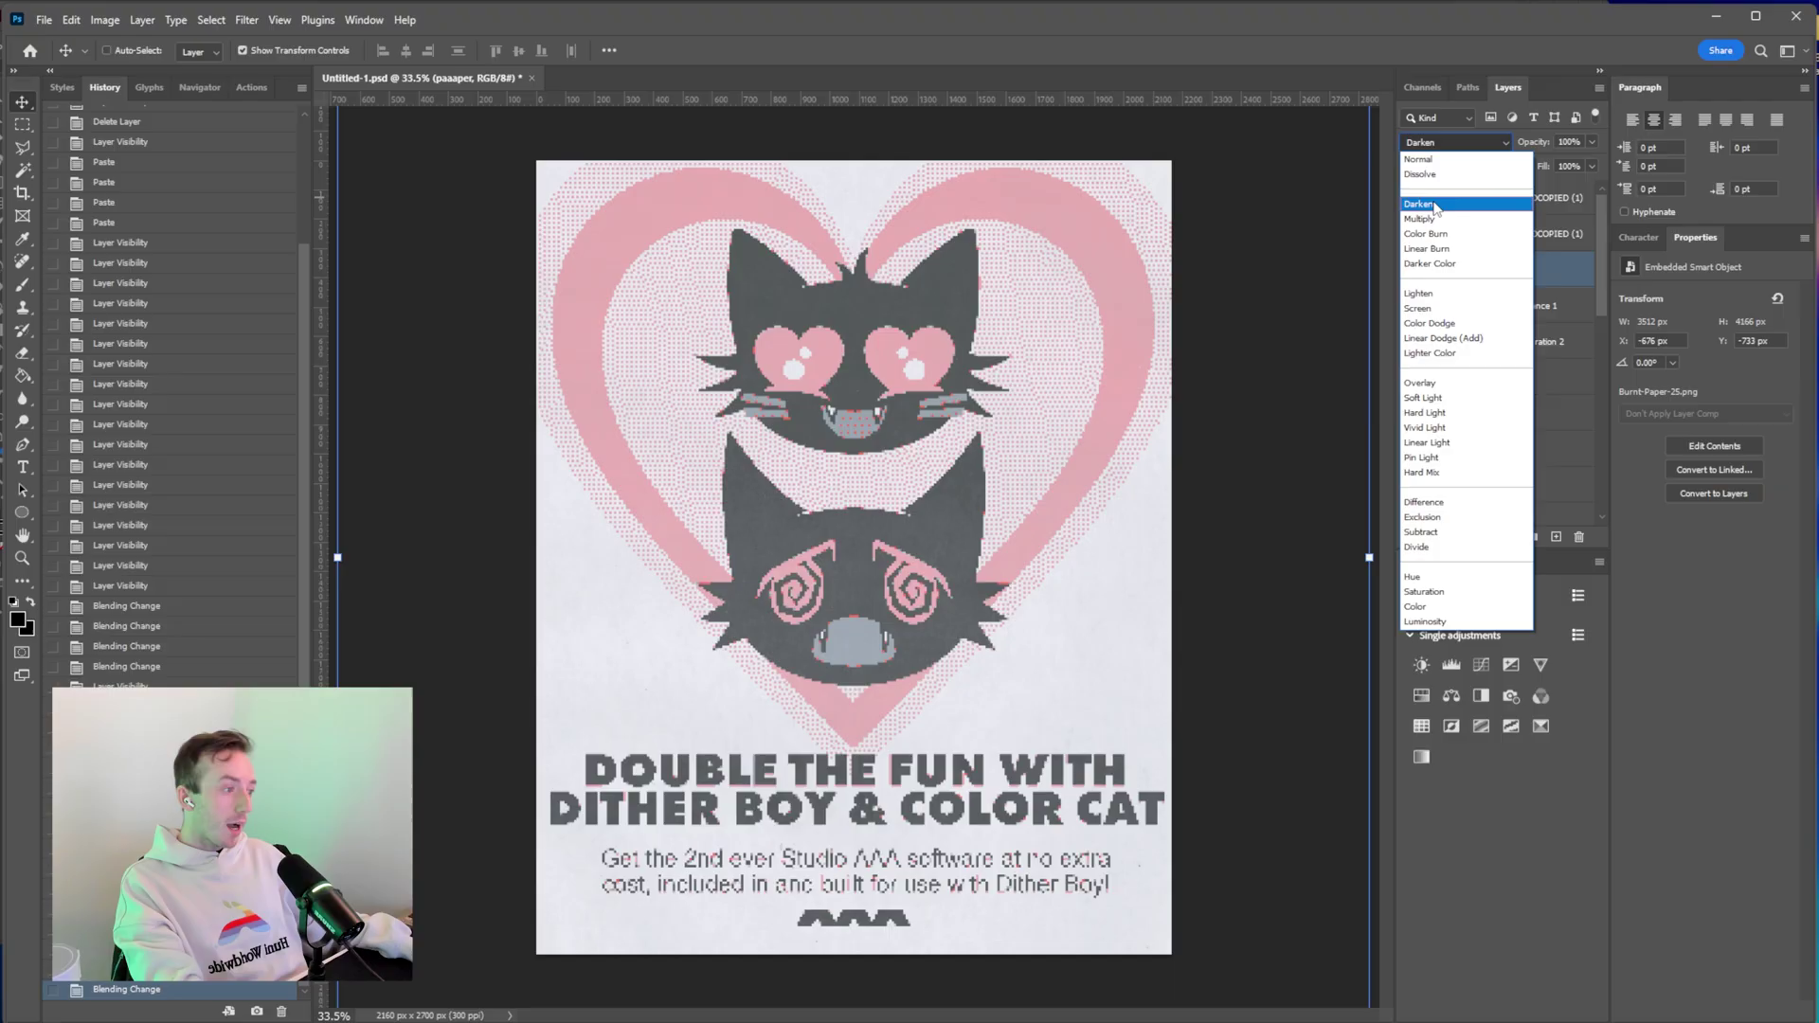
{"action": "left_click", "coordinate": [1431, 250]}
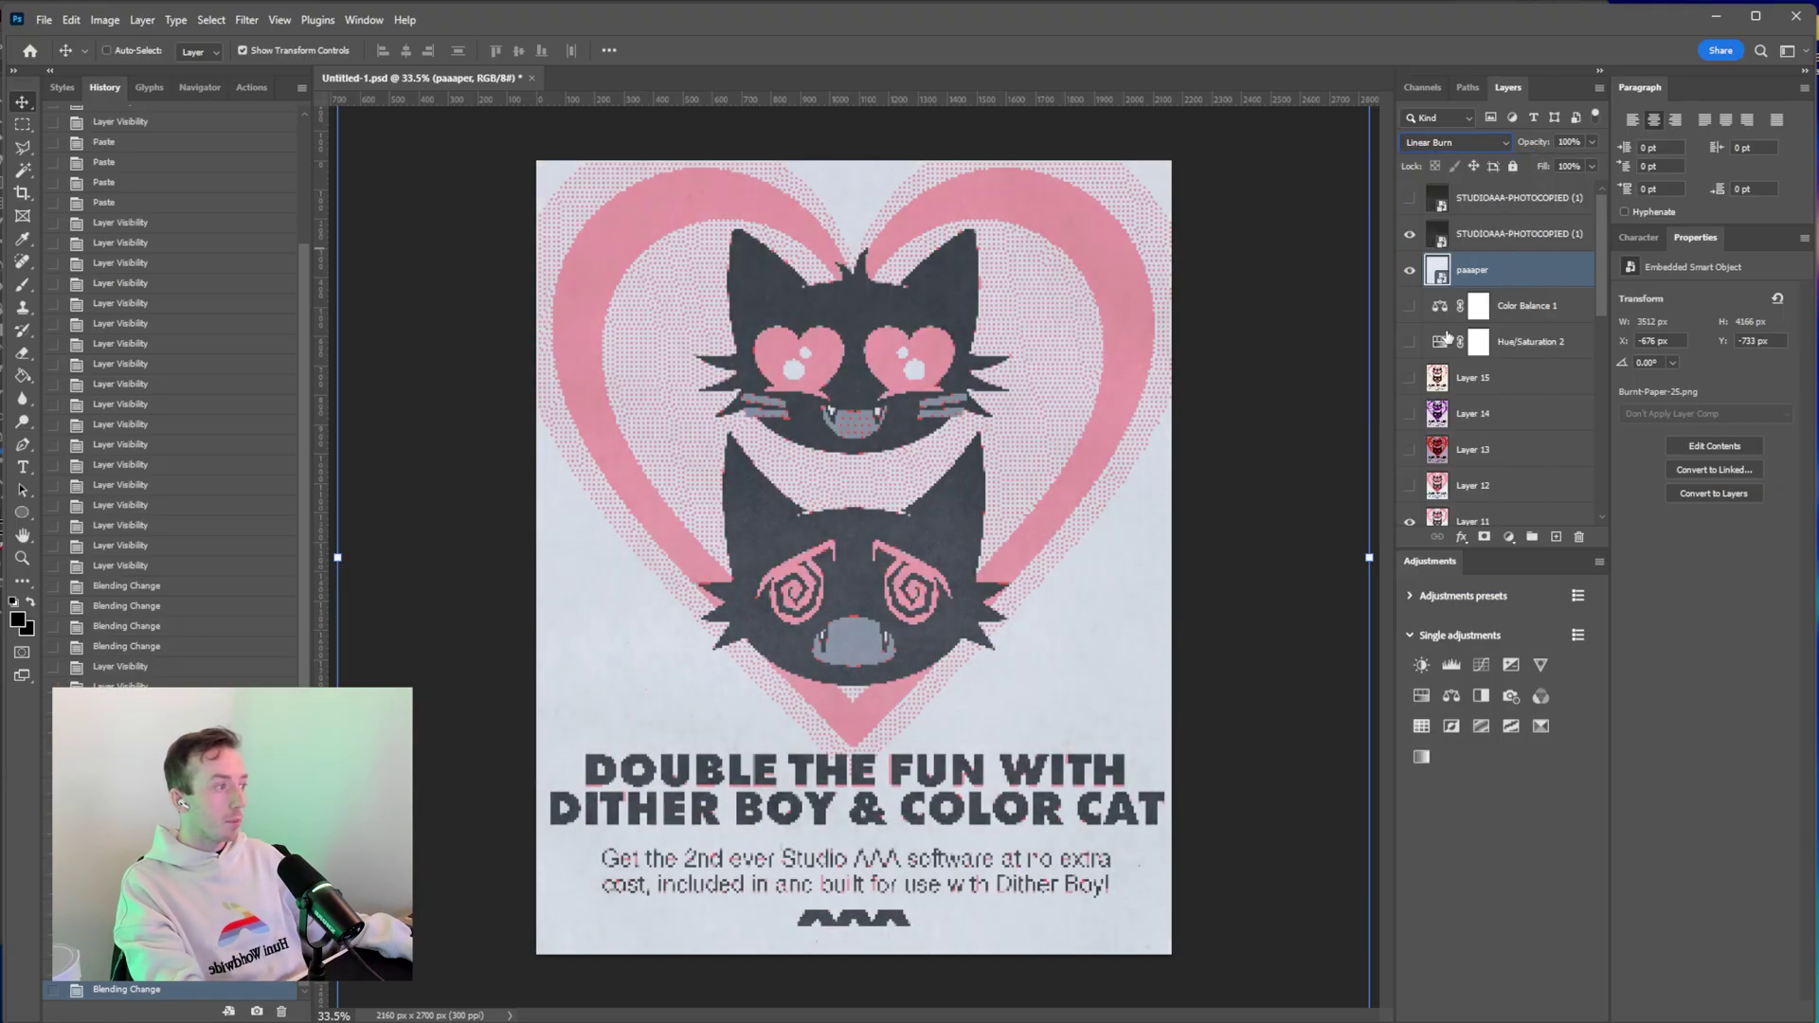
Hide the photocopied texture and inspect the paaaper layer alone in Normal blend mode, returning it to Linear Burn.
{"action": "left_click", "coordinate": [1409, 234]}
{"action": "left_click", "coordinate": [1454, 142]}
{"action": "left_click", "coordinate": [1425, 151]}
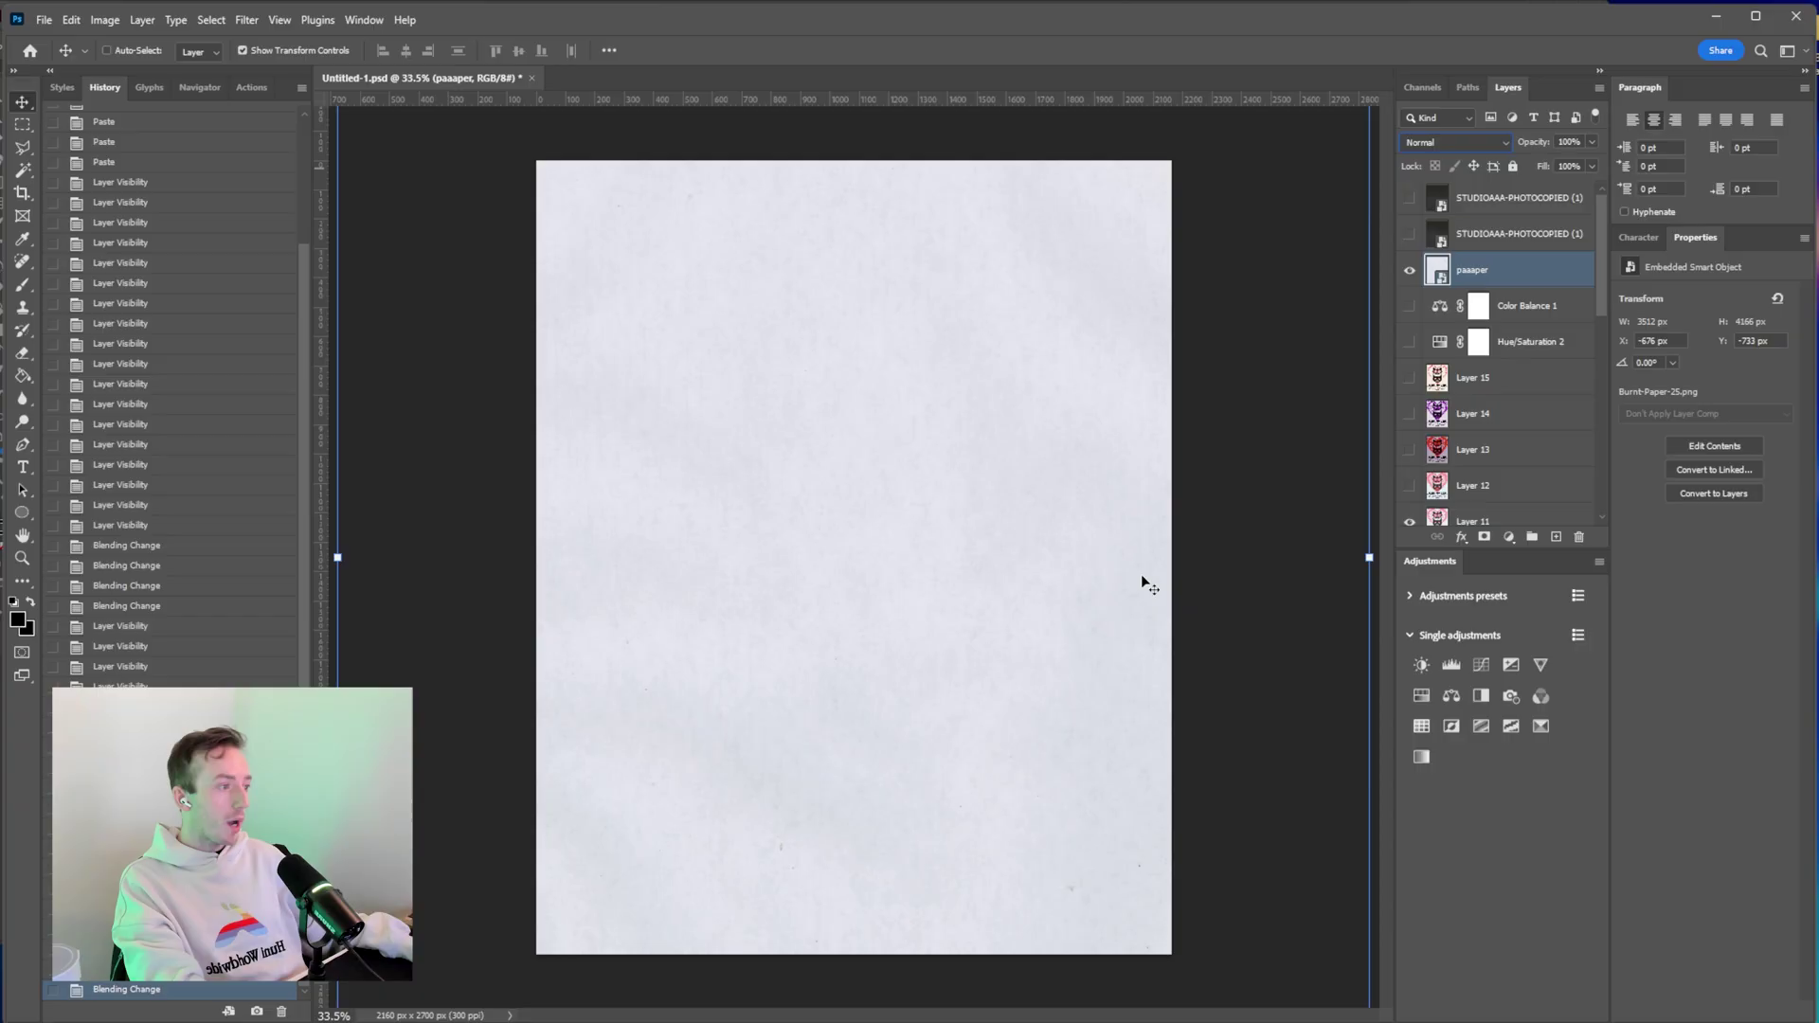
{"action": "left_click", "coordinate": [1455, 144]}
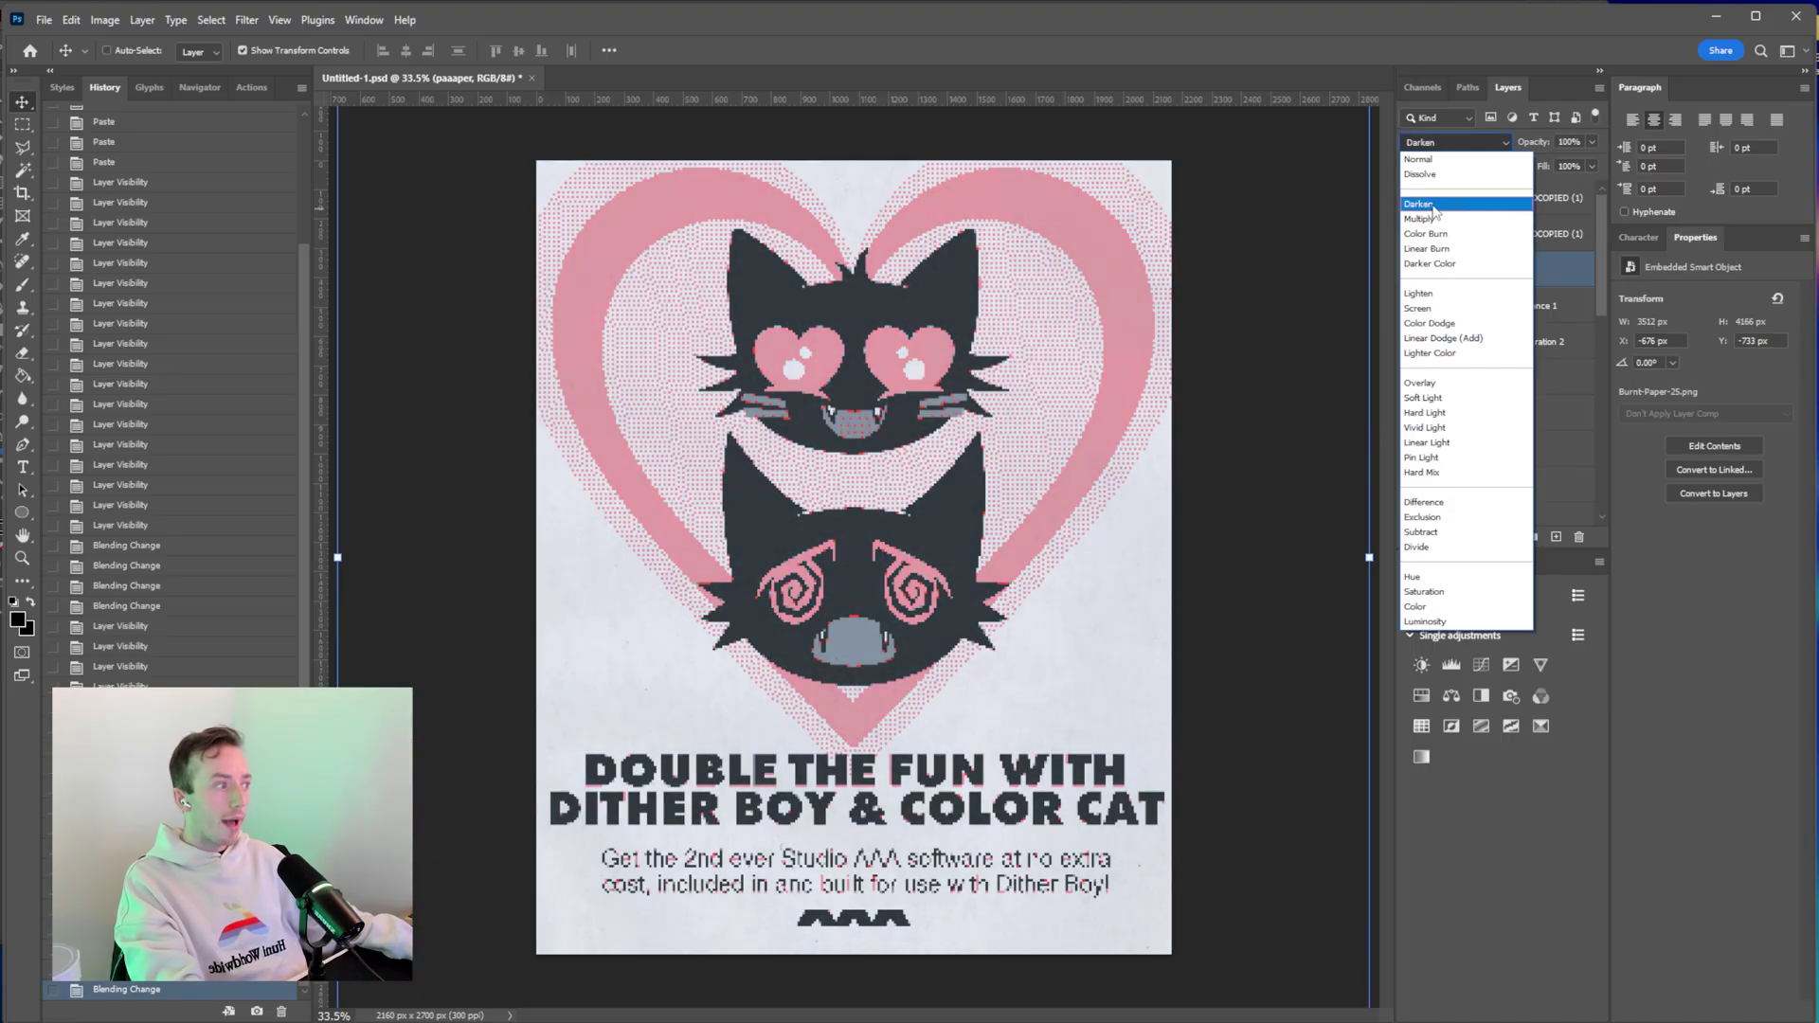
{"action": "left_click", "coordinate": [1440, 249]}
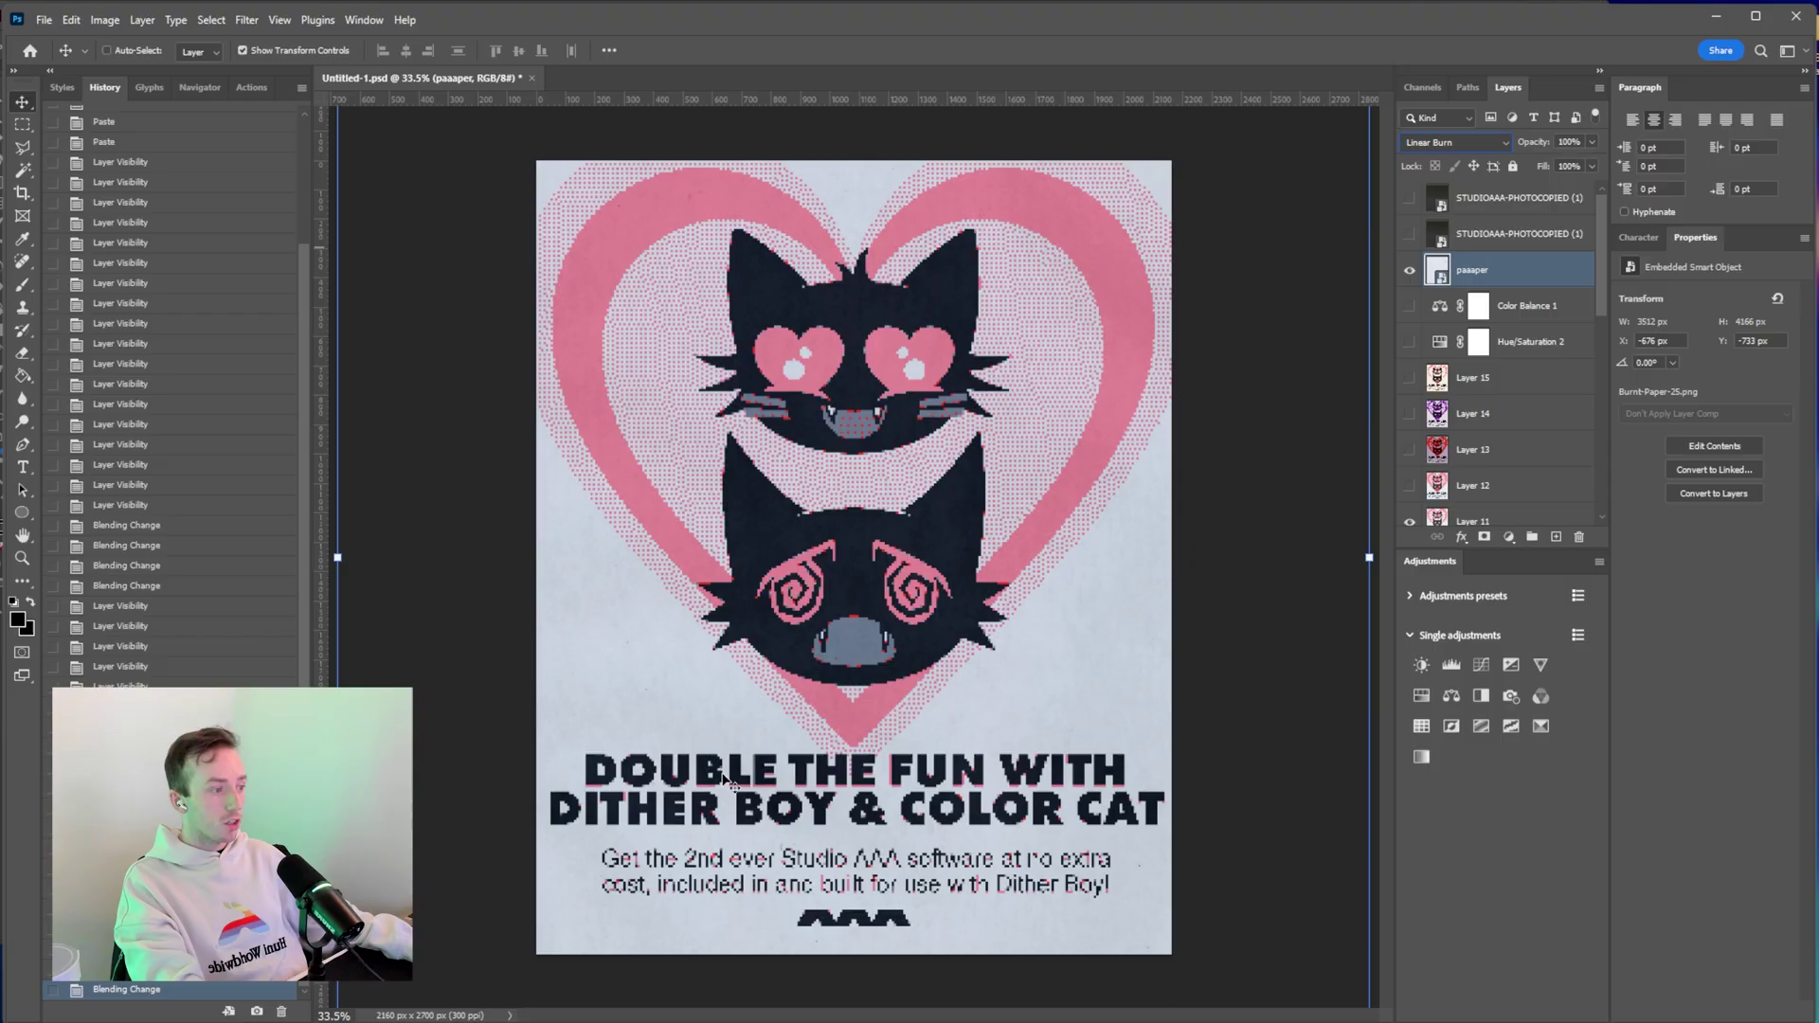
Show the lower STUDIOAAA-PHOTOCOPIED (1) layer above the paper texture and select the paaaper layer.
{"action": "left_click", "coordinate": [1410, 234]}
{"action": "left_click", "coordinate": [1504, 236]}
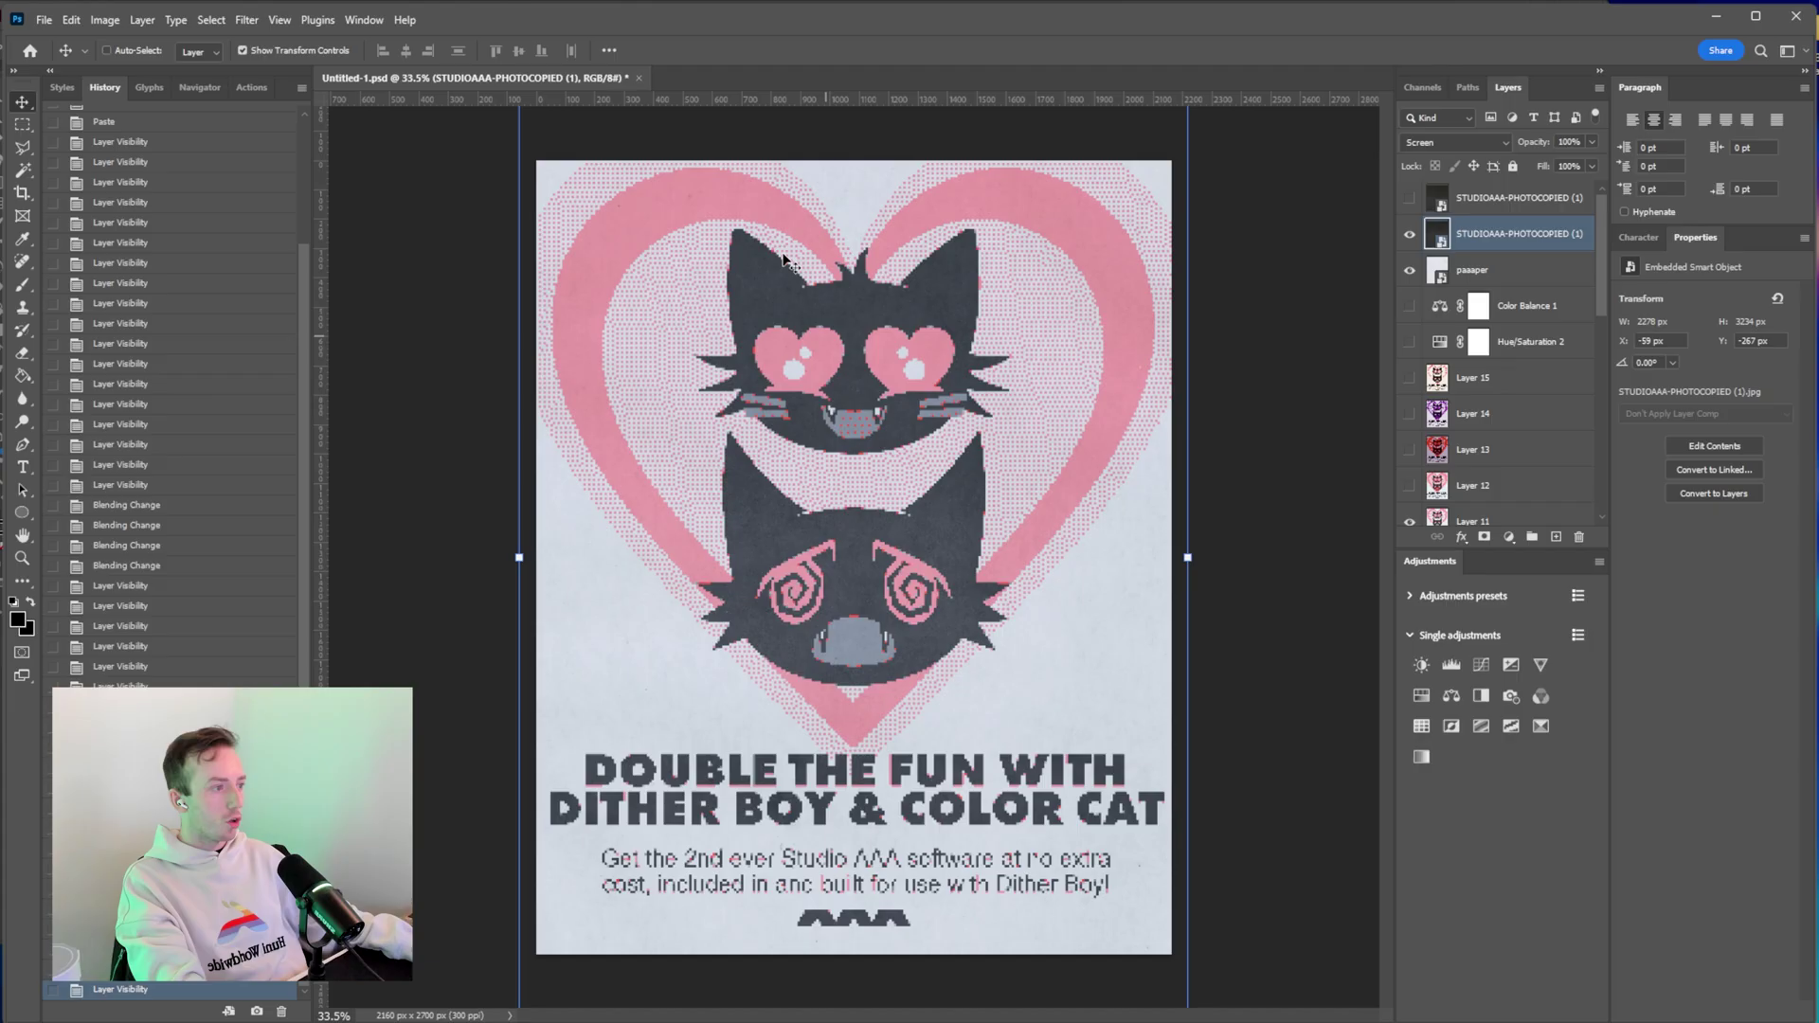
{"action": "left_click", "coordinate": [1482, 272]}
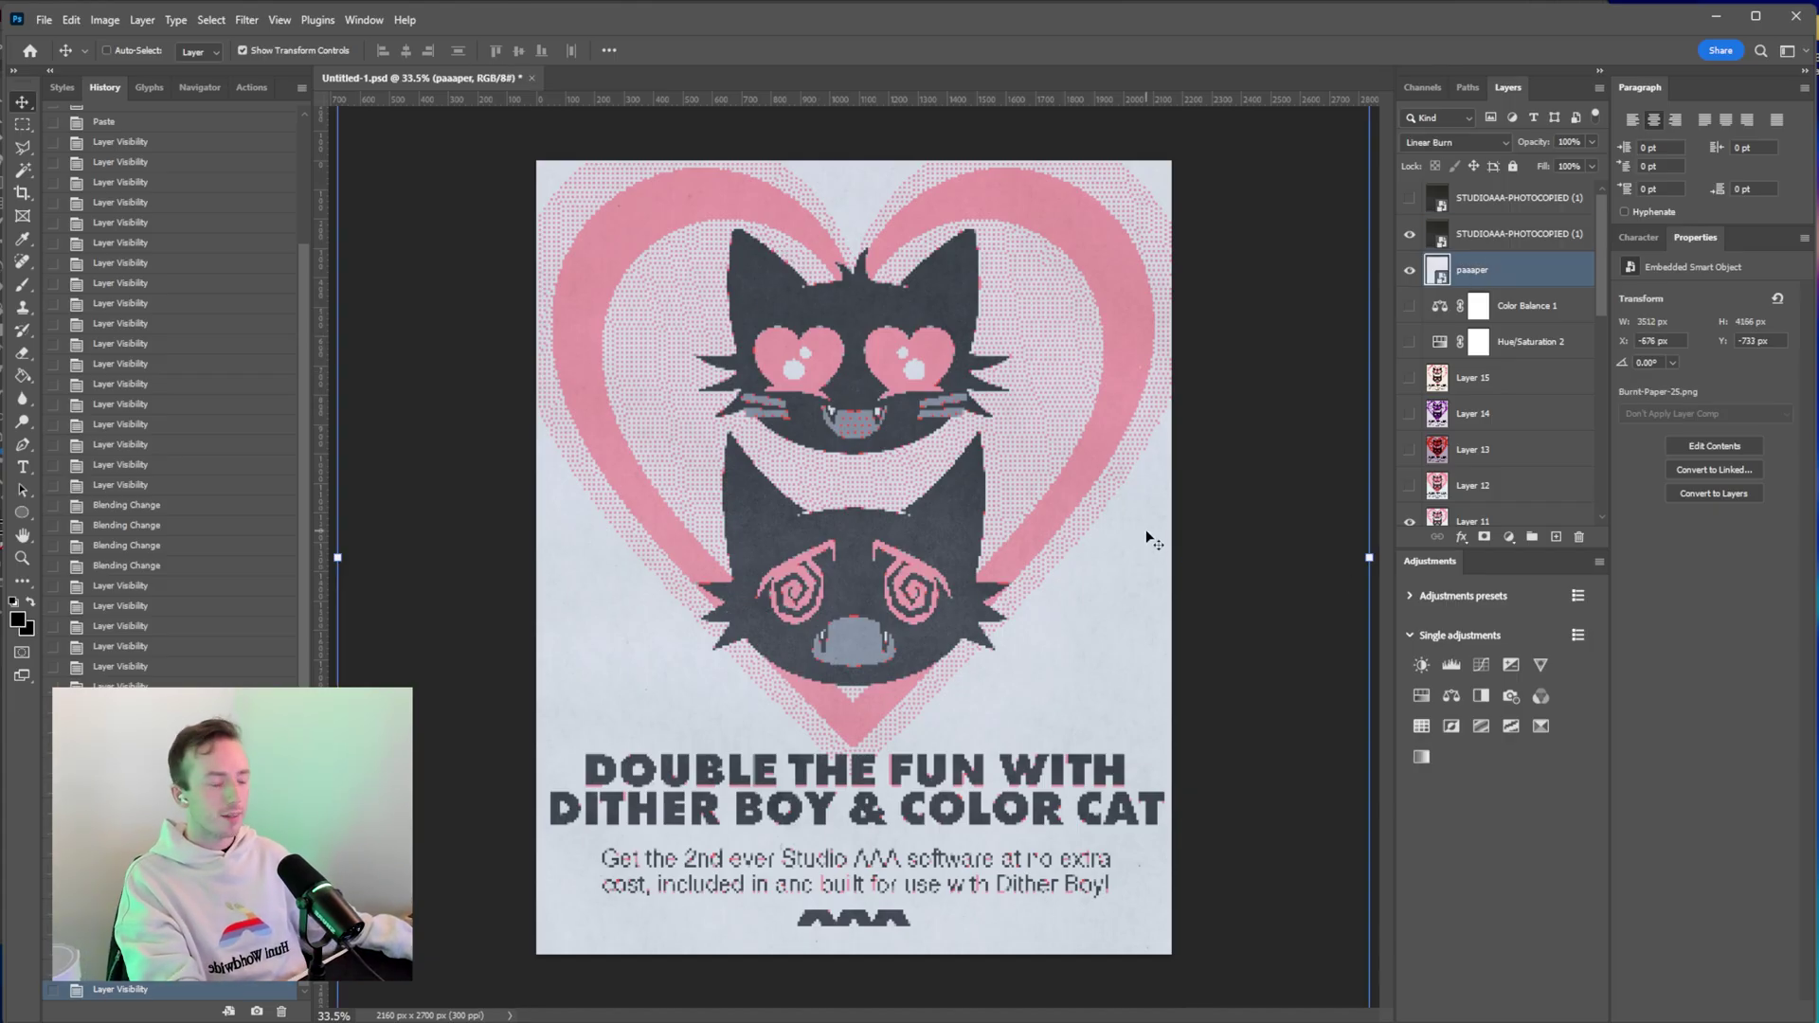
Compare the poster with and without the photocopied and paaaper textures, leaving both shown, and select the lower STUDIOAAA-PHOTOCOPIED (1) layer.
{"action": "left_click", "coordinate": [1409, 236]}
{"action": "left_click", "coordinate": [1408, 236]}
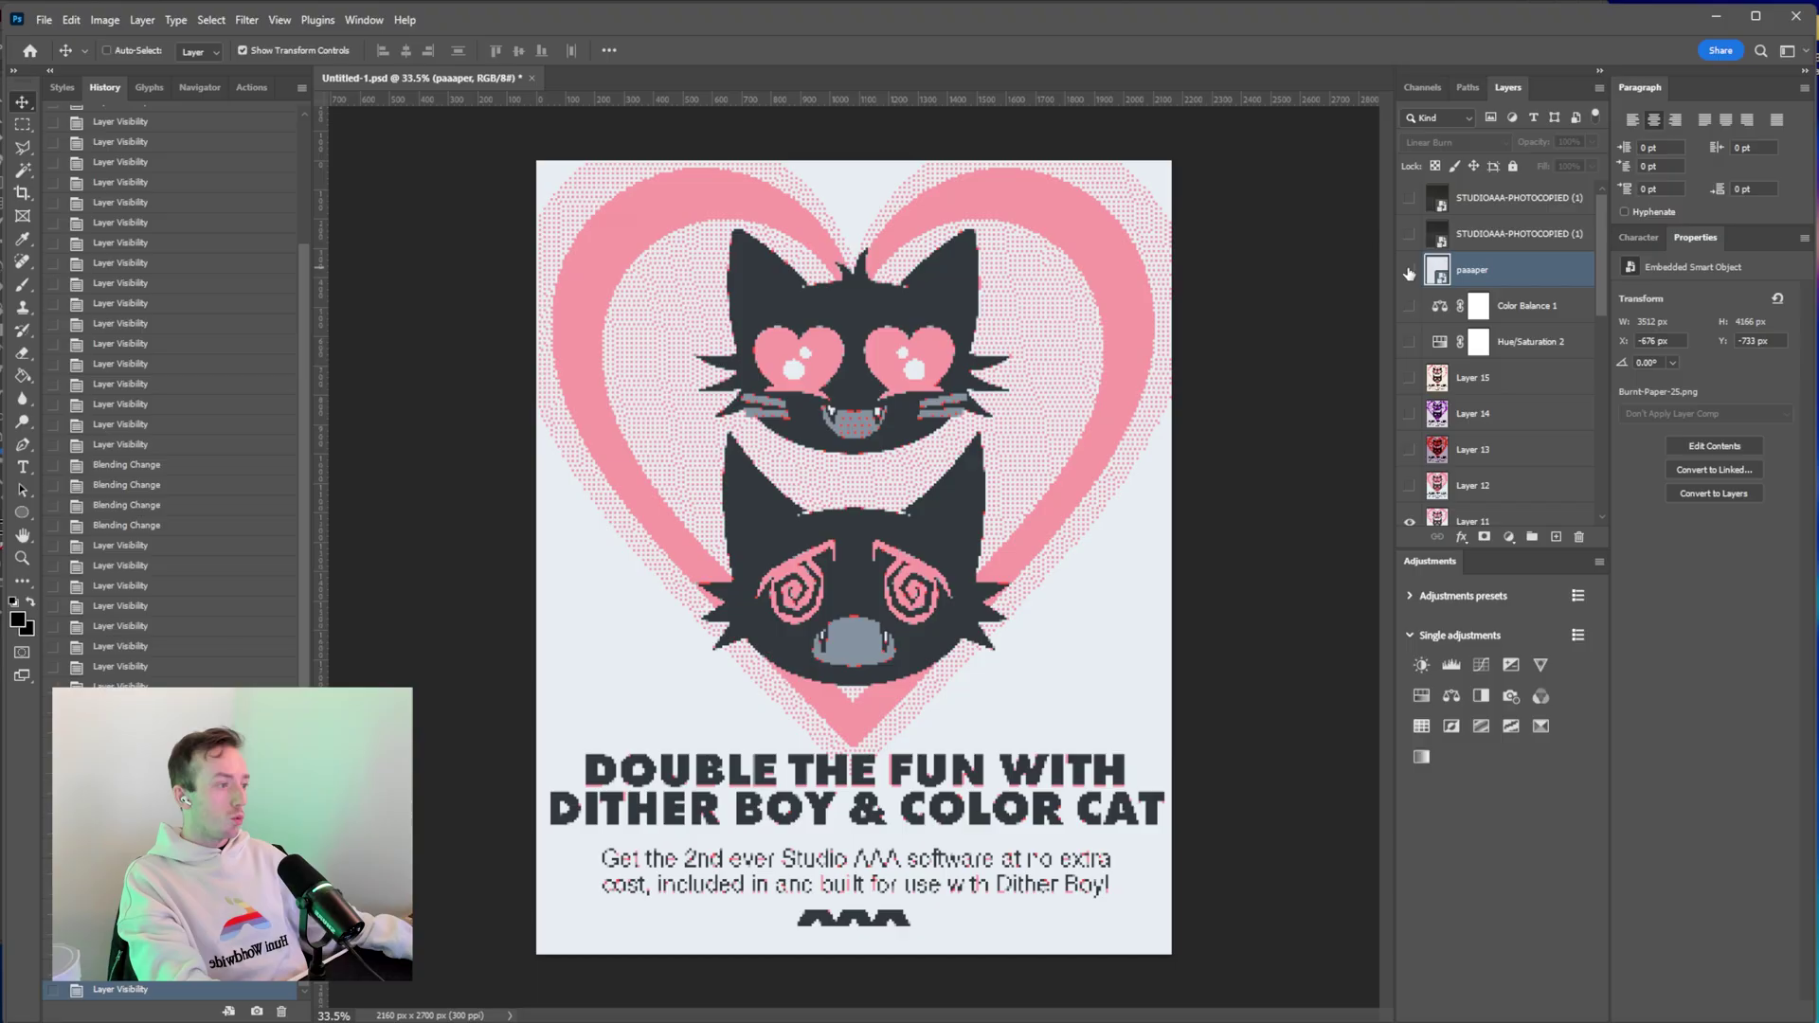
{"action": "left_click", "coordinate": [1408, 236]}
{"action": "left_click", "coordinate": [1409, 236]}
{"action": "left_click", "coordinate": [1495, 243]}
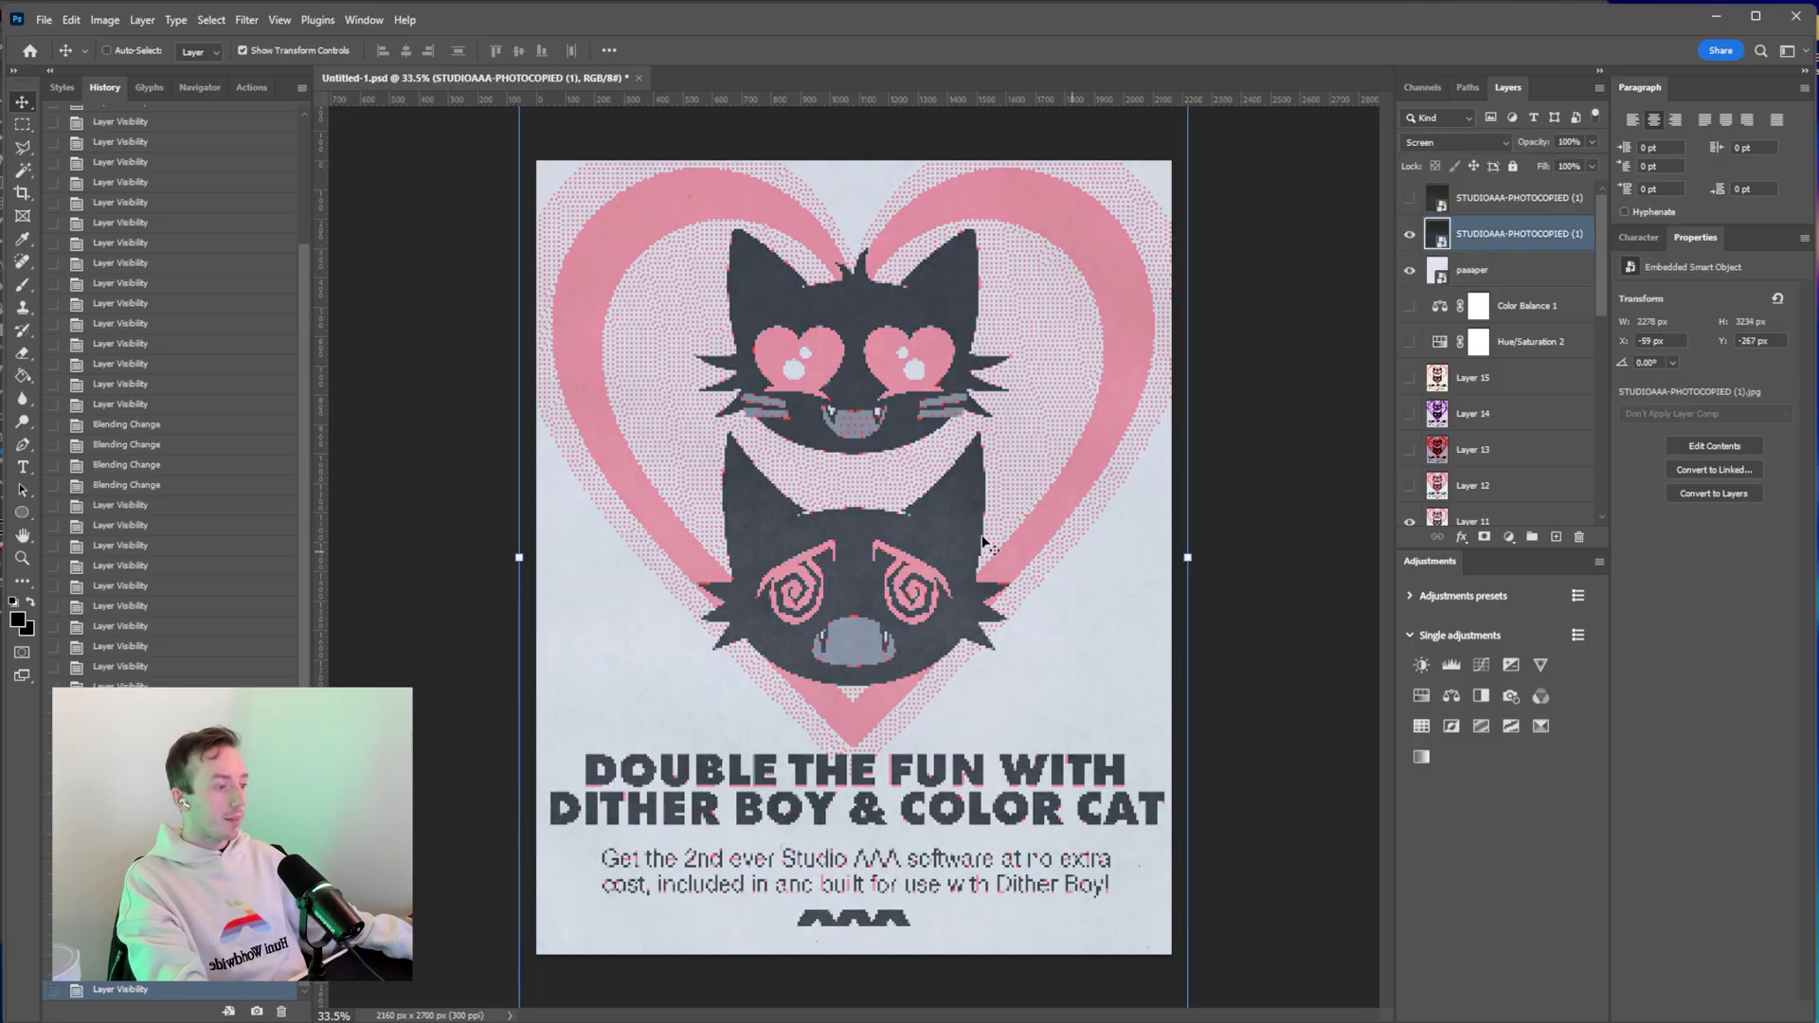
Compare the magnified heart edge and whiskers with the paaaper layer shown and hidden, leaving it visible.
{"action": "scroll", "coordinate": [826, 557], "scroll_direction": "up", "scroll_amount": 3}
{"action": "scroll", "coordinate": [830, 565], "scroll_direction": "up", "scroll_amount": 2}
{"action": "scroll", "coordinate": [832, 560], "scroll_direction": "down", "scroll_amount": 1}
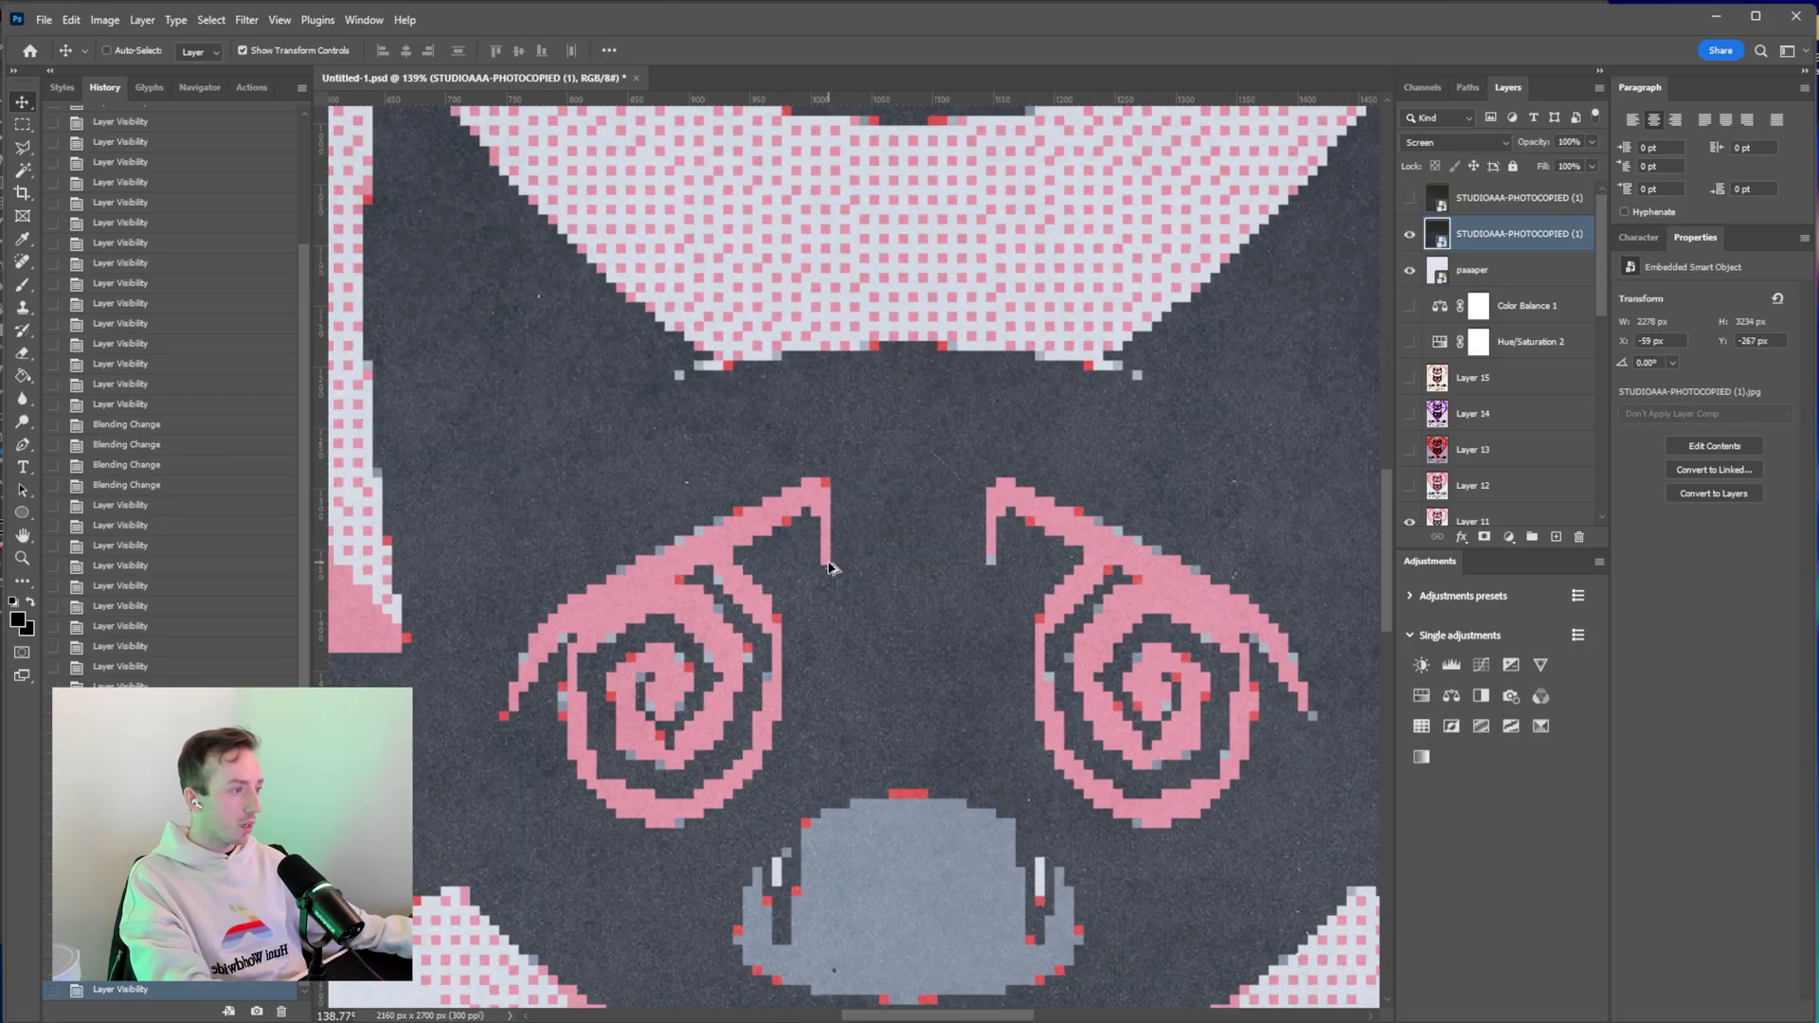
{"action": "scroll", "coordinate": [689, 588], "scroll_direction": "up", "scroll_amount": 5}
{"action": "scroll", "coordinate": [947, 691], "scroll_direction": "up", "scroll_amount": 2}
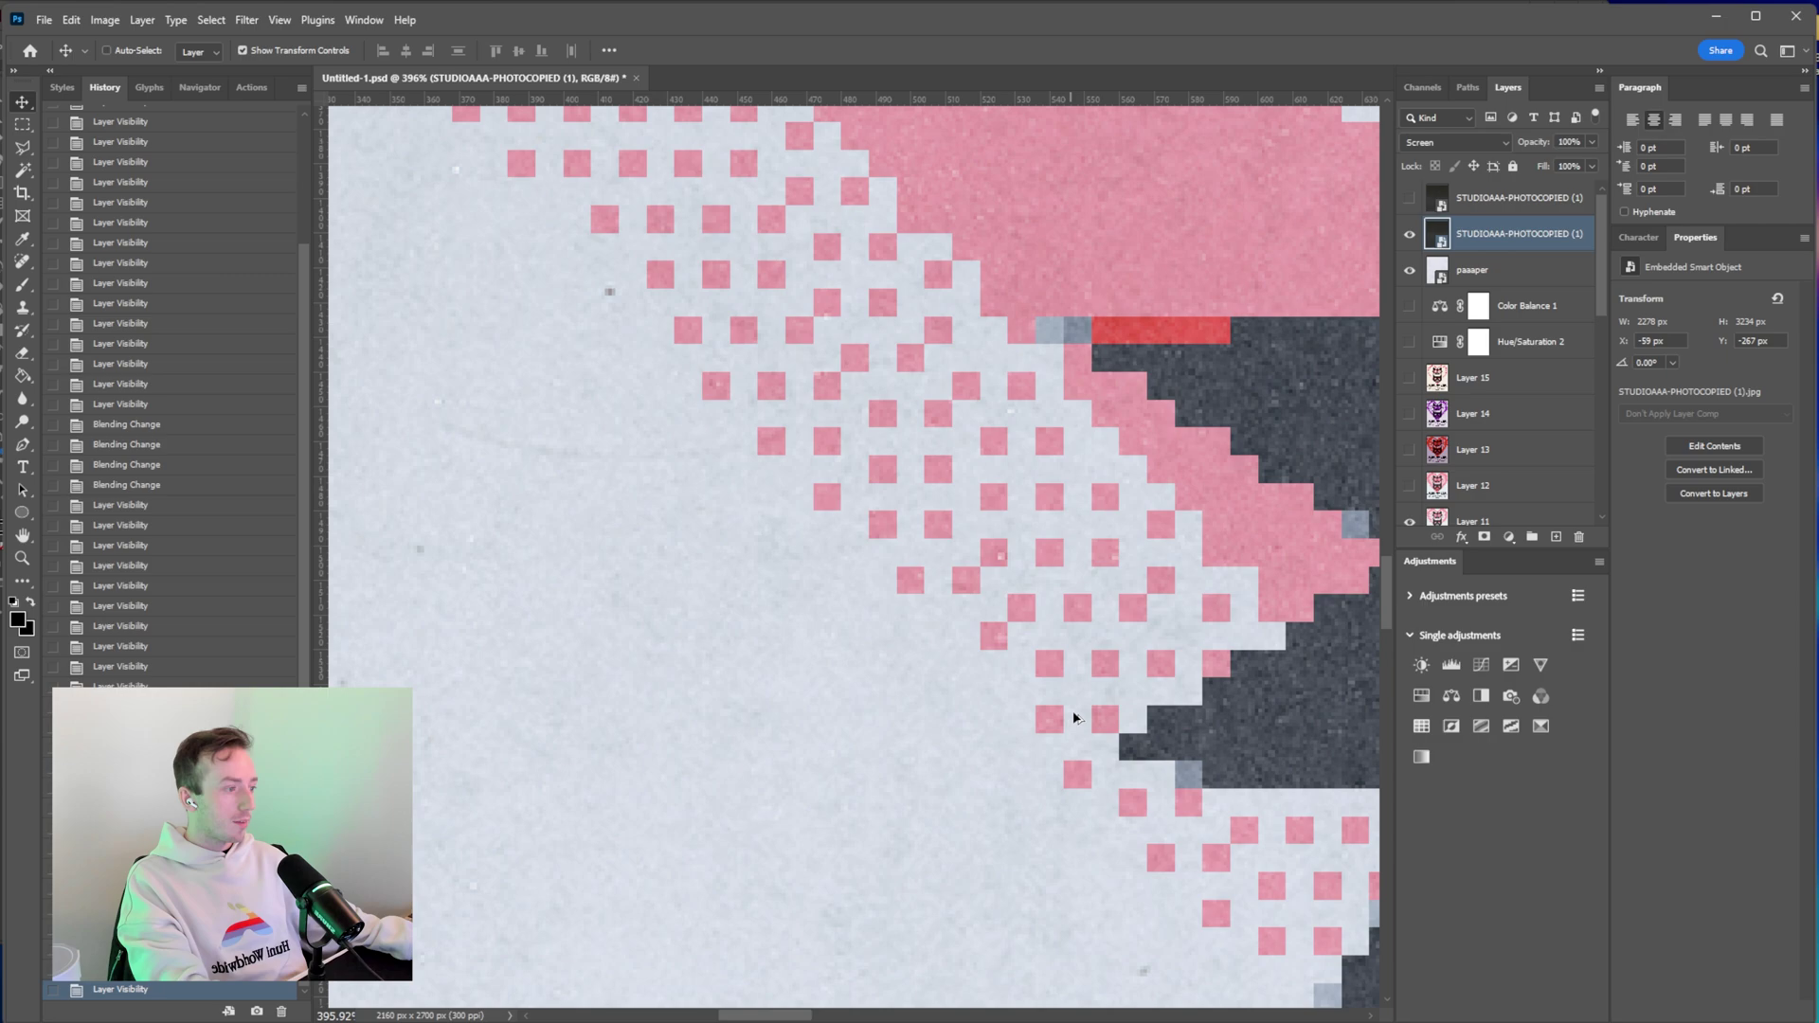
{"action": "left_click_drag", "start_coordinate": [1074, 718], "coordinate": [625, 230]}
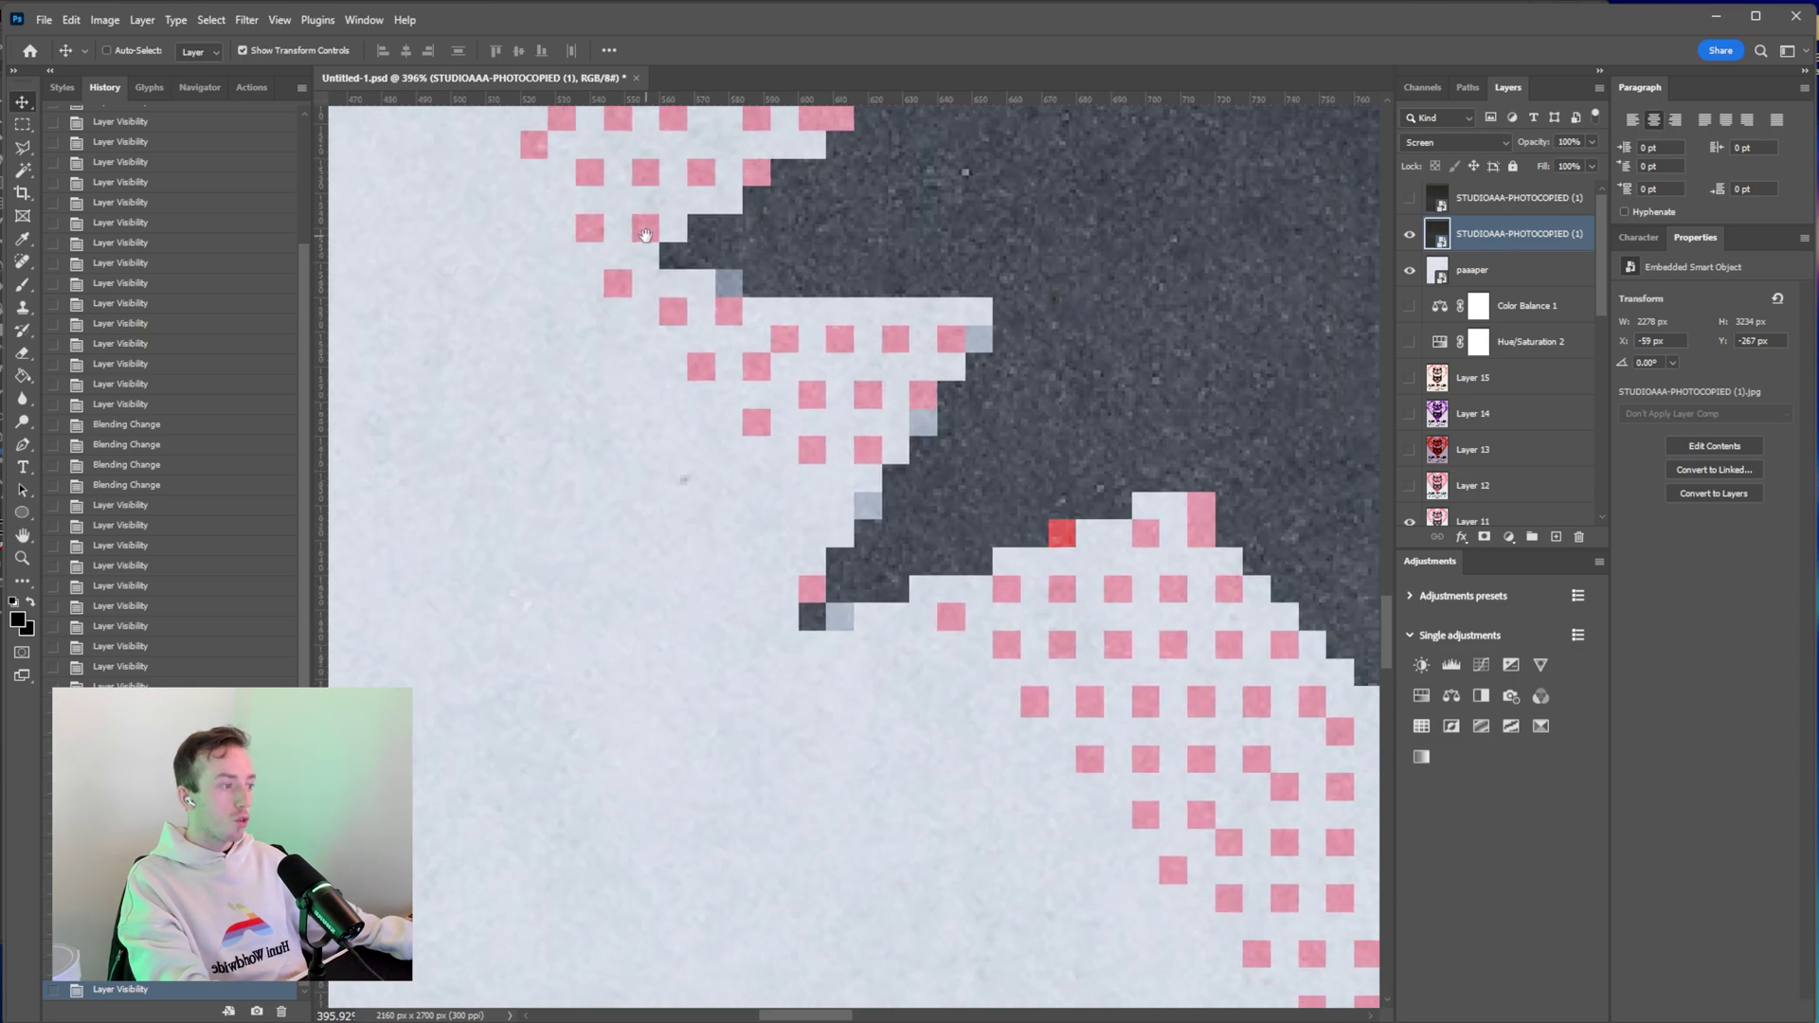
{"action": "left_click", "coordinate": [1409, 272]}
{"action": "scroll", "coordinate": [904, 597], "scroll_direction": "up", "scroll_amount": 8}
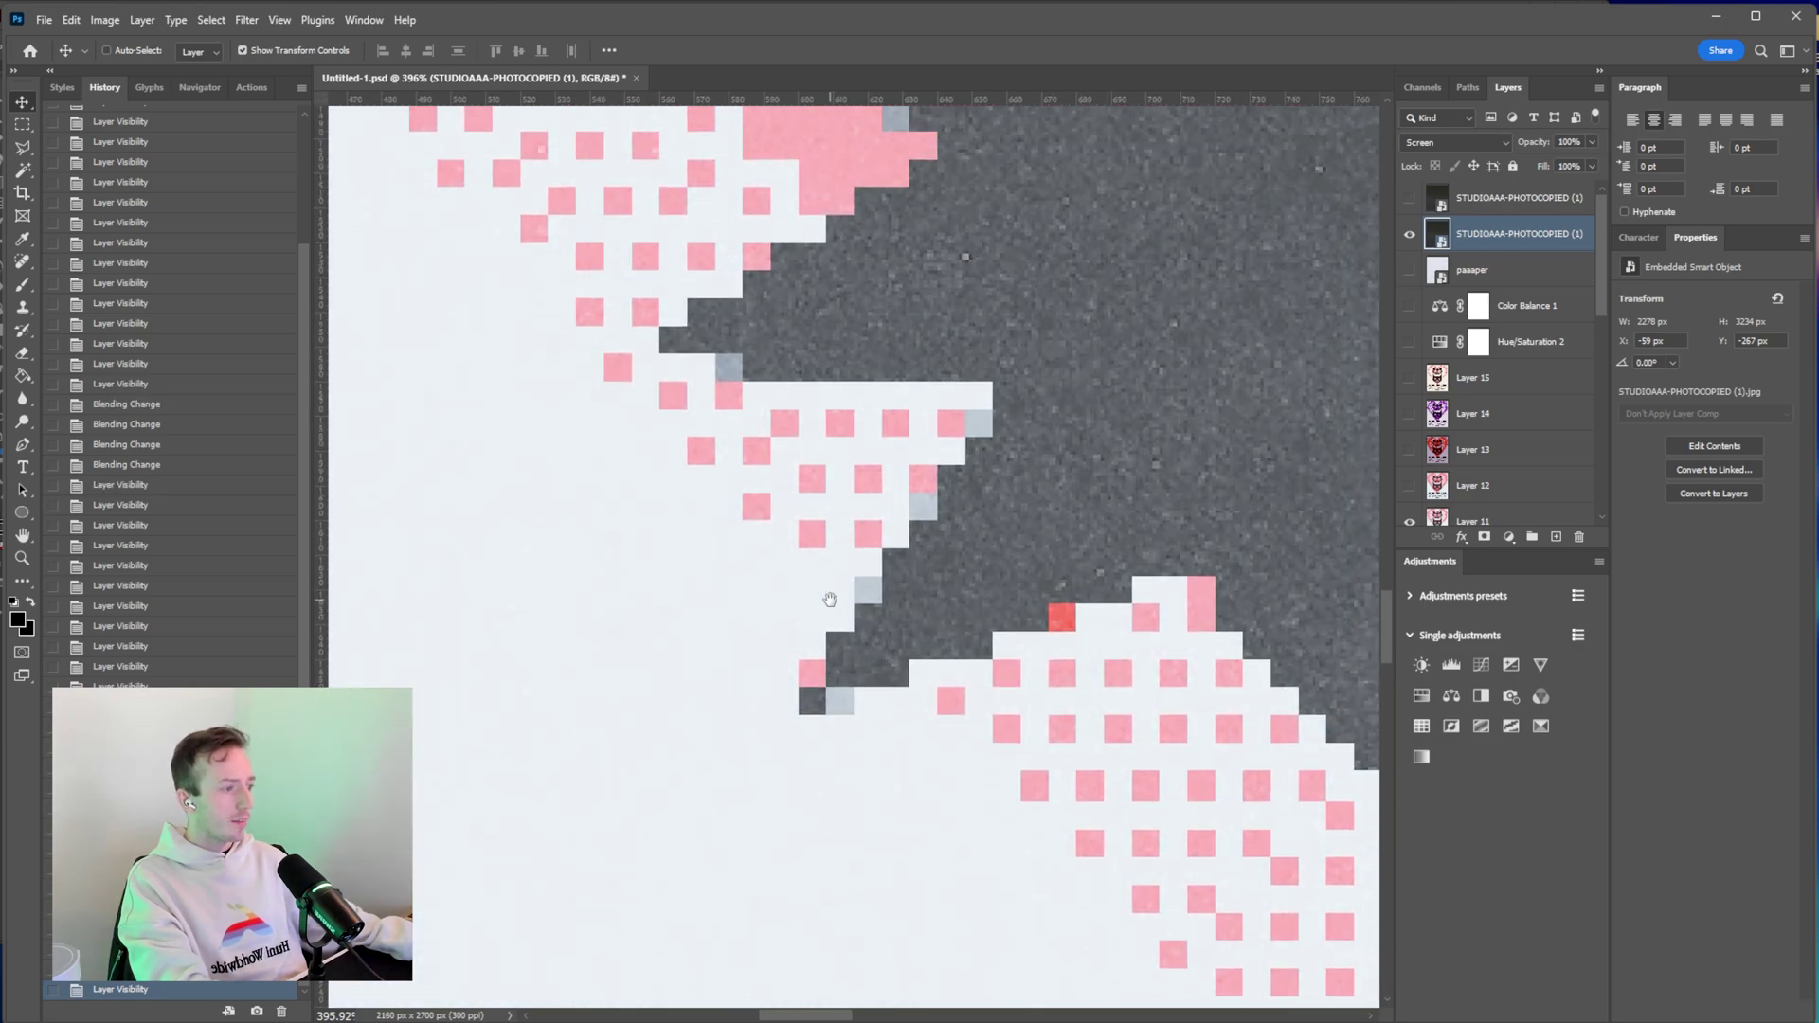
{"action": "scroll", "coordinate": [831, 596], "scroll_direction": "down", "scroll_amount": 10}
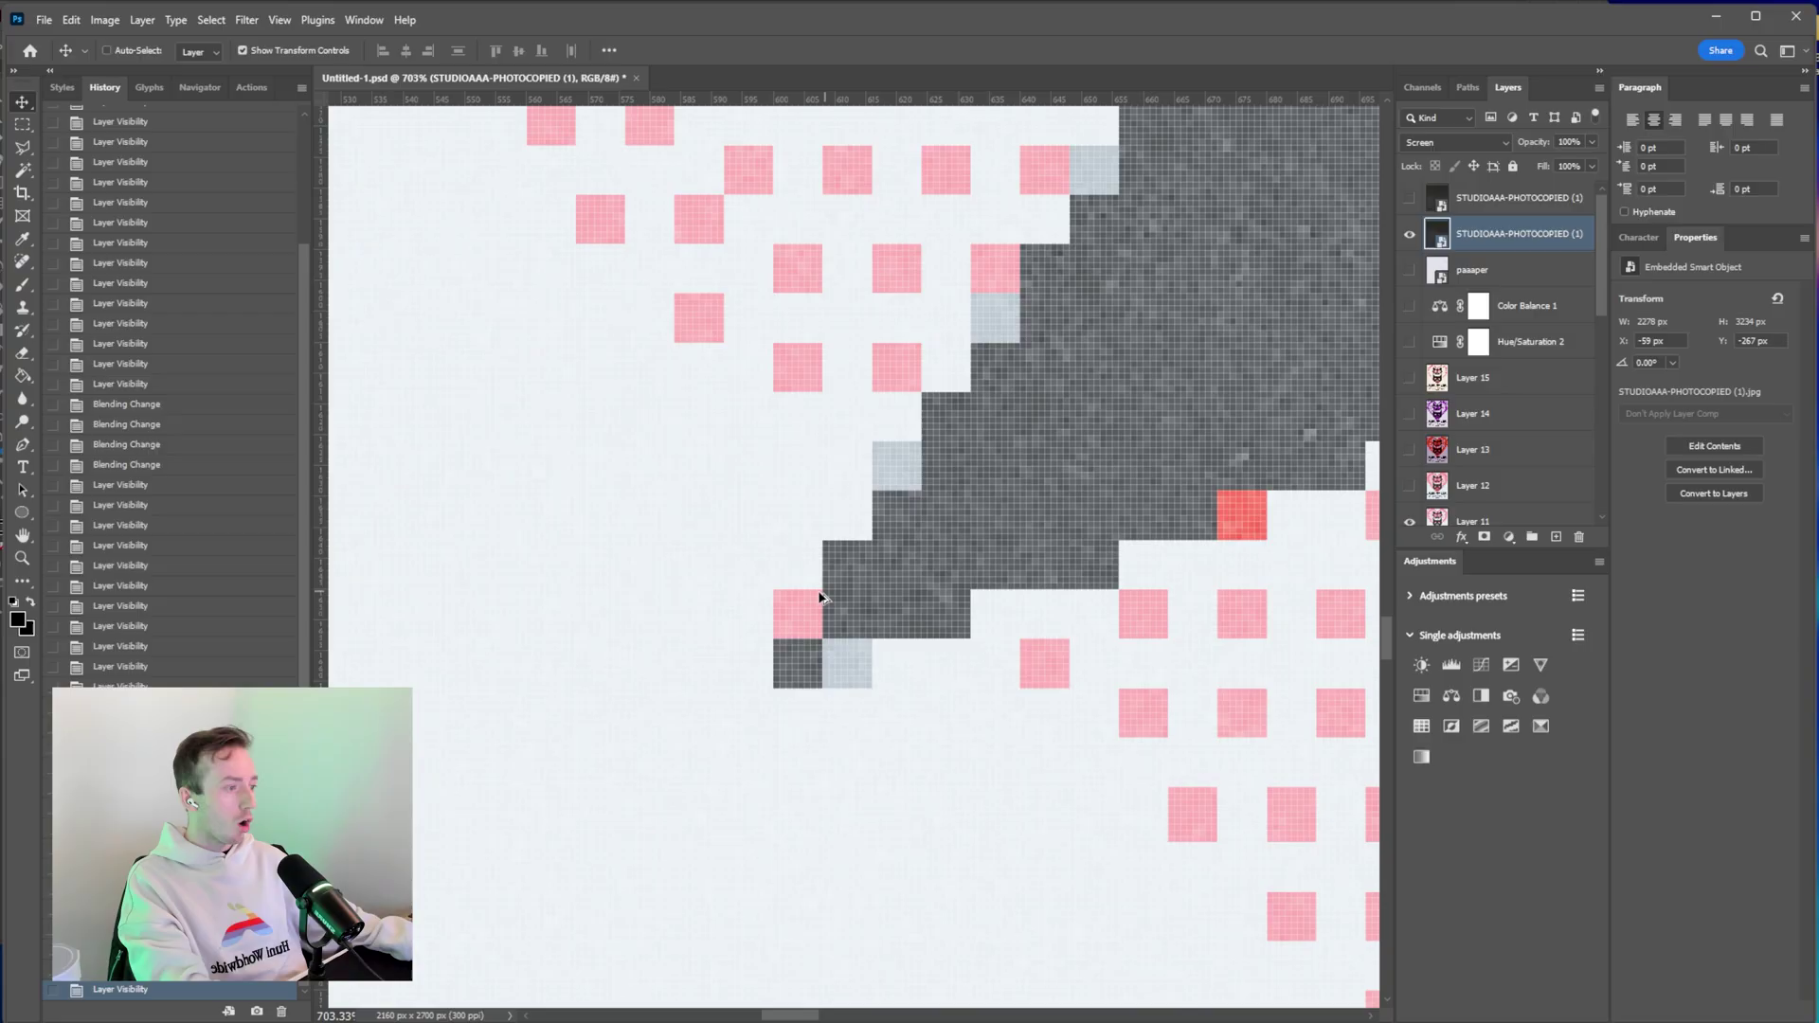
{"action": "left_click", "coordinate": [1409, 272]}
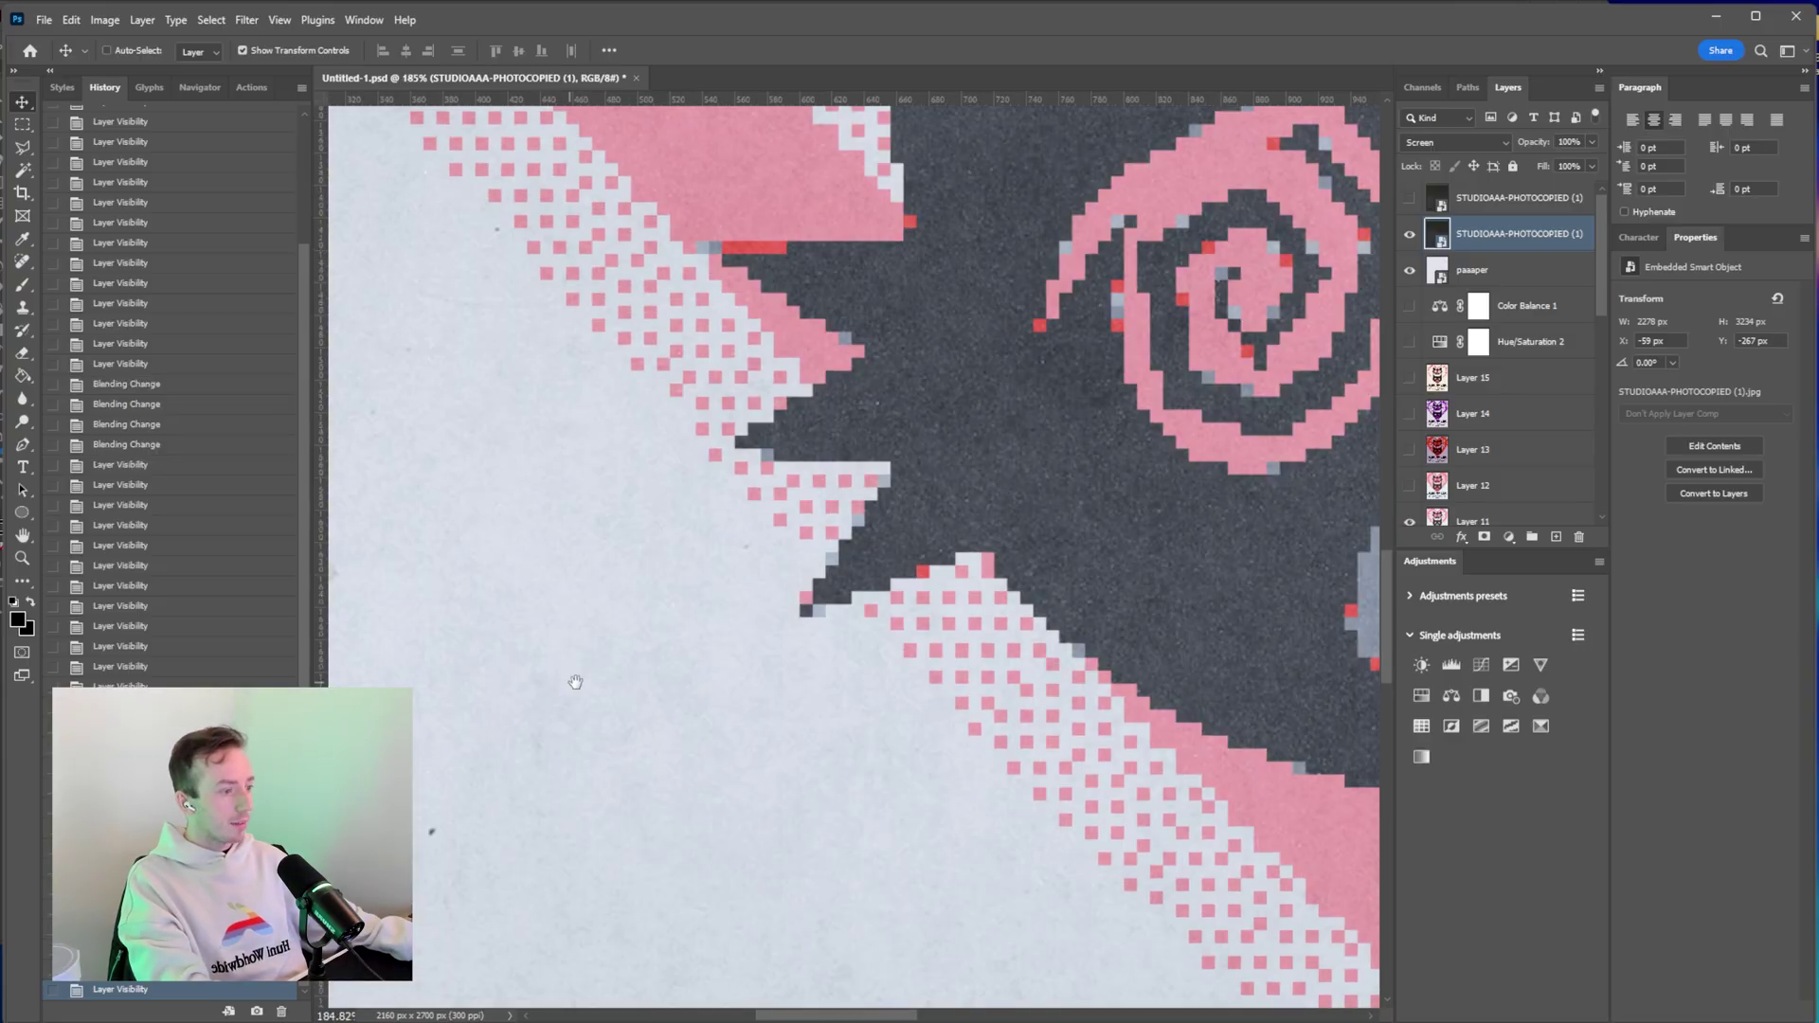
Examine the texture detail over the poster's headline, small text and blank background up close.
{"action": "left_click_drag", "start_coordinate": [575, 682], "coordinate": [1104, 231]}
{"action": "left_click_drag", "start_coordinate": [686, 556], "coordinate": [564, 292]}
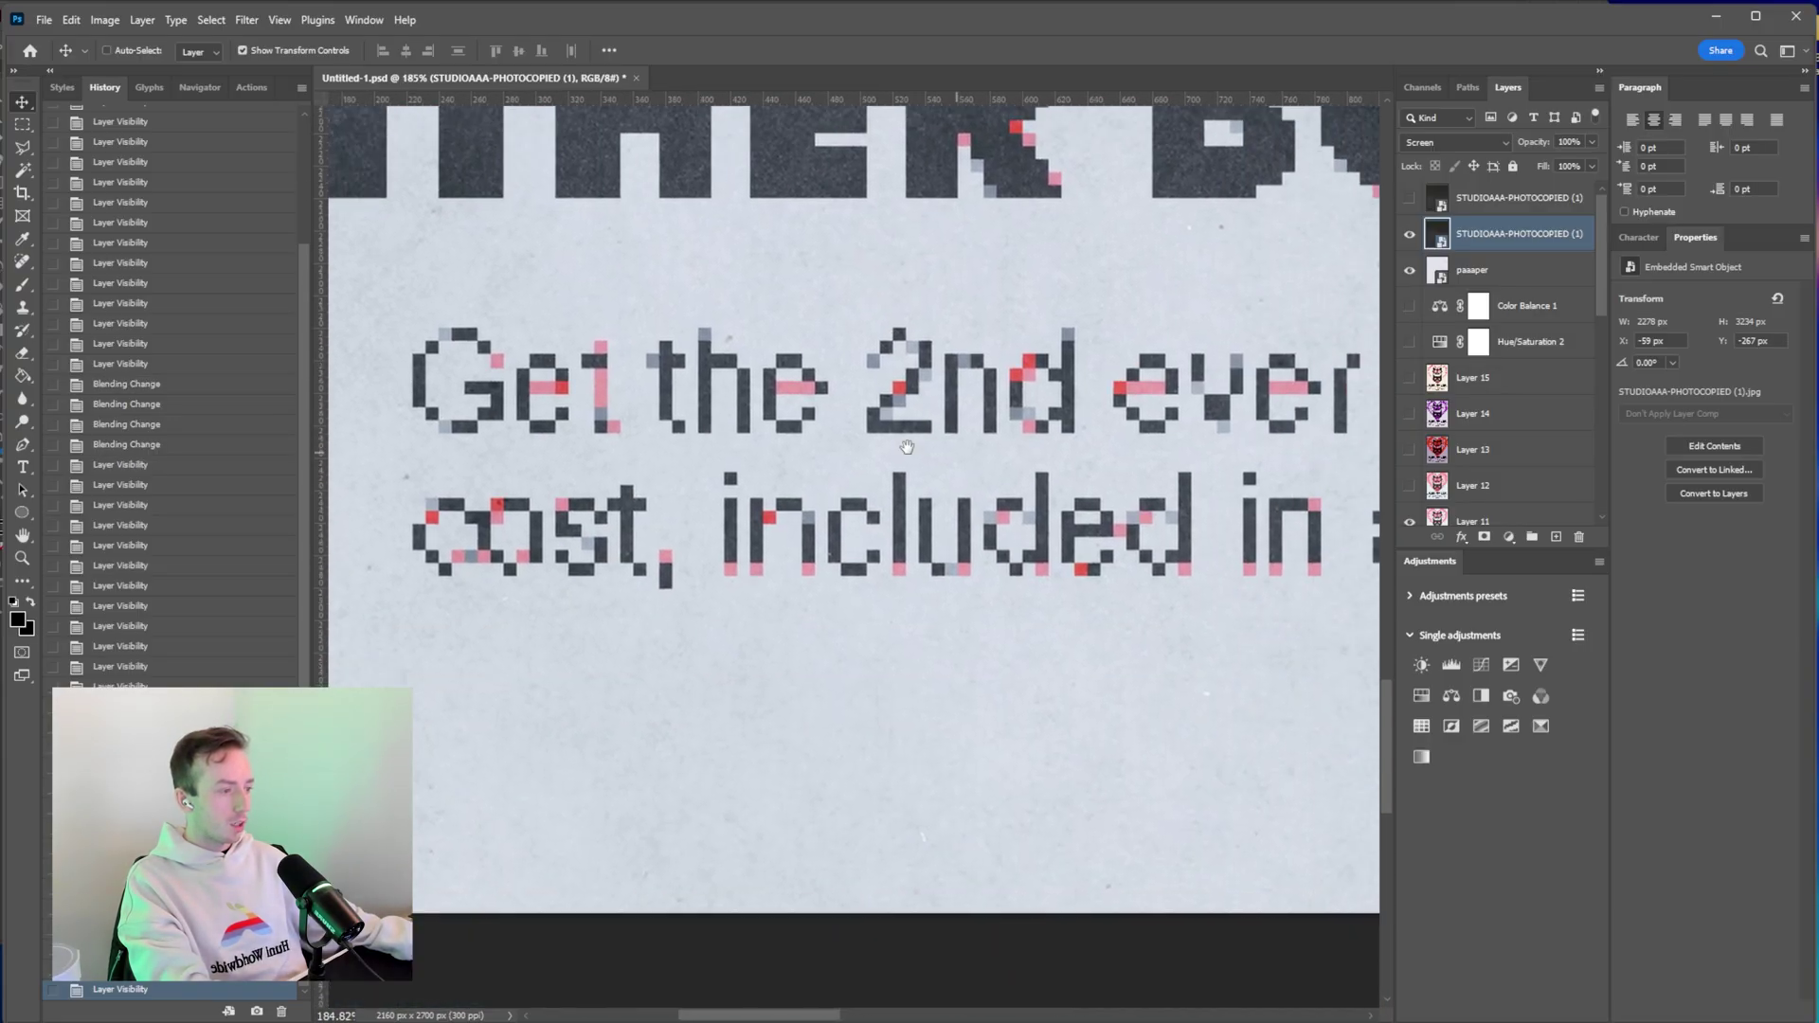
{"action": "left_click_drag", "start_coordinate": [906, 446], "coordinate": [397, 558]}
{"action": "left_click_drag", "start_coordinate": [1279, 464], "coordinate": [829, 769]}
{"action": "scroll", "coordinate": [855, 582], "scroll_direction": "down", "scroll_amount": 3}
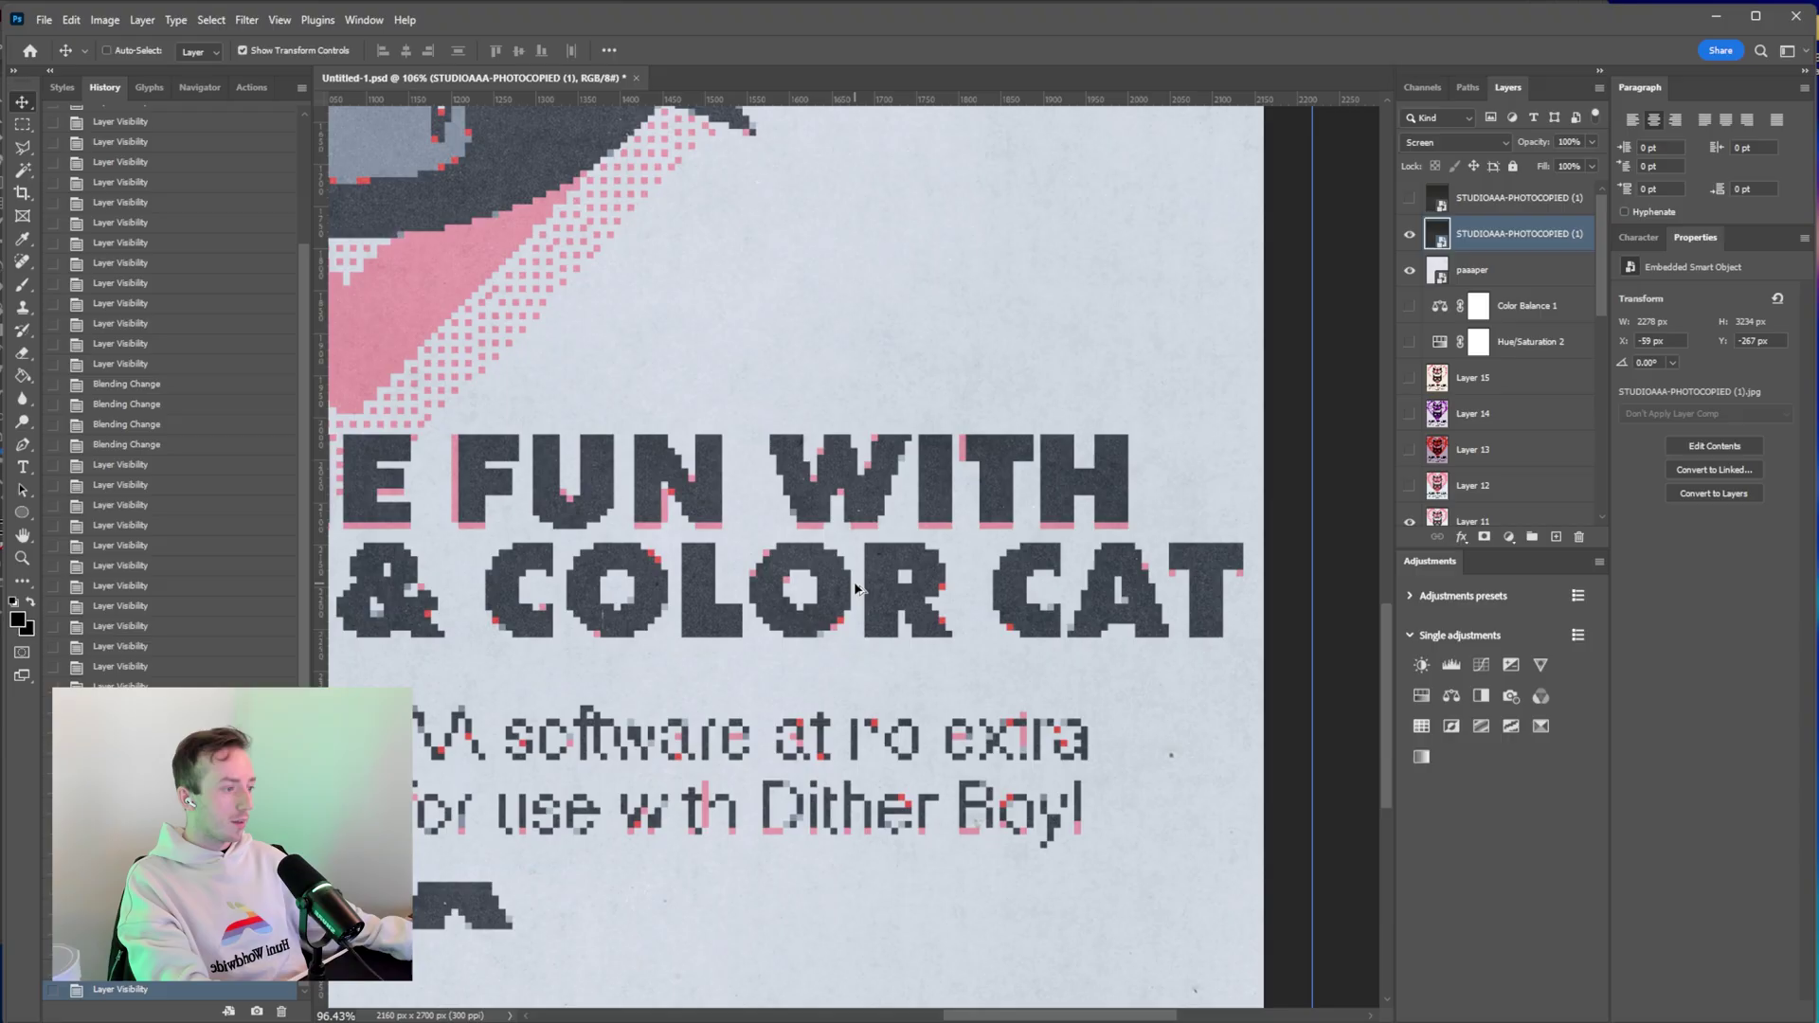
{"action": "scroll", "coordinate": [854, 582], "scroll_direction": "down", "scroll_amount": 5}
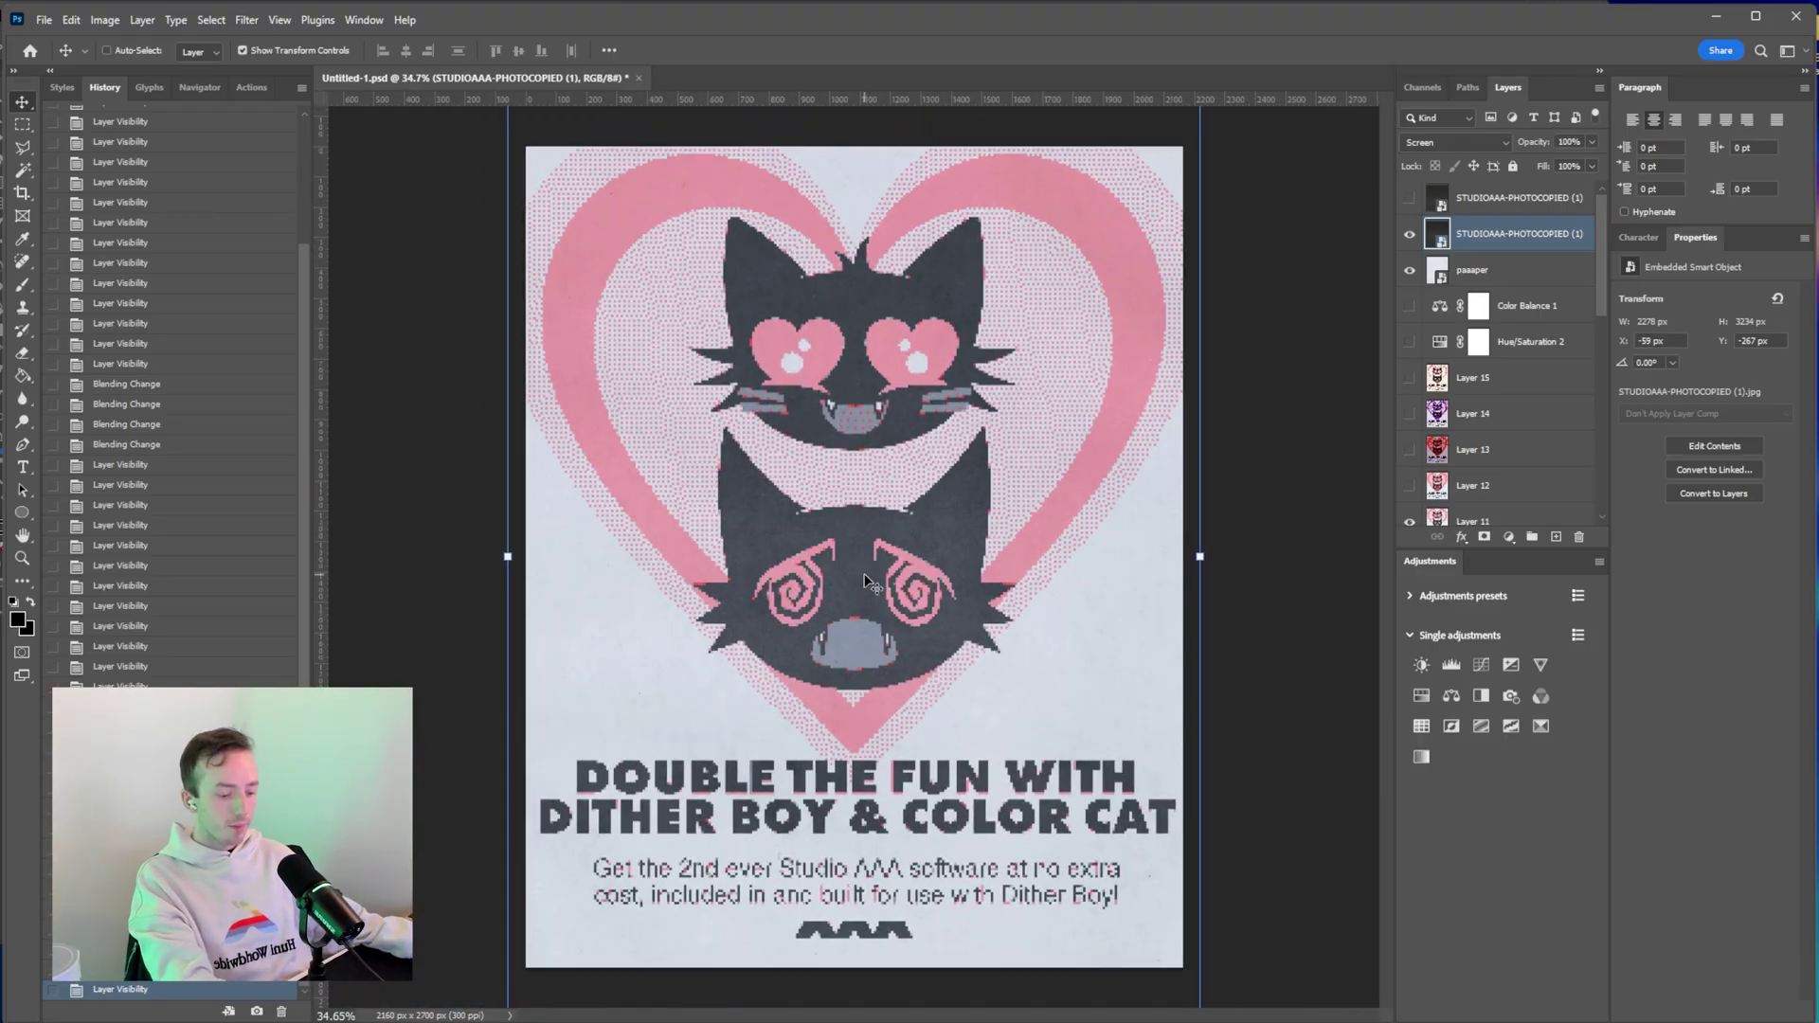
Magnify the two cats, select Hue/Saturation 2 and compare the colours with it on and off, leaving it shown.
{"action": "scroll", "coordinate": [867, 576], "scroll_direction": "up", "scroll_amount": 5}
{"action": "scroll", "coordinate": [871, 576], "scroll_direction": "down", "scroll_amount": 2}
{"action": "scroll", "coordinate": [872, 576], "scroll_direction": "up", "scroll_amount": 2}
{"action": "left_click_drag", "start_coordinate": [887, 459], "coordinate": [917, 542]}
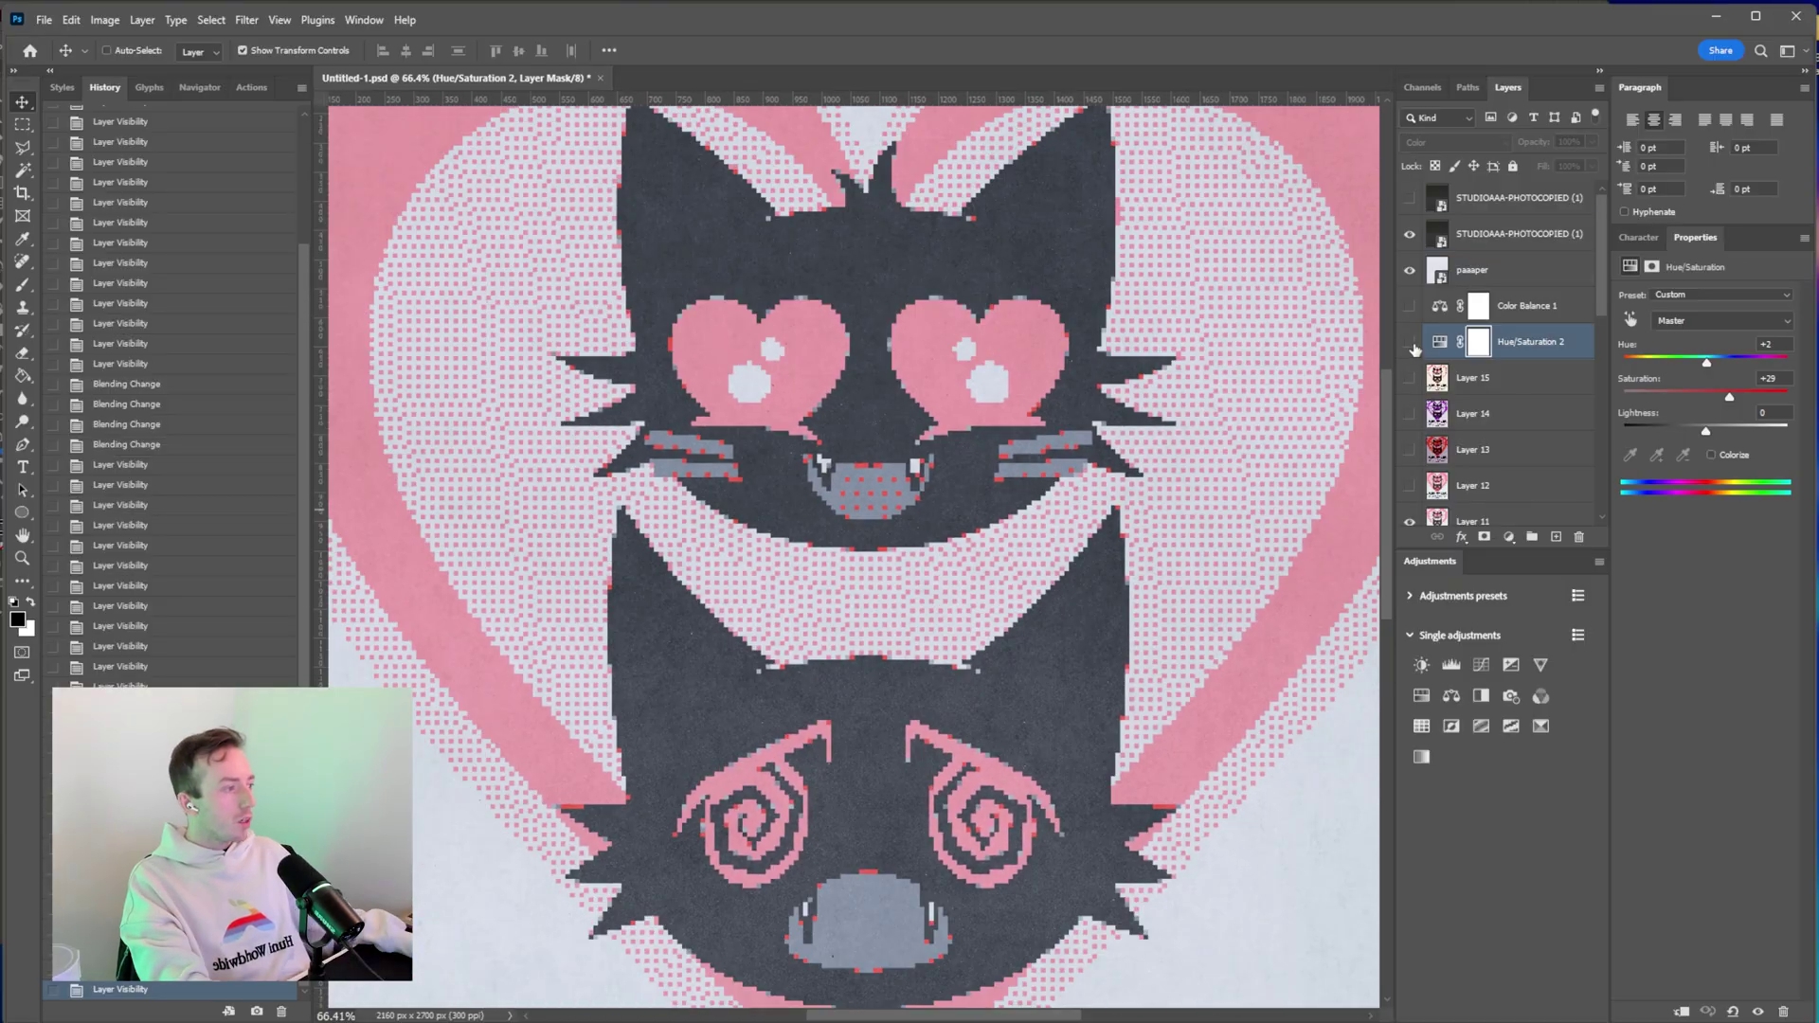
{"action": "left_click", "coordinate": [1408, 343]}
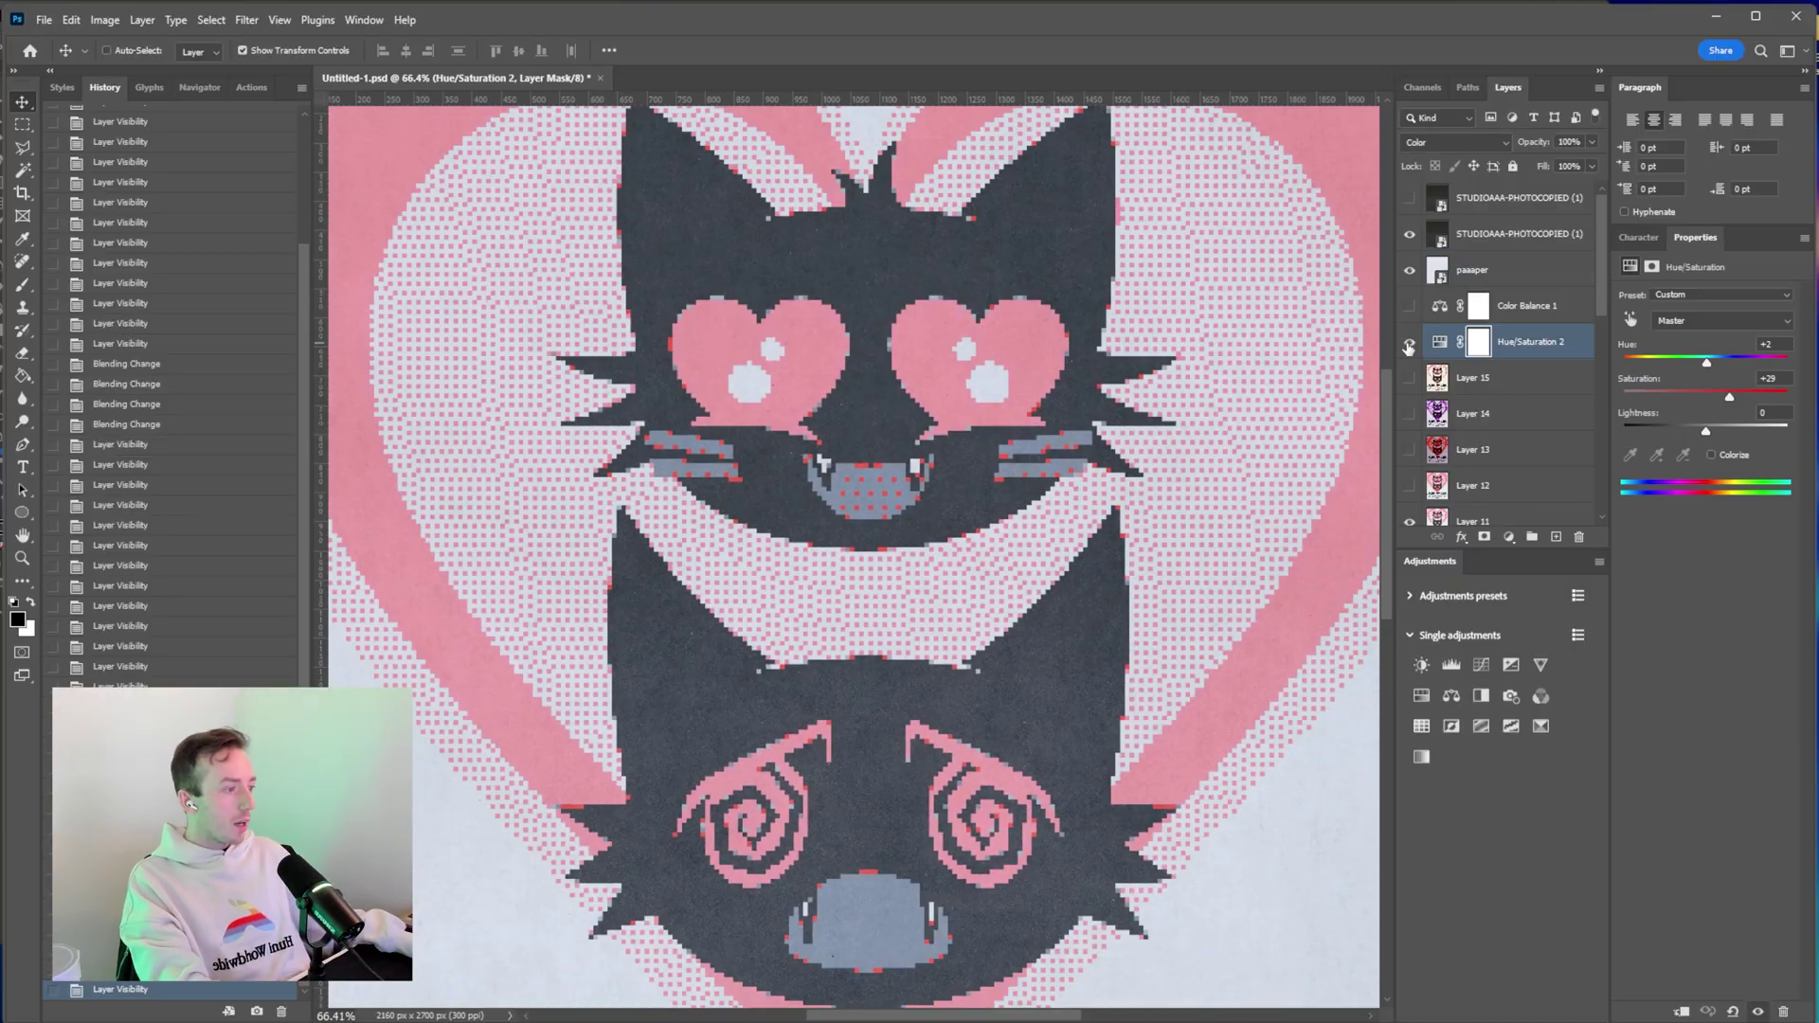
{"action": "left_click", "coordinate": [1408, 345]}
{"action": "left_click", "coordinate": [1408, 345]}
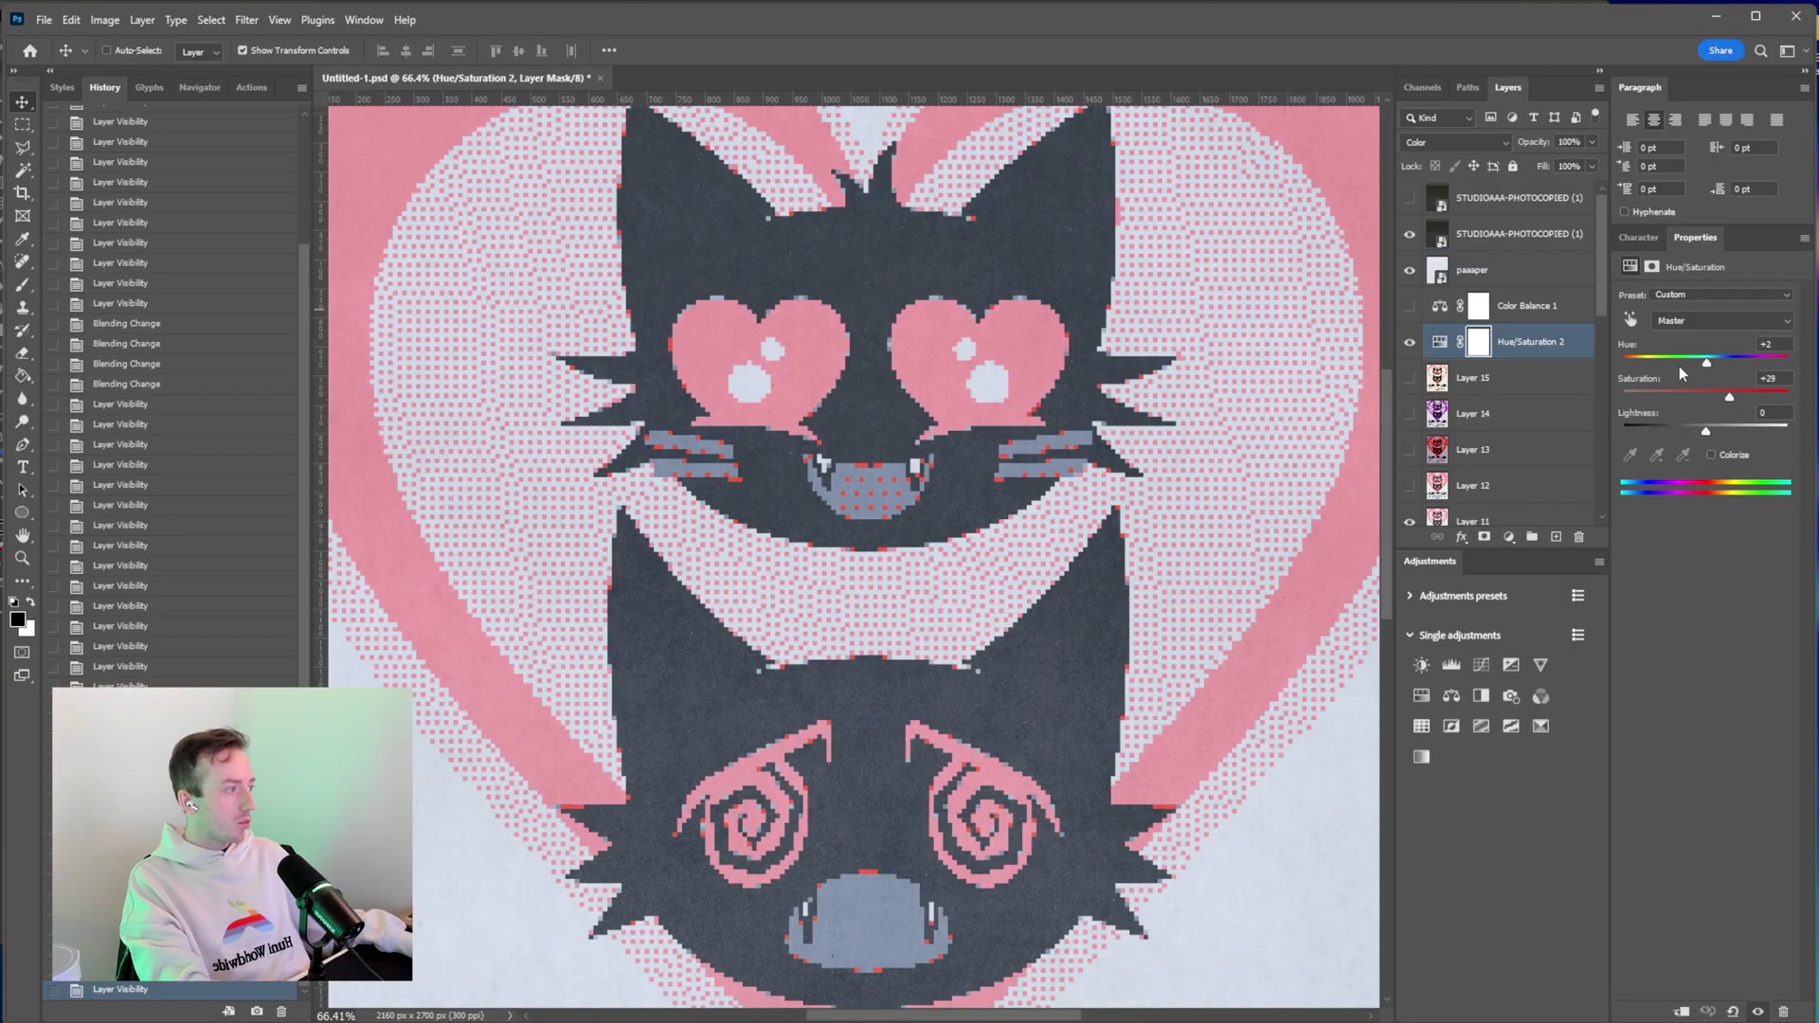
Try a hue of -30 on Hue/Saturation 2, set the hue to -12, and hide the adjustment layer.
{"action": "mouse_move", "coordinate": [1678, 366]}
{"action": "left_mouse_down"}
{"action": "mouse_move", "coordinate": [1748, 360]}
{"action": "mouse_move", "coordinate": [1631, 366]}
{"action": "mouse_move", "coordinate": [1691, 366]}
{"action": "left_mouse_up"}
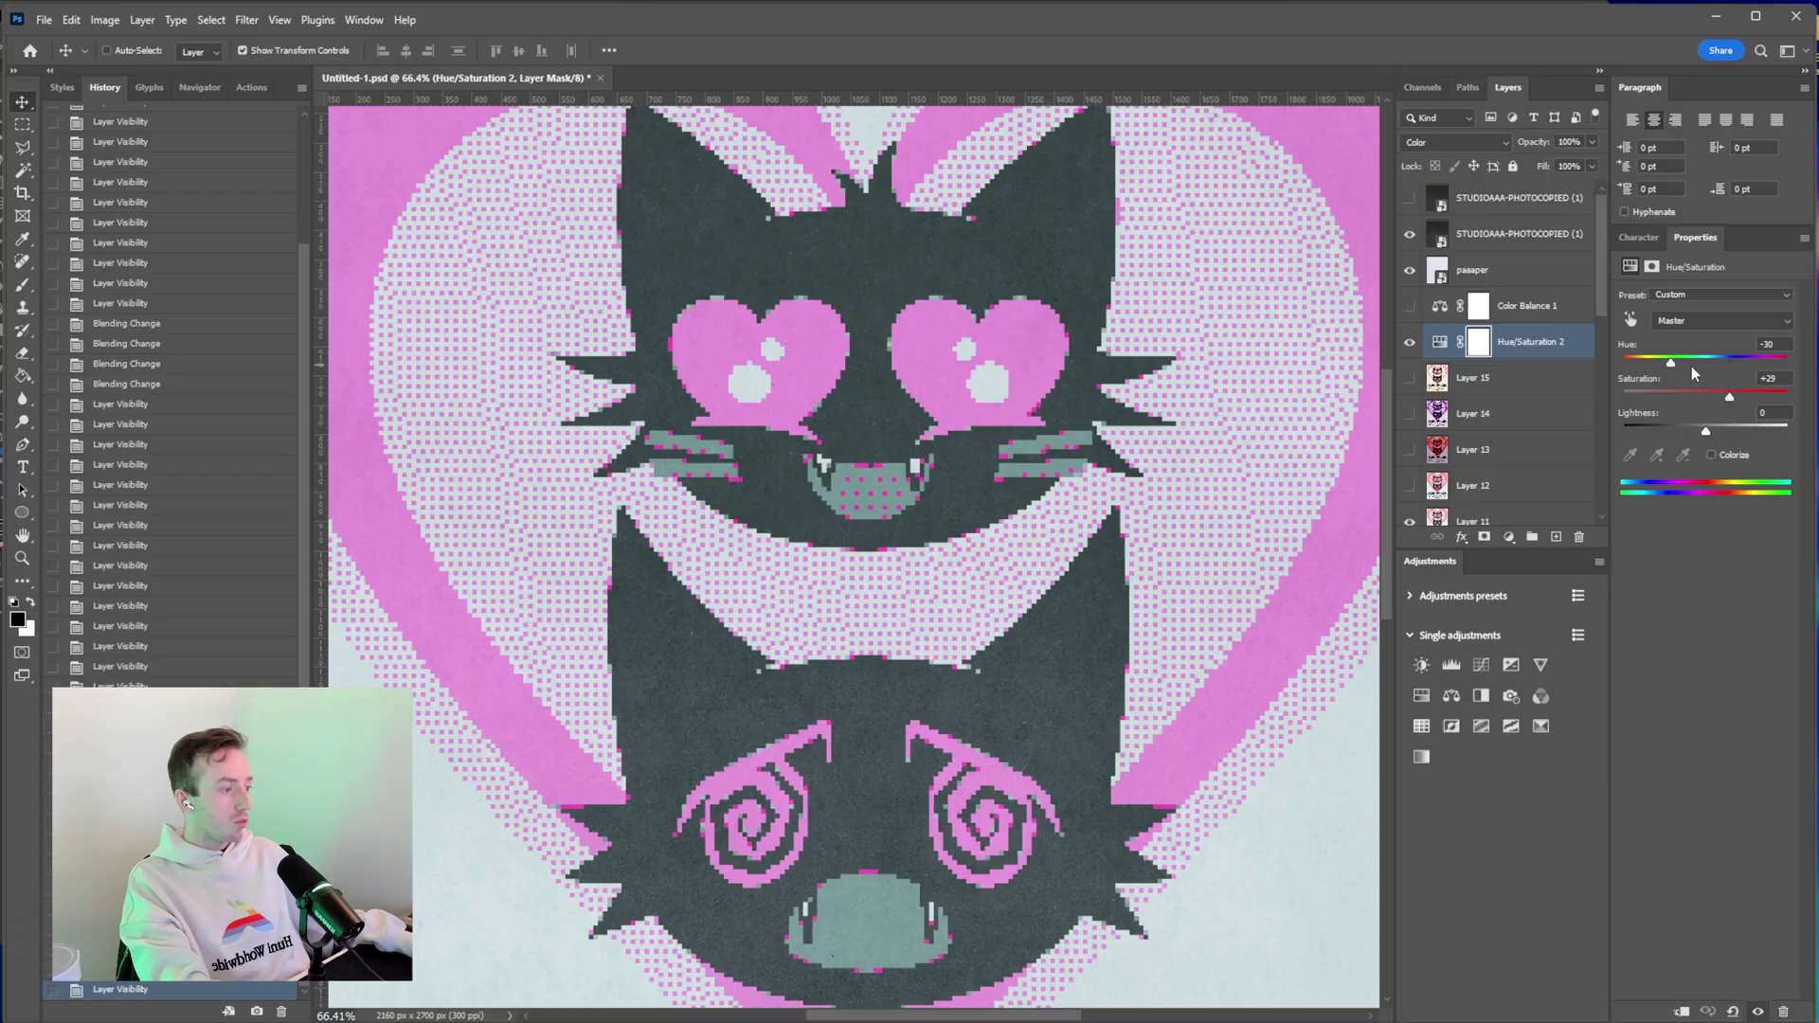
{"action": "left_click", "coordinate": [1692, 366]}
{"action": "left_click", "coordinate": [1408, 342]}
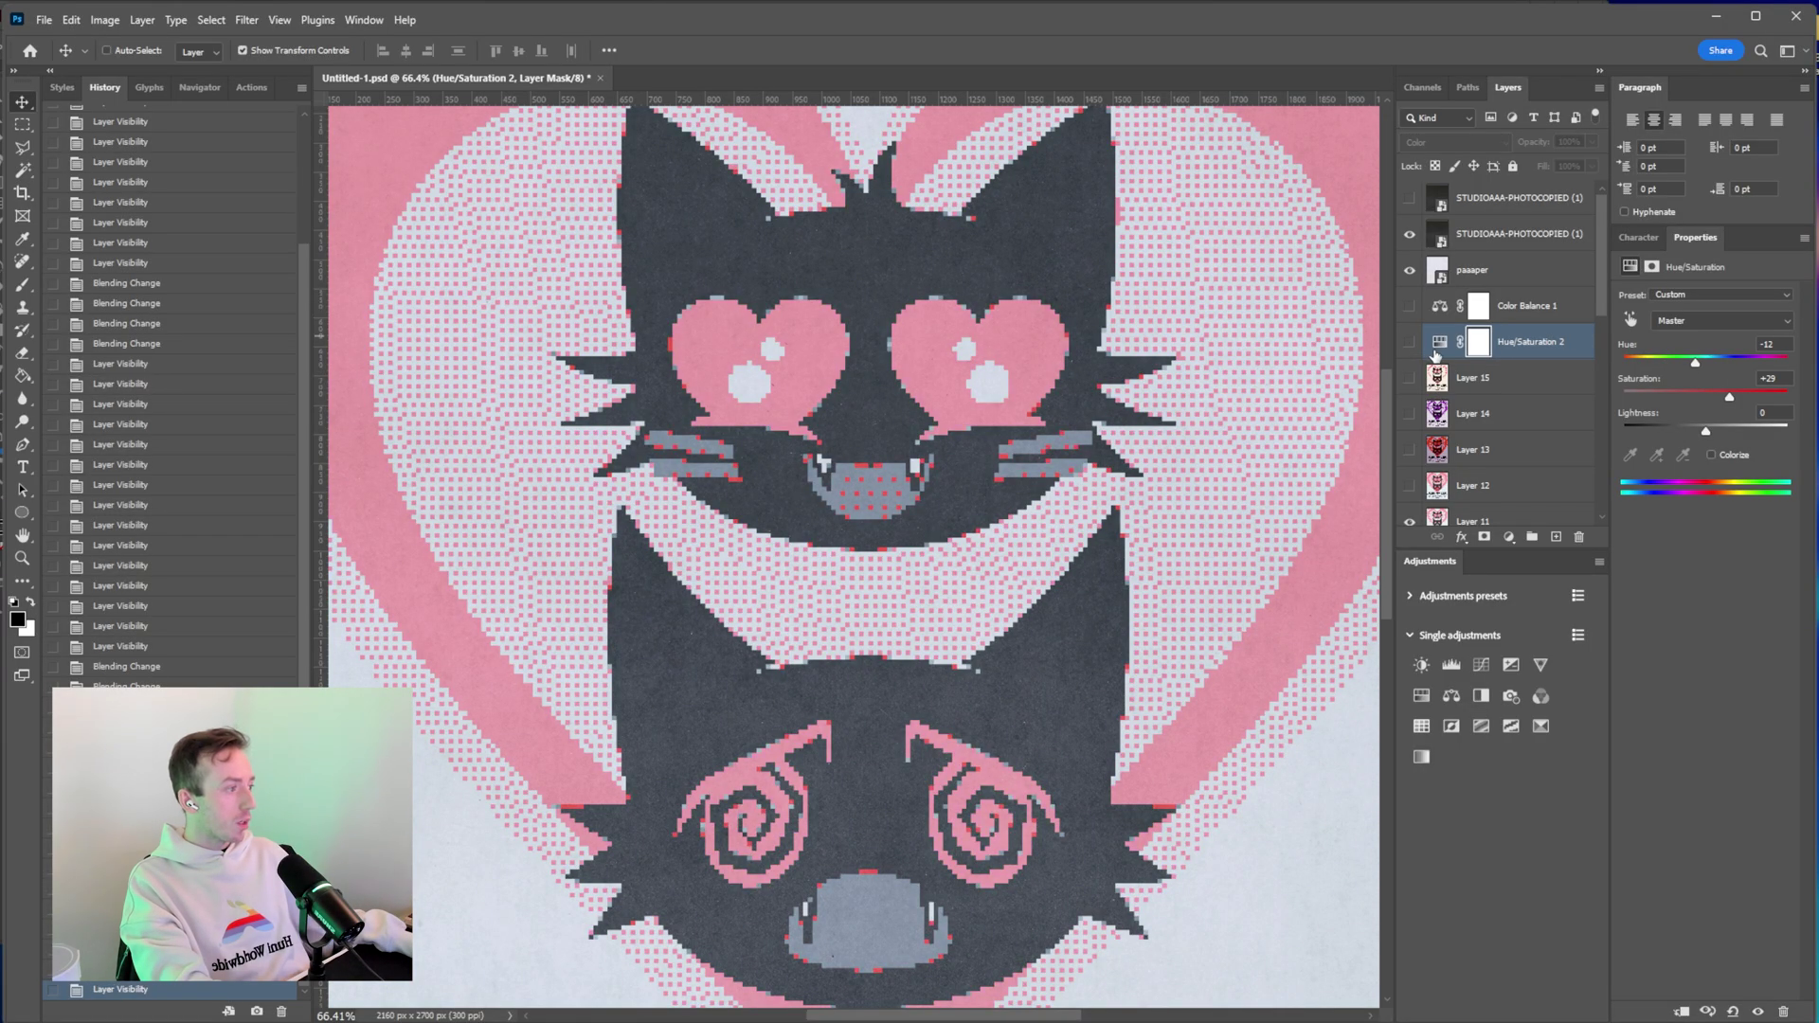
{"action": "key", "text": "ctrl+0"}
Show Layer 12 and preview Layers 13 and 14 in turn beneath the textures, hiding both of those again.
{"action": "left_click", "coordinate": [1452, 239]}
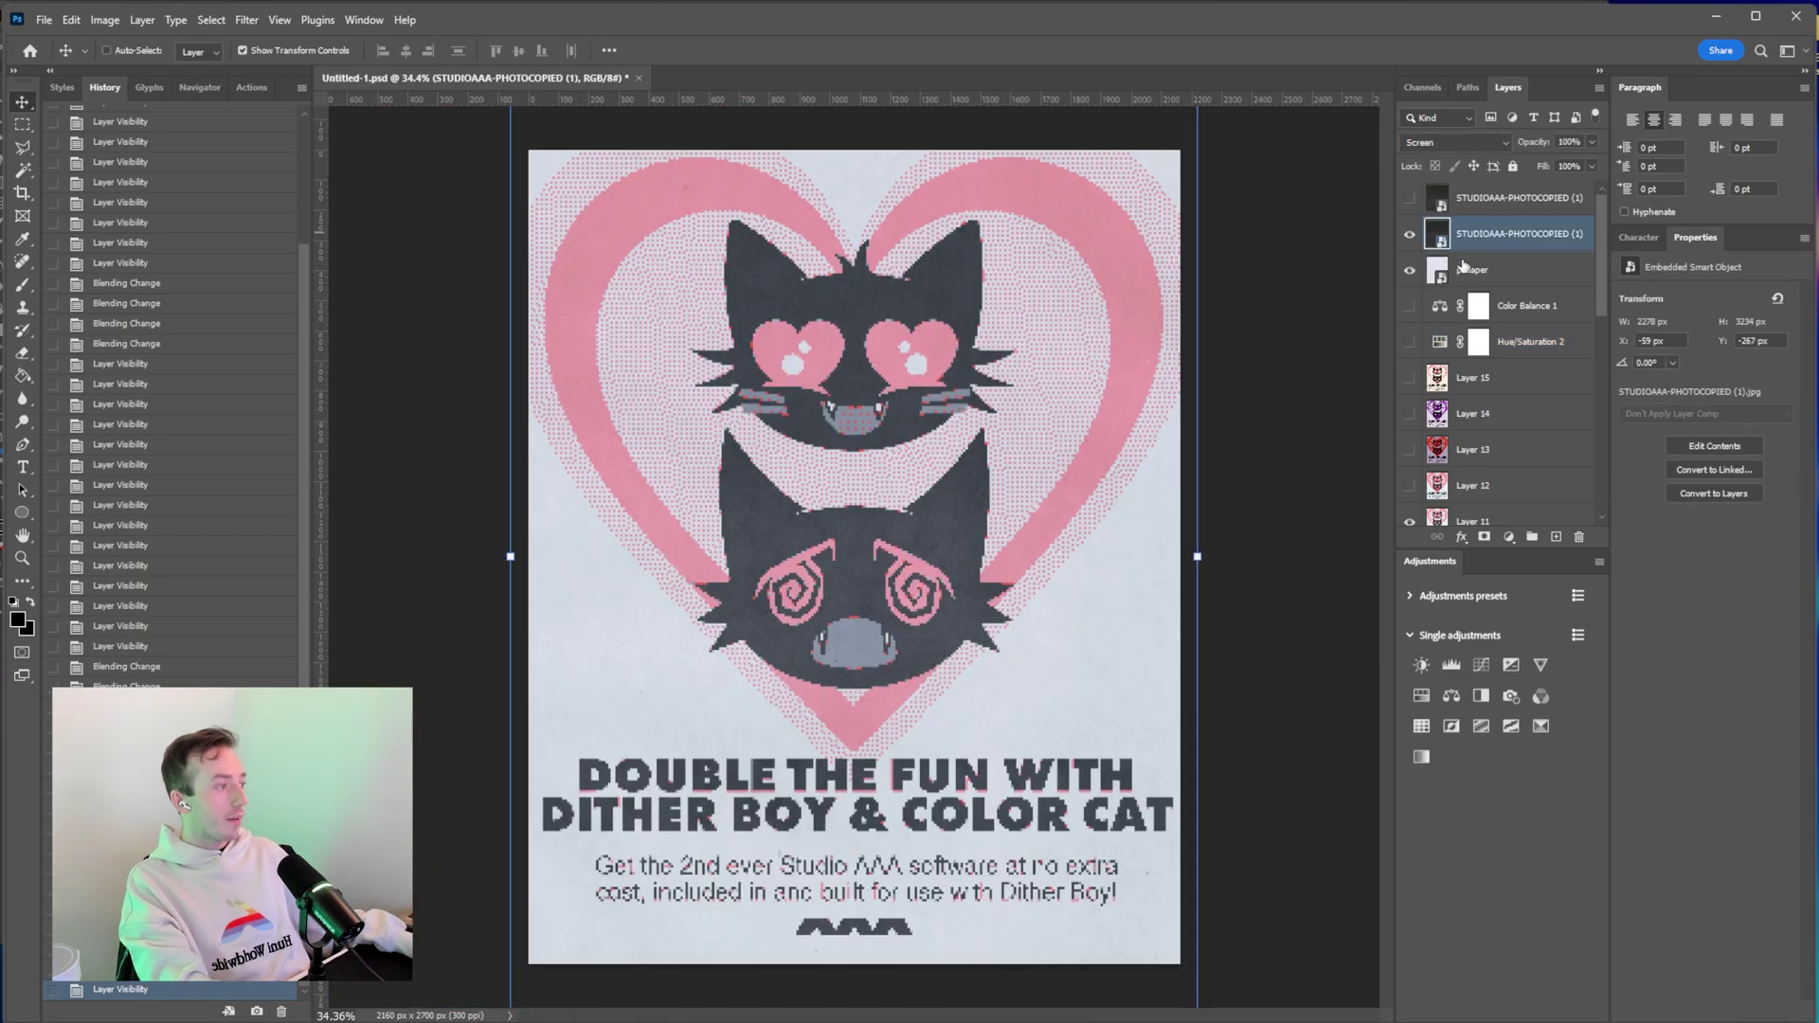
{"action": "scroll", "coordinate": [1440, 360], "scroll_direction": "down", "scroll_amount": 2}
{"action": "left_click", "coordinate": [1409, 378]}
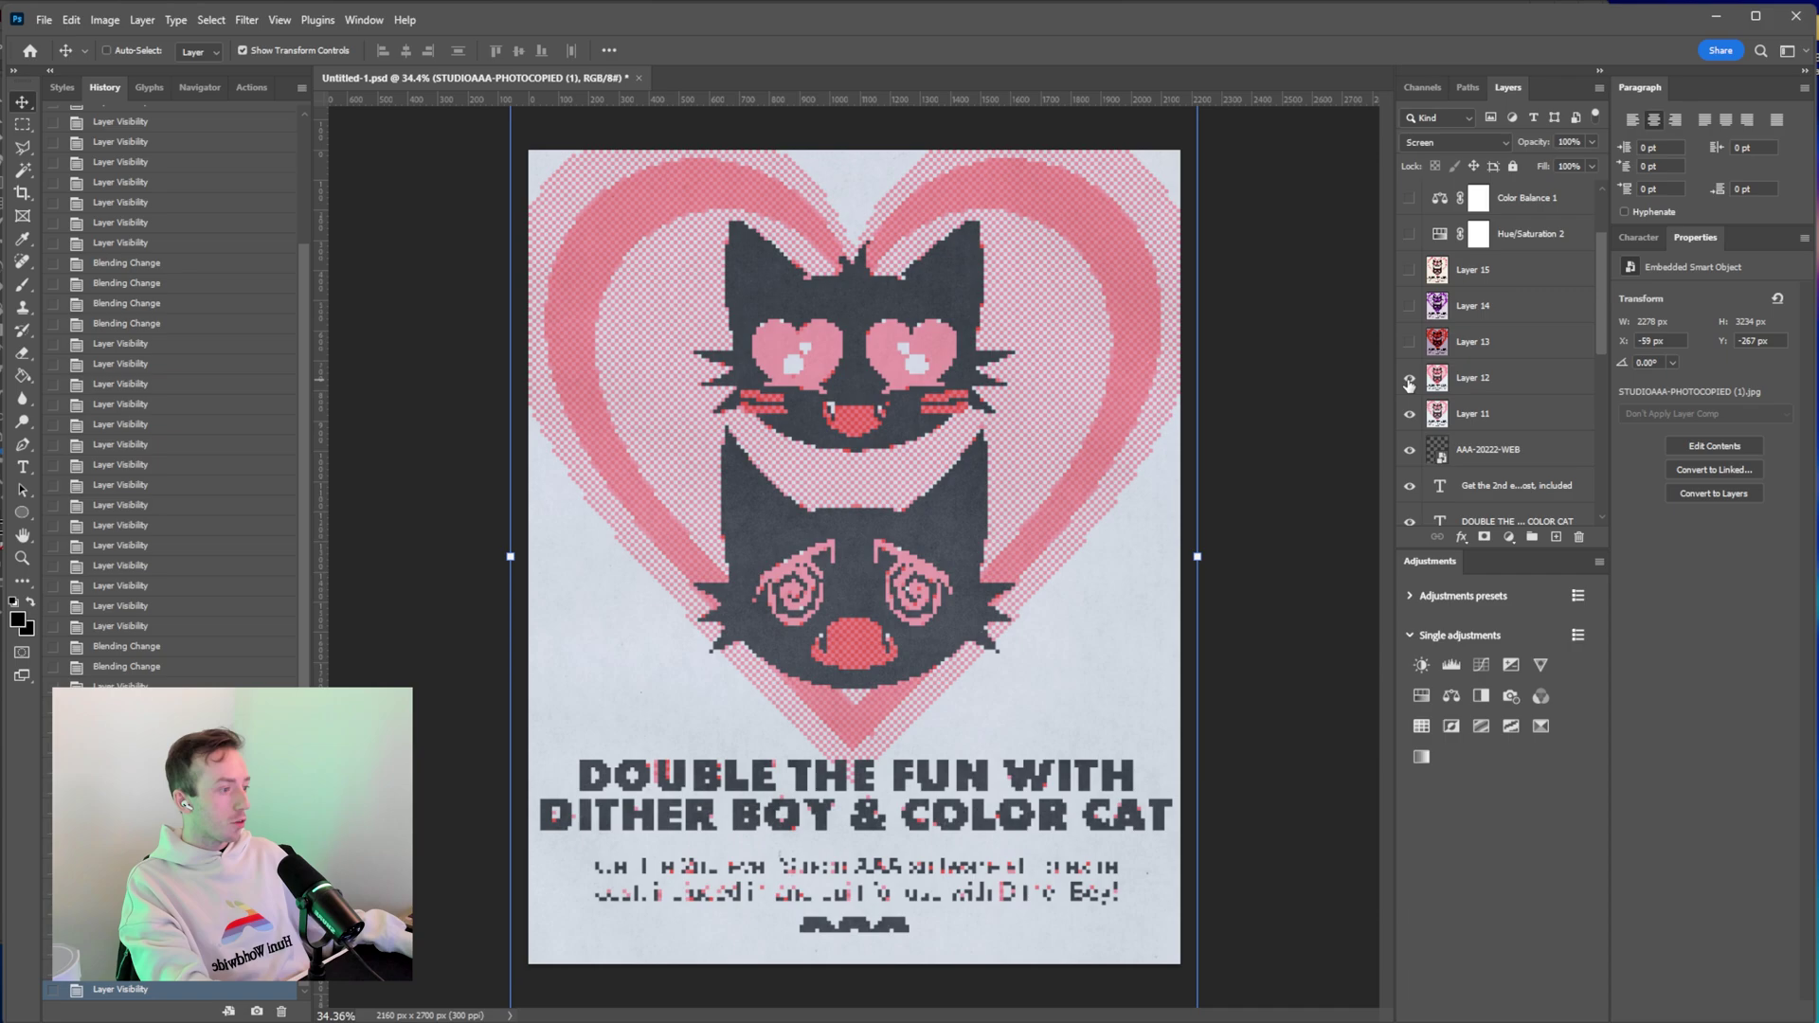
{"action": "left_click", "coordinate": [1409, 342]}
{"action": "left_click", "coordinate": [1409, 342]}
{"action": "left_click", "coordinate": [1409, 306]}
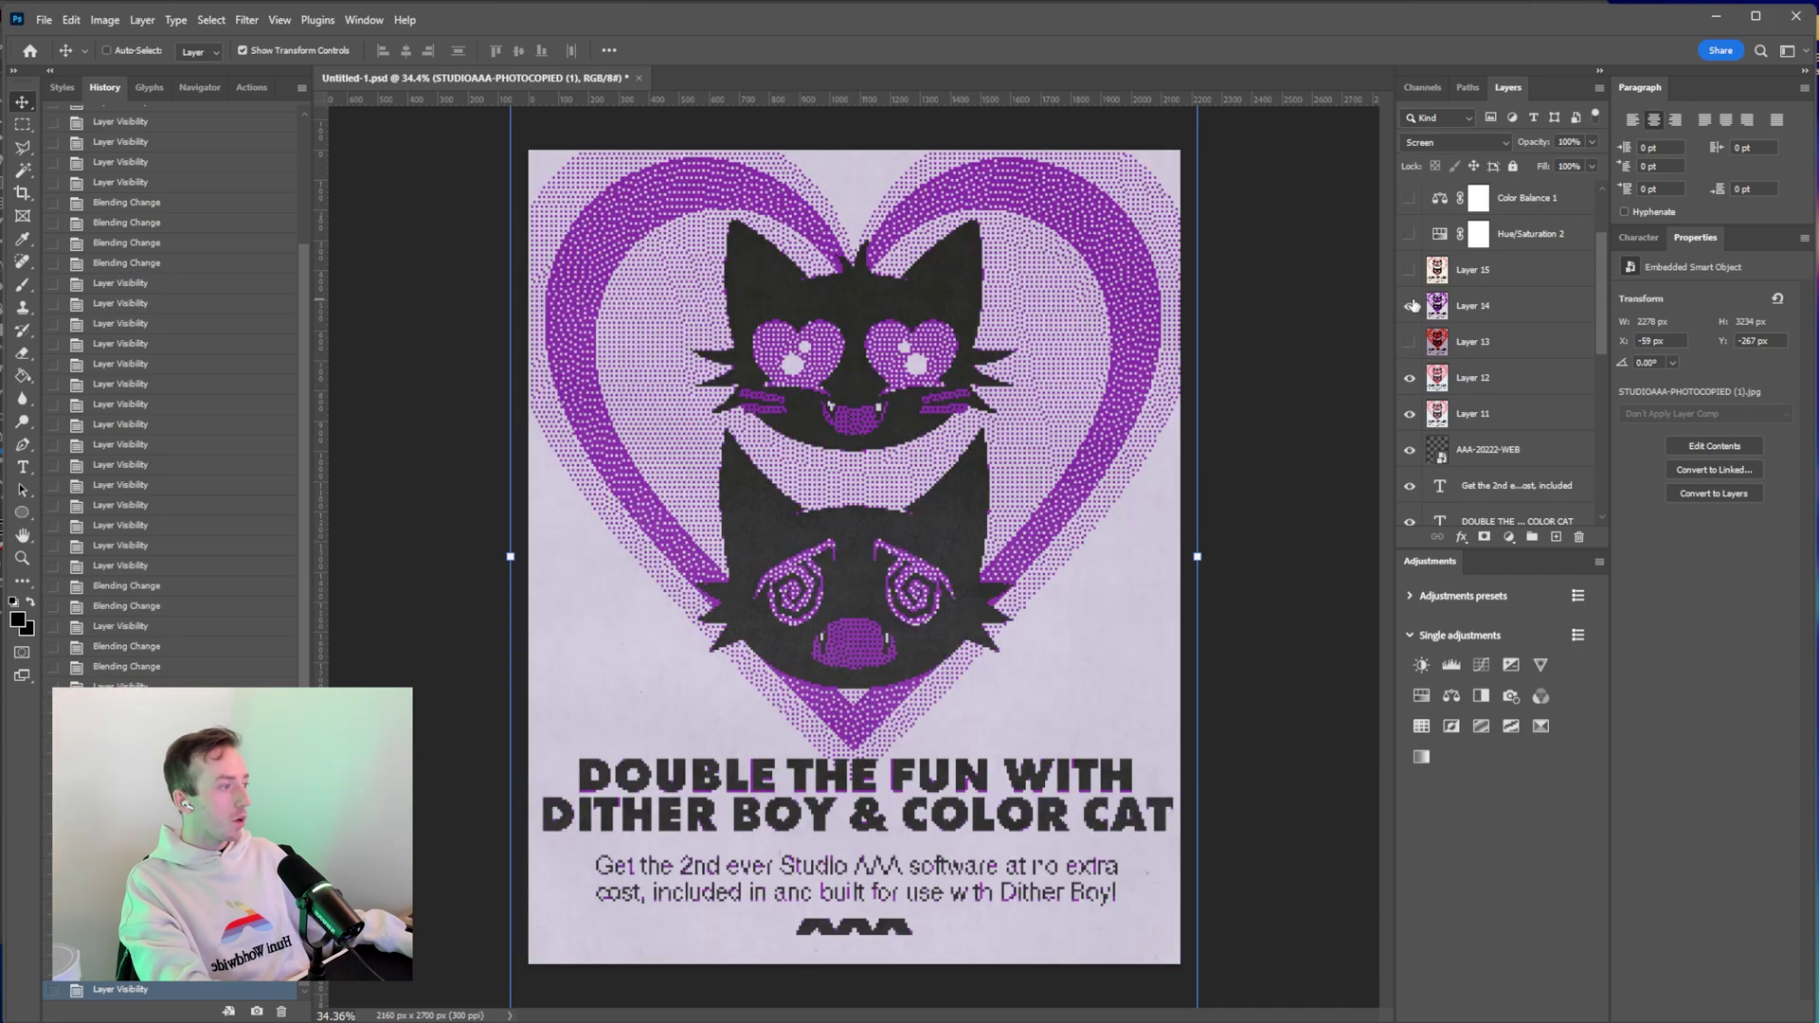
{"action": "left_click", "coordinate": [1410, 306]}
Switch to Dither Boy and dither the poster in the Sierra style with the Spectra palette and a depth of 7.
{"action": "key", "text": "alt+Tab"}
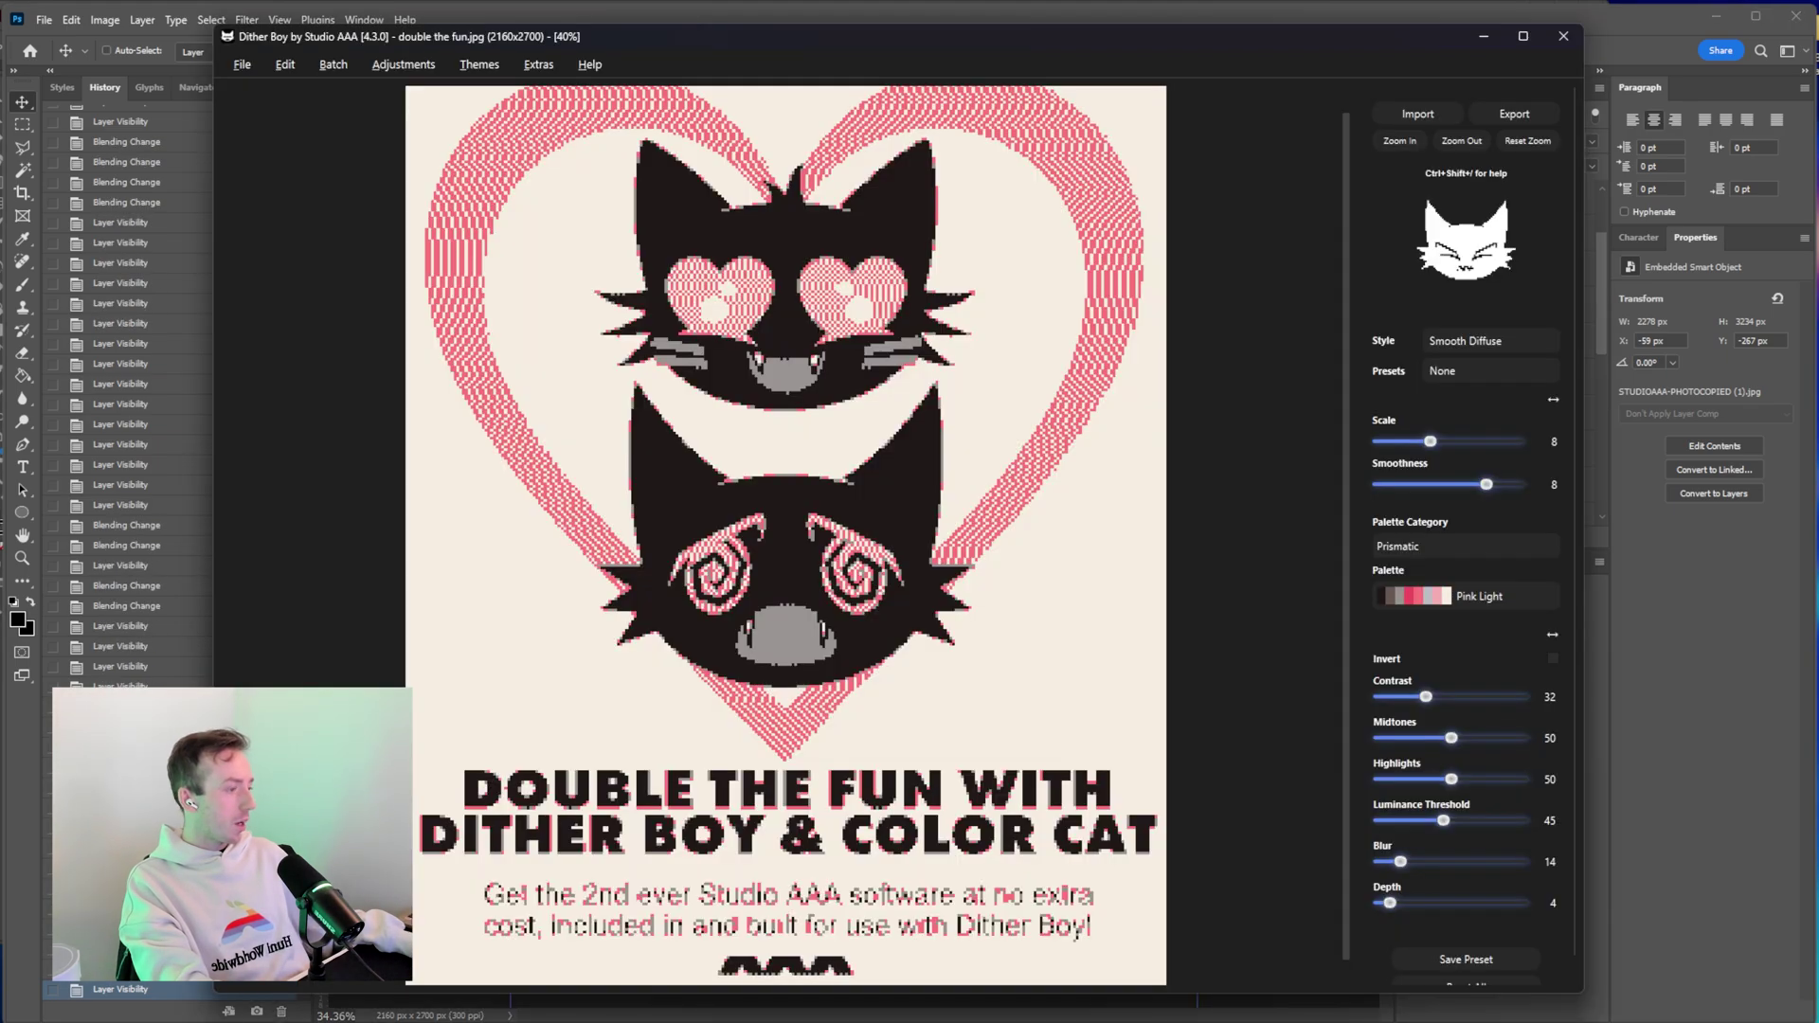
{"action": "left_click", "coordinate": [1487, 341]}
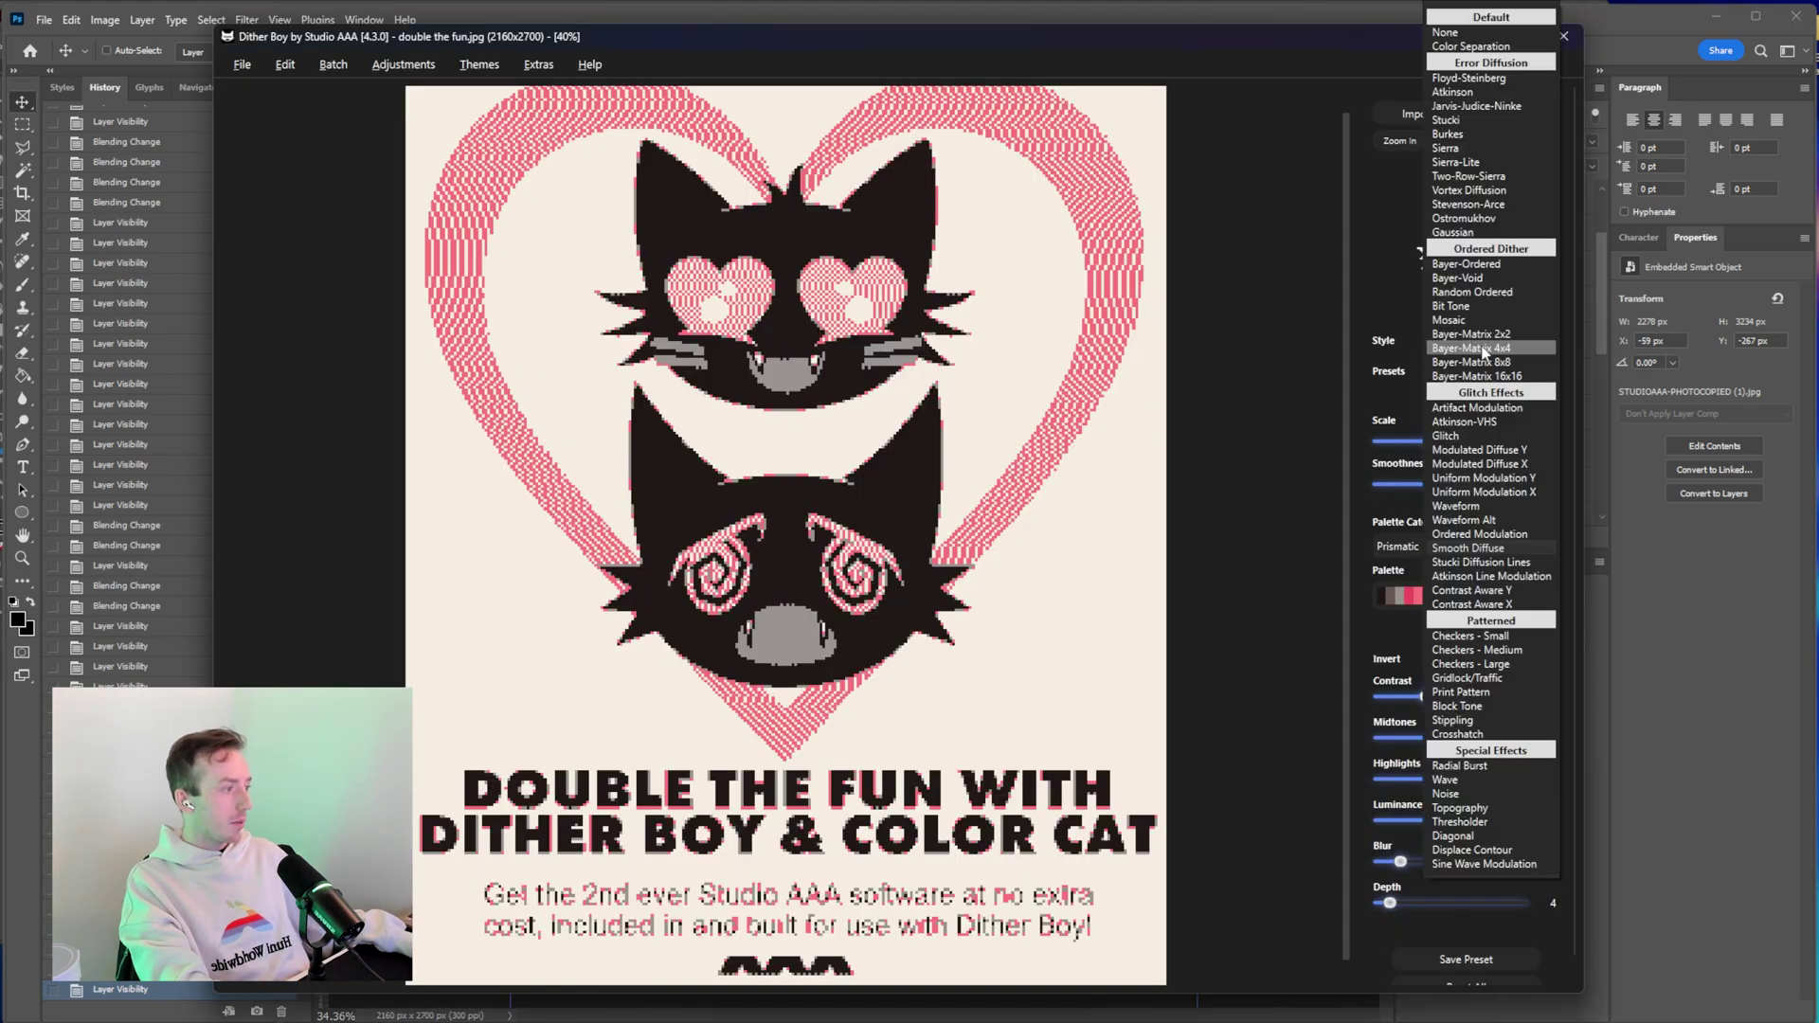
{"action": "left_click", "coordinate": [1484, 149]}
{"action": "left_click", "coordinate": [1394, 860]}
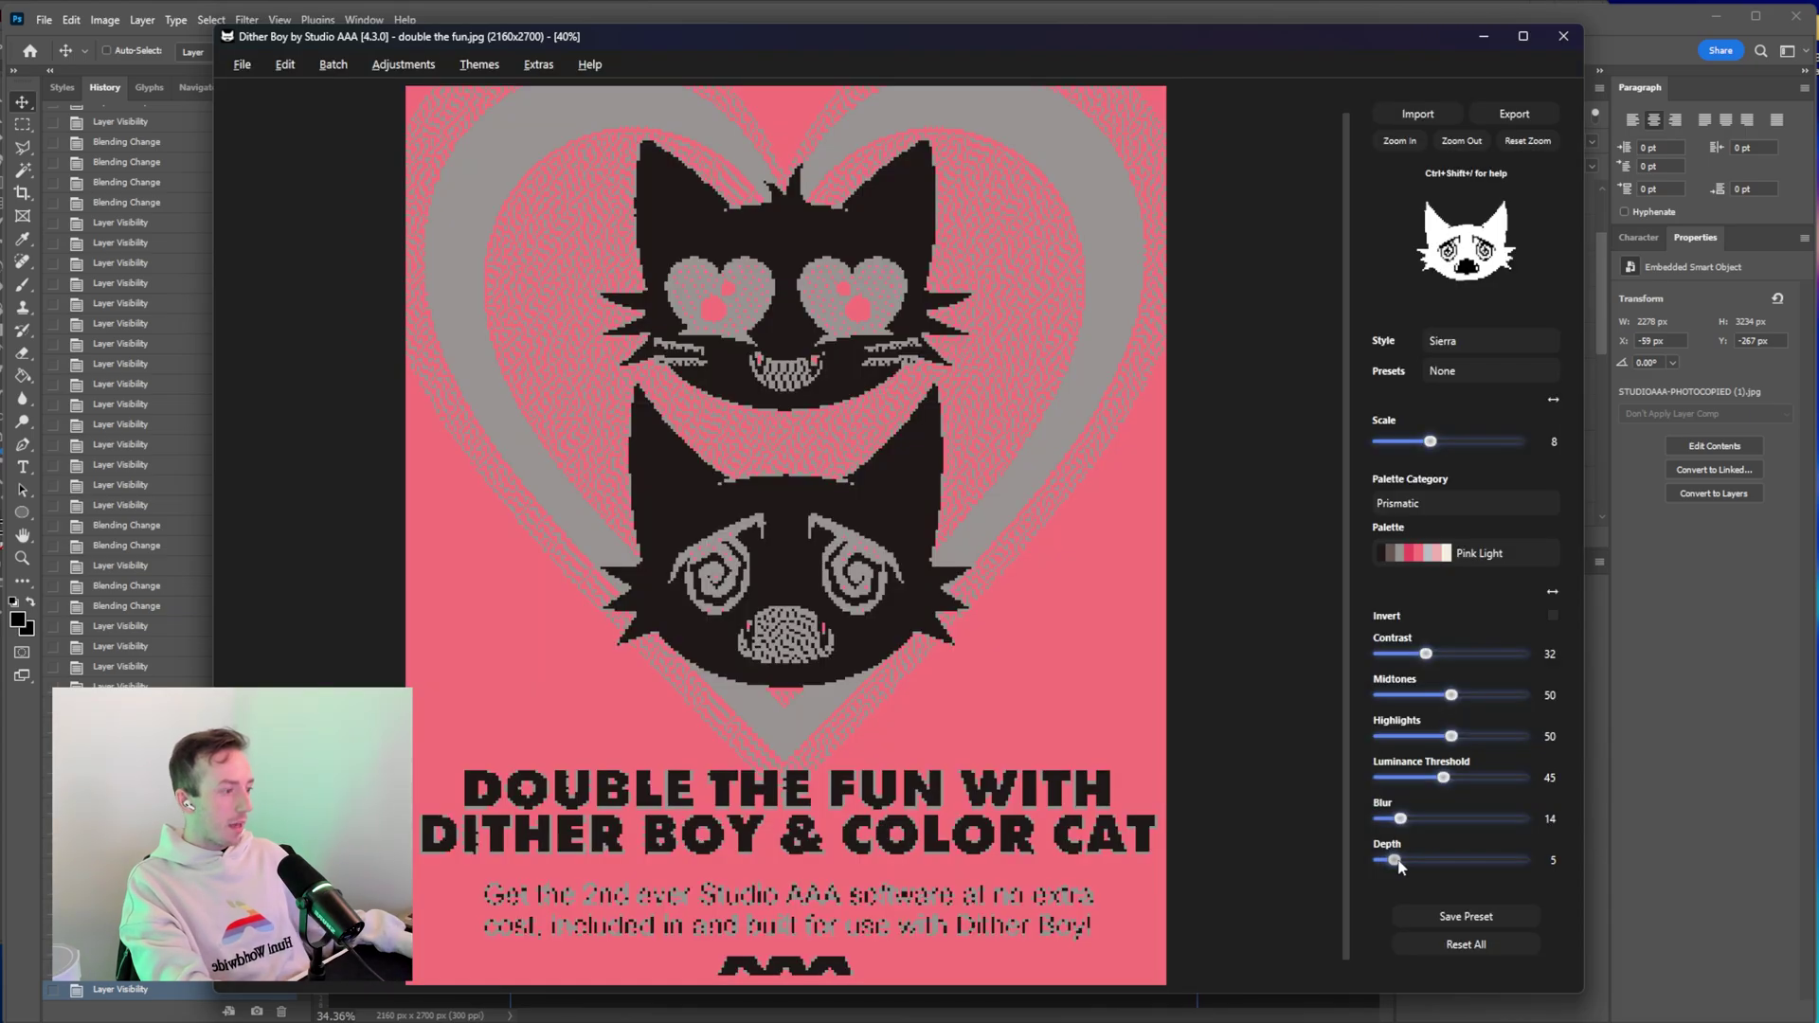
{"action": "left_click_drag", "start_coordinate": [1400, 861], "coordinate": [1405, 861]}
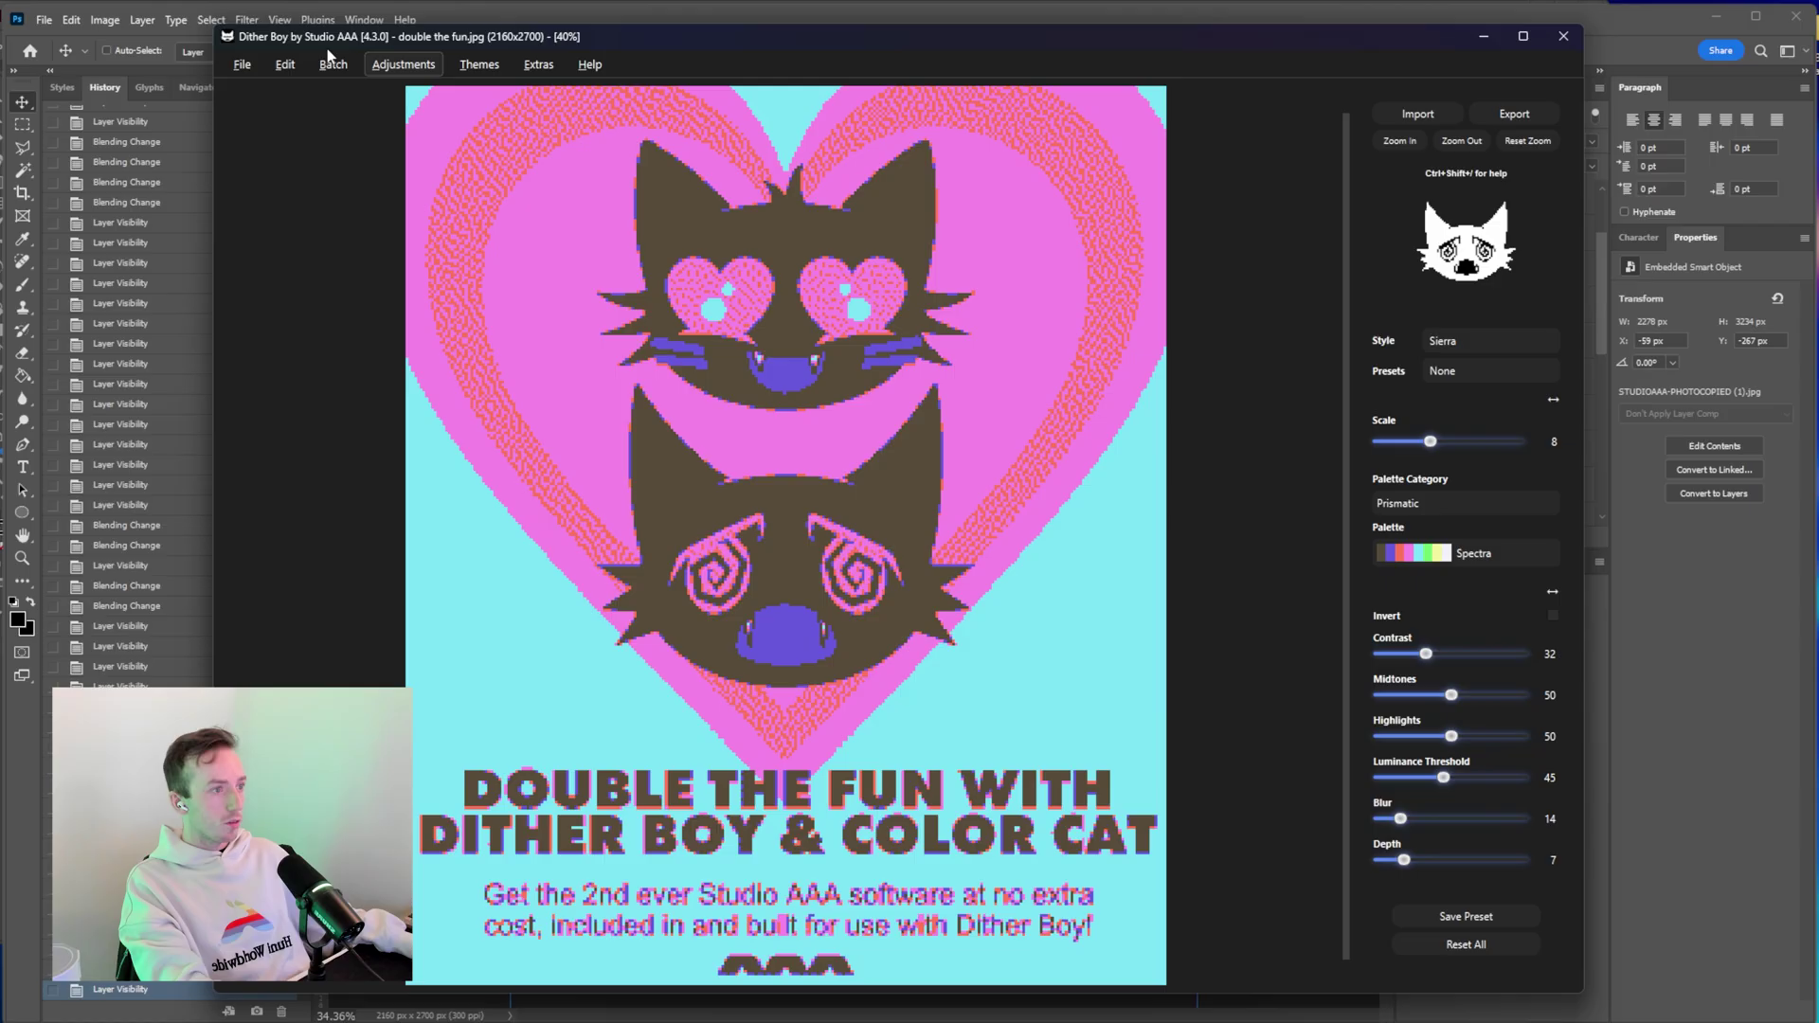
Copy the Sierra-dithered poster to the clipboard and paste it above Layer 12 in the Photoshop document.
{"action": "left_click", "coordinate": [281, 71]}
{"action": "mouse_move", "coordinate": [234, 71]}
{"action": "mouse_move", "coordinate": [259, 126]}
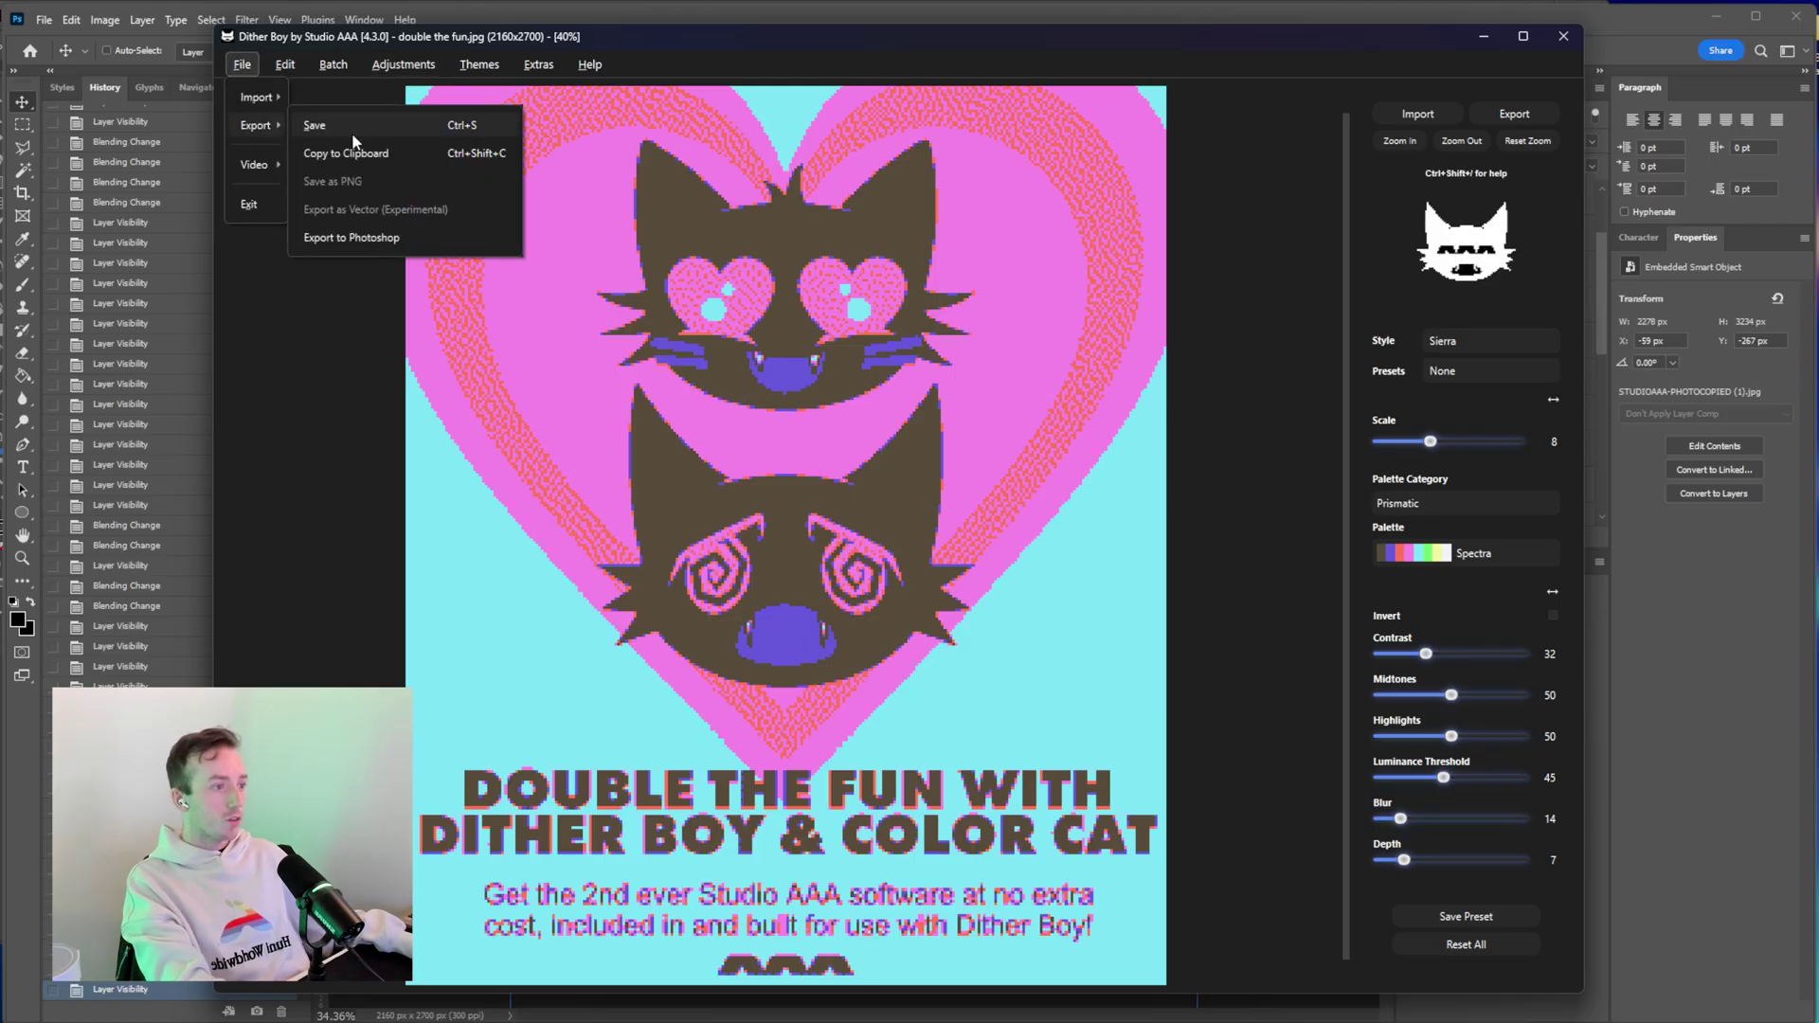
{"action": "left_click", "coordinate": [476, 136]}
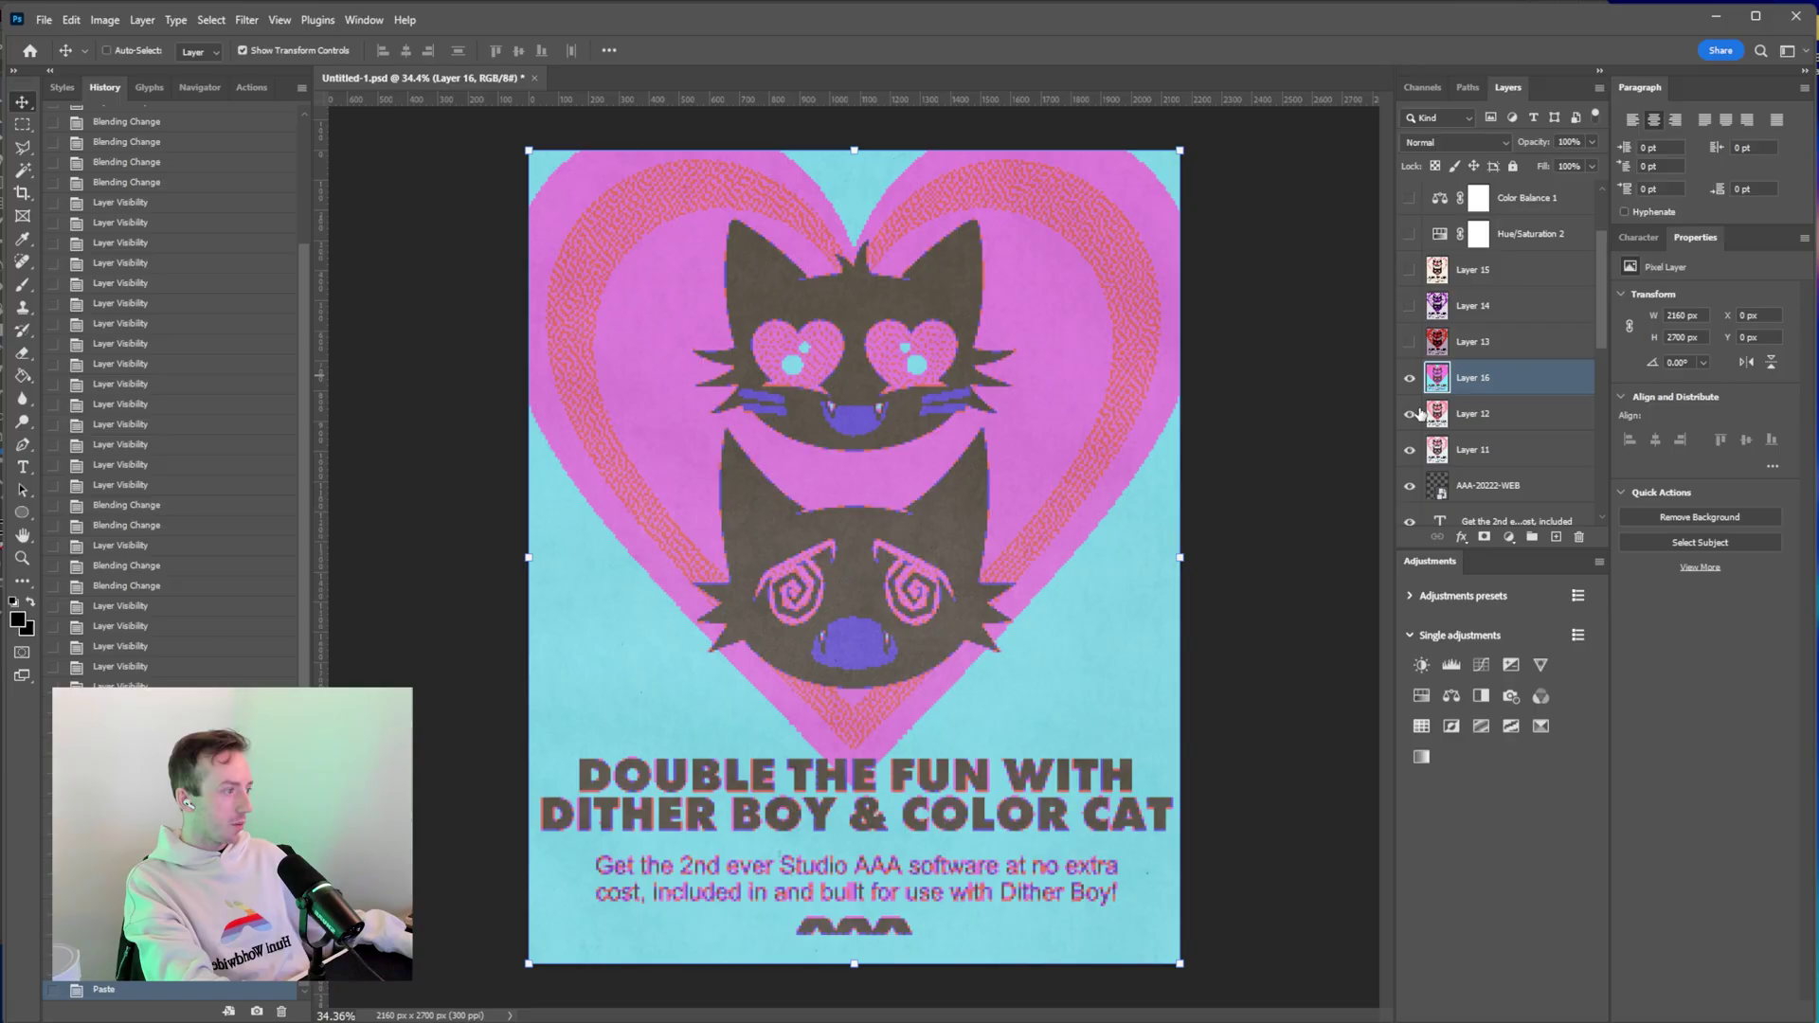
Hide Layer 12 and the pasted Spectra version to bring back the pink Layer 11 poster.
{"action": "left_click", "coordinate": [1409, 414]}
{"action": "left_click", "coordinate": [1440, 414]}
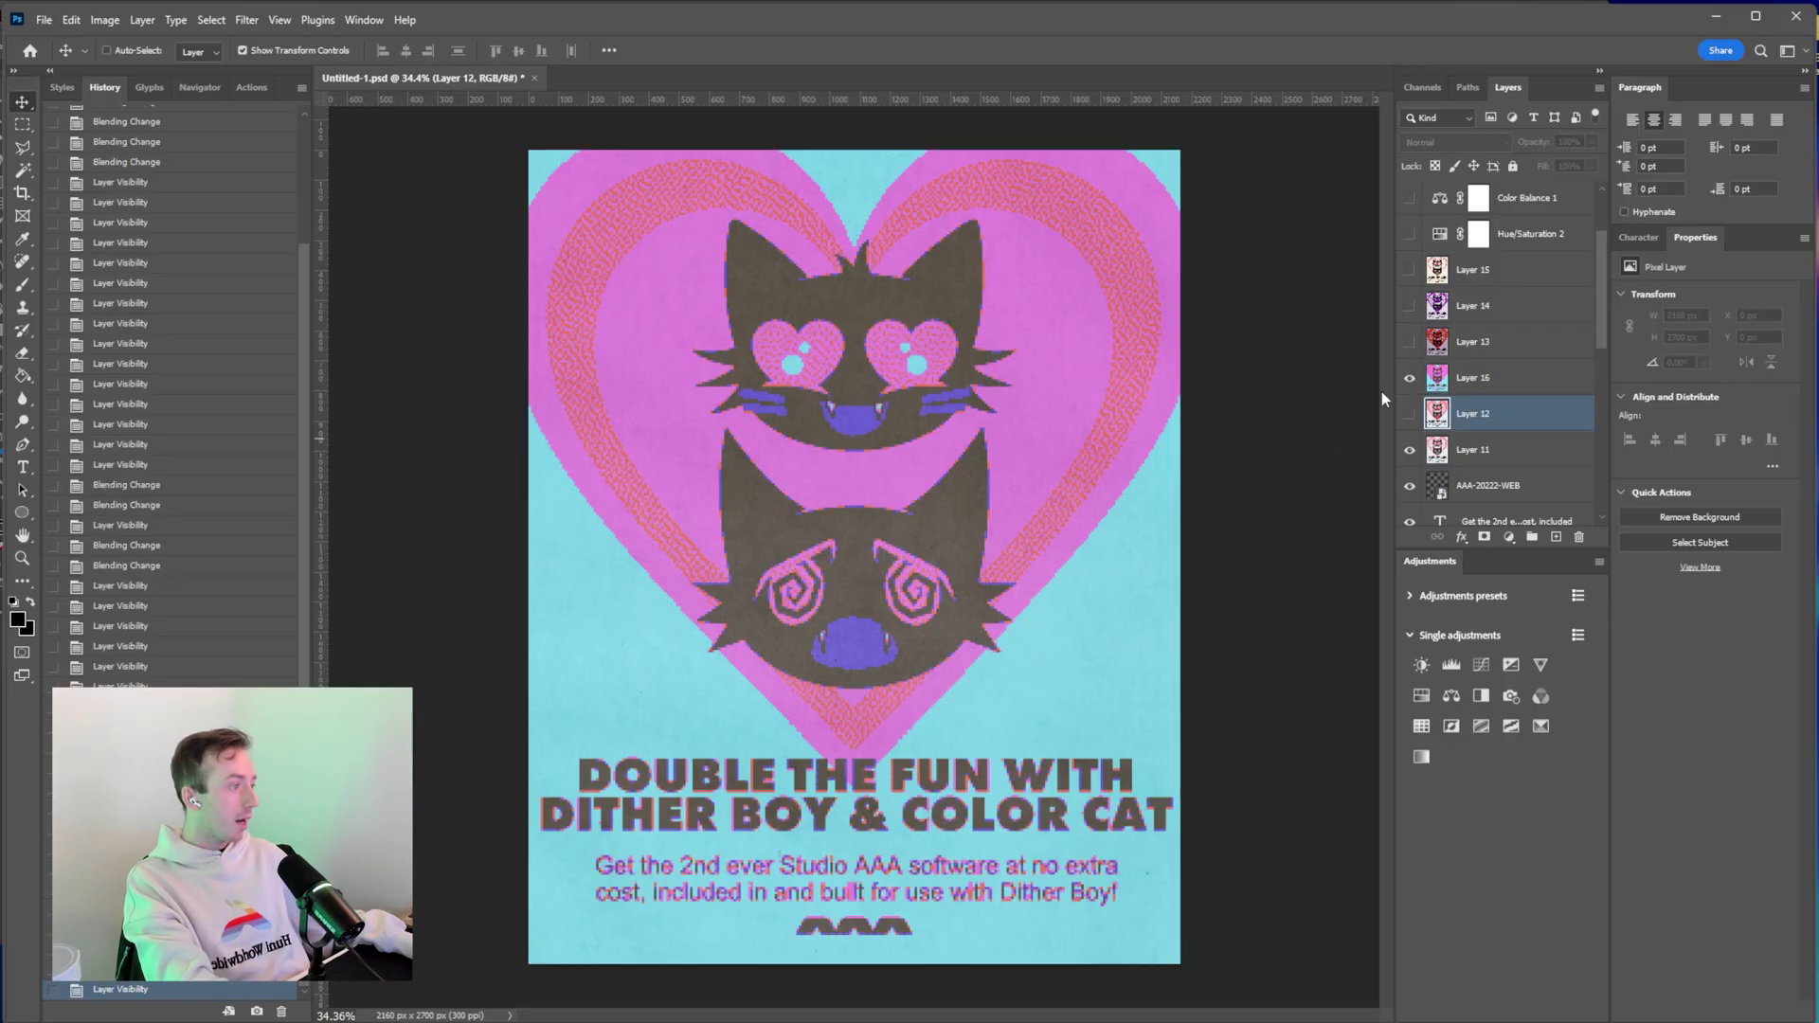
{"action": "scroll", "coordinate": [1412, 370], "scroll_direction": "up", "scroll_amount": 2}
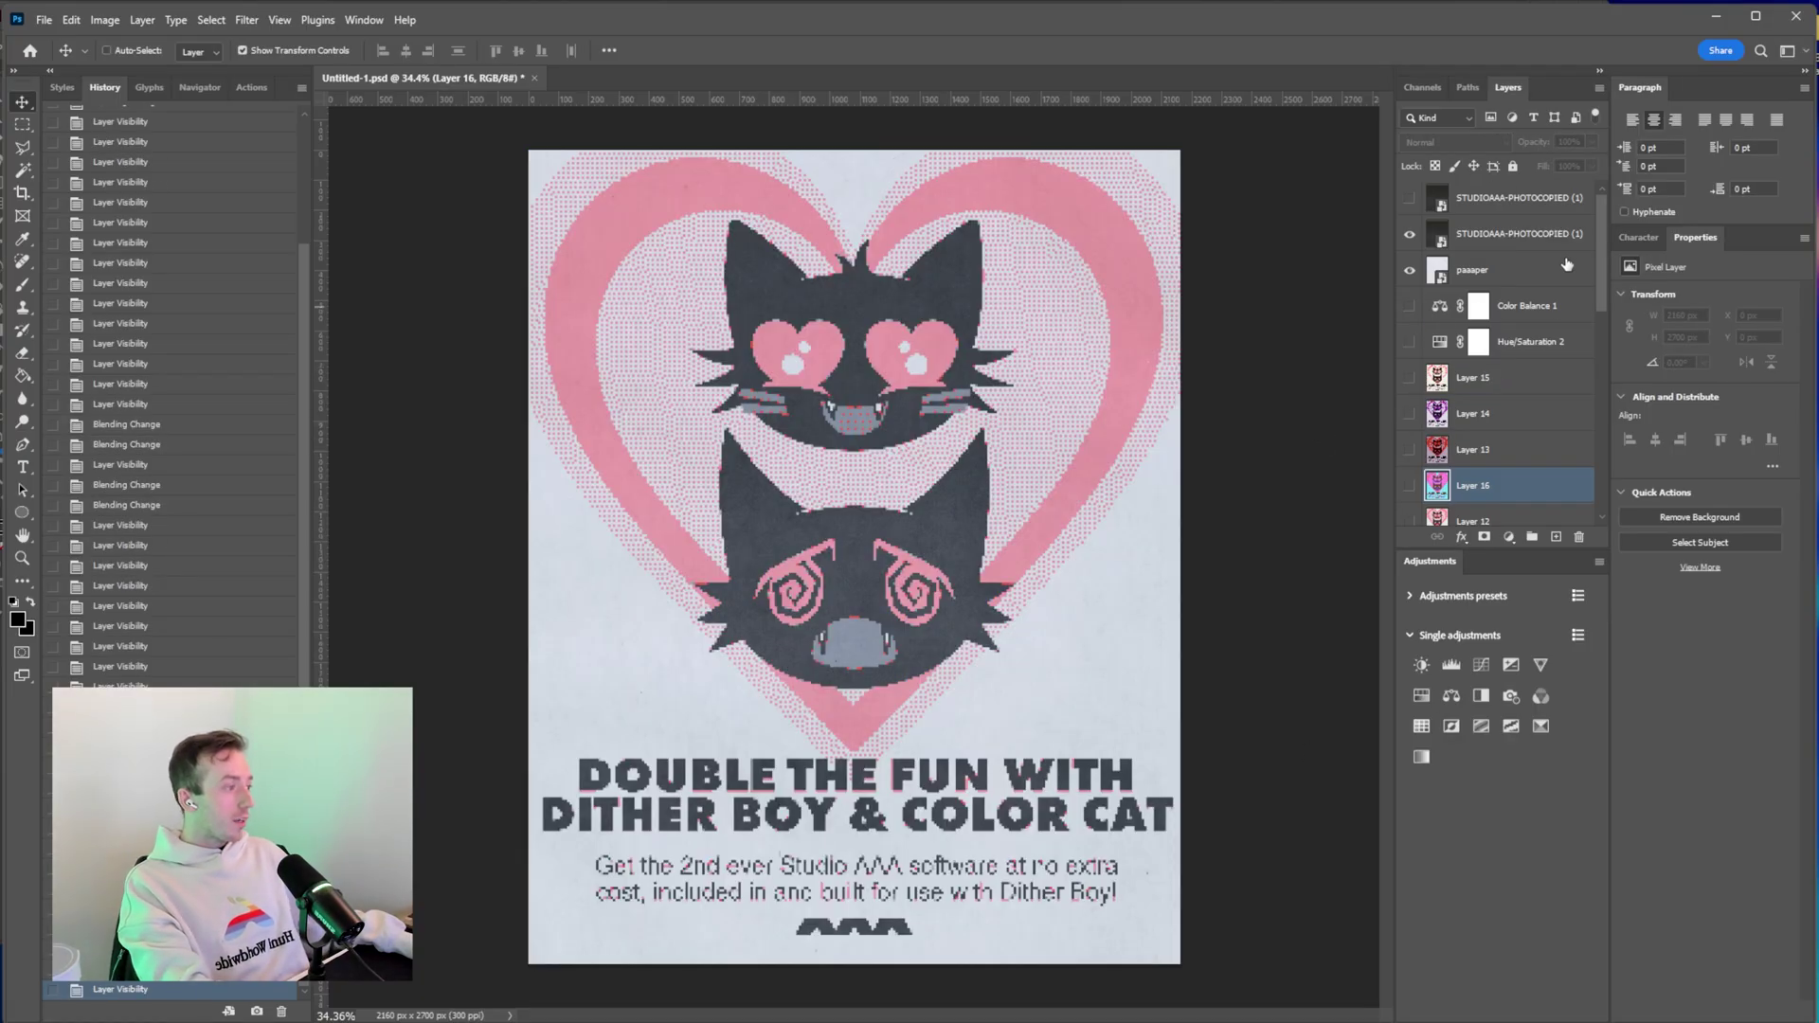
Preview the lower STUDIOAAA-PHOTOCOPIED (1) layer in Lighten blend mode and set it back to Screen.
{"action": "left_click", "coordinate": [1508, 234]}
{"action": "left_click", "coordinate": [1468, 142]}
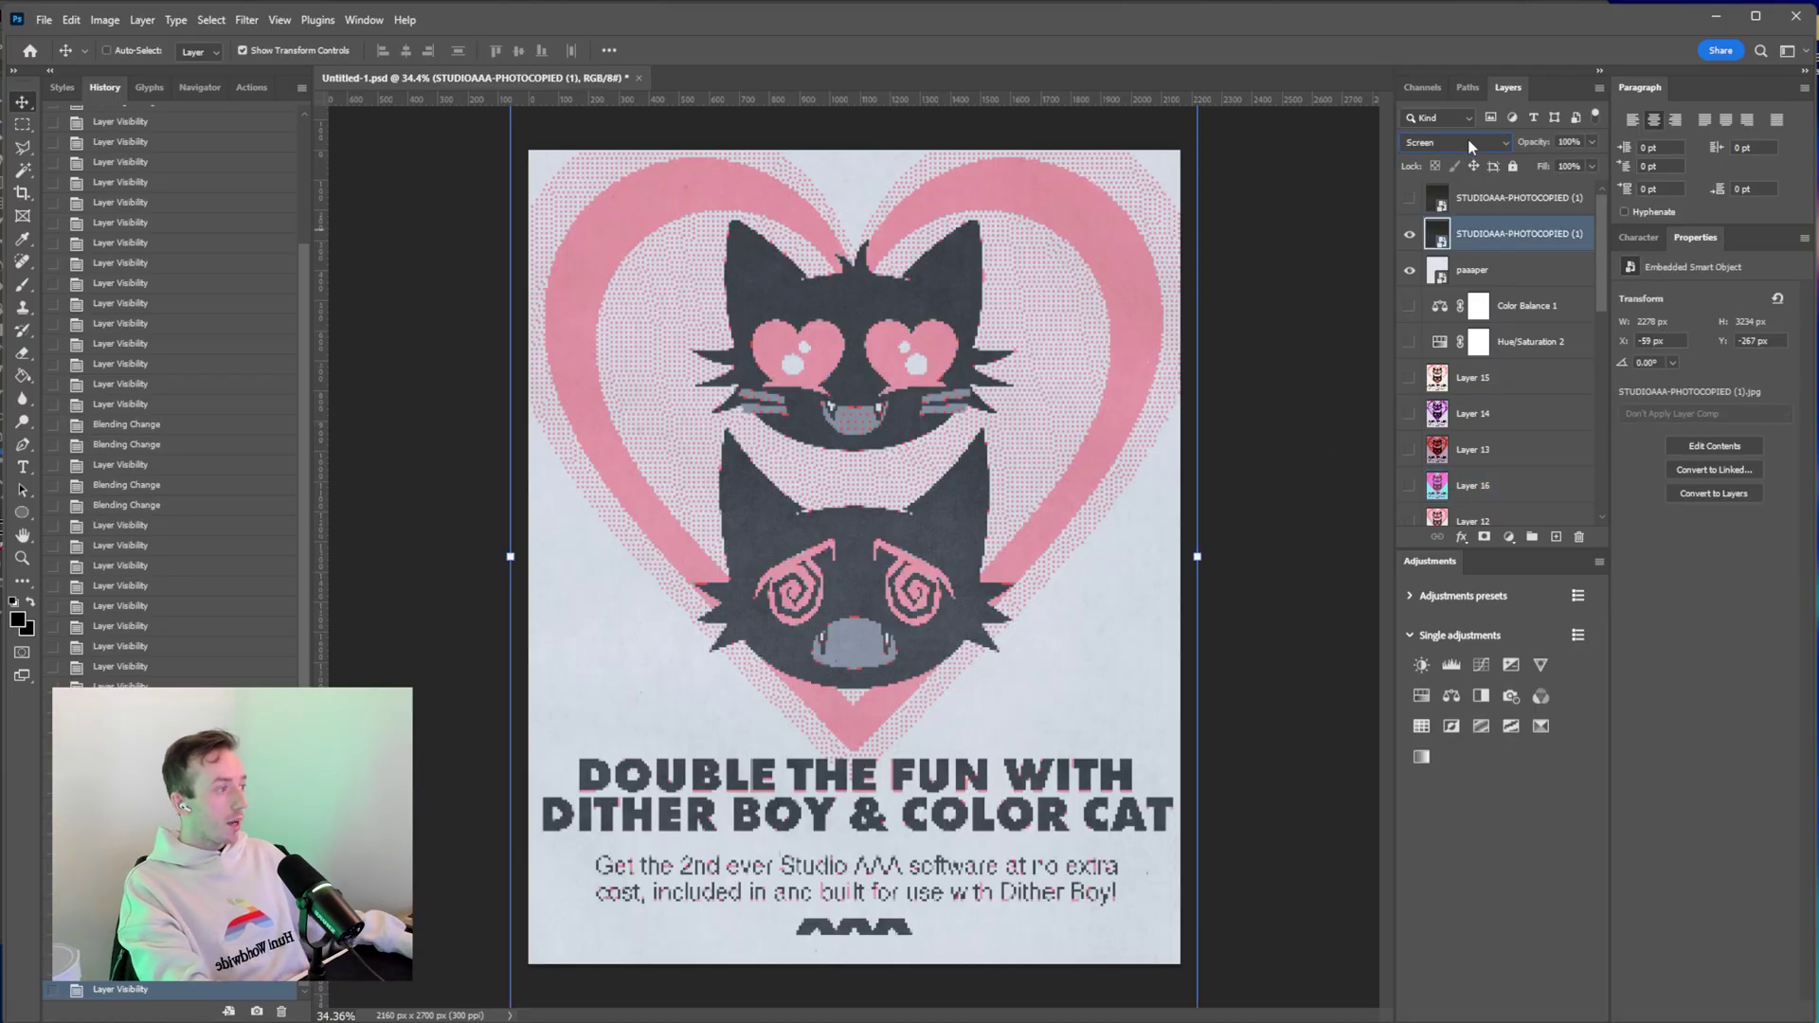
{"action": "left_click", "coordinate": [1468, 142]}
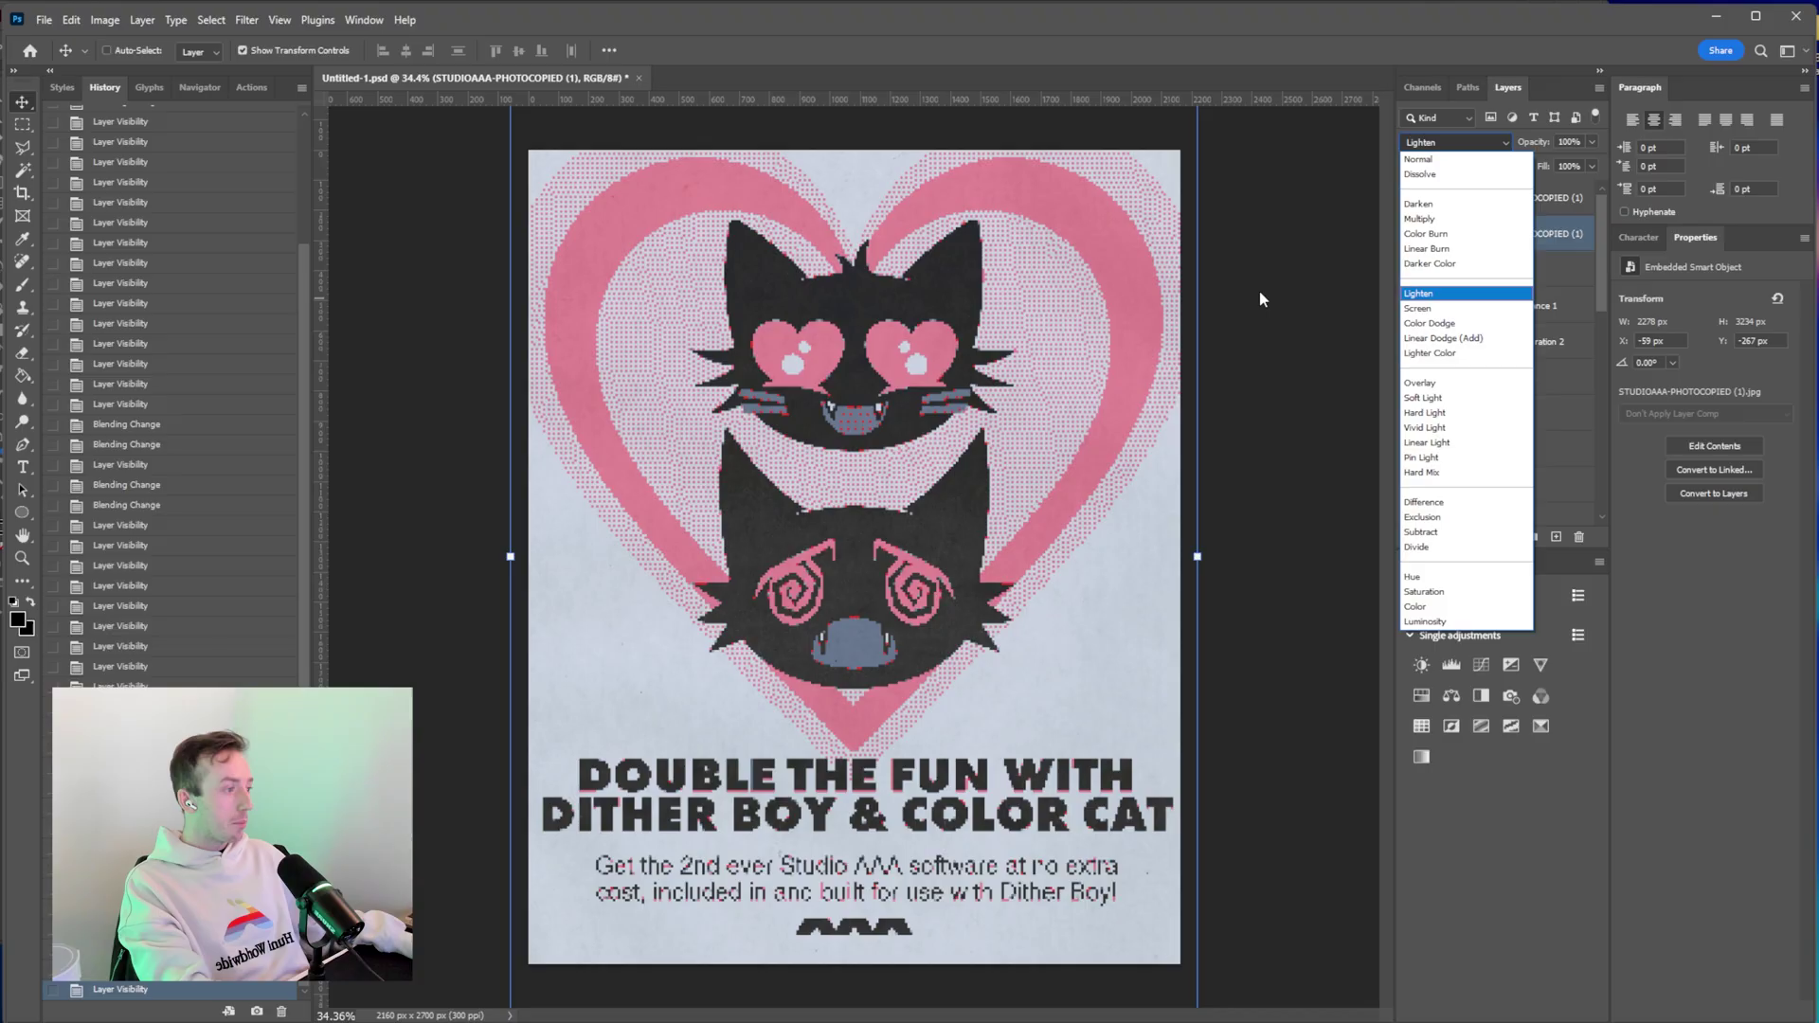
{"action": "left_click", "coordinate": [1260, 299]}
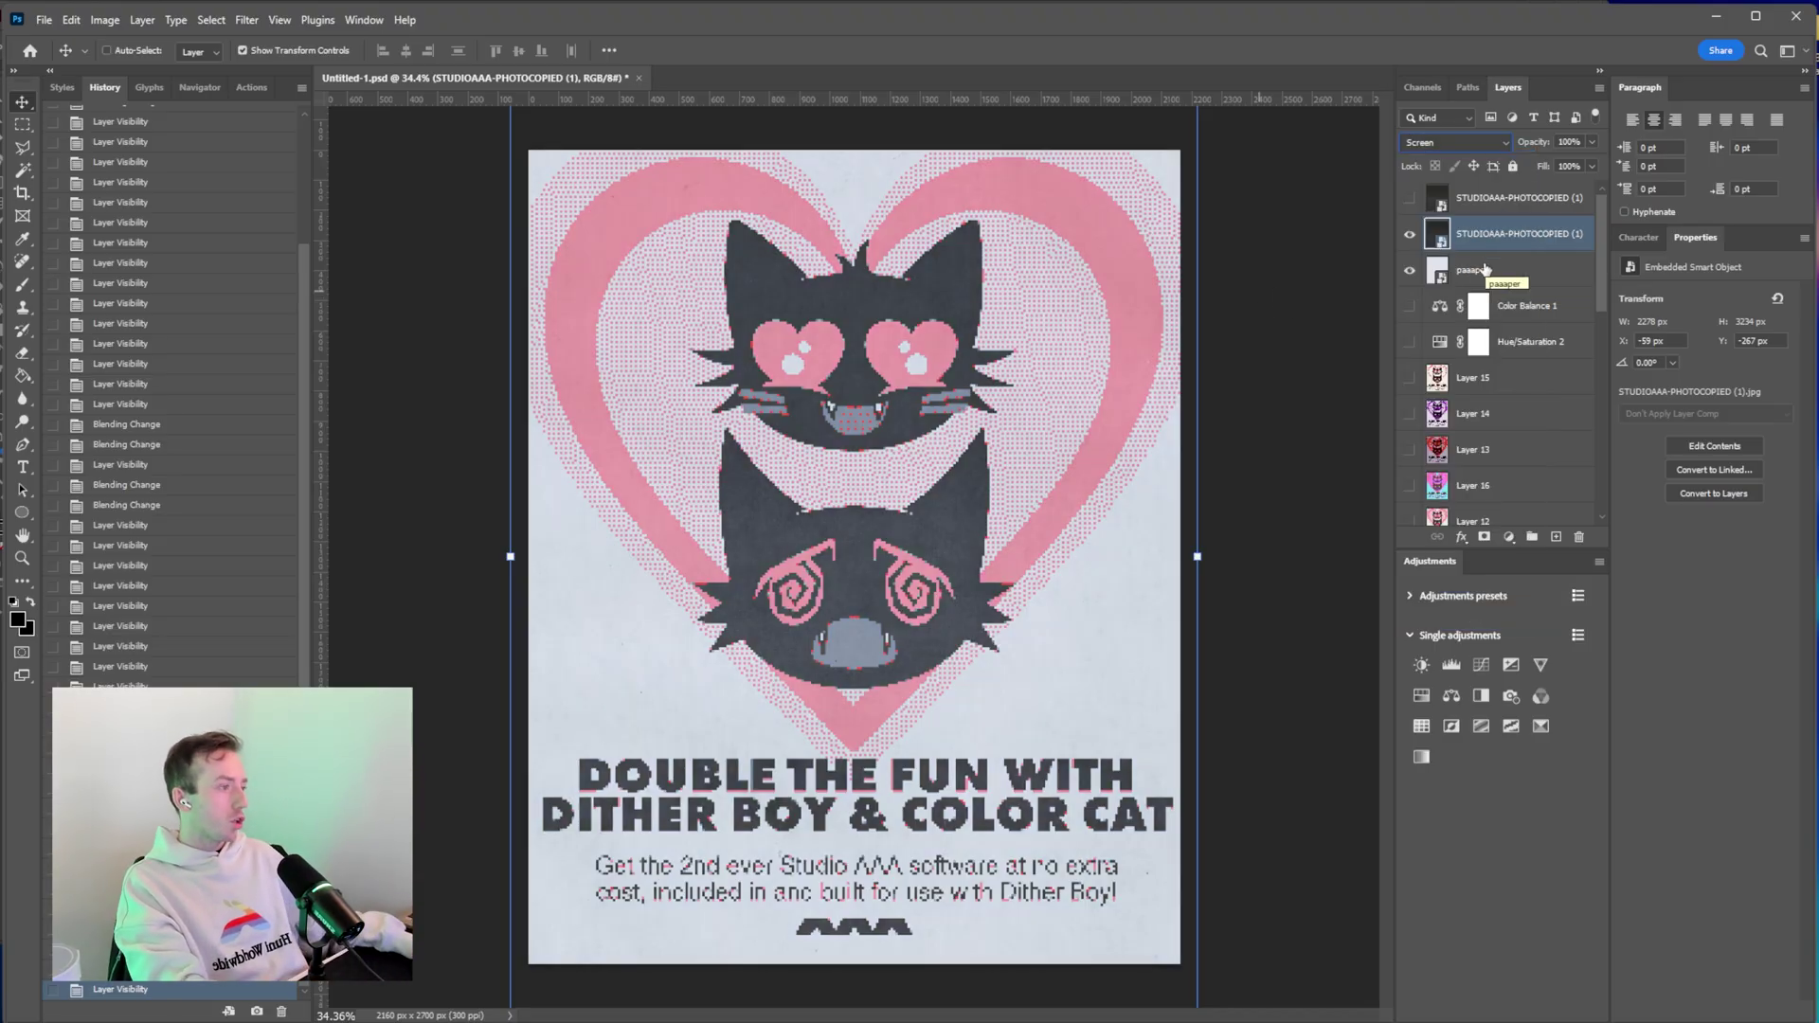
Select the paaaper layer and inspect the textured cats up close.
{"action": "left_click", "coordinate": [1485, 269]}
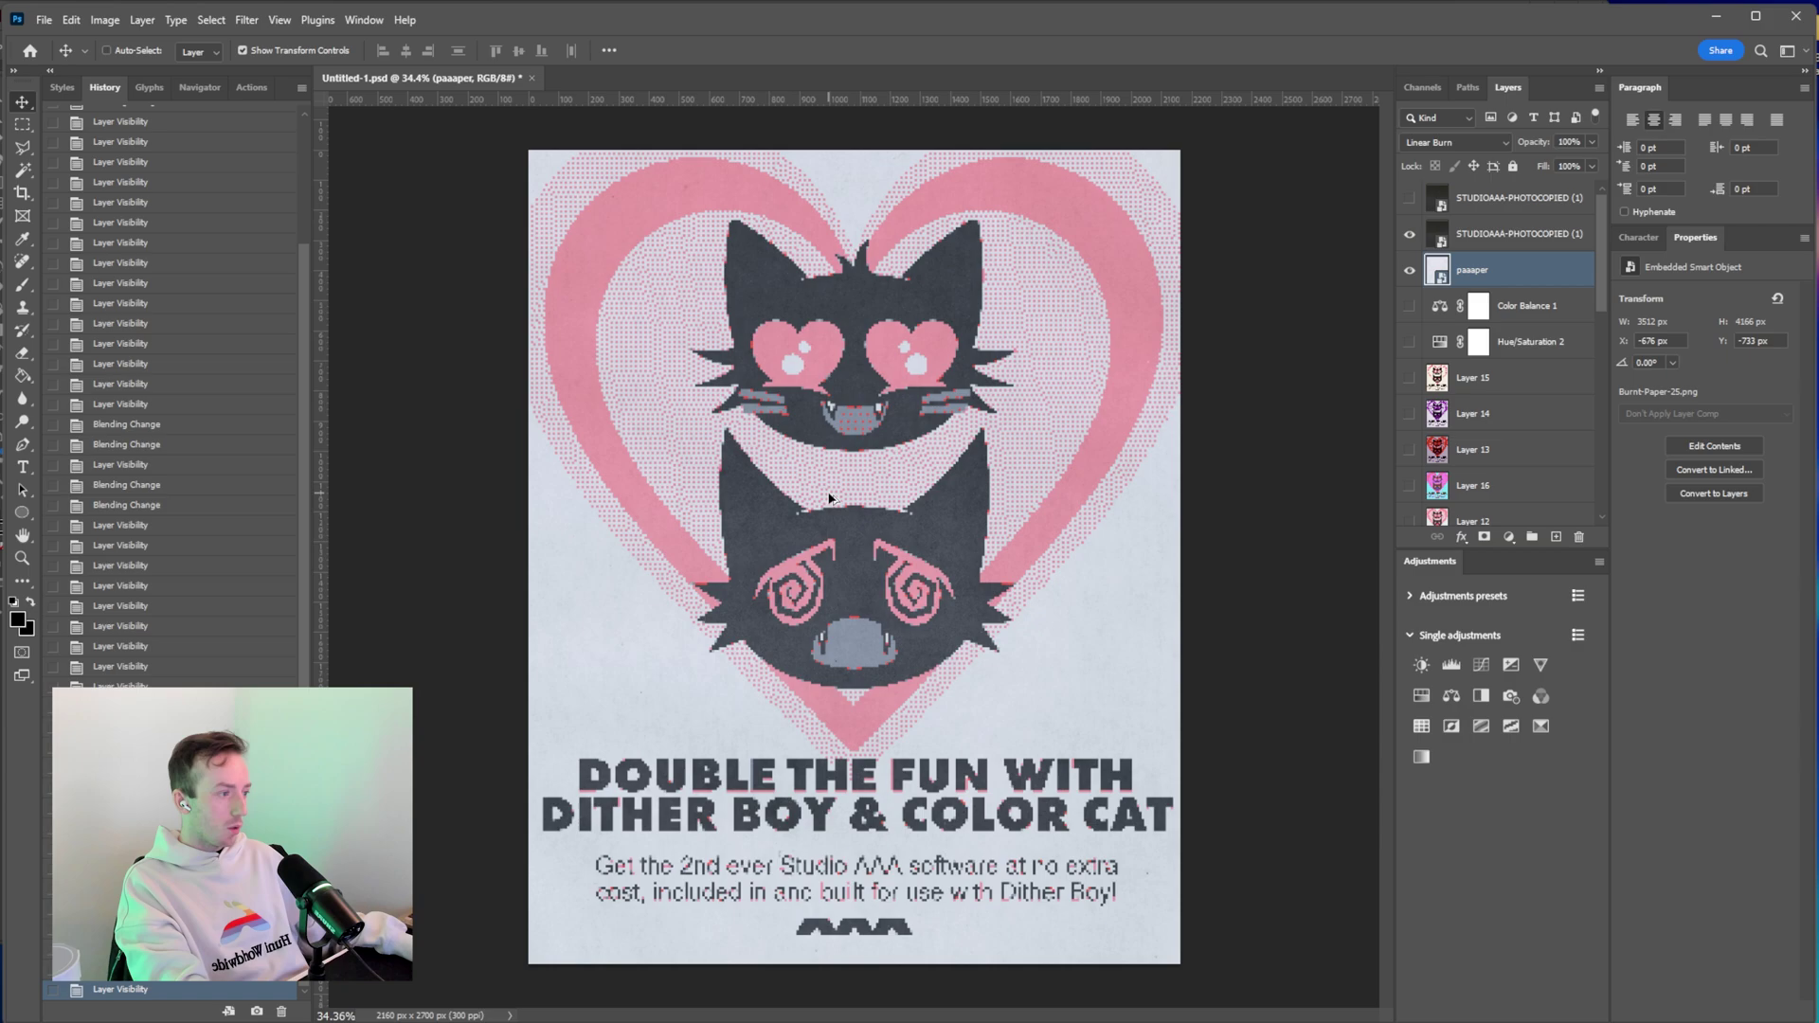
{"action": "scroll", "coordinate": [834, 506], "scroll_direction": "up", "scroll_amount": 5}
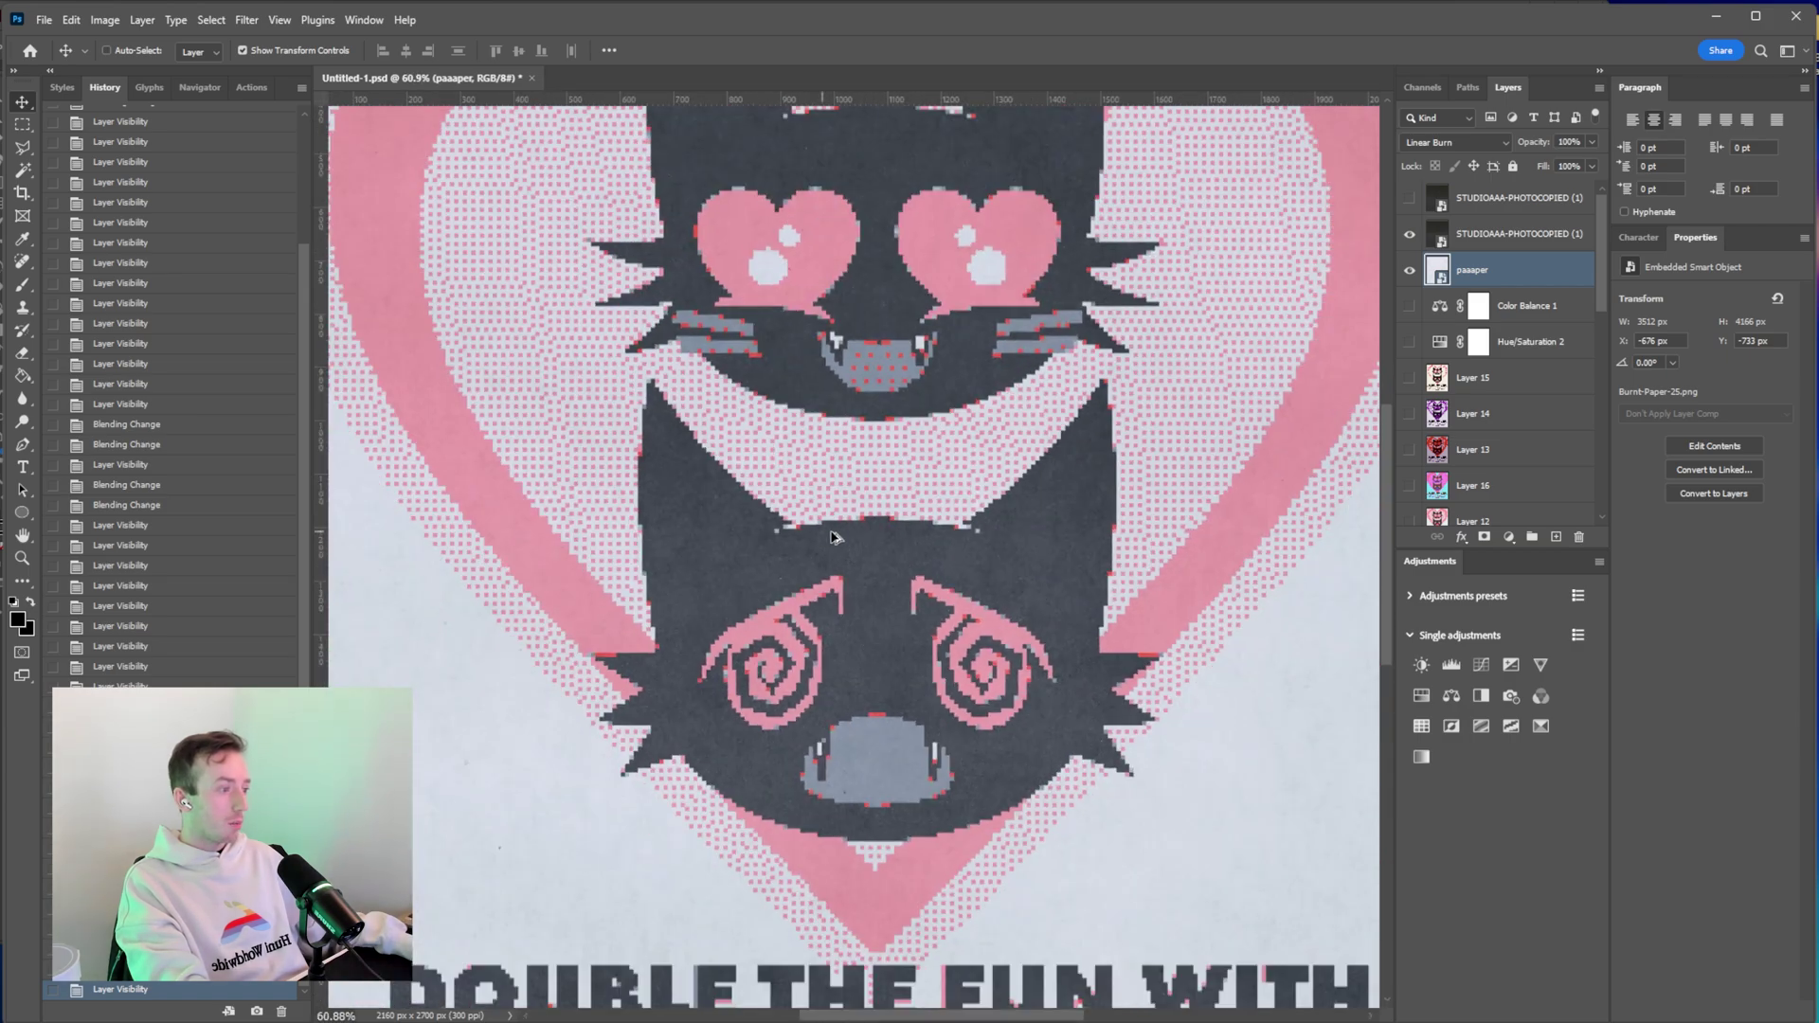
{"action": "scroll", "coordinate": [833, 538], "scroll_direction": "up", "scroll_amount": 2}
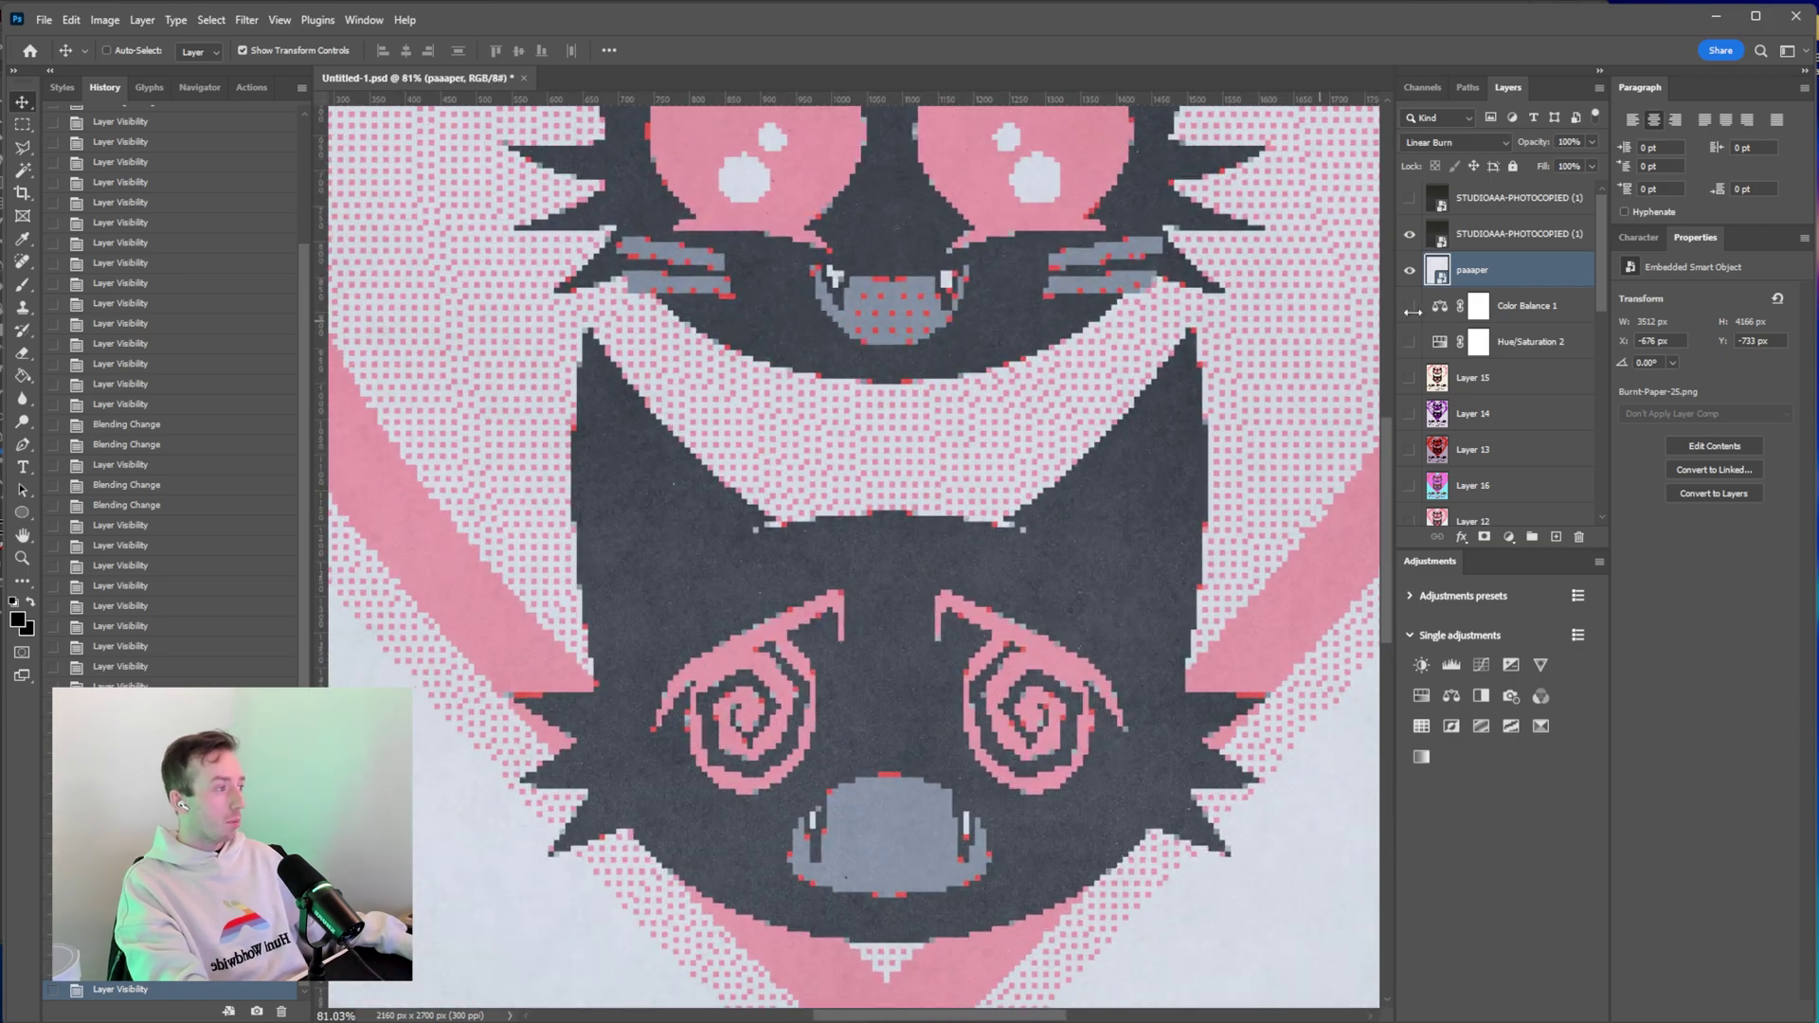
Place thank you.jpg as an embedded layer directly above the lower STUDIOAAA-PHOTOCOPIED (1) layer, covering the full poster.
{"action": "left_click", "coordinate": [1509, 235]}
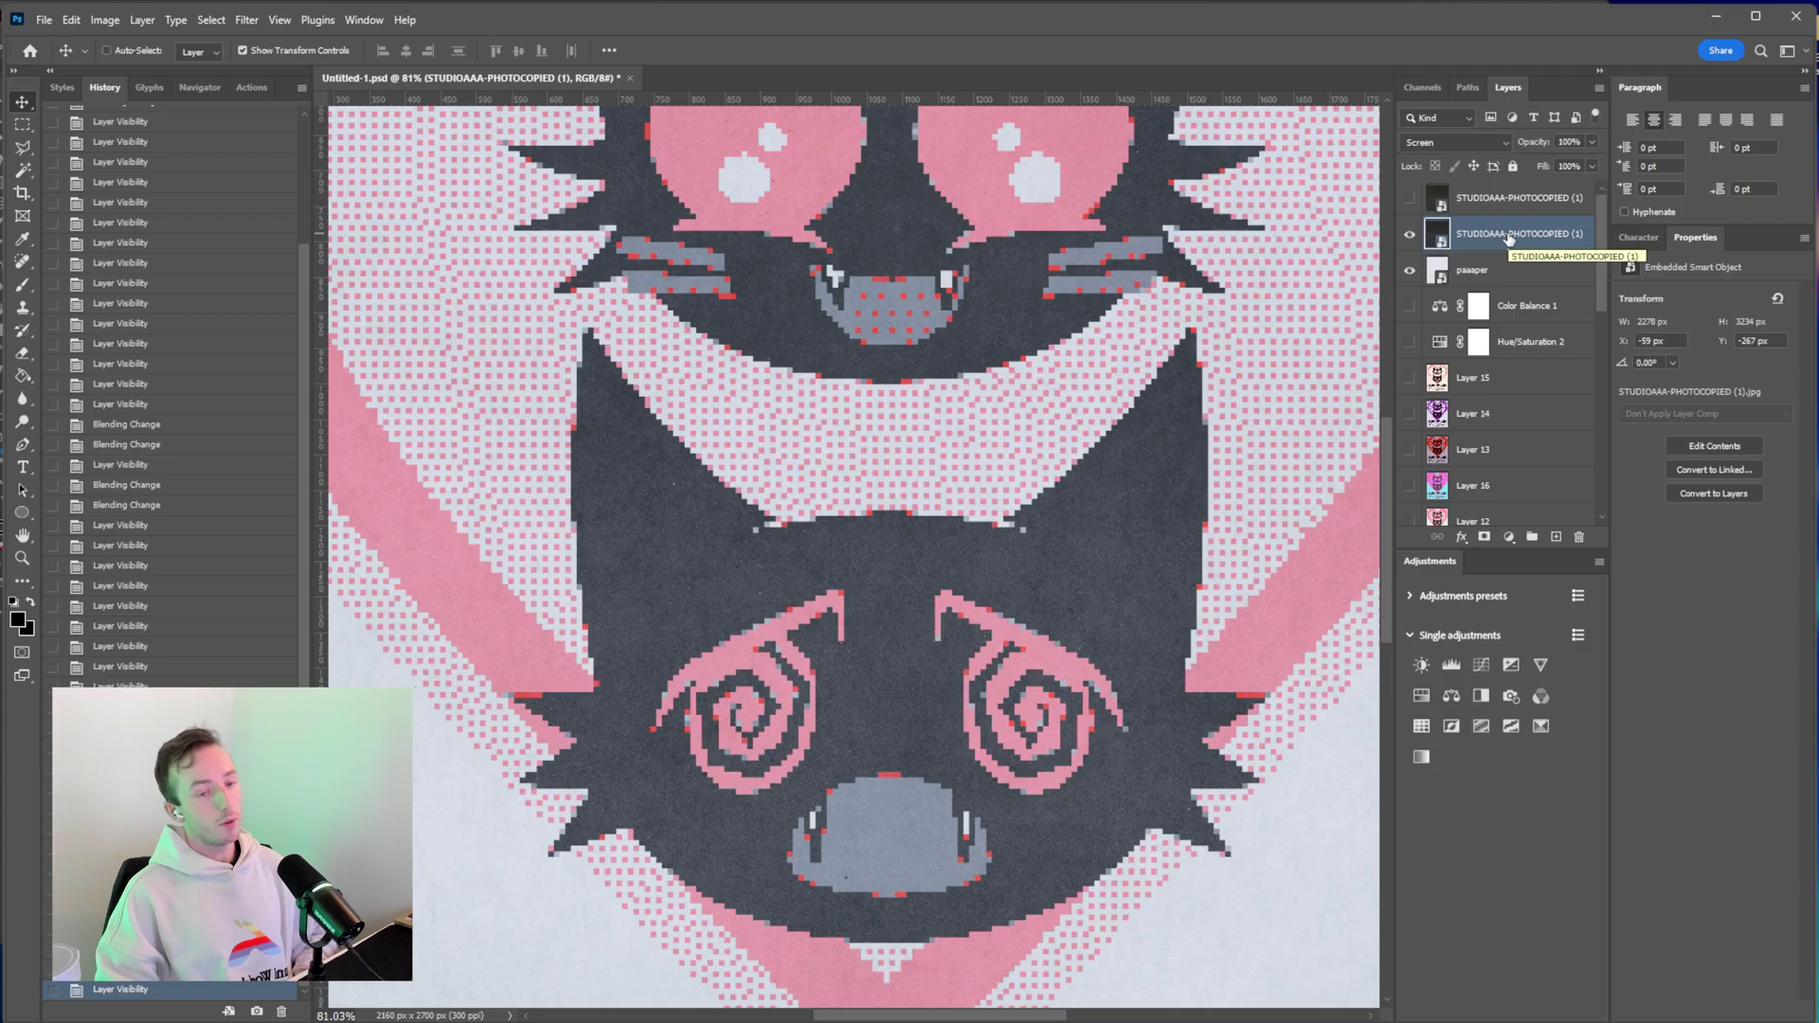
{"action": "key", "text": "ctrl+0"}
{"action": "left_click_drag", "start_coordinate": [1818, 663], "coordinate": [862, 446]}
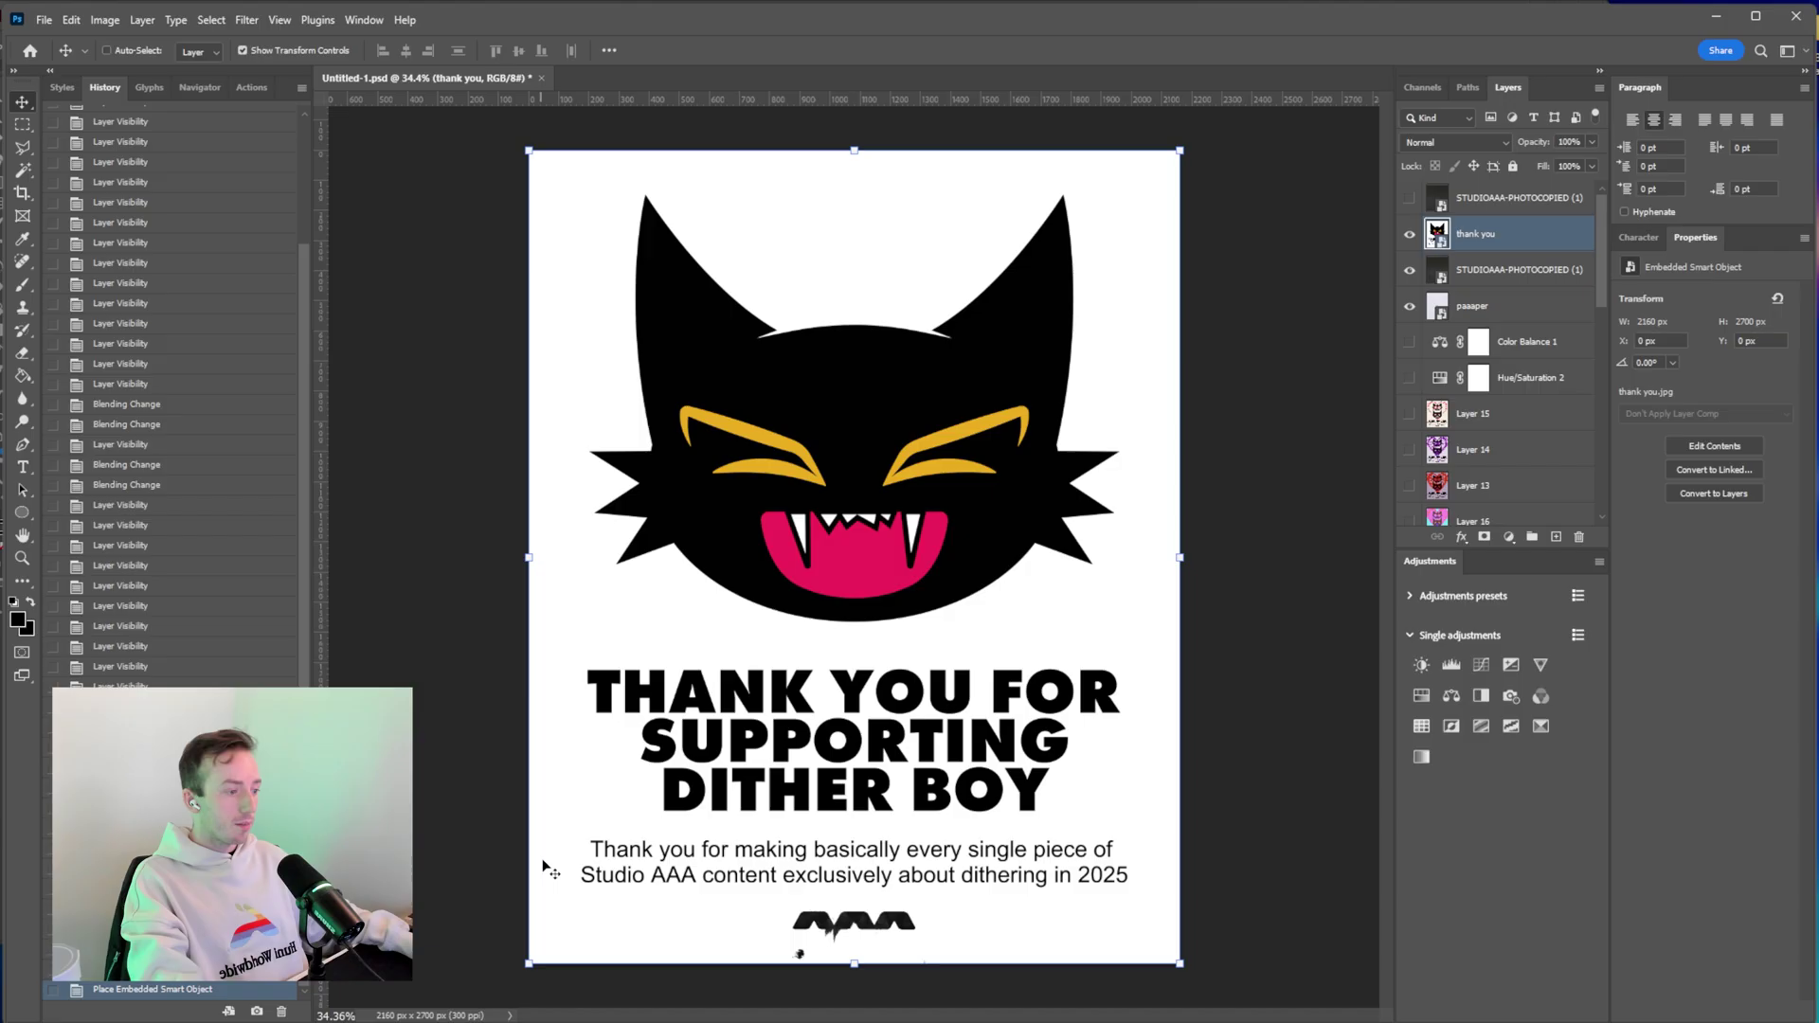
Hide the thank you layer, switch to Dither Boy and set the Hot Rod thank-you image's Scale to 10.
{"action": "left_click", "coordinate": [1409, 234]}
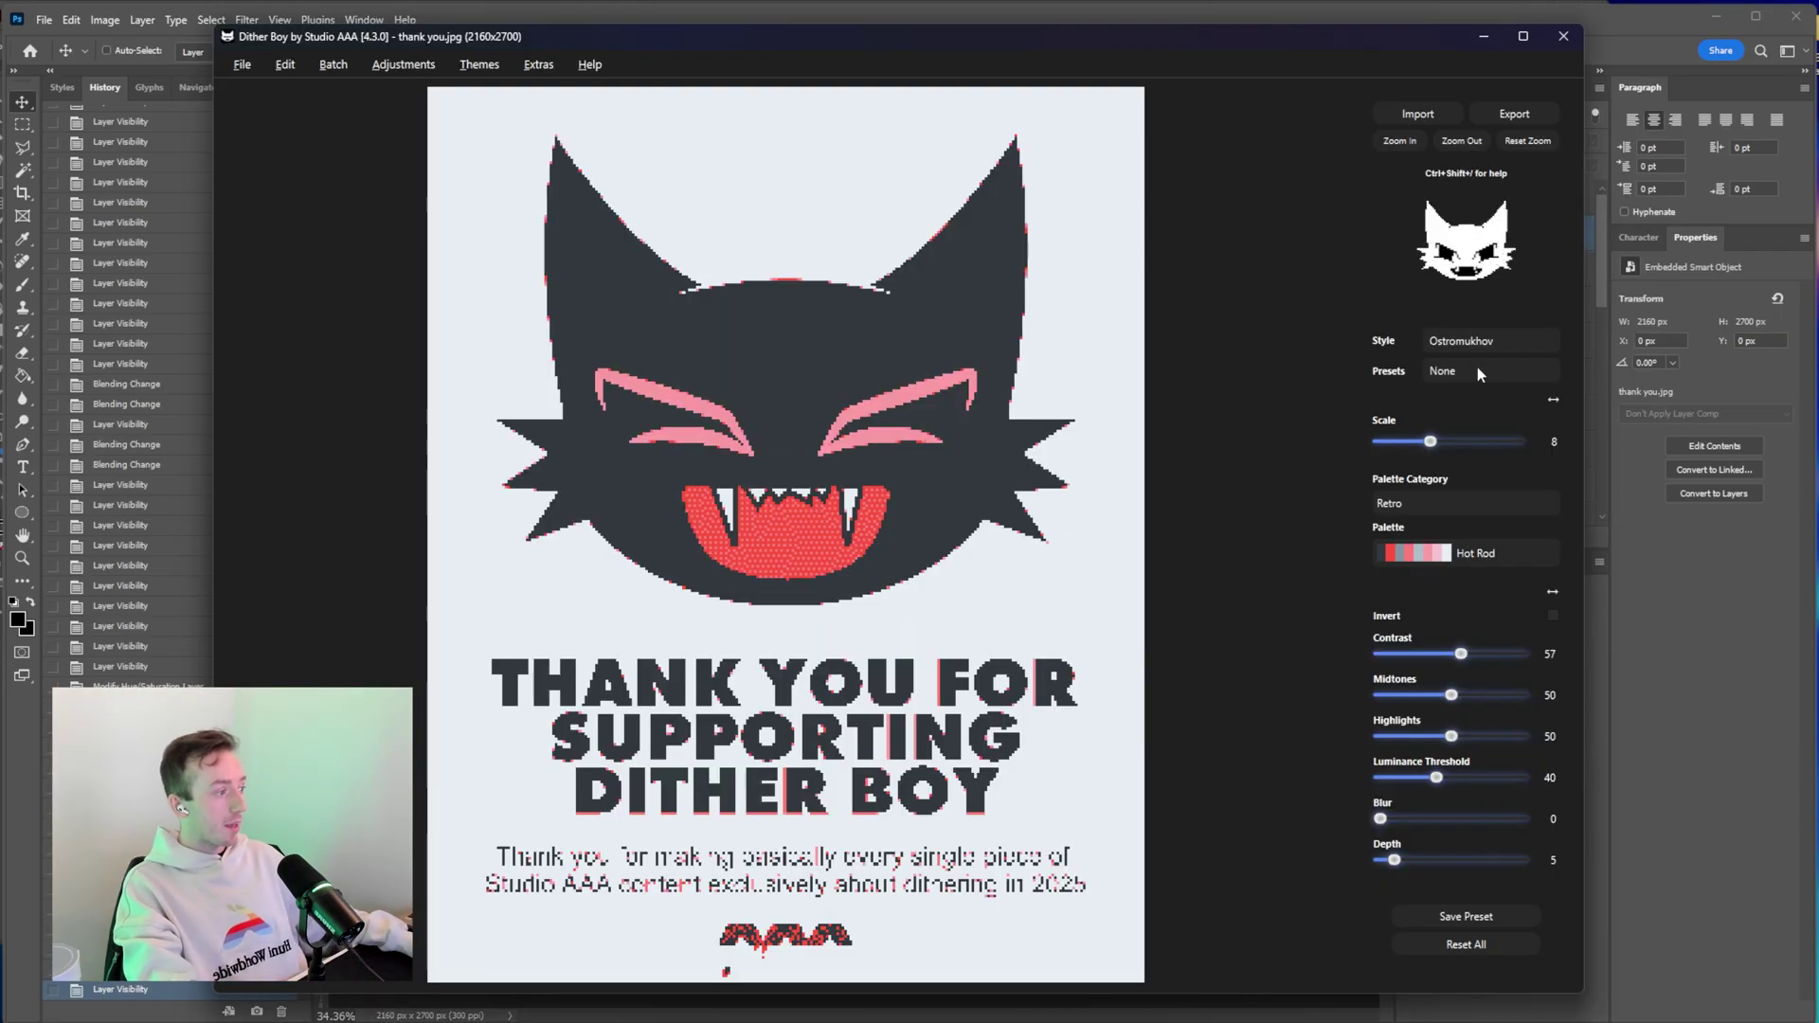
{"action": "left_click", "coordinate": [1464, 559]}
{"action": "left_click", "coordinate": [1457, 554]}
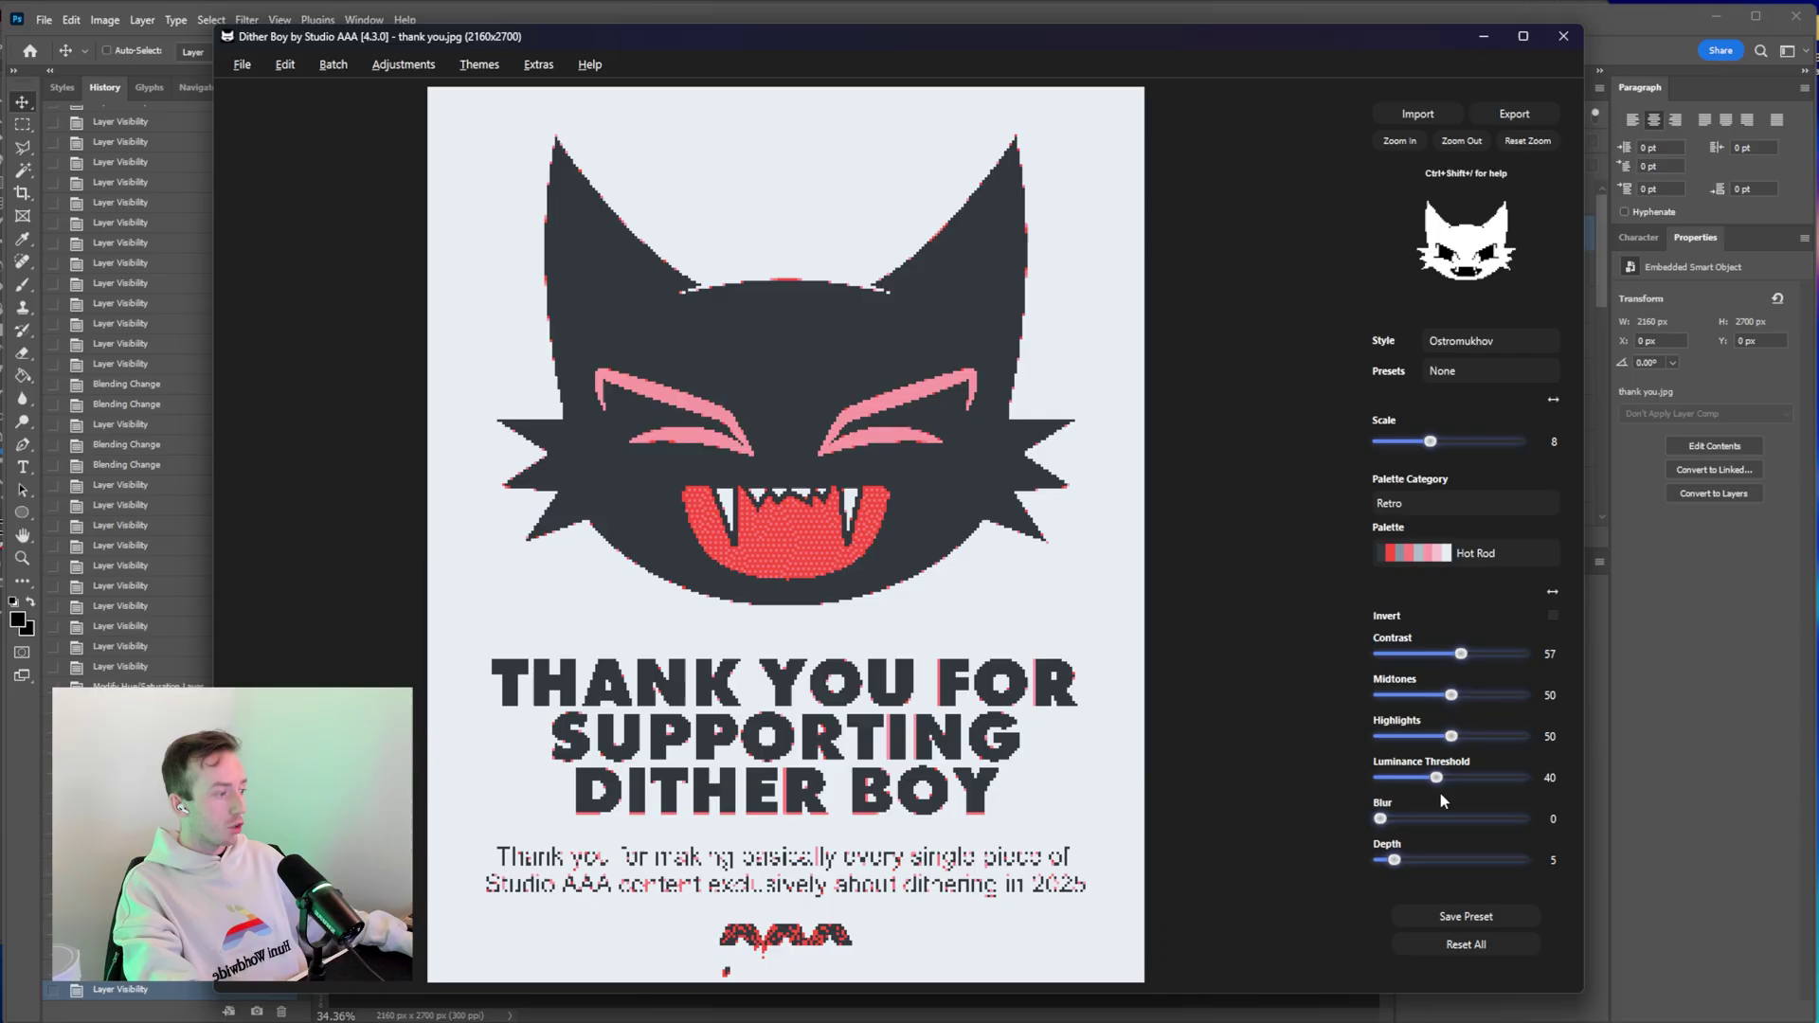
{"action": "left_click_drag", "start_coordinate": [1431, 445], "coordinate": [1437, 446]}
{"action": "left_click", "coordinate": [1458, 443]}
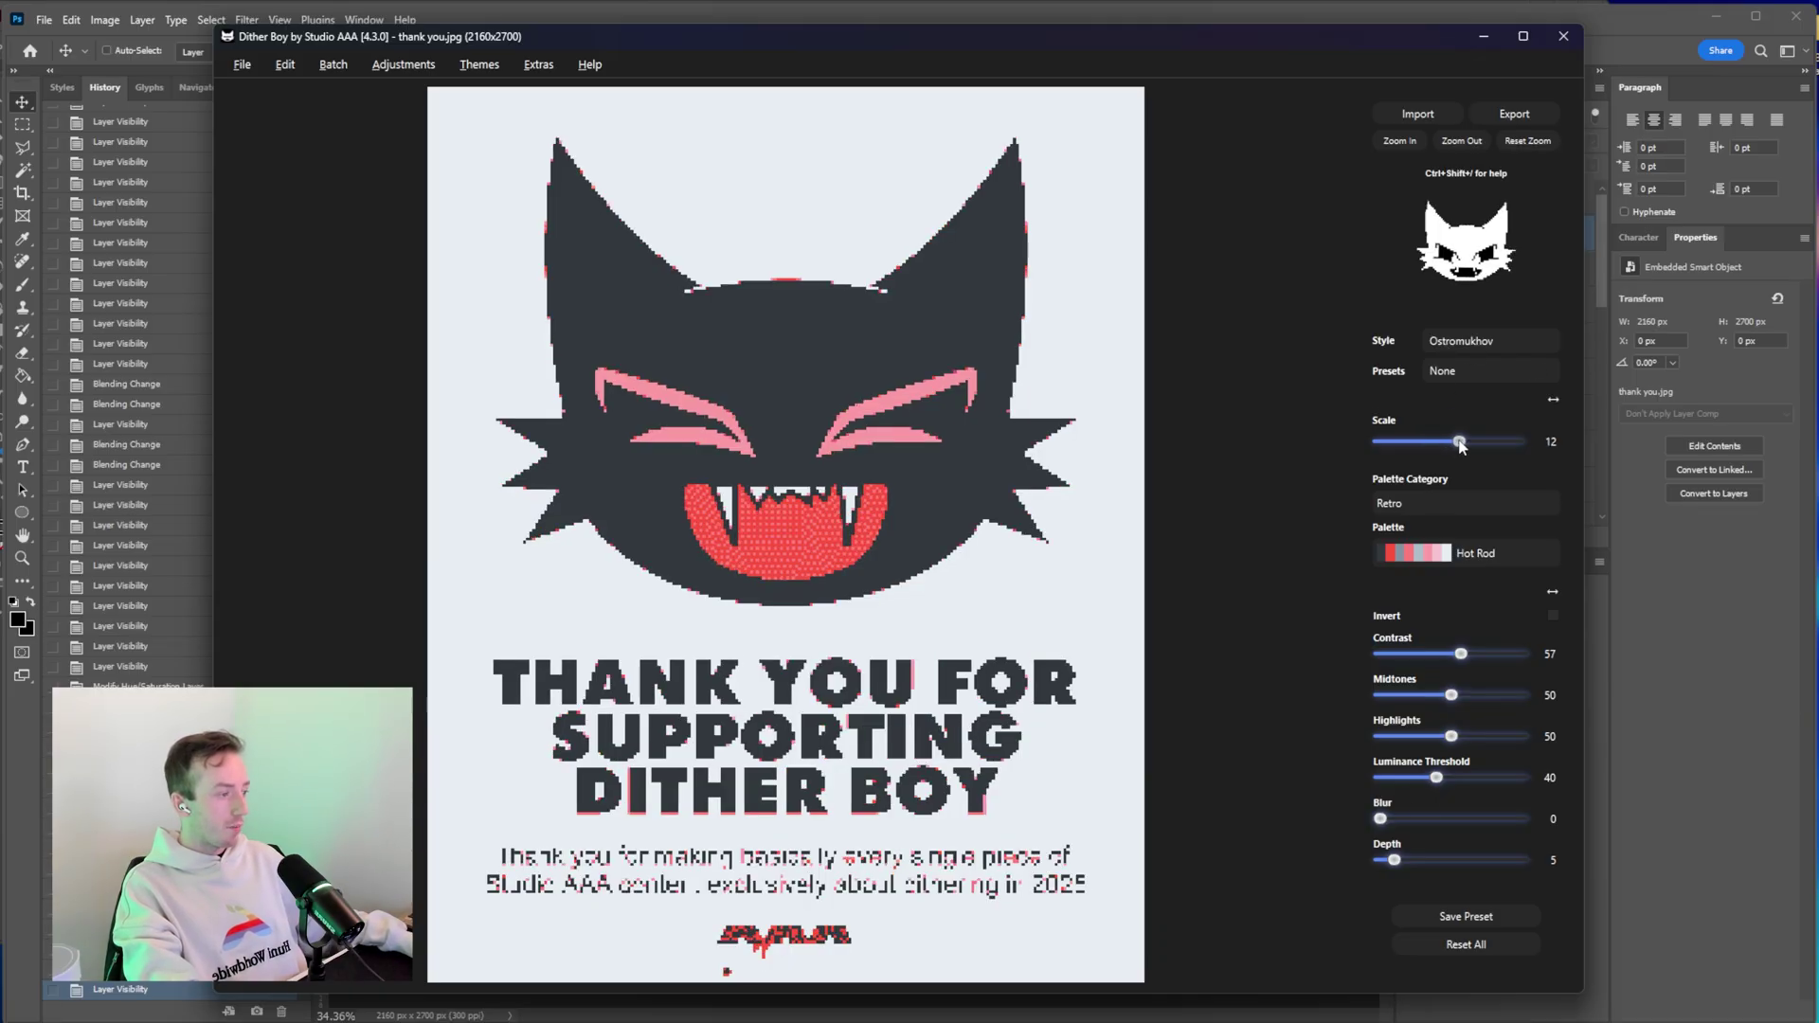
{"action": "left_click", "coordinate": [1413, 442]}
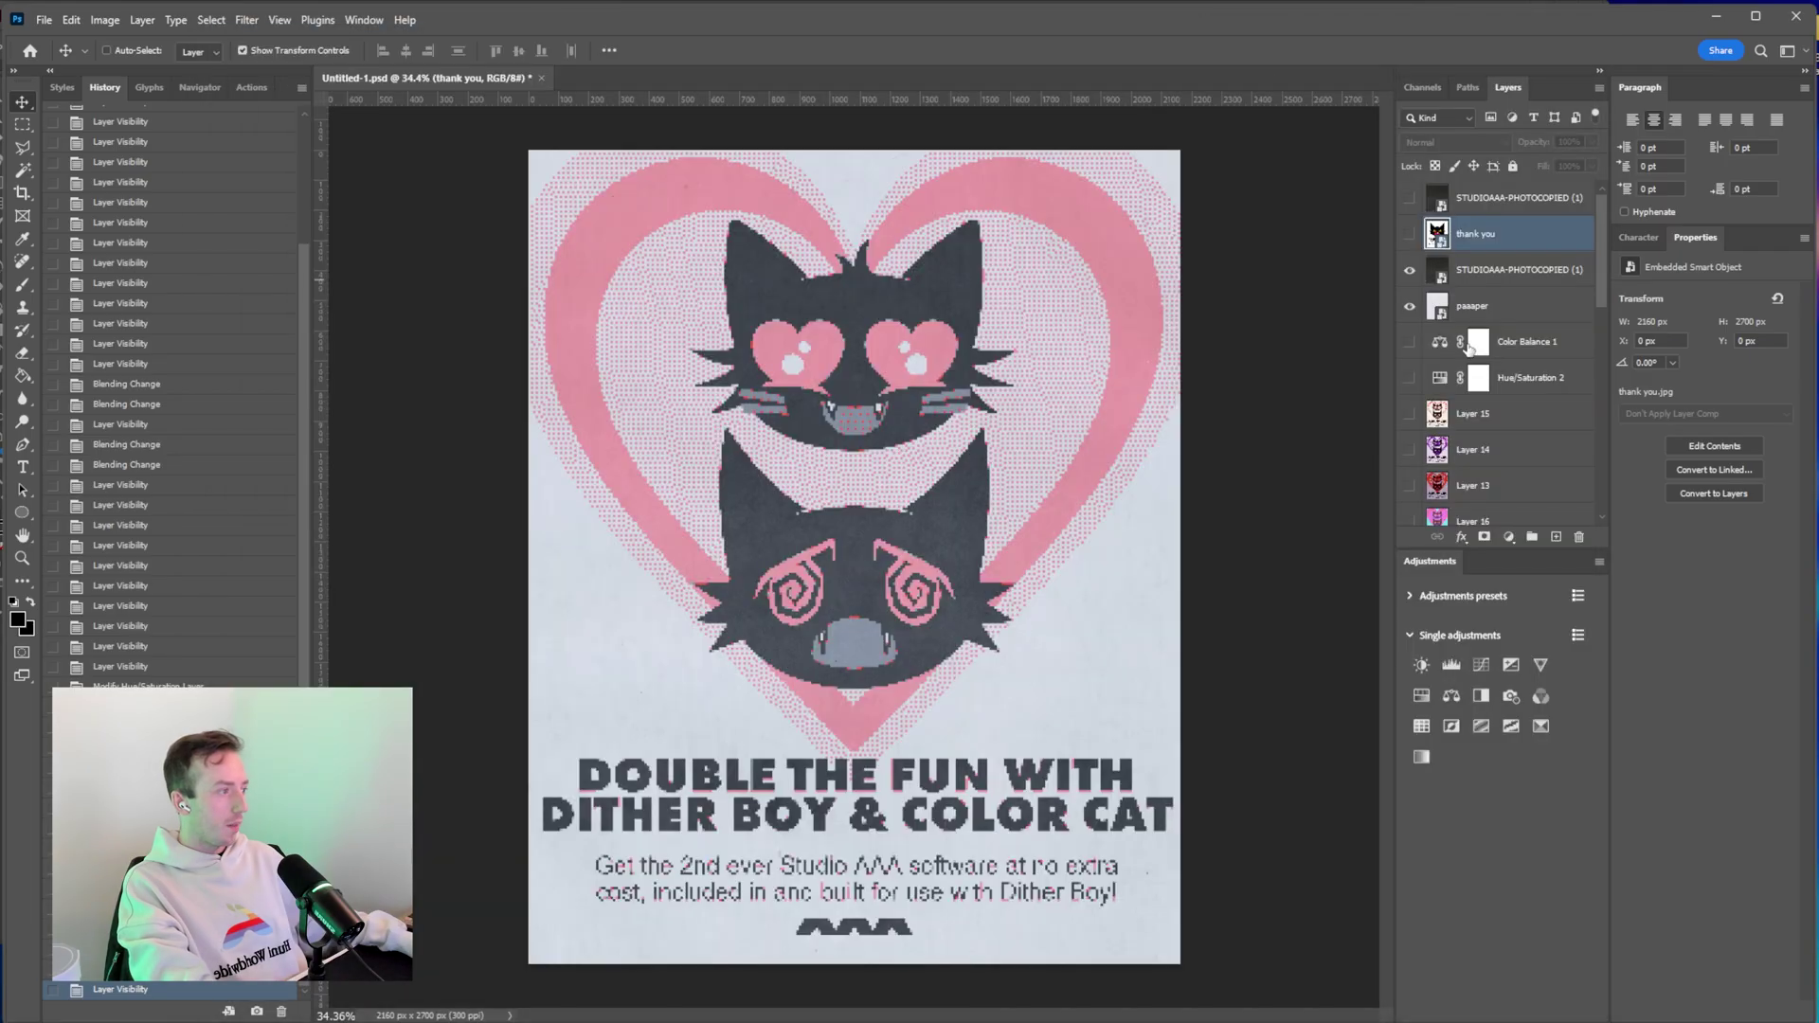
Paste the dithered thank-you image into Photoshop as a new layer above Layer 15 and check it with its visibility off and on.
{"action": "left_click", "coordinate": [1492, 449]}
{"action": "left_click", "coordinate": [1493, 426]}
{"action": "key", "text": "ctrl+v"}
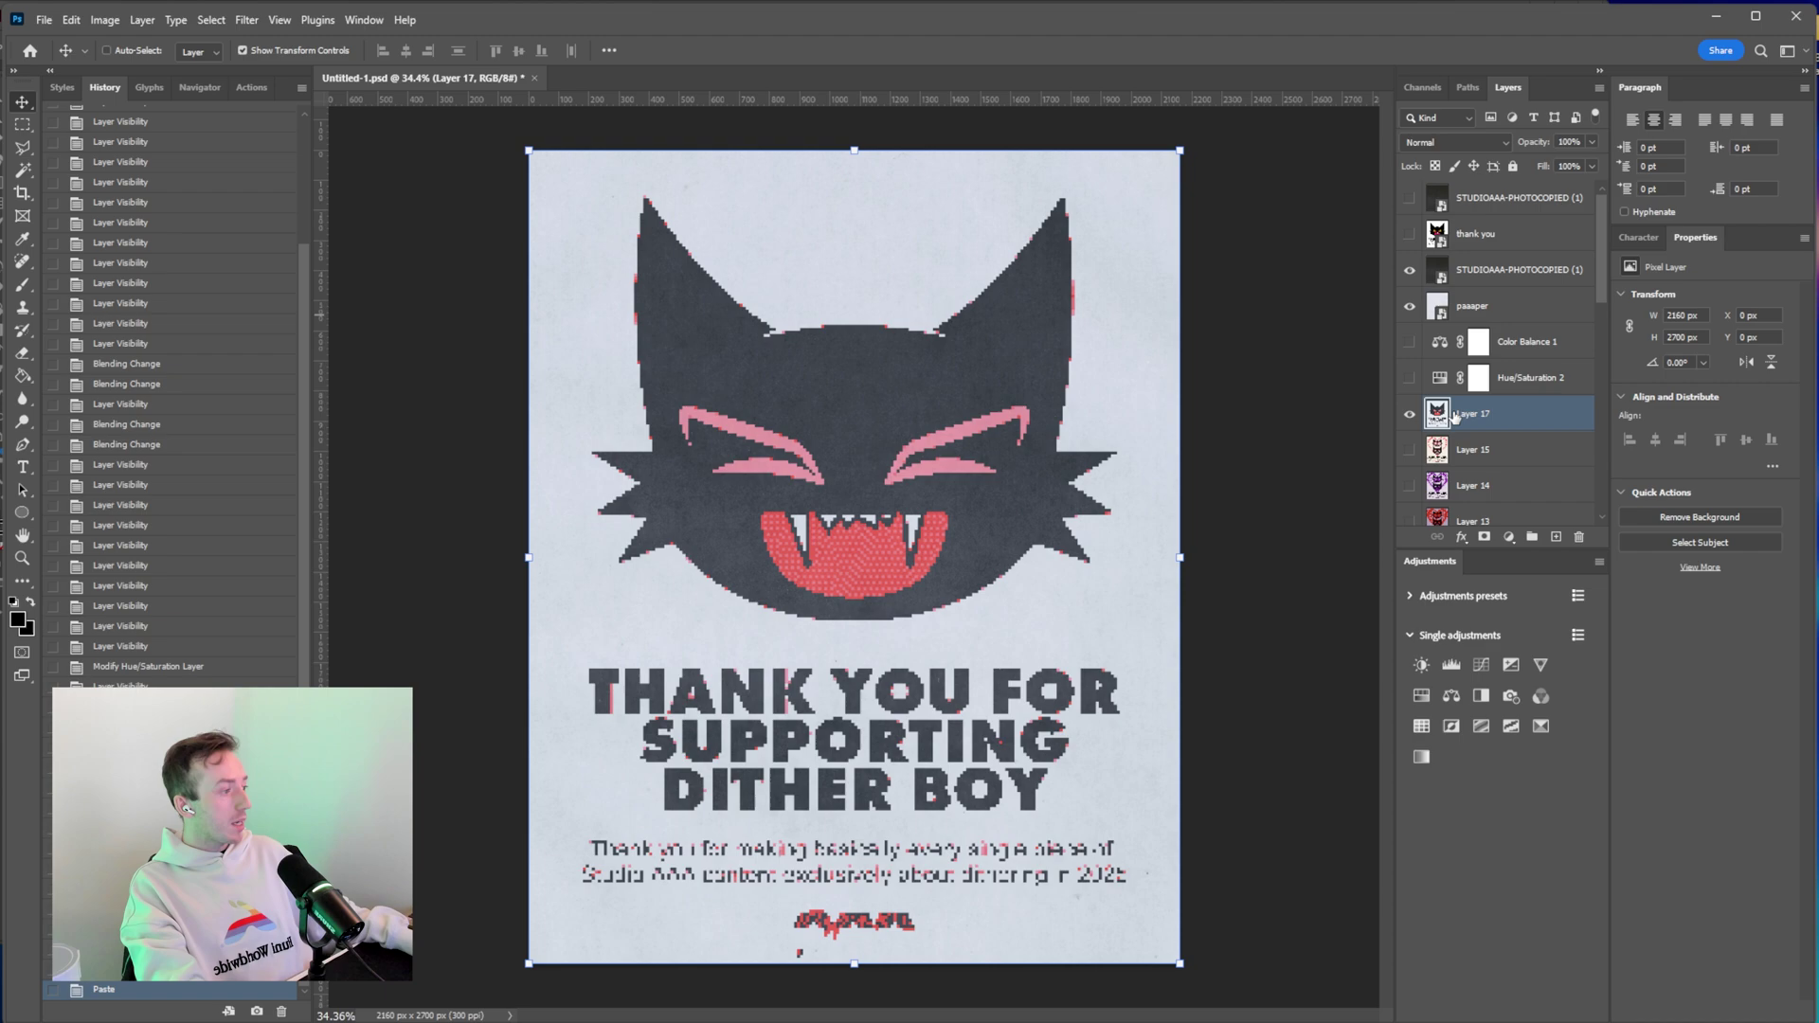
{"action": "left_click", "coordinate": [1410, 414]}
{"action": "left_click", "coordinate": [1410, 414]}
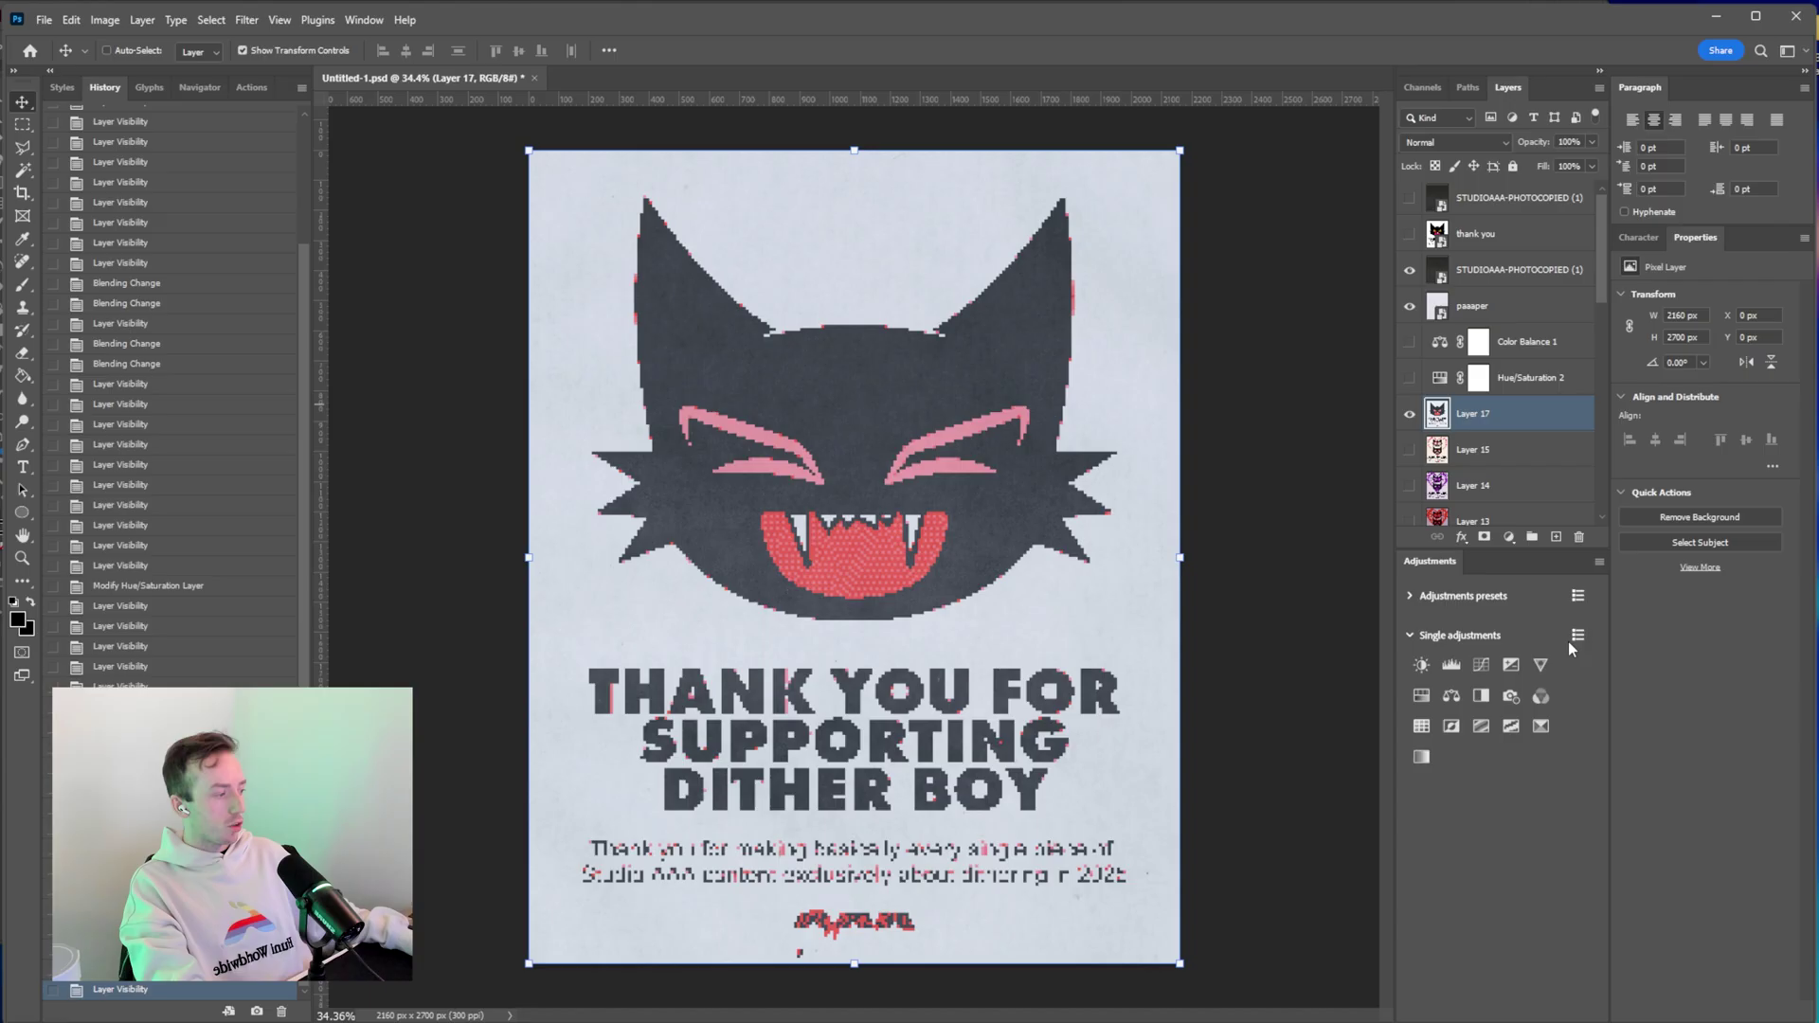
Back in Dither Boy, lower the thank-you image's Contrast to 37 and copy the dithered result to the clipboard.
{"action": "key", "text": "alt+Tab"}
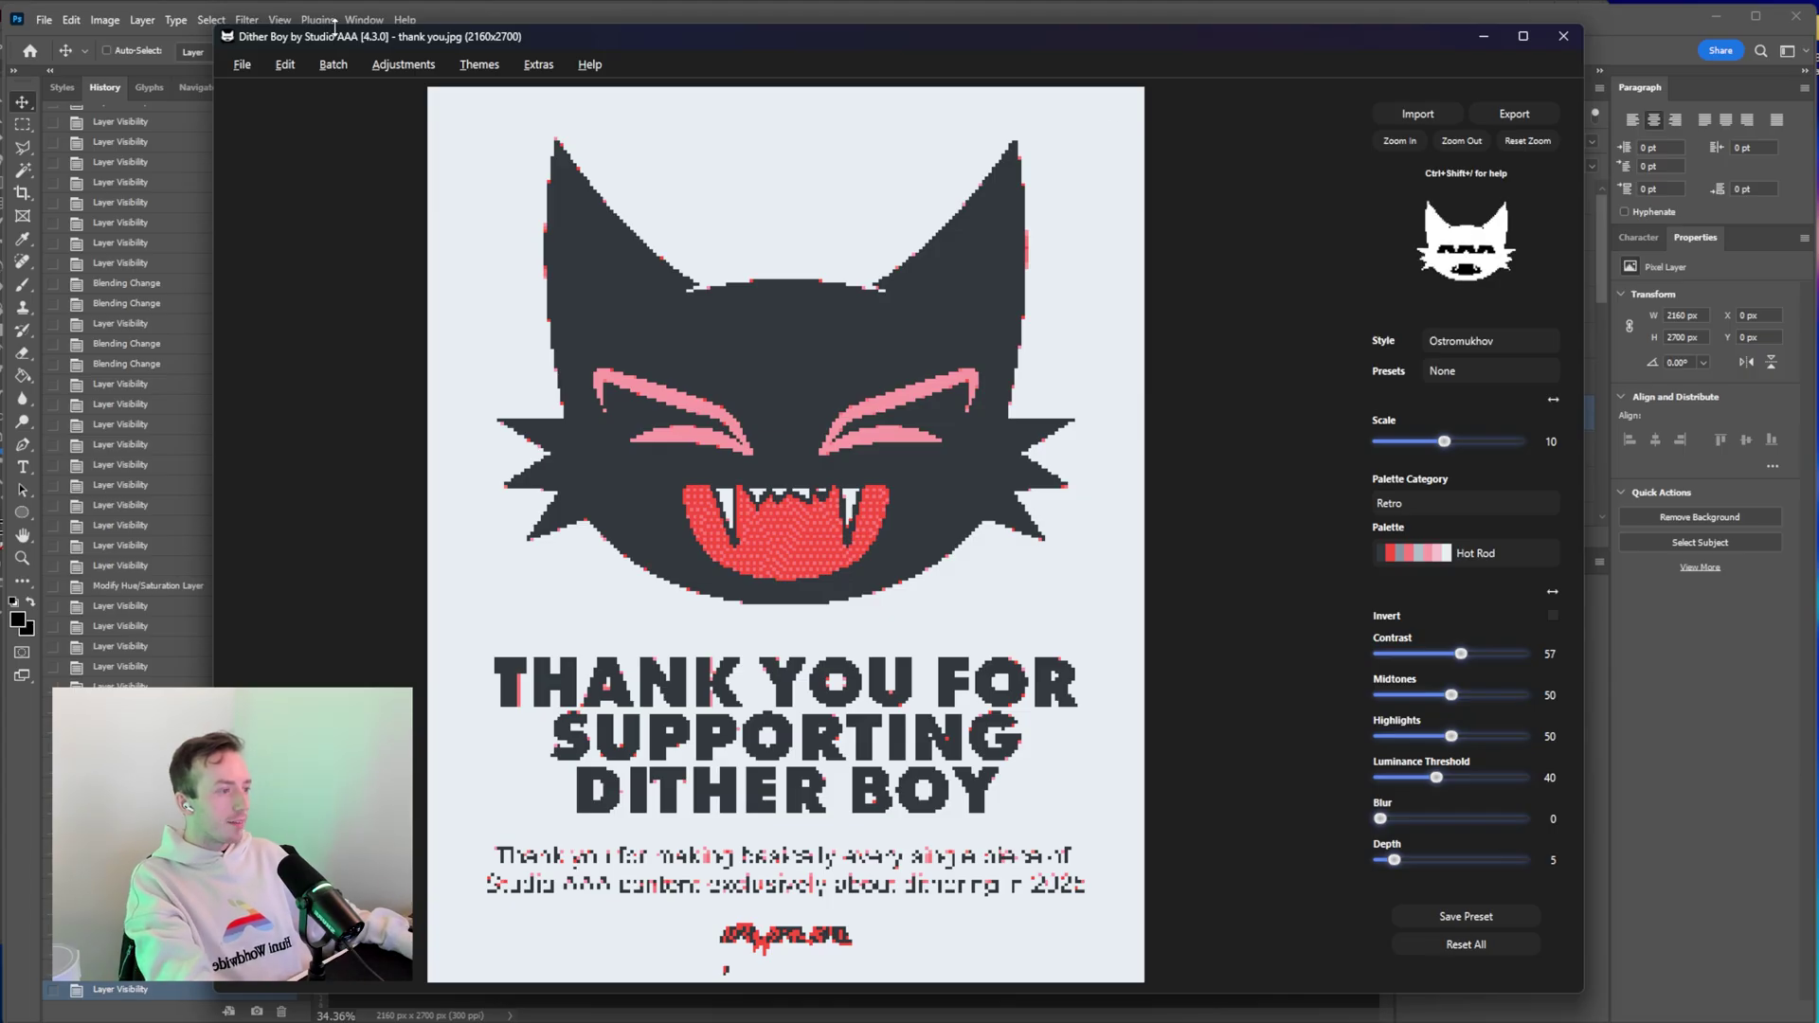
{"action": "mouse_move", "coordinate": [1464, 665]}
{"action": "left_mouse_down"}
{"action": "mouse_move", "coordinate": [1410, 661]}
{"action": "mouse_move", "coordinate": [1432, 653]}
{"action": "left_mouse_up"}
{"action": "left_click", "coordinate": [241, 65]}
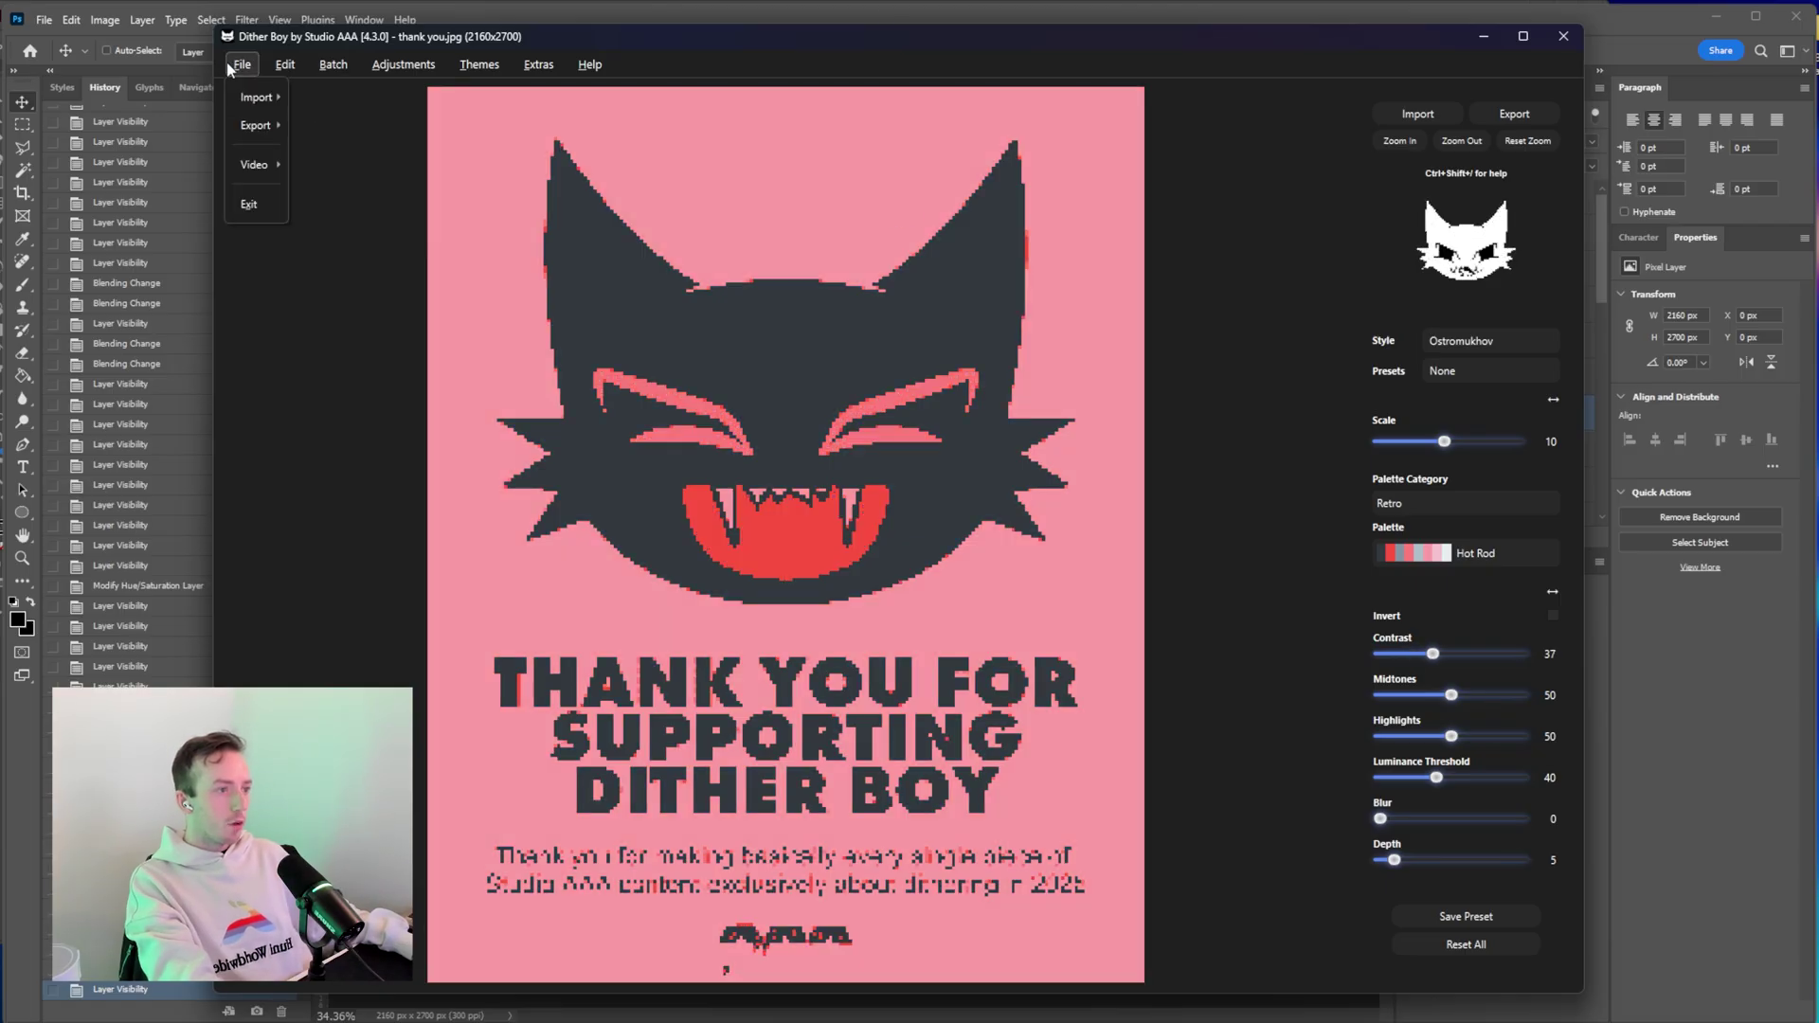
{"action": "mouse_move", "coordinate": [253, 129]}
{"action": "left_click", "coordinate": [346, 153]}
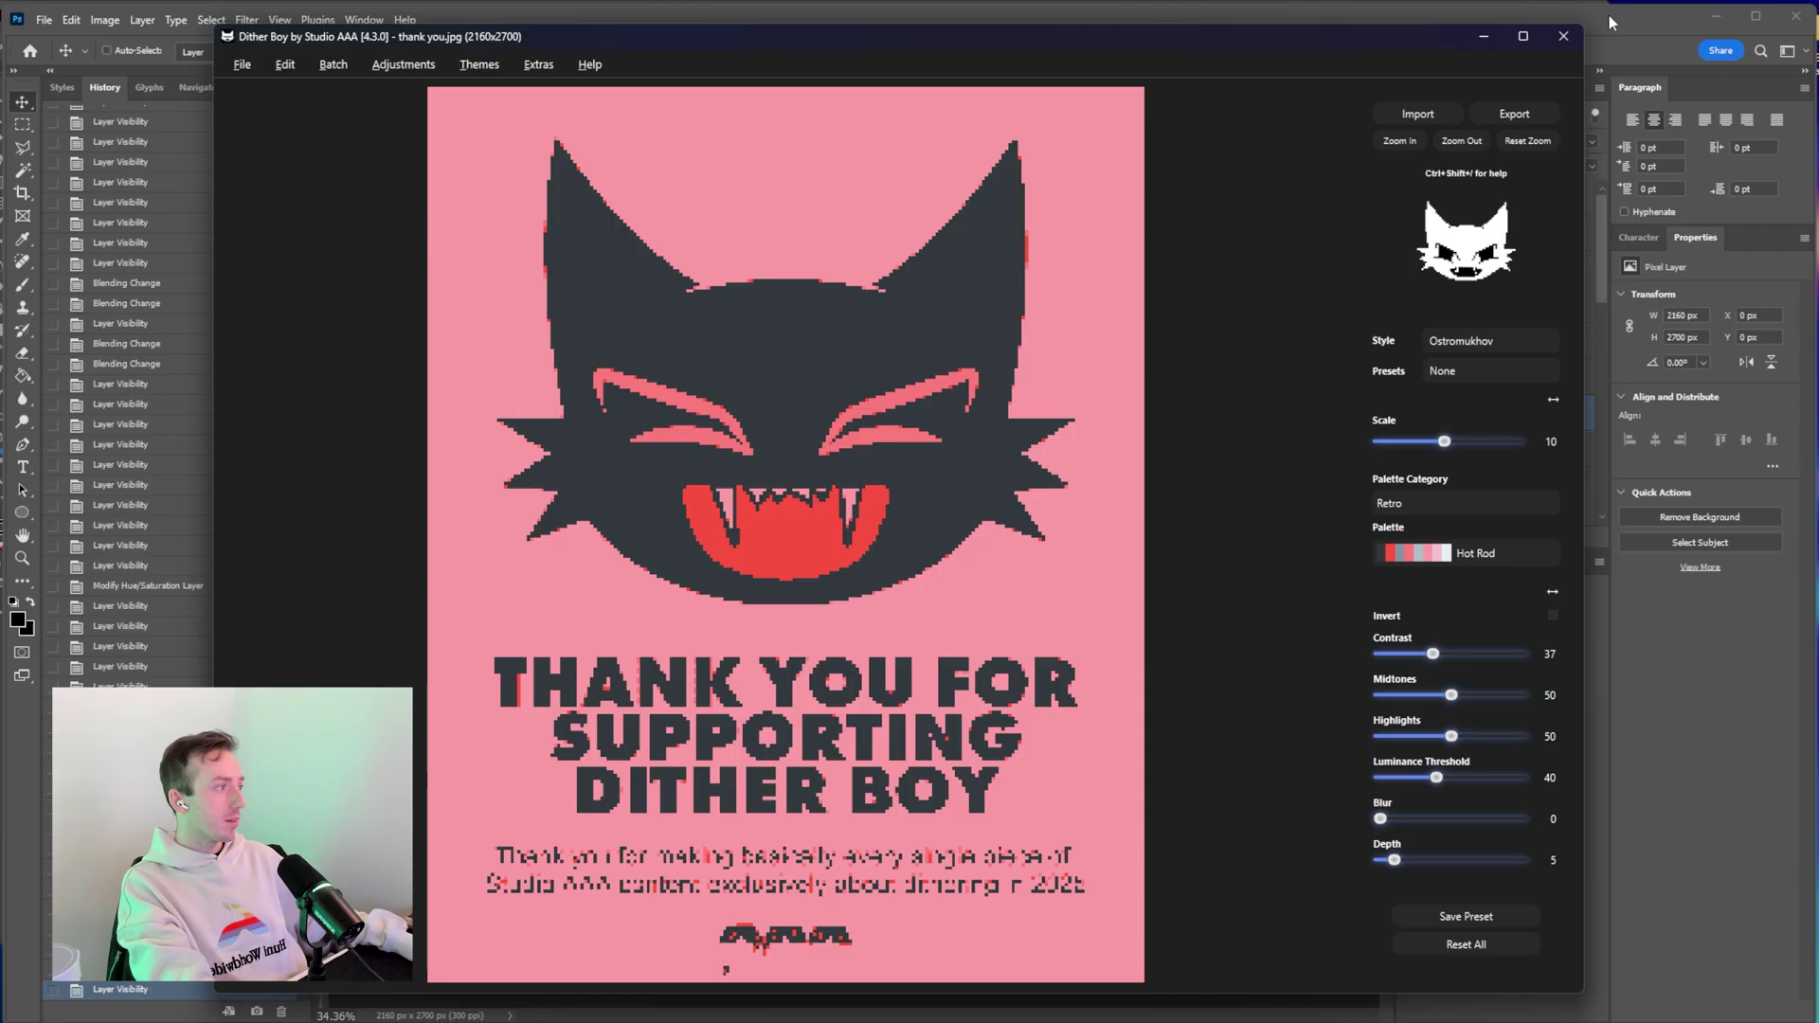
Paste the pink thank-you version above Layer 17 in Photoshop, compare the two versions, and hide both layers.
{"action": "left_click", "coordinate": [1609, 15]}
{"action": "key", "text": "ctrl+v"}
{"action": "left_click", "coordinate": [1407, 417]}
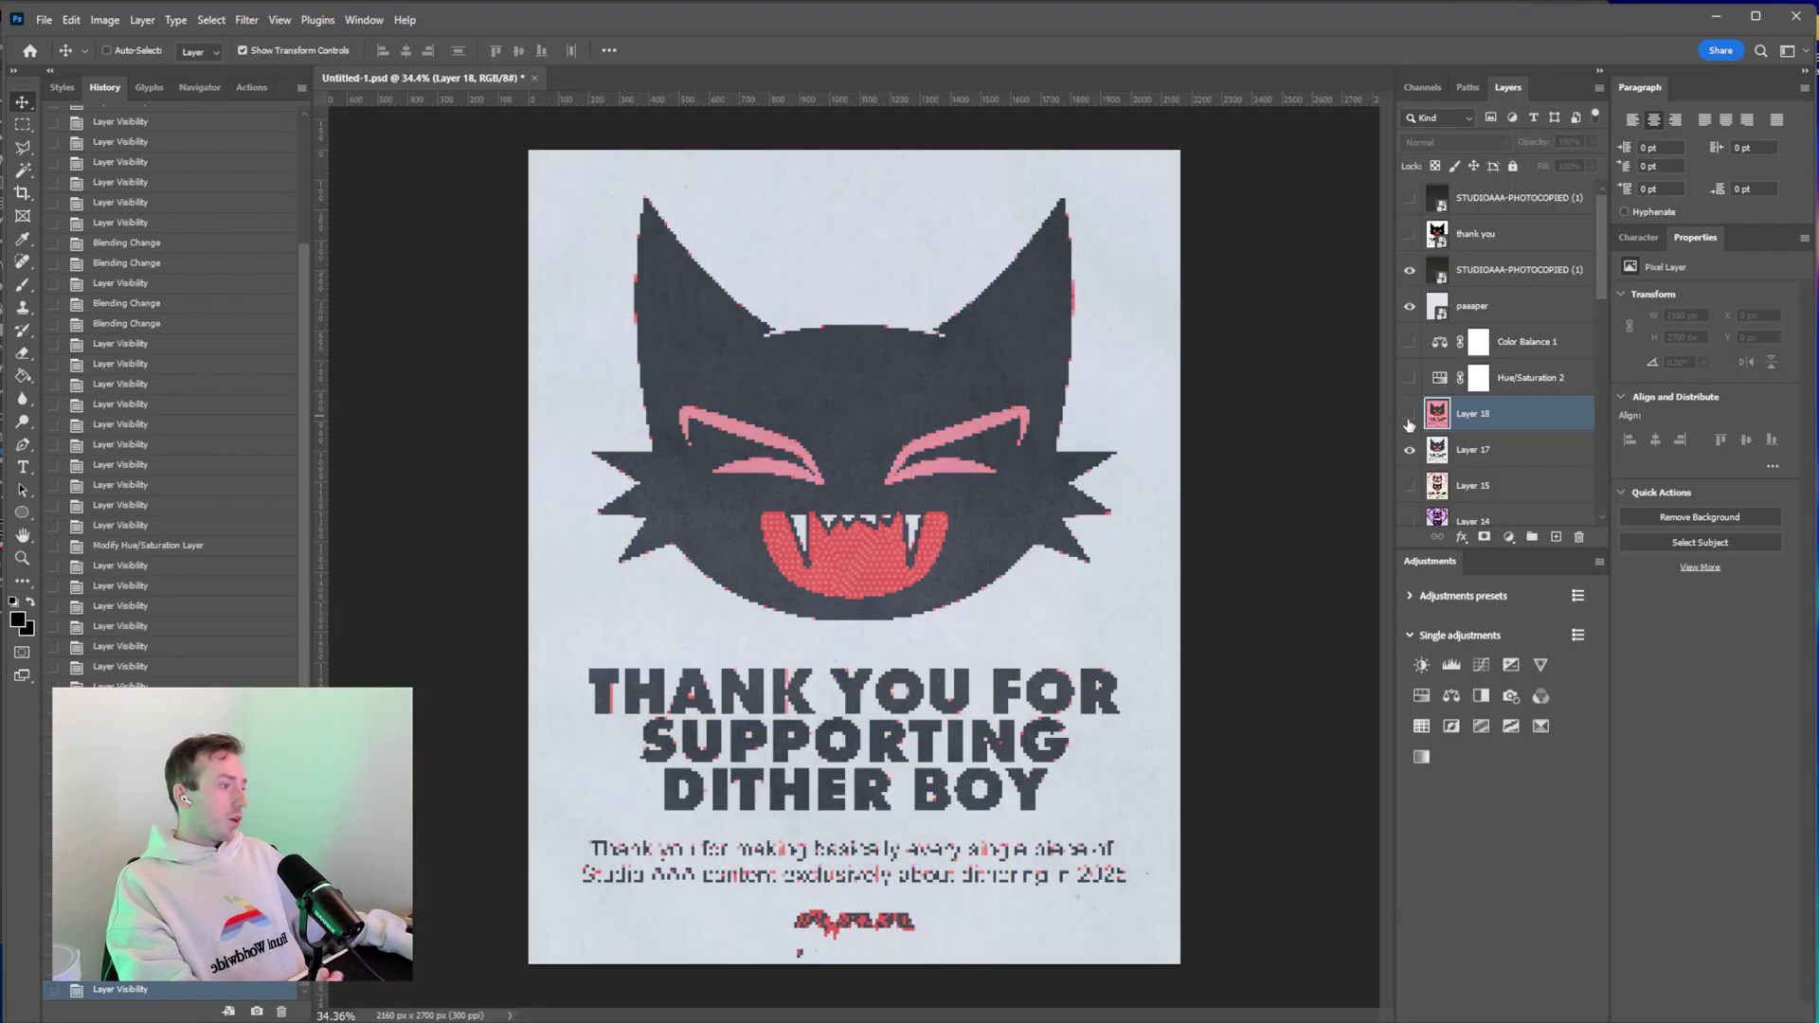
{"action": "left_click", "coordinate": [1408, 417]}
{"action": "left_click", "coordinate": [1408, 422]}
{"action": "left_click", "coordinate": [1408, 423]}
{"action": "left_click", "coordinate": [1407, 422]}
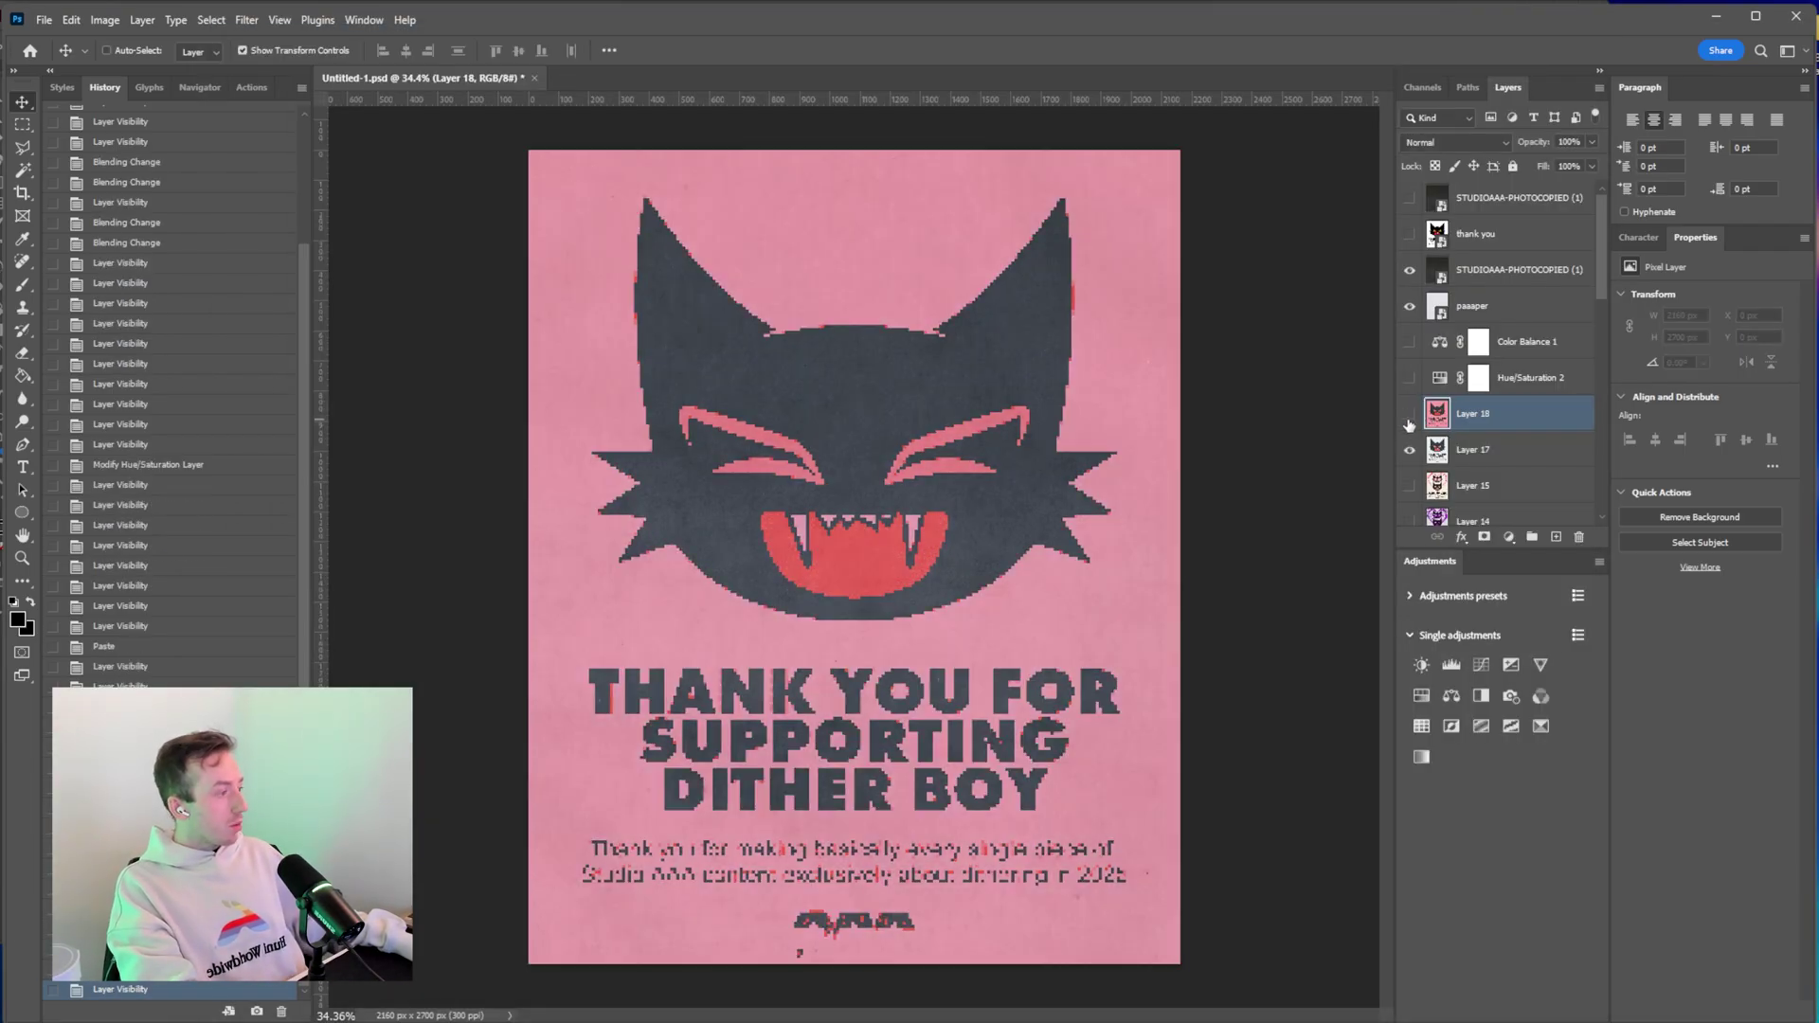
{"action": "left_click", "coordinate": [1408, 450]}
Preview Layer 12 over the heart poster, hide it again and select Layer 11.
{"action": "scroll", "coordinate": [1417, 456], "scroll_direction": "down", "scroll_amount": 4}
{"action": "scroll", "coordinate": [1429, 461], "scroll_direction": "down", "scroll_amount": 2}
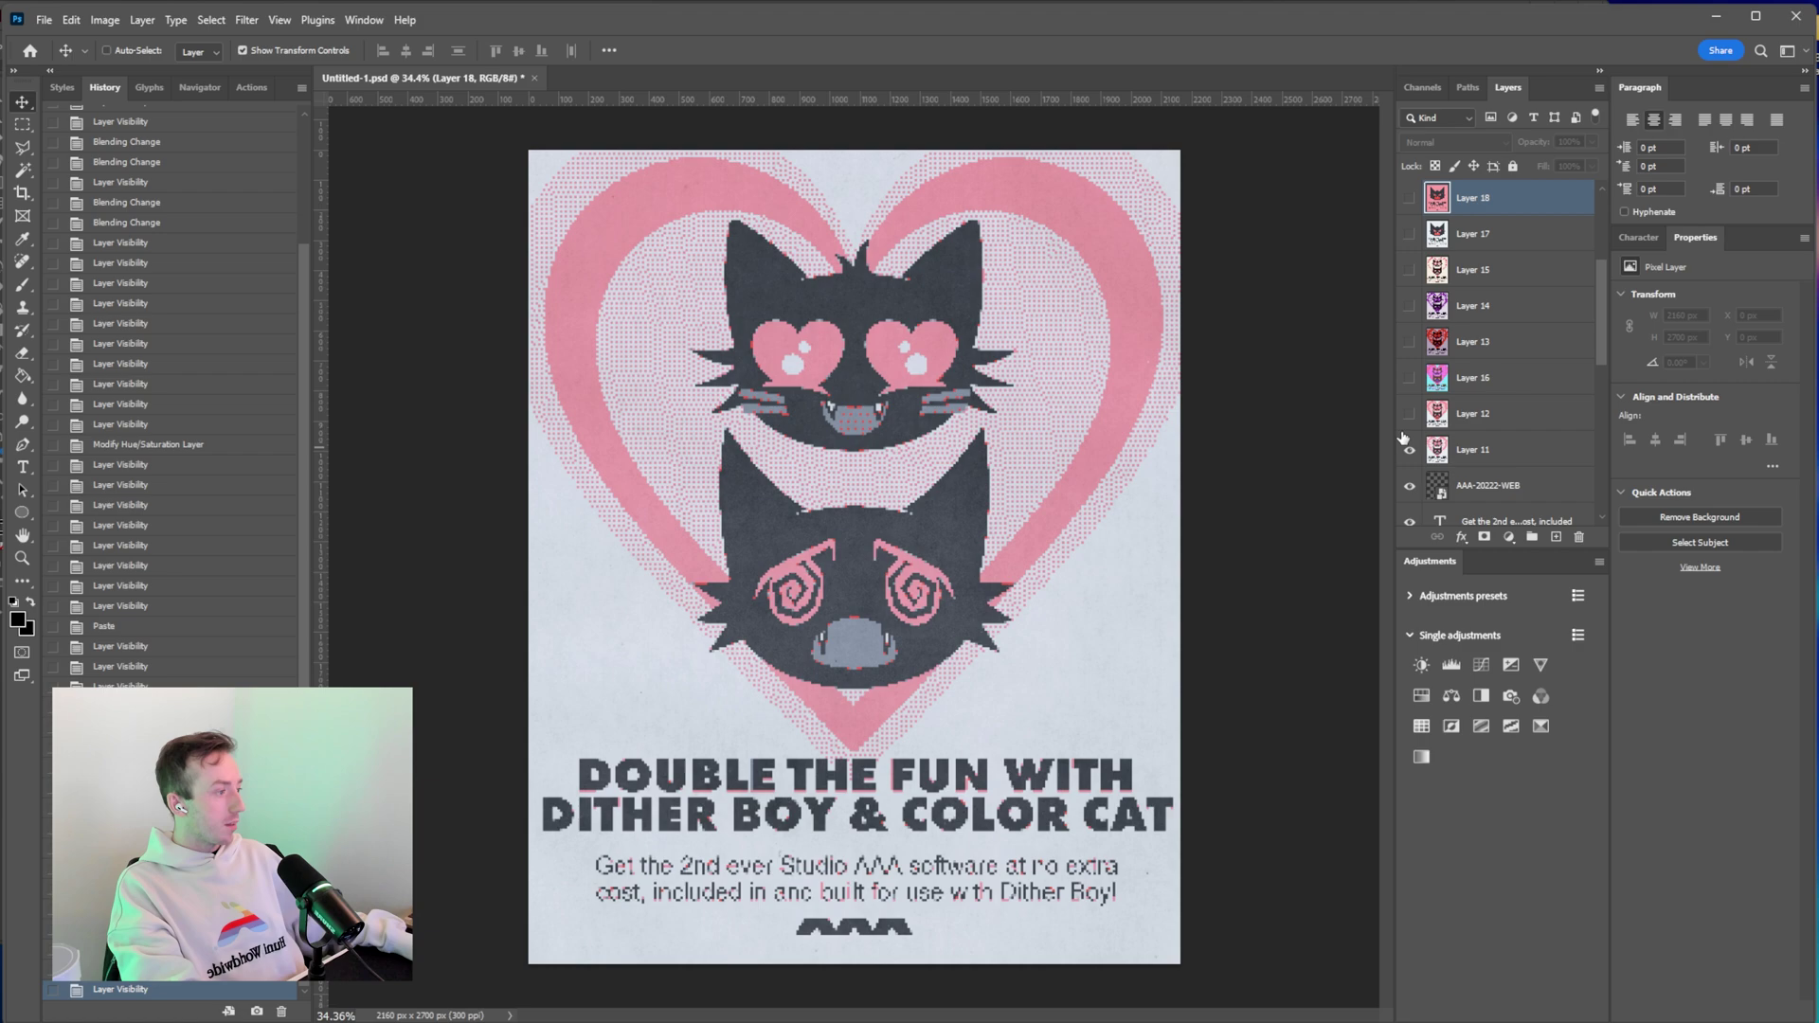
{"action": "left_click", "coordinate": [1407, 422]}
{"action": "left_click", "coordinate": [1406, 423]}
{"action": "left_click", "coordinate": [1516, 452]}
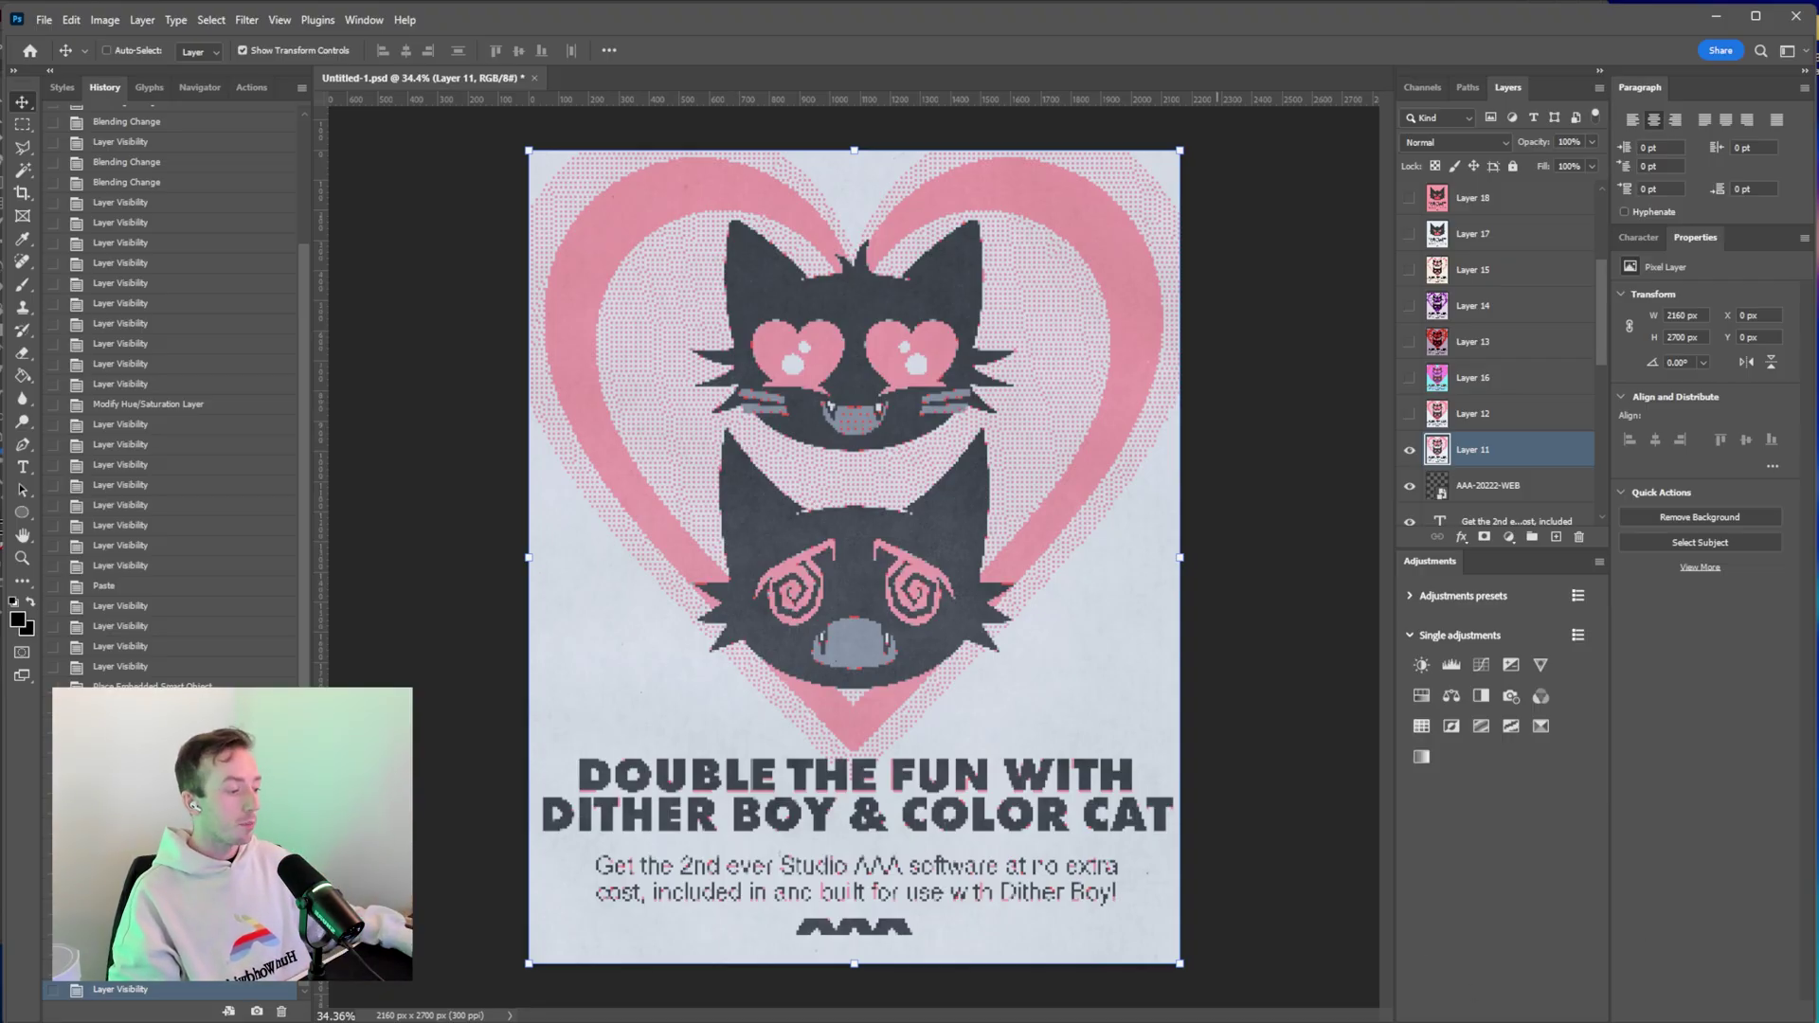
Switch to Dither Boy and look over its list of extra resources.
{"action": "key", "text": "alt+Tab"}
{"action": "left_click", "coordinate": [538, 63]}
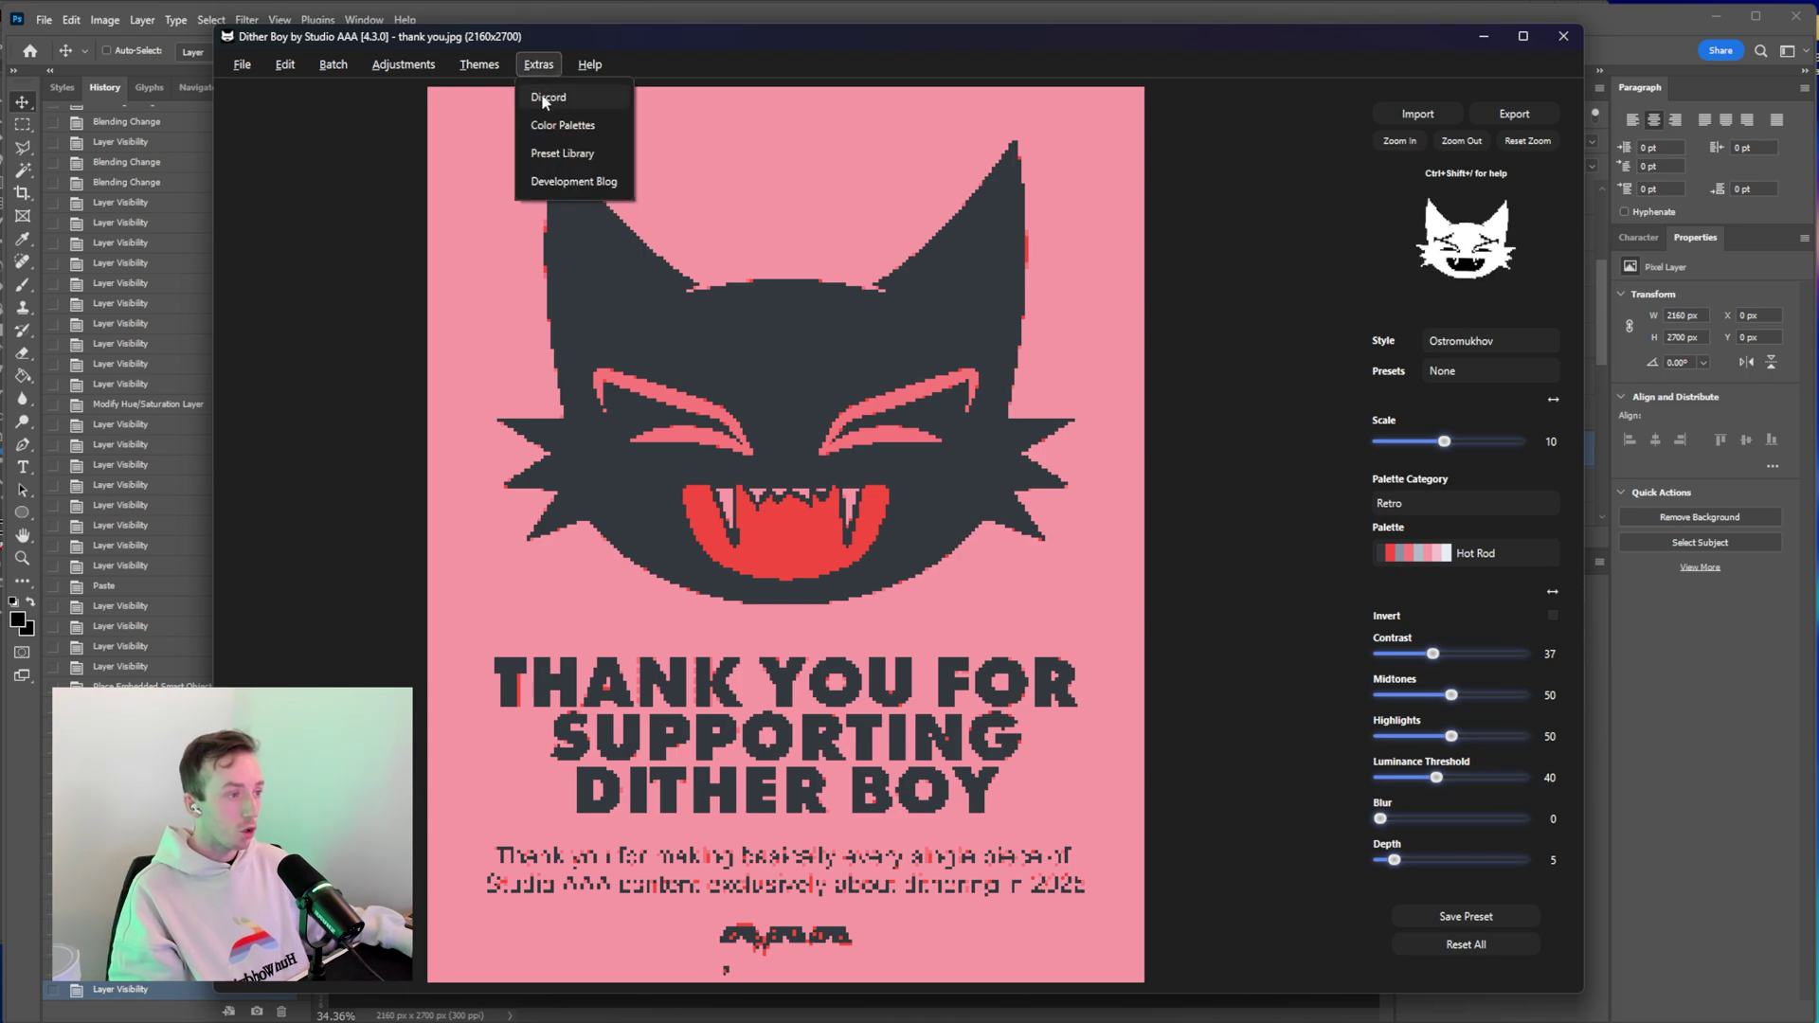
{"action": "left_click", "coordinate": [1342, 226]}
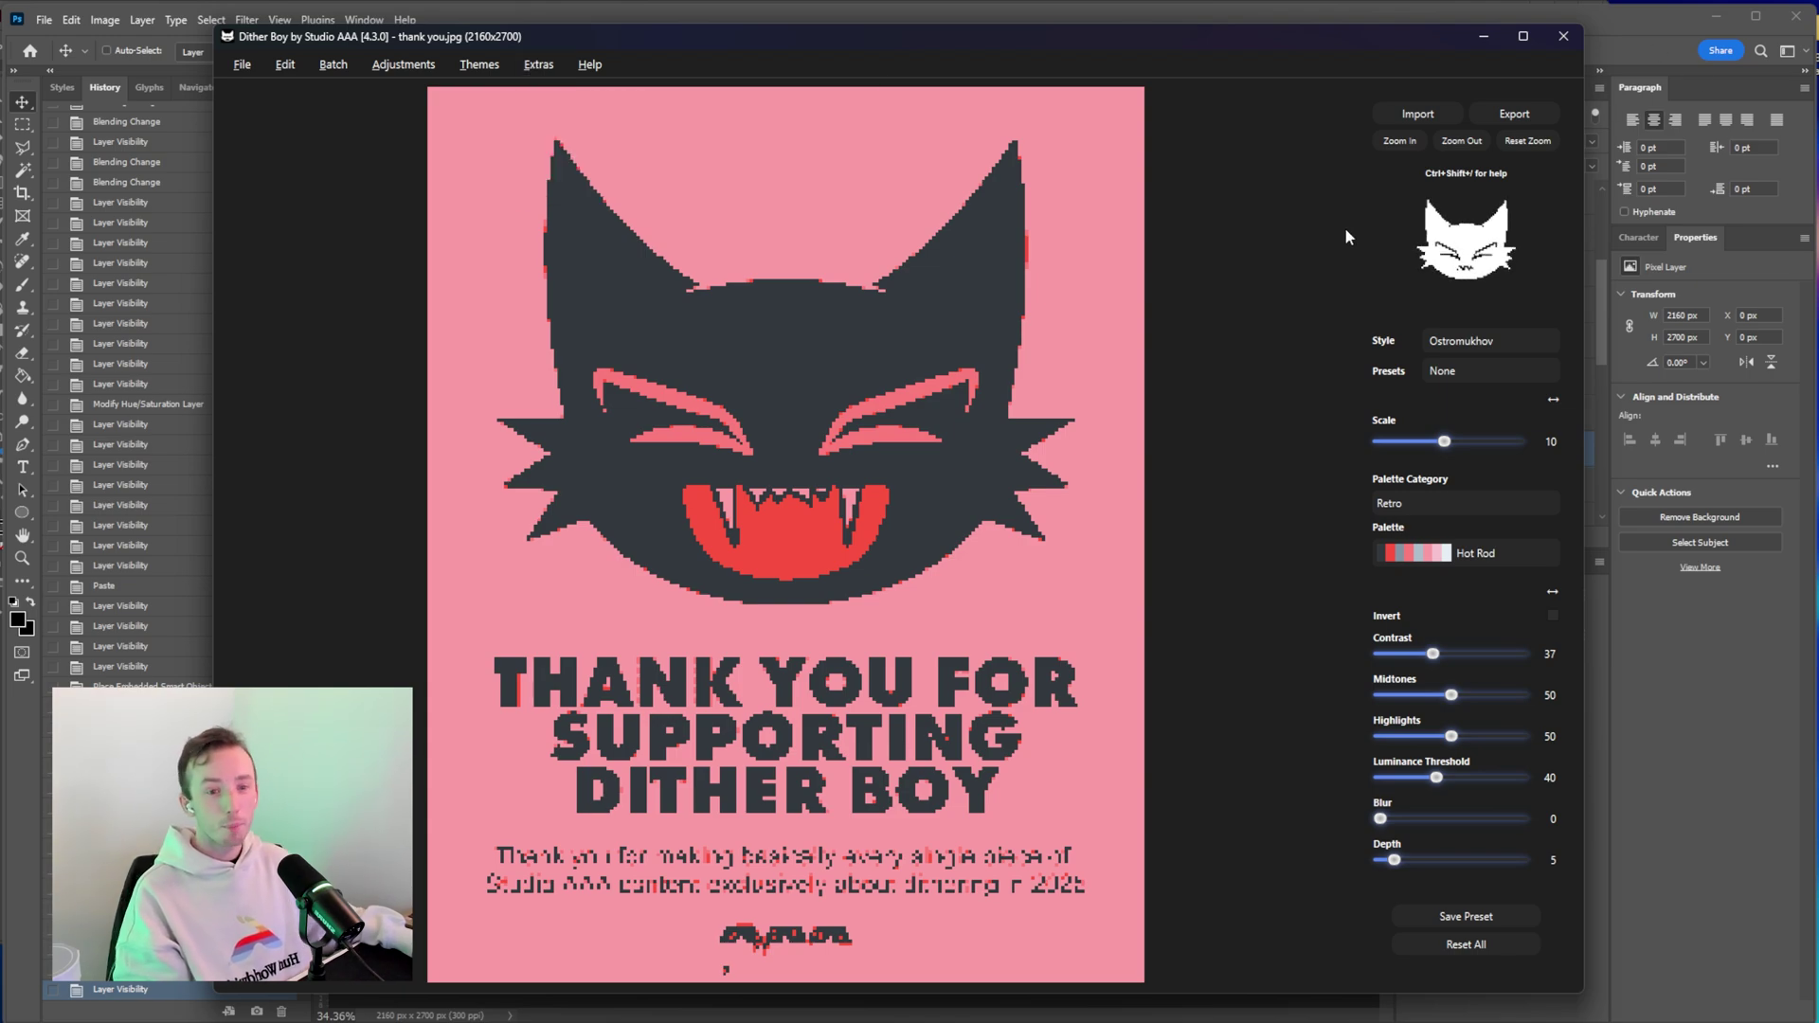
Enlarge the view of the cat's face and set the dither Scale to 13 and Contrast to 61.
{"action": "left_click", "coordinate": [1400, 142]}
{"action": "left_click", "coordinate": [1400, 142]}
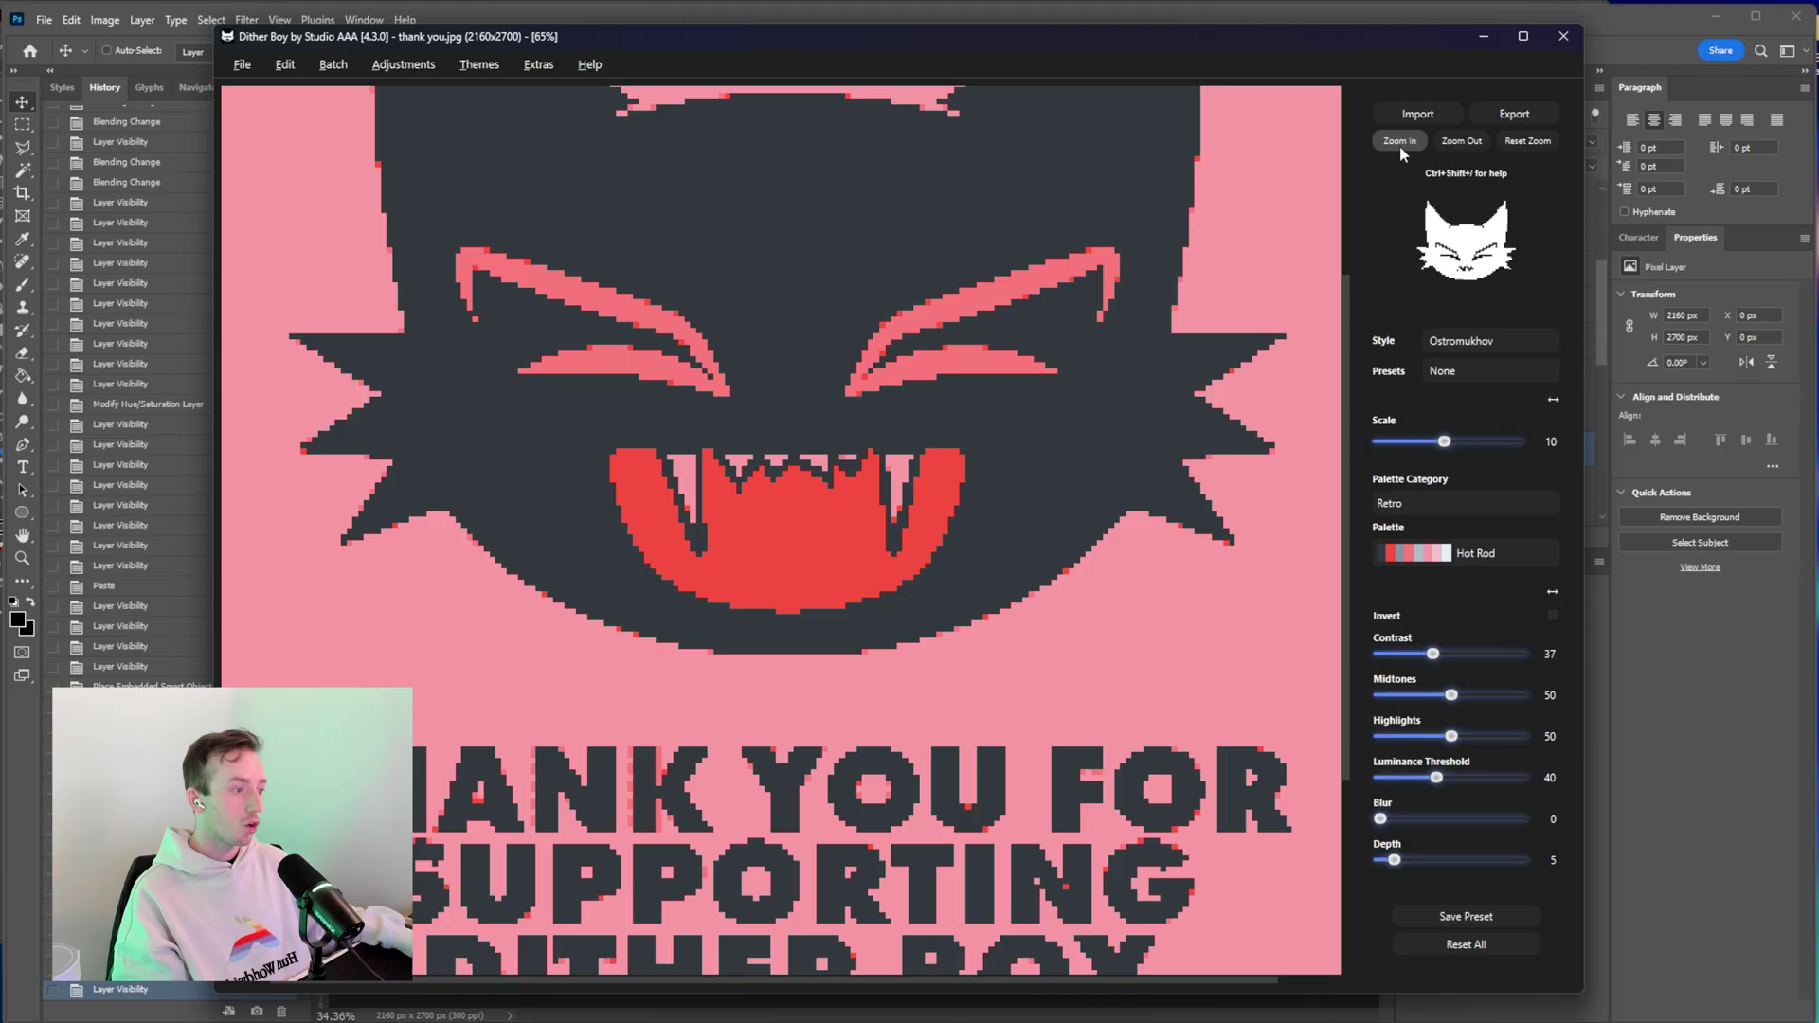
{"action": "left_click_drag", "start_coordinate": [1443, 443], "coordinate": [1465, 443]}
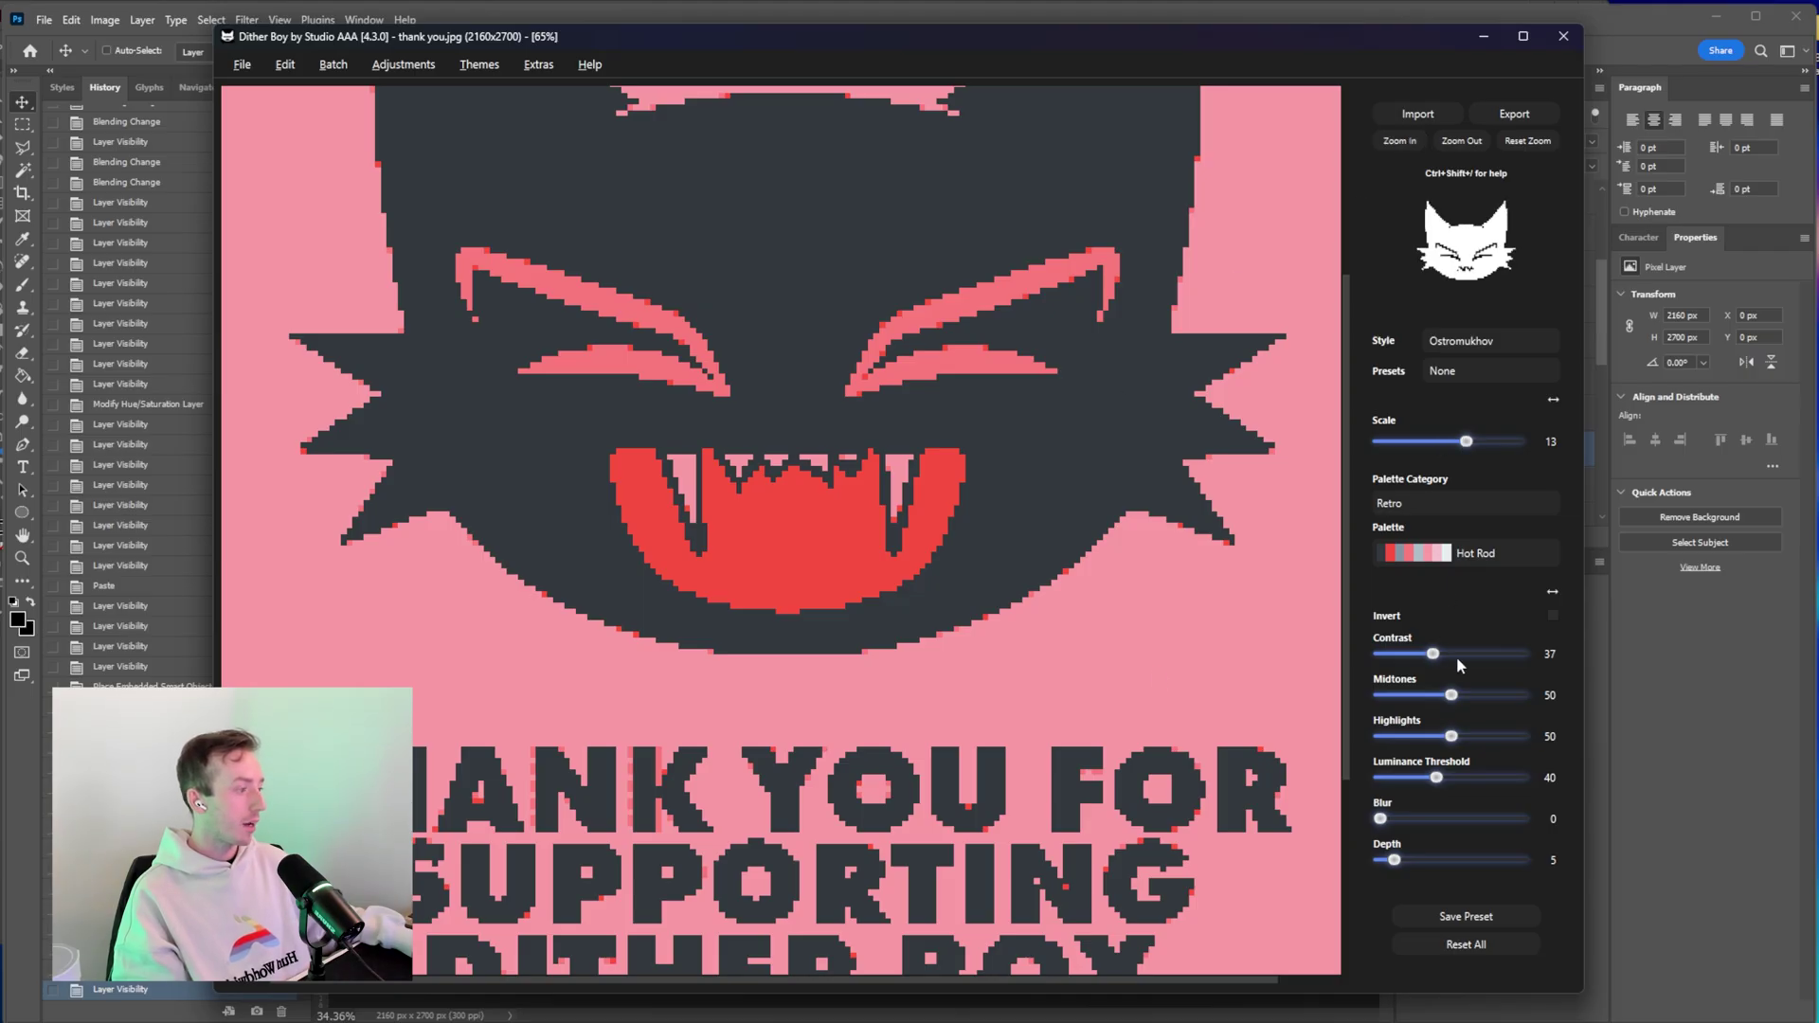
{"action": "left_click", "coordinate": [1455, 654]}
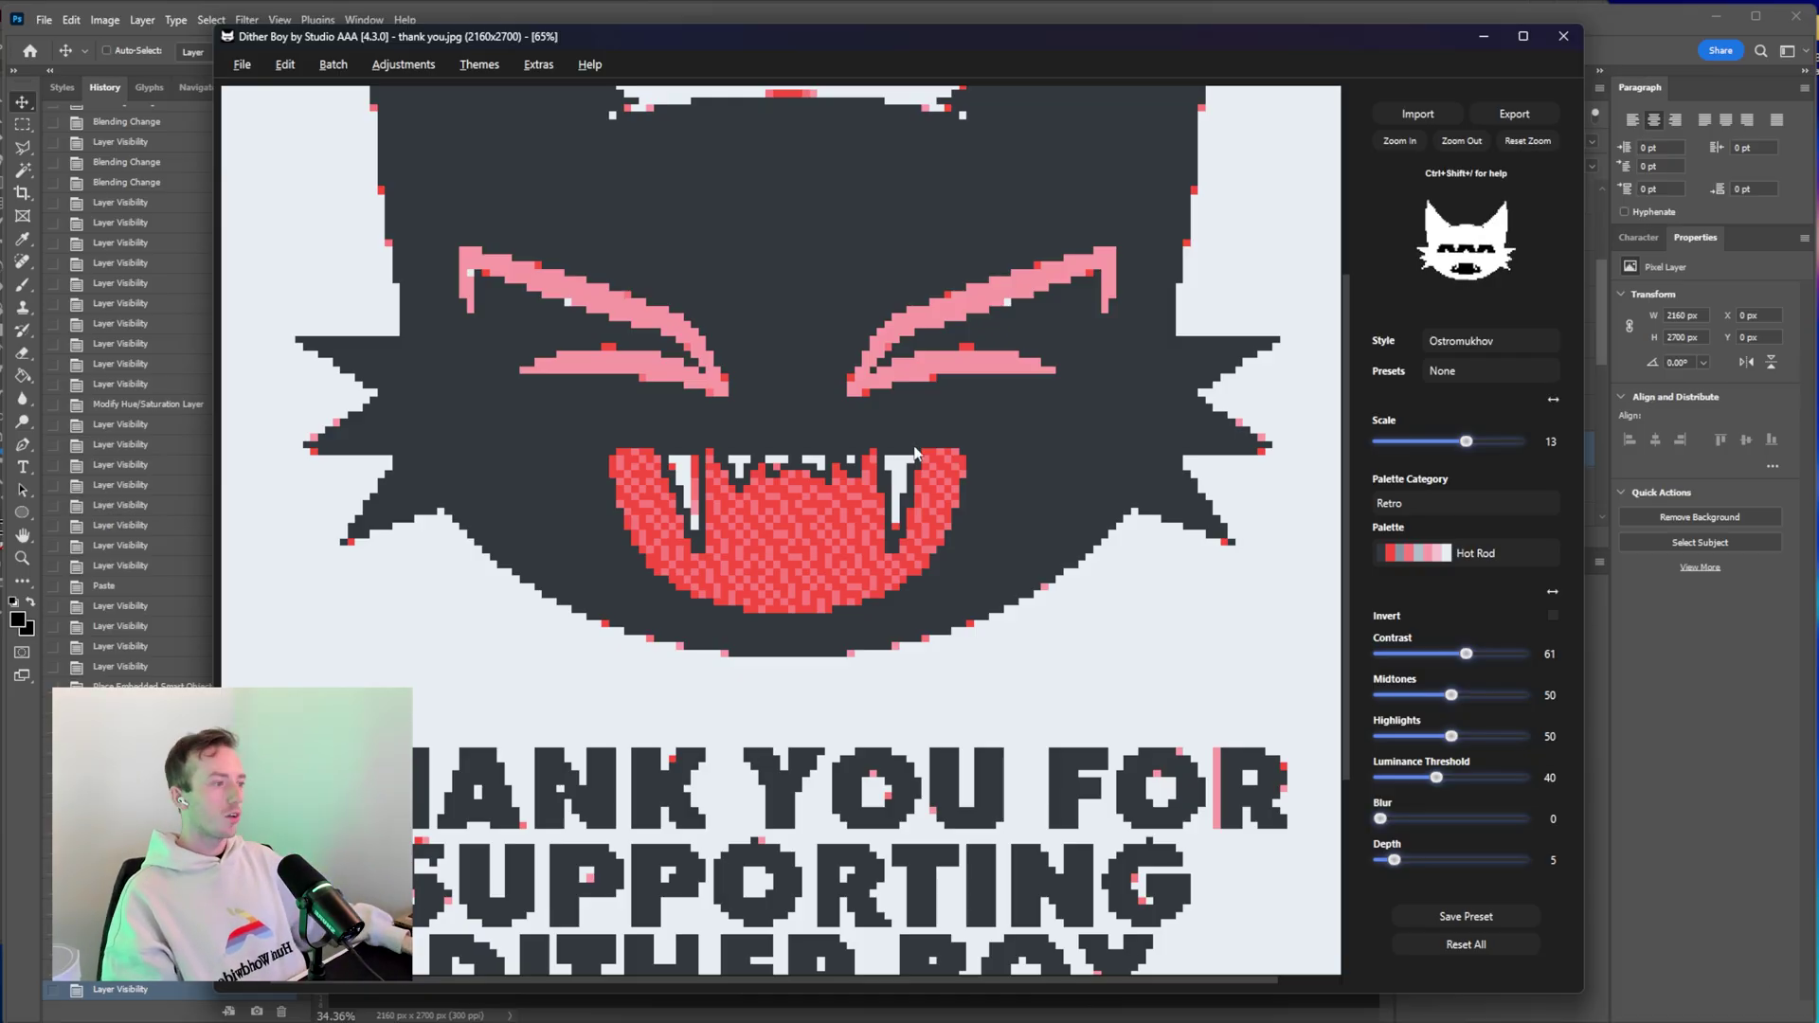
Inspect the upper part of the dithered cat and bring up the list of extra resources.
{"action": "left_click_drag", "start_coordinate": [914, 453], "coordinate": [902, 737]}
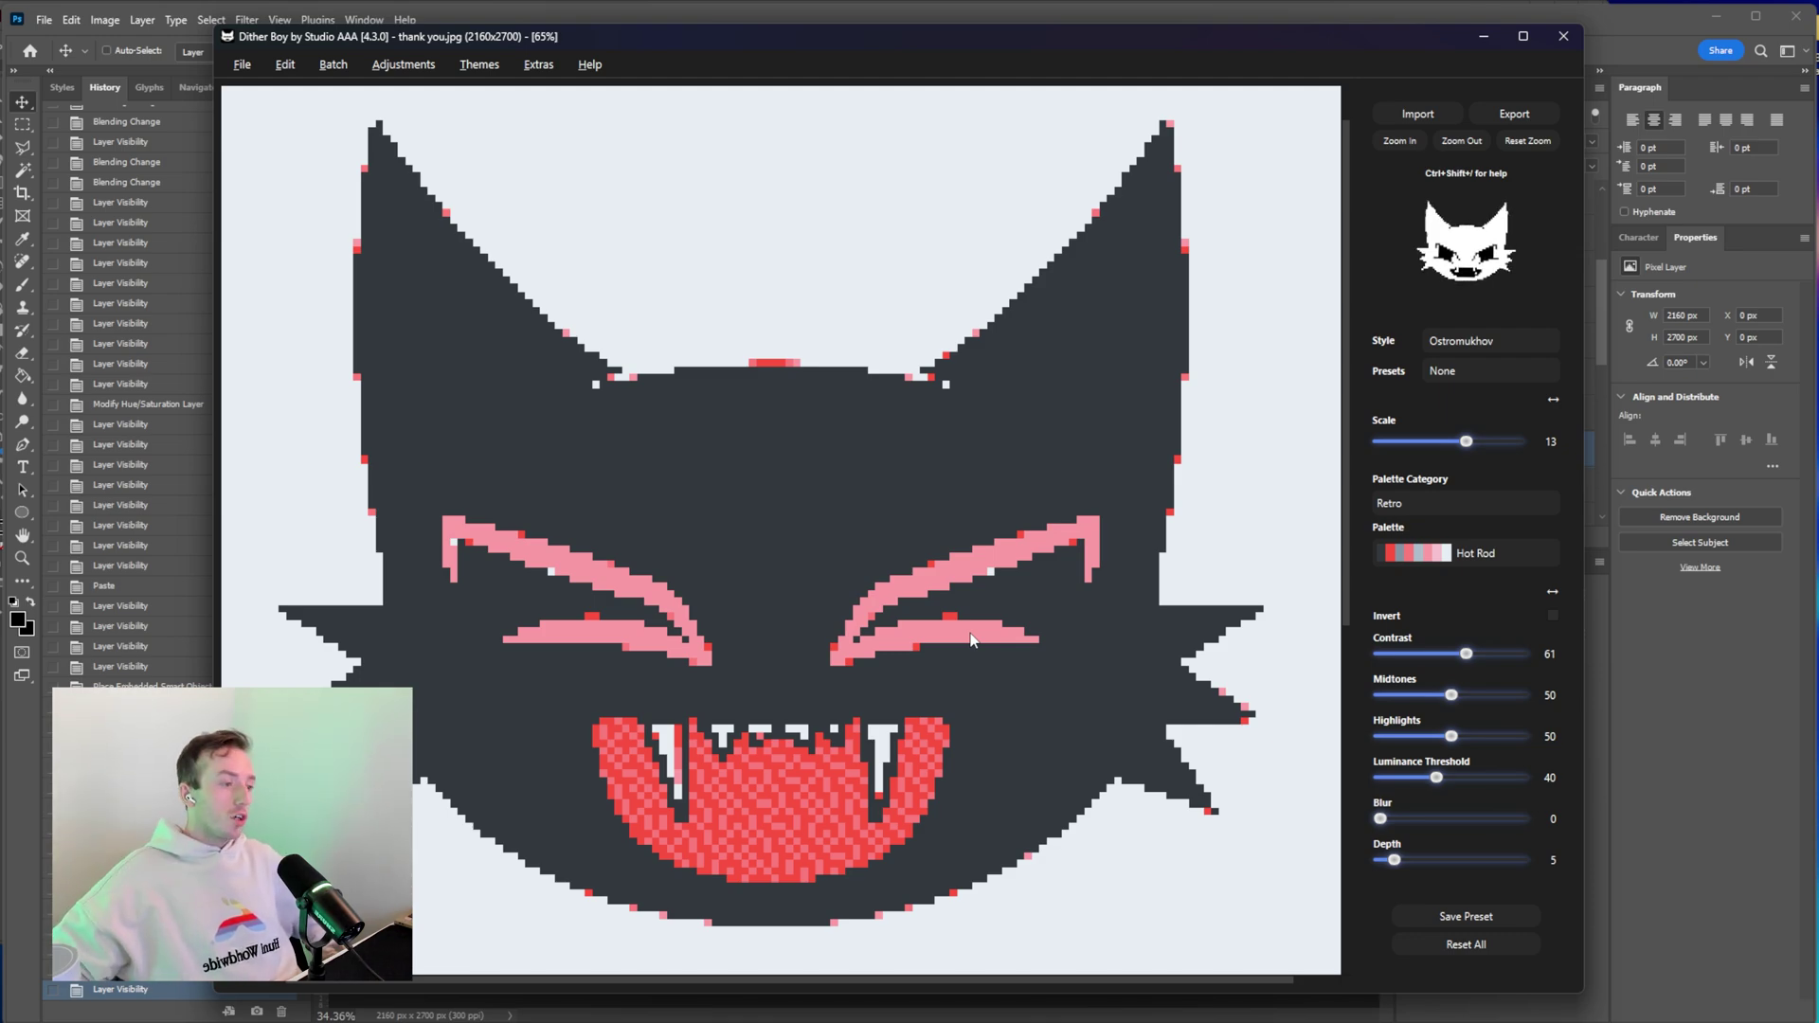
{"action": "left_click", "coordinate": [542, 68]}
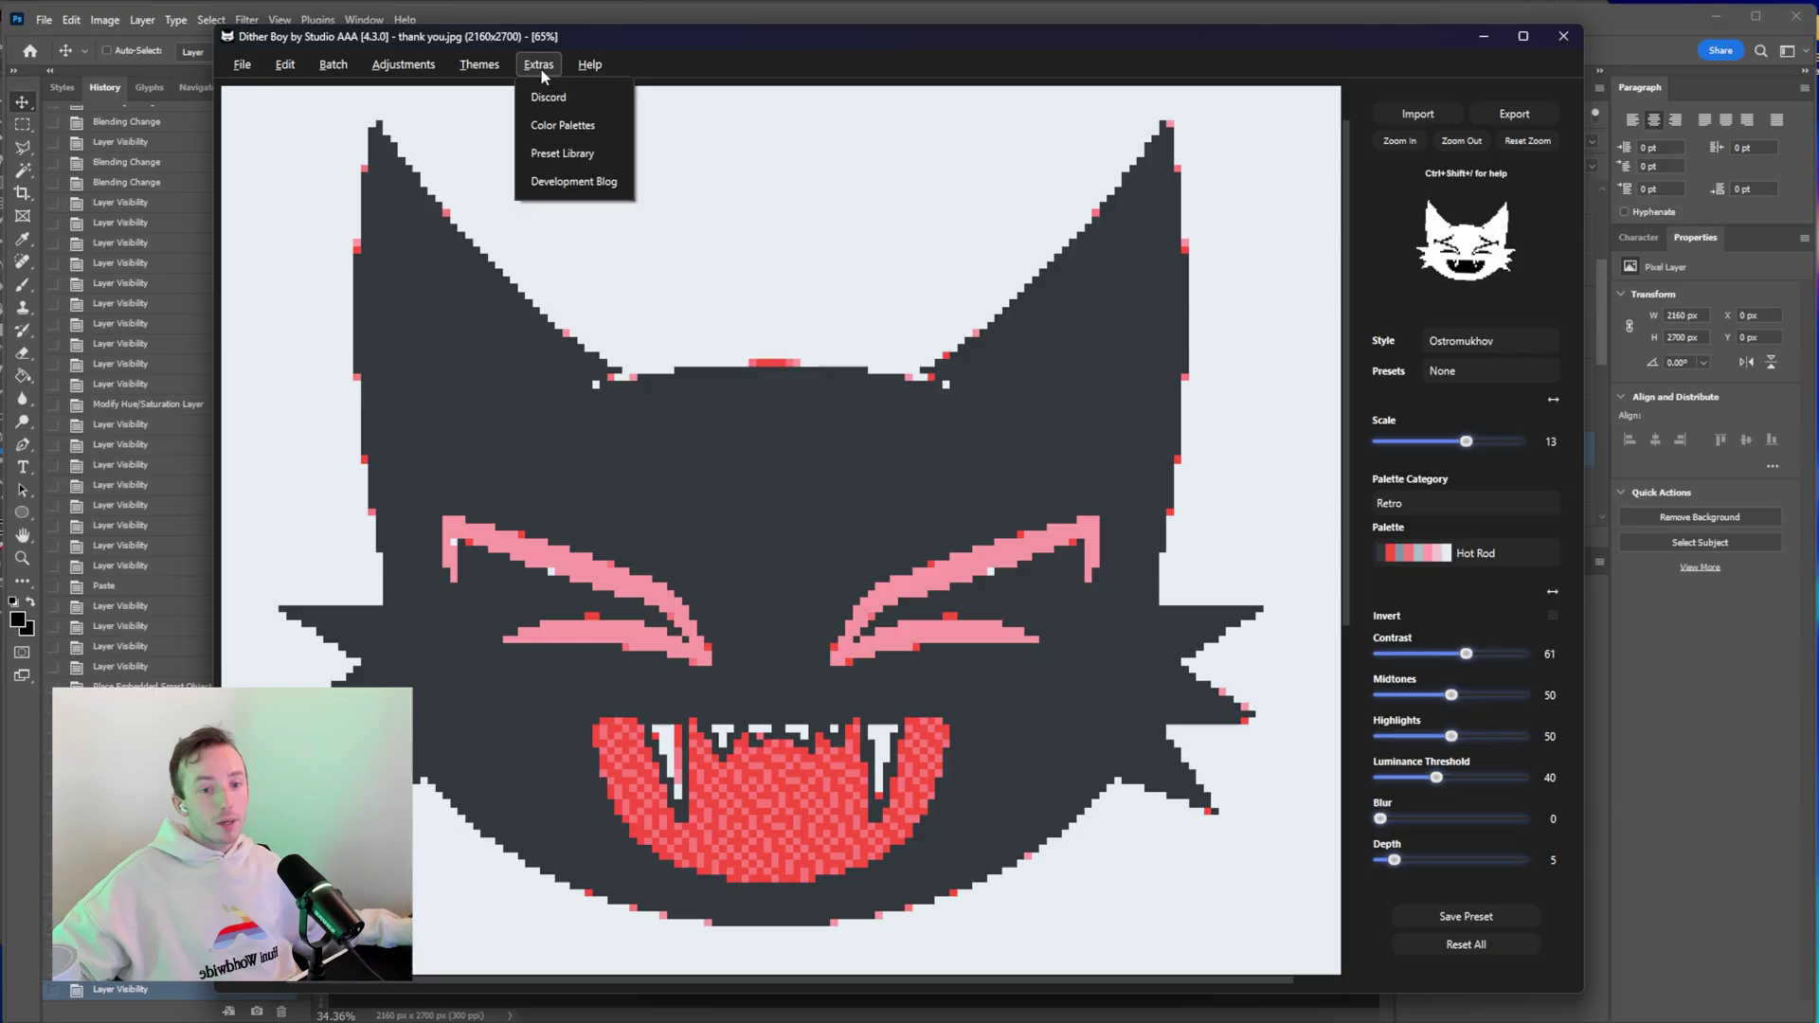